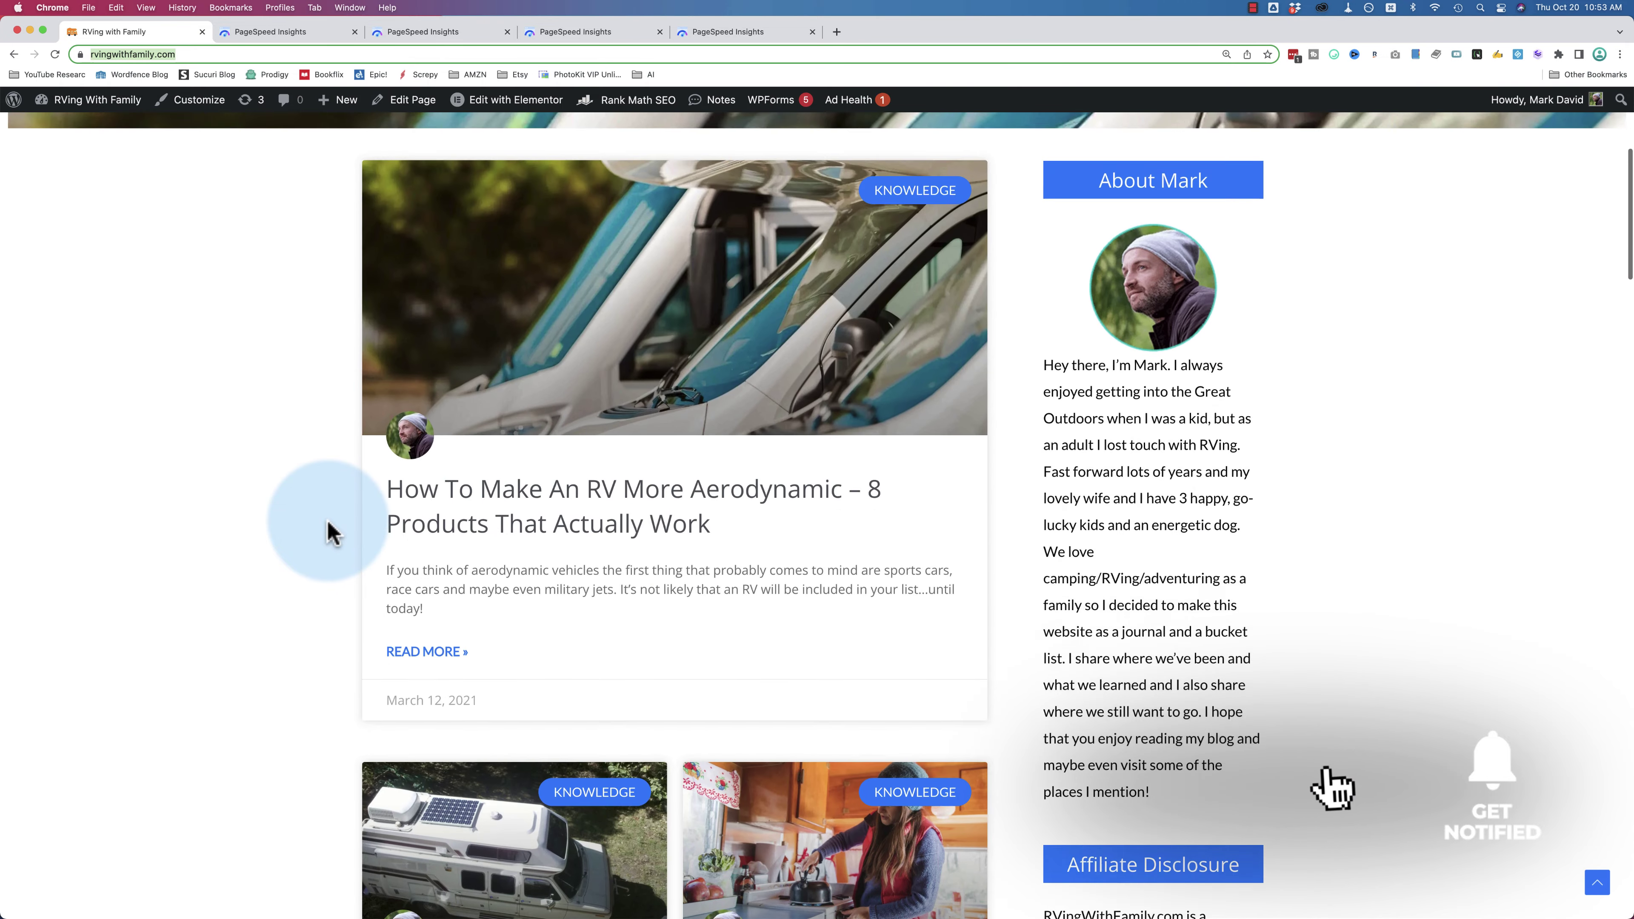
- Scroll through the blog posts on the RVing With Family home page
scroll(326, 533, down, 7)
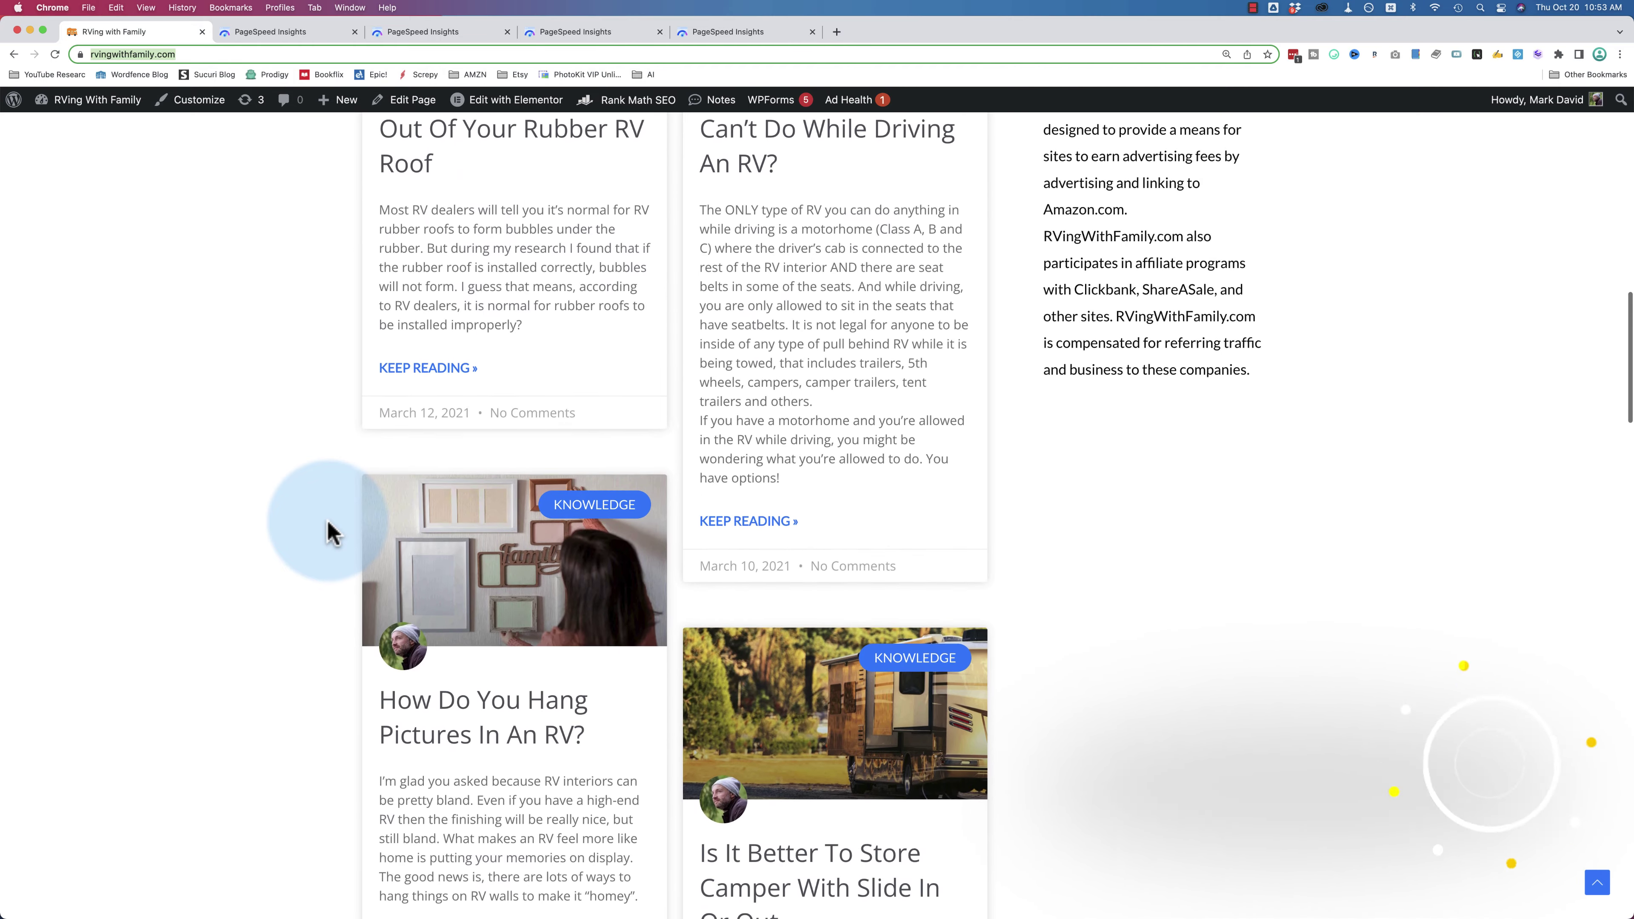
scroll(326, 533, down, 5)
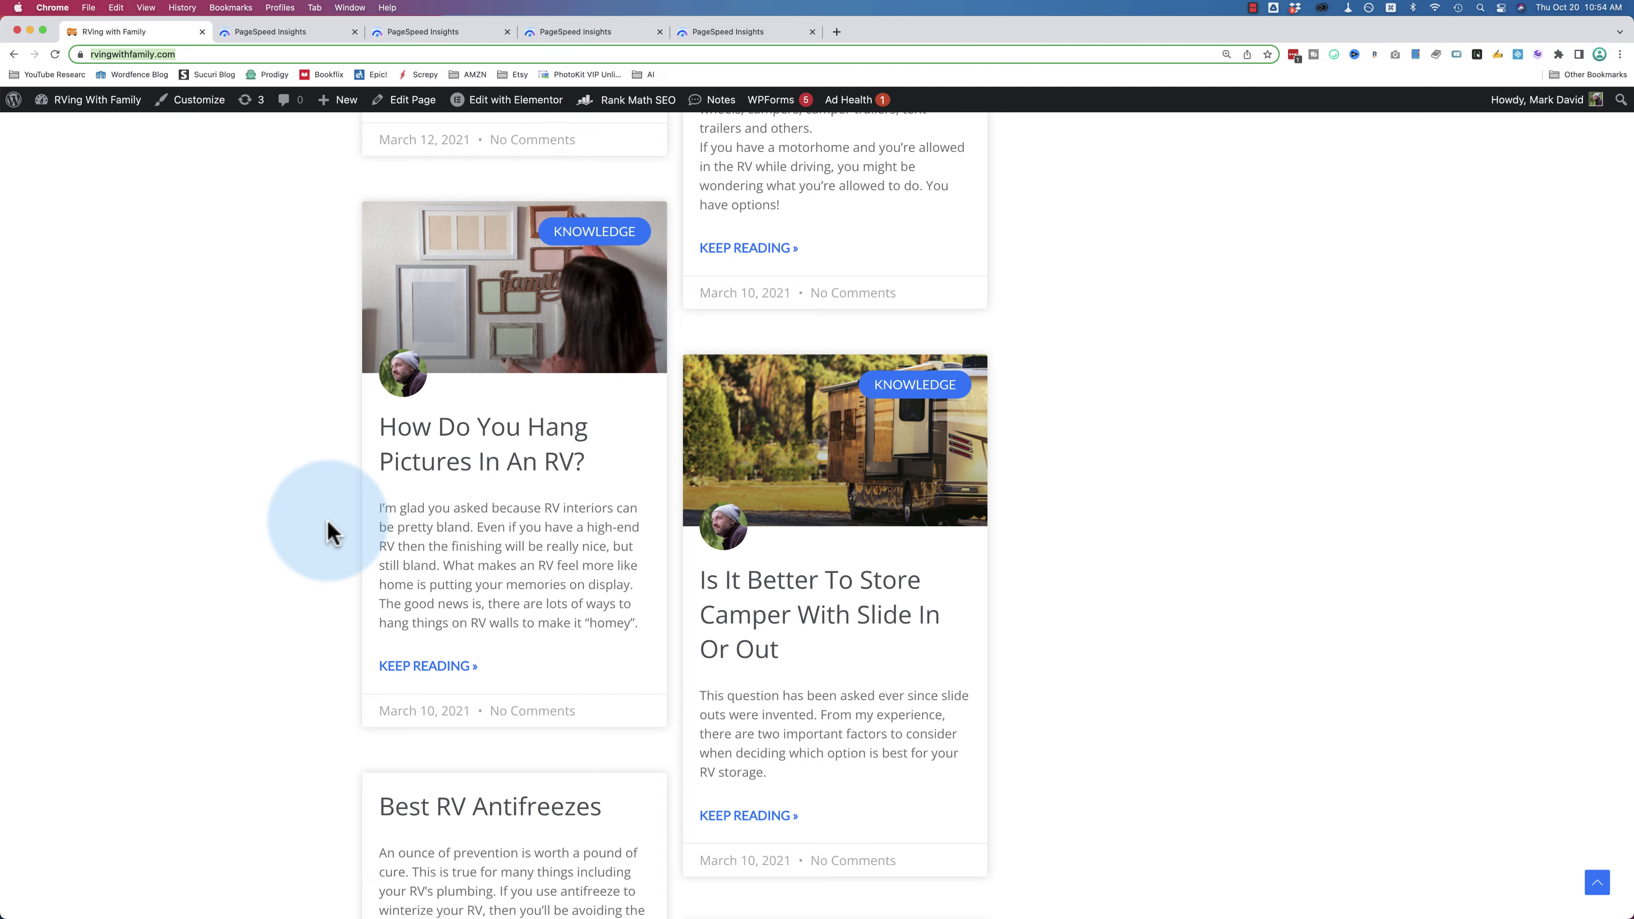
scroll(326, 532, up, 20)
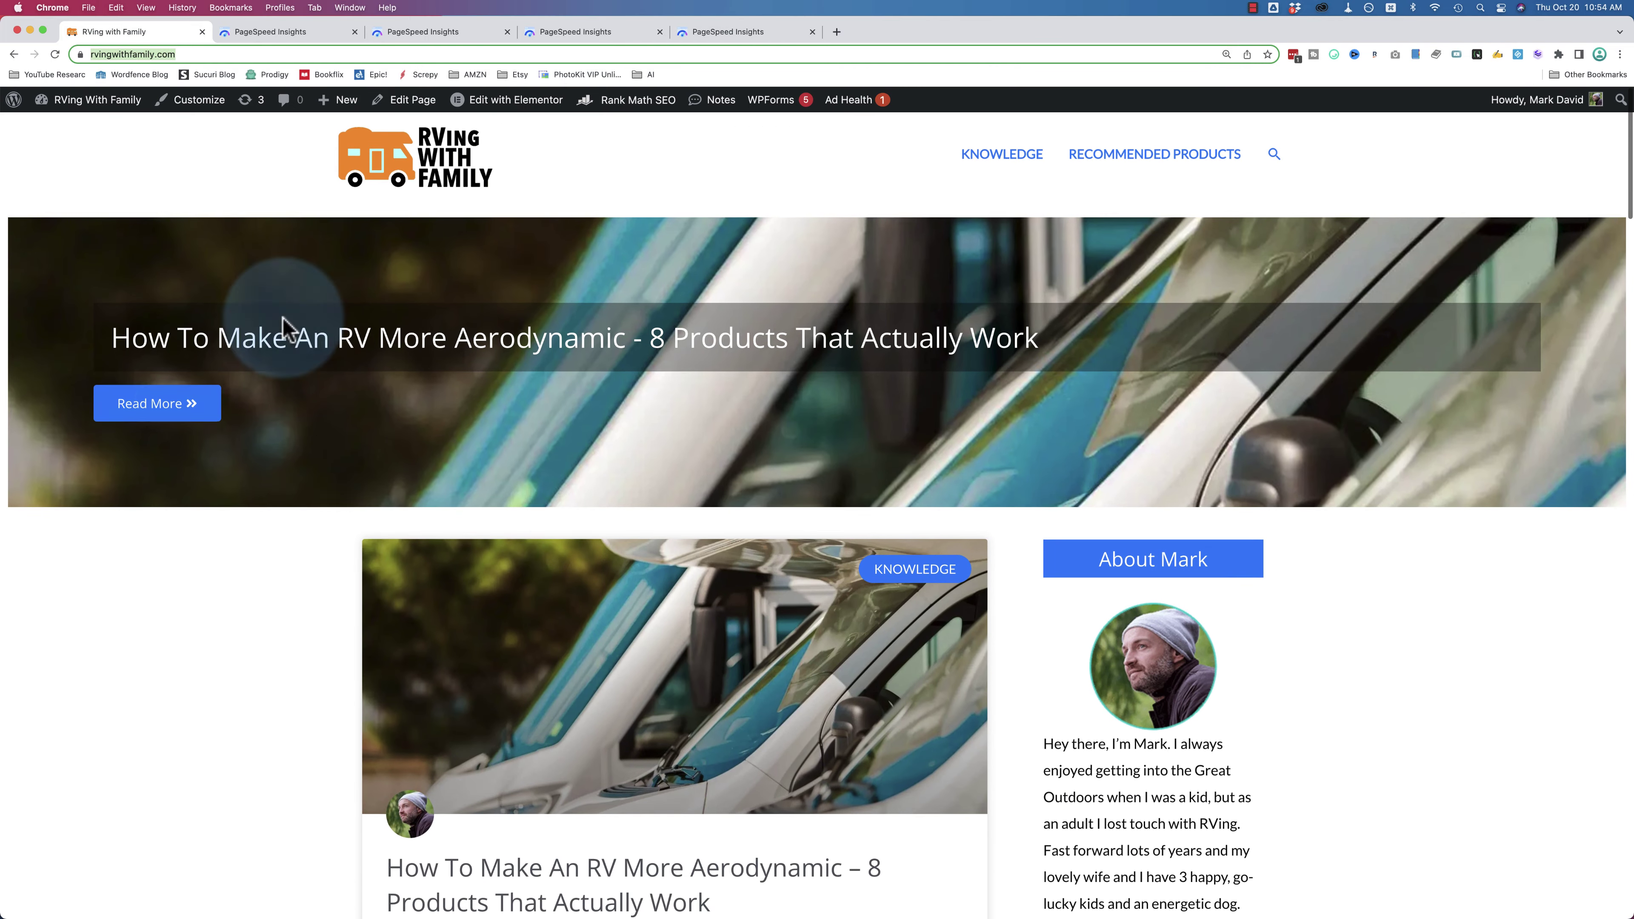
scroll(283, 576, down, 6)
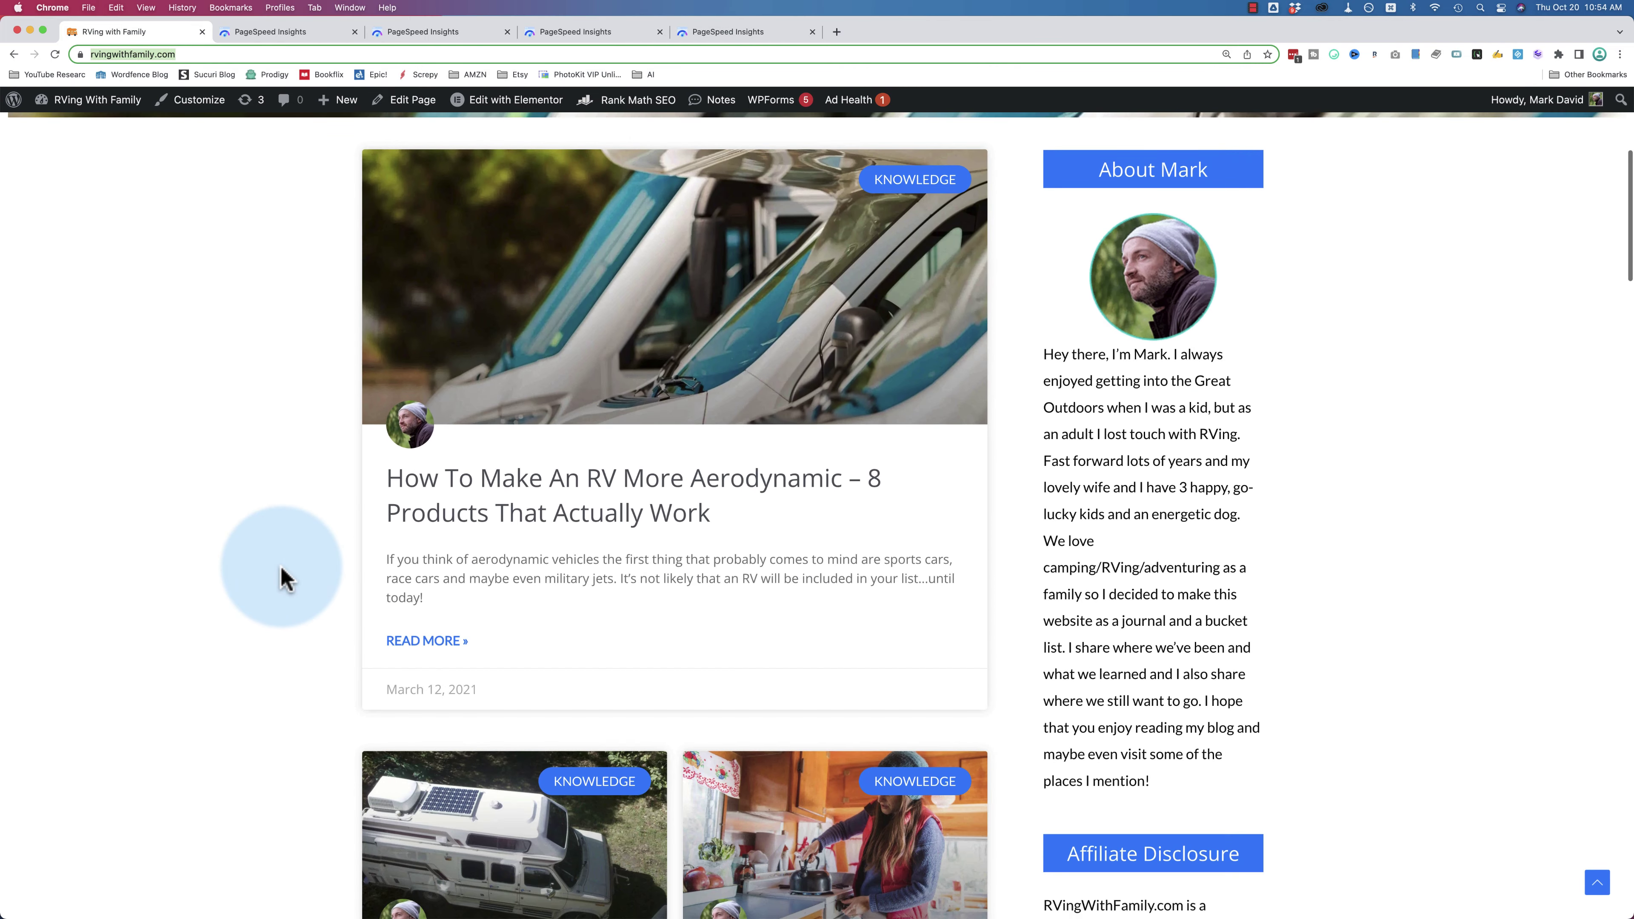
scroll(282, 576, down, 1)
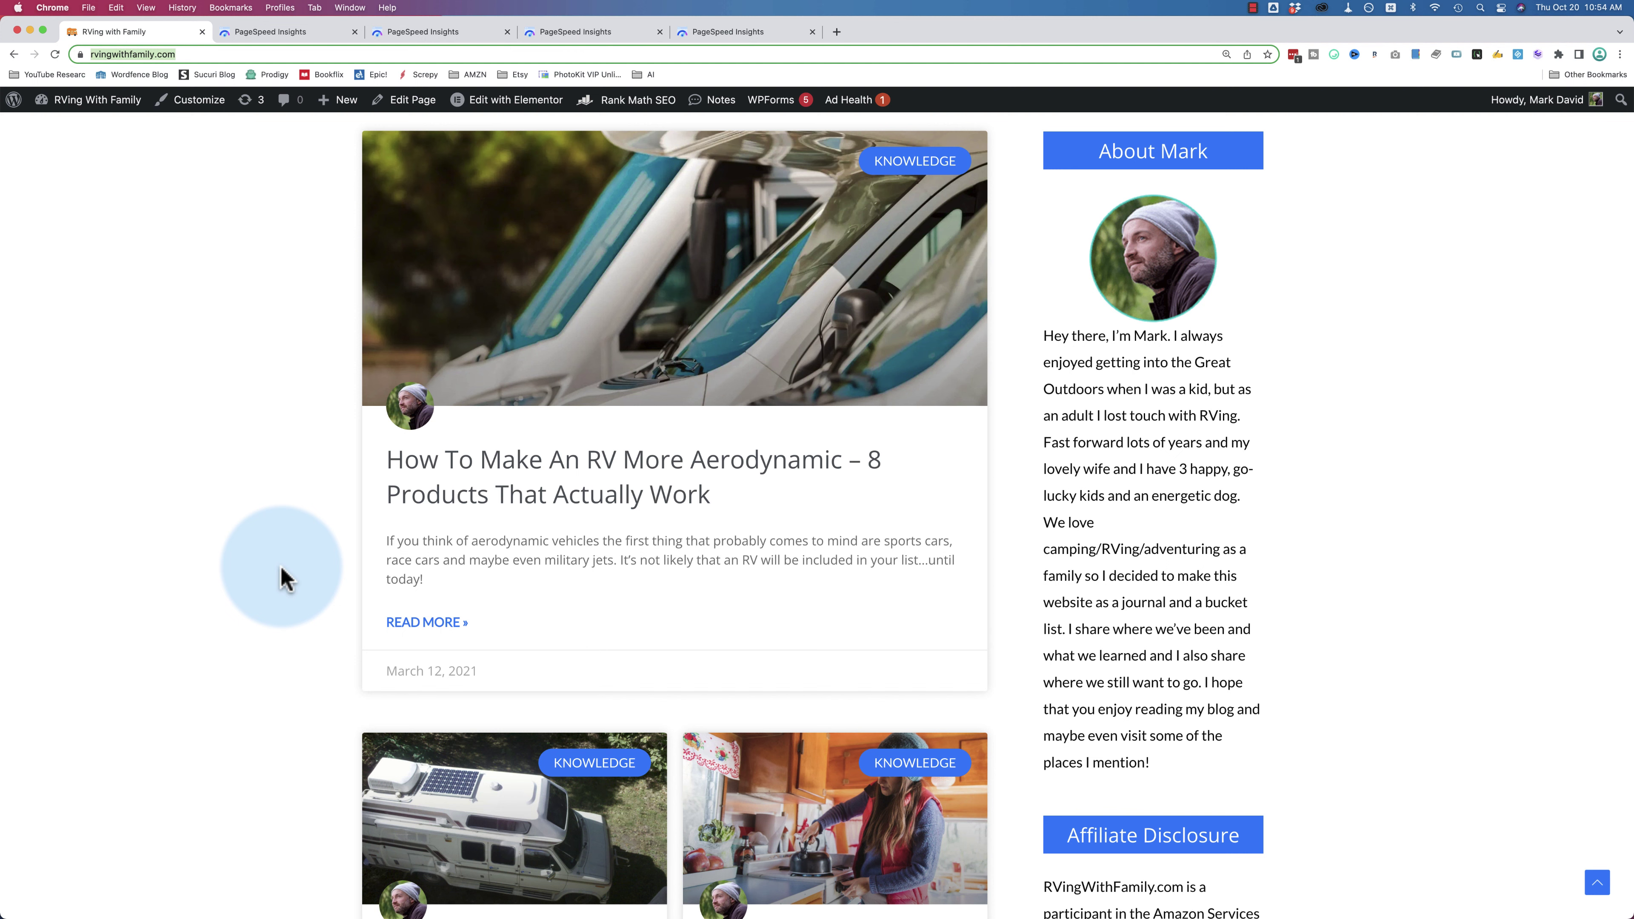
scroll(283, 576, down, 10)
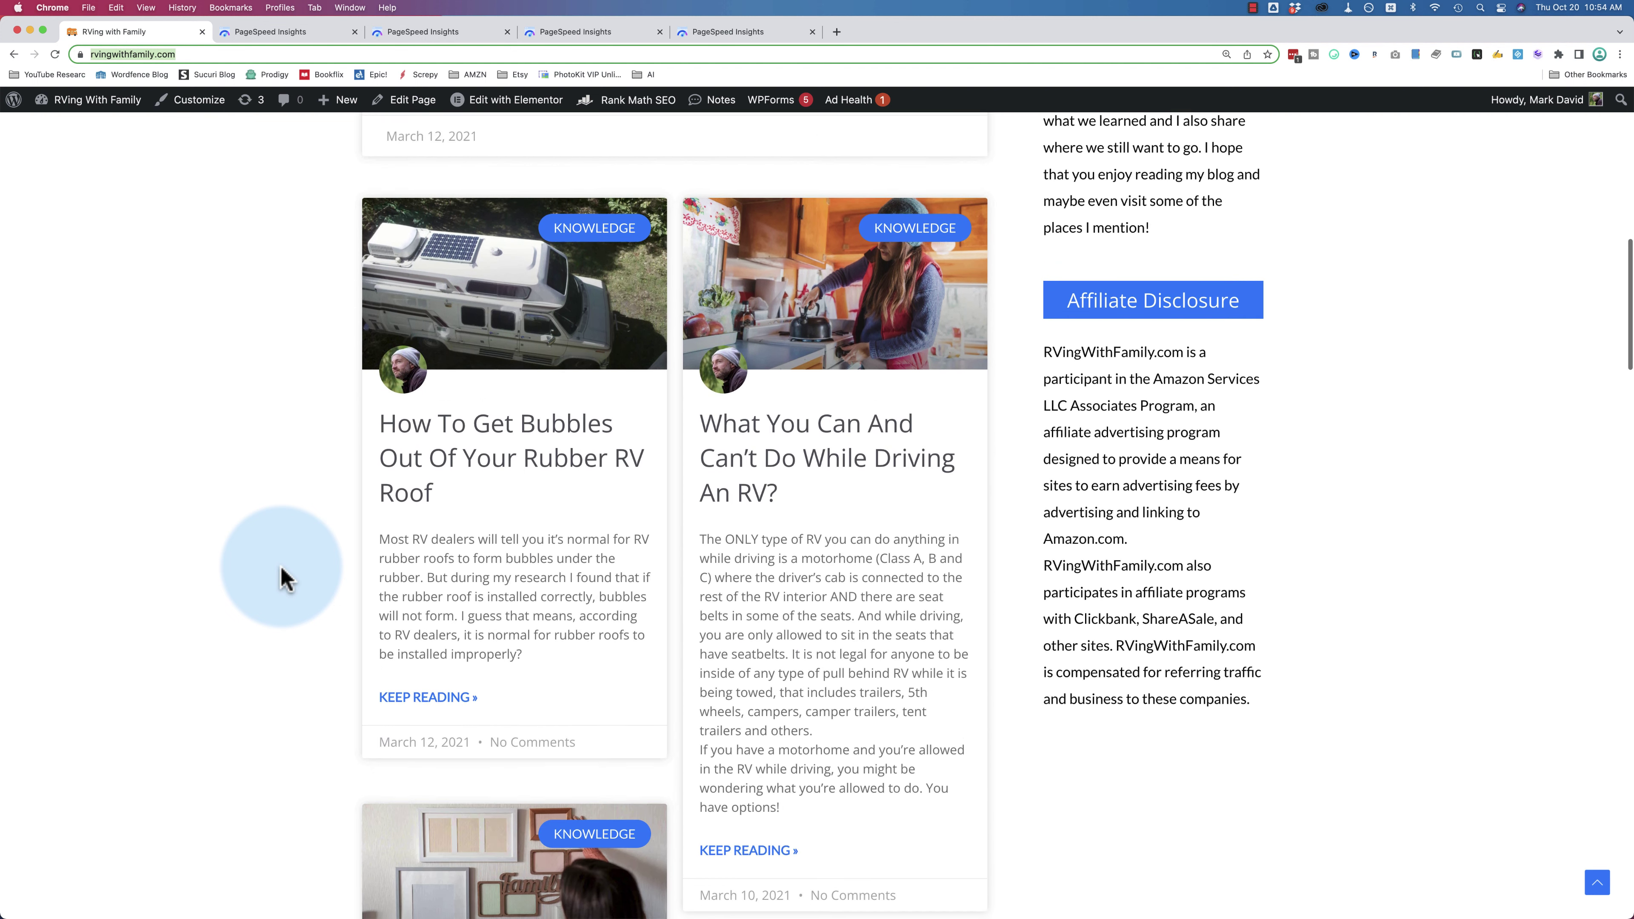
scroll(283, 576, down, 3)
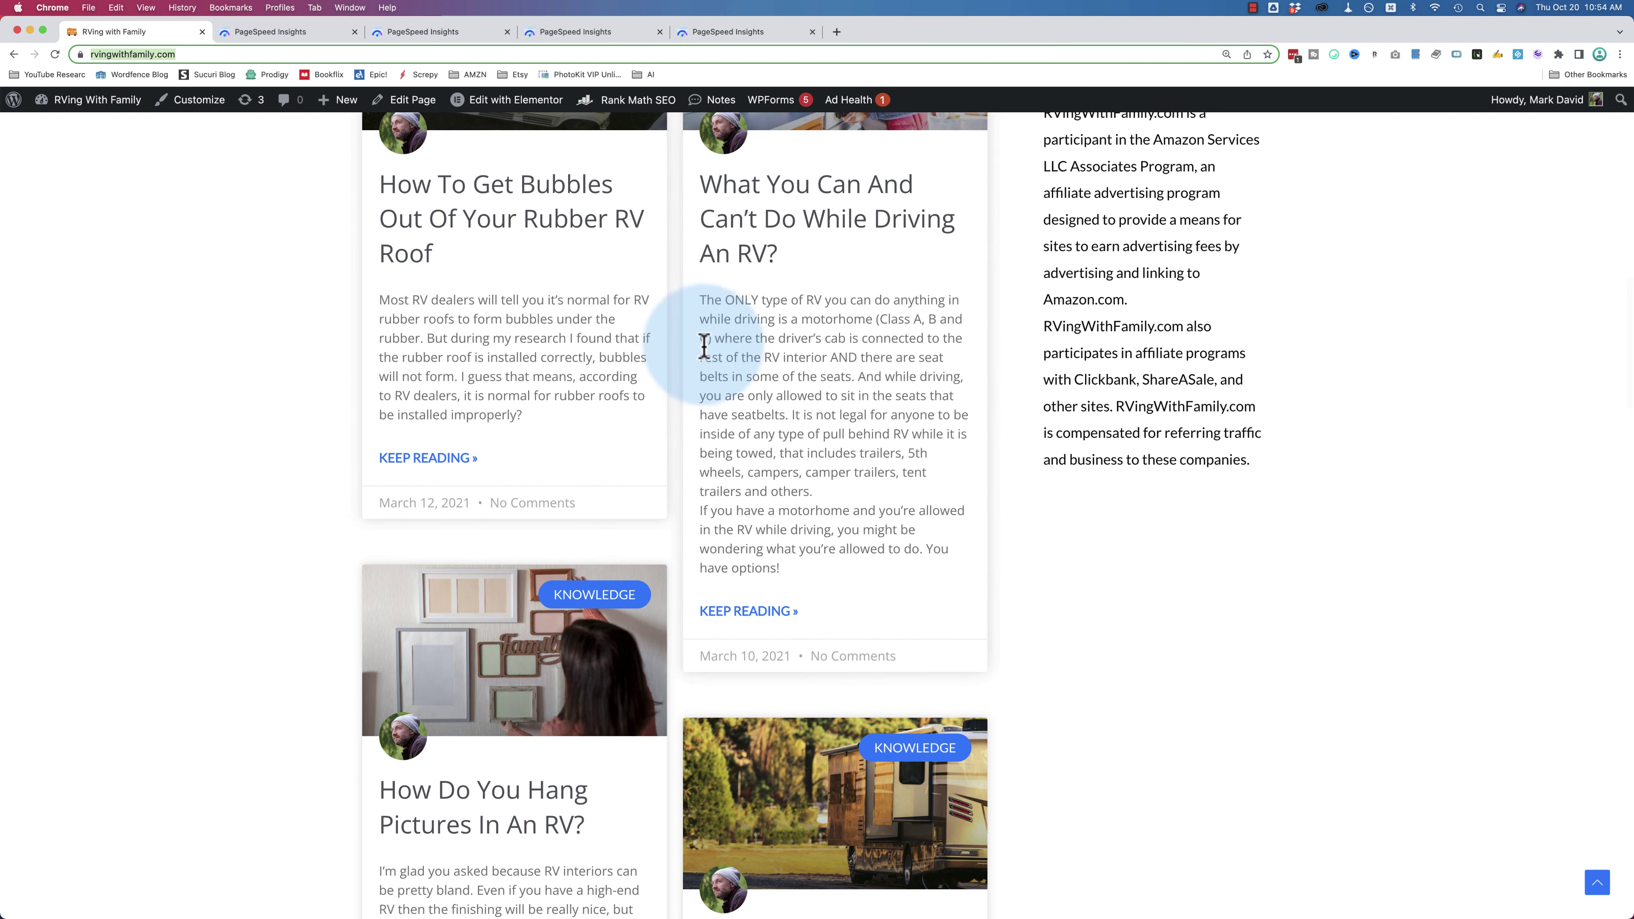
- Read the 'What You Can And Can't Do While Driving An RV?' post, then view its PageSpeed mobile report (27)
click(795, 246)
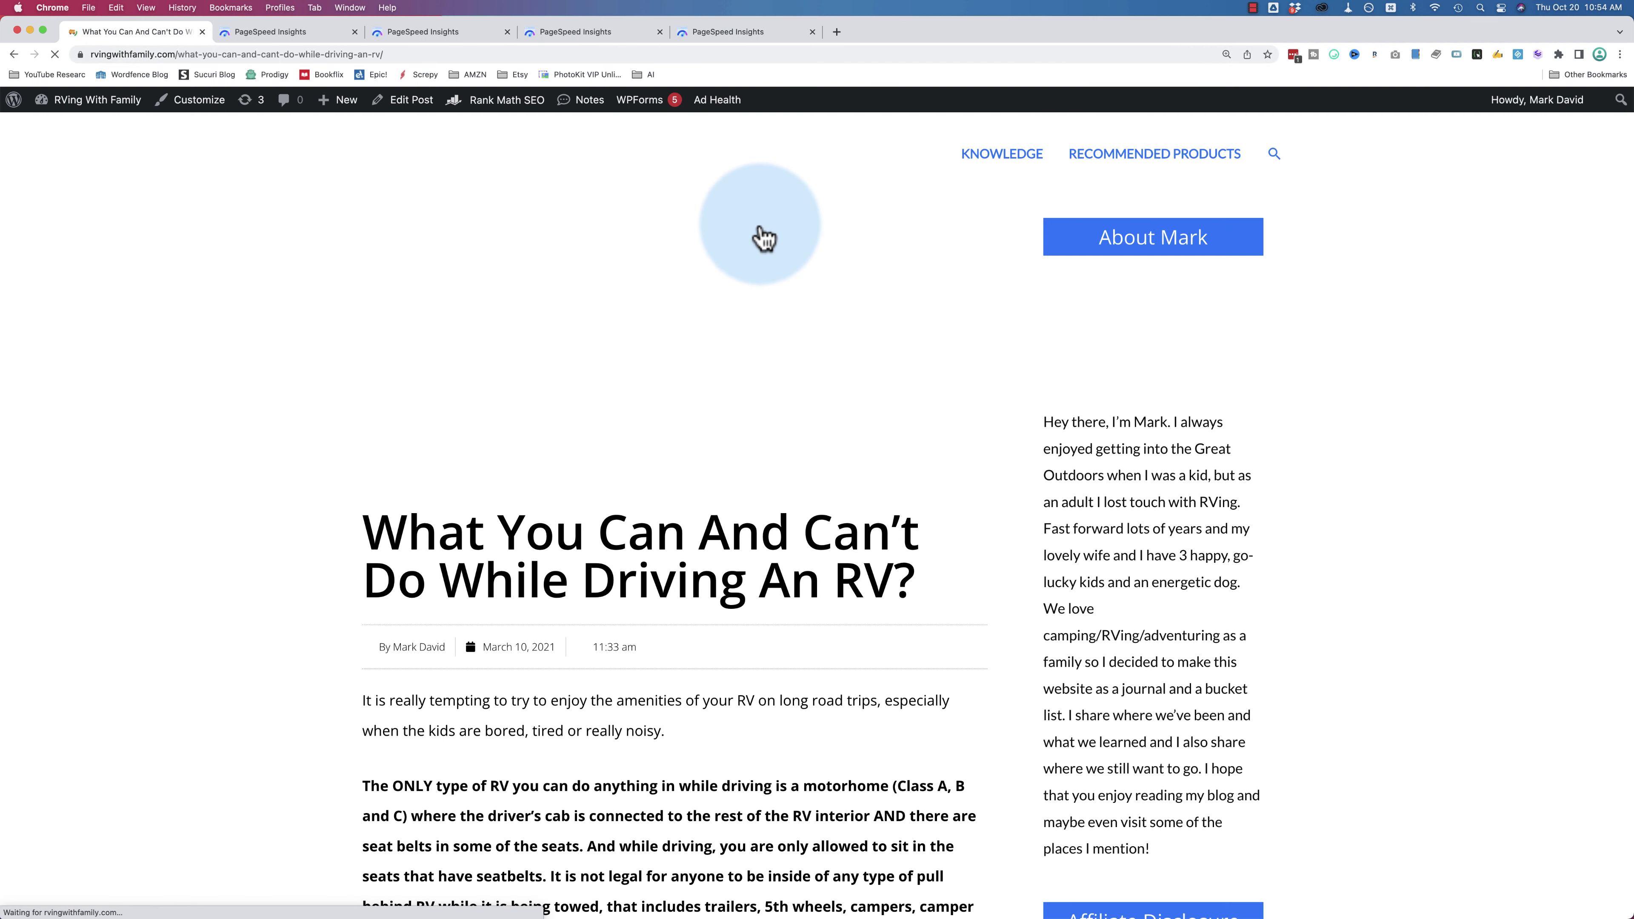
scroll(422, 509, down, 3)
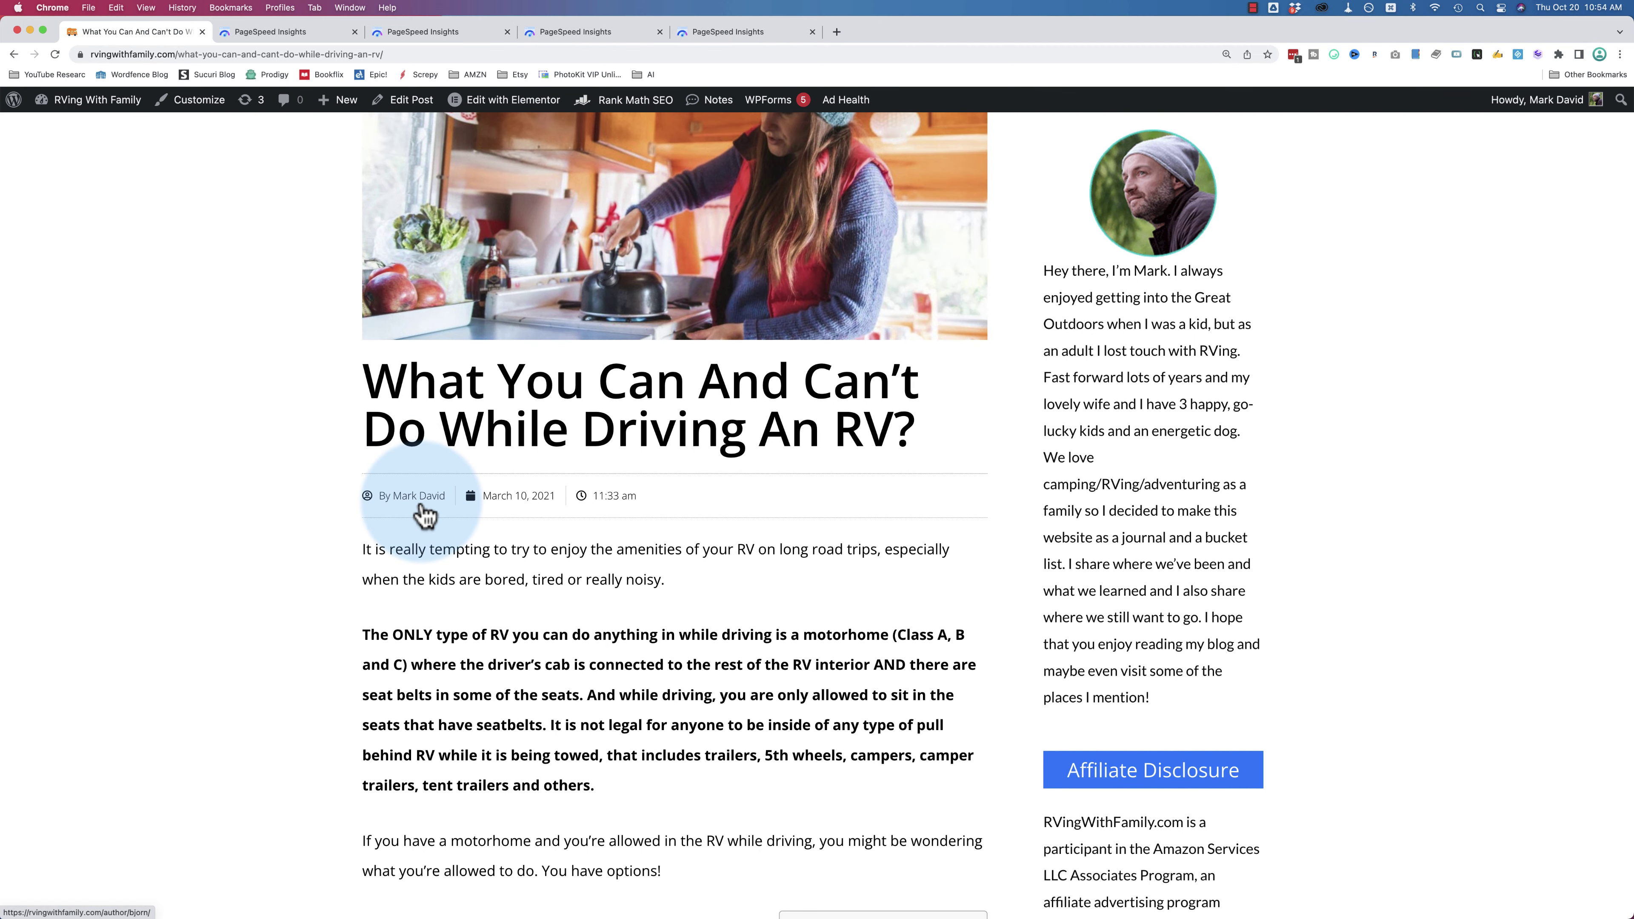
click(294, 38)
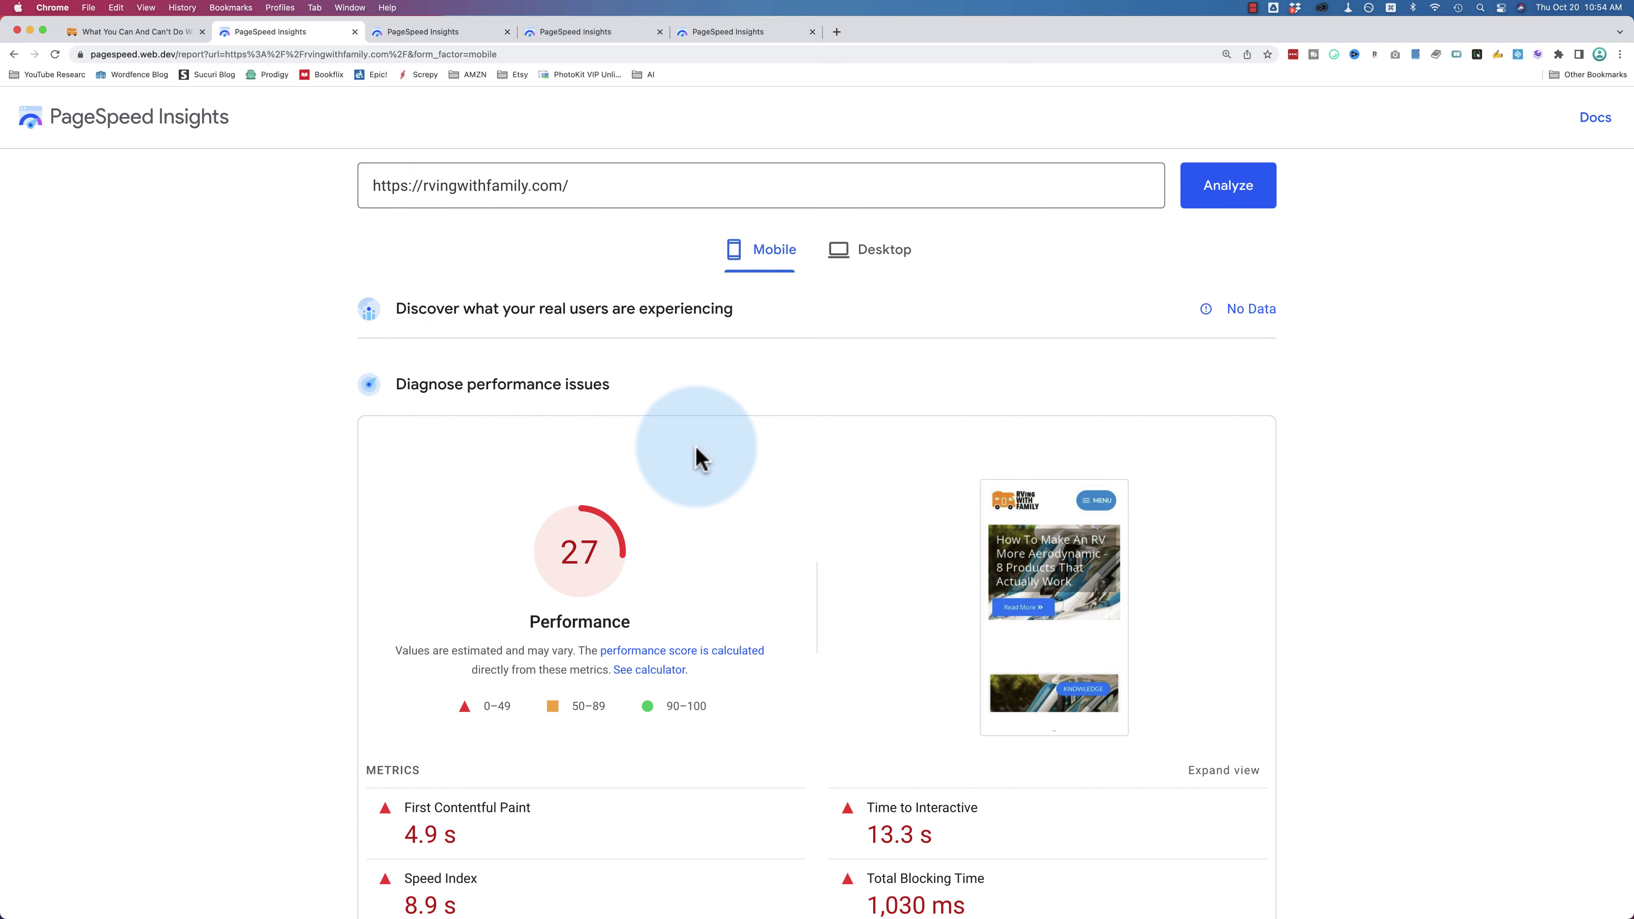
- Review the mobile report, then compare it with the desktop PageSpeed score of 78
scroll(699, 458, down, 5)
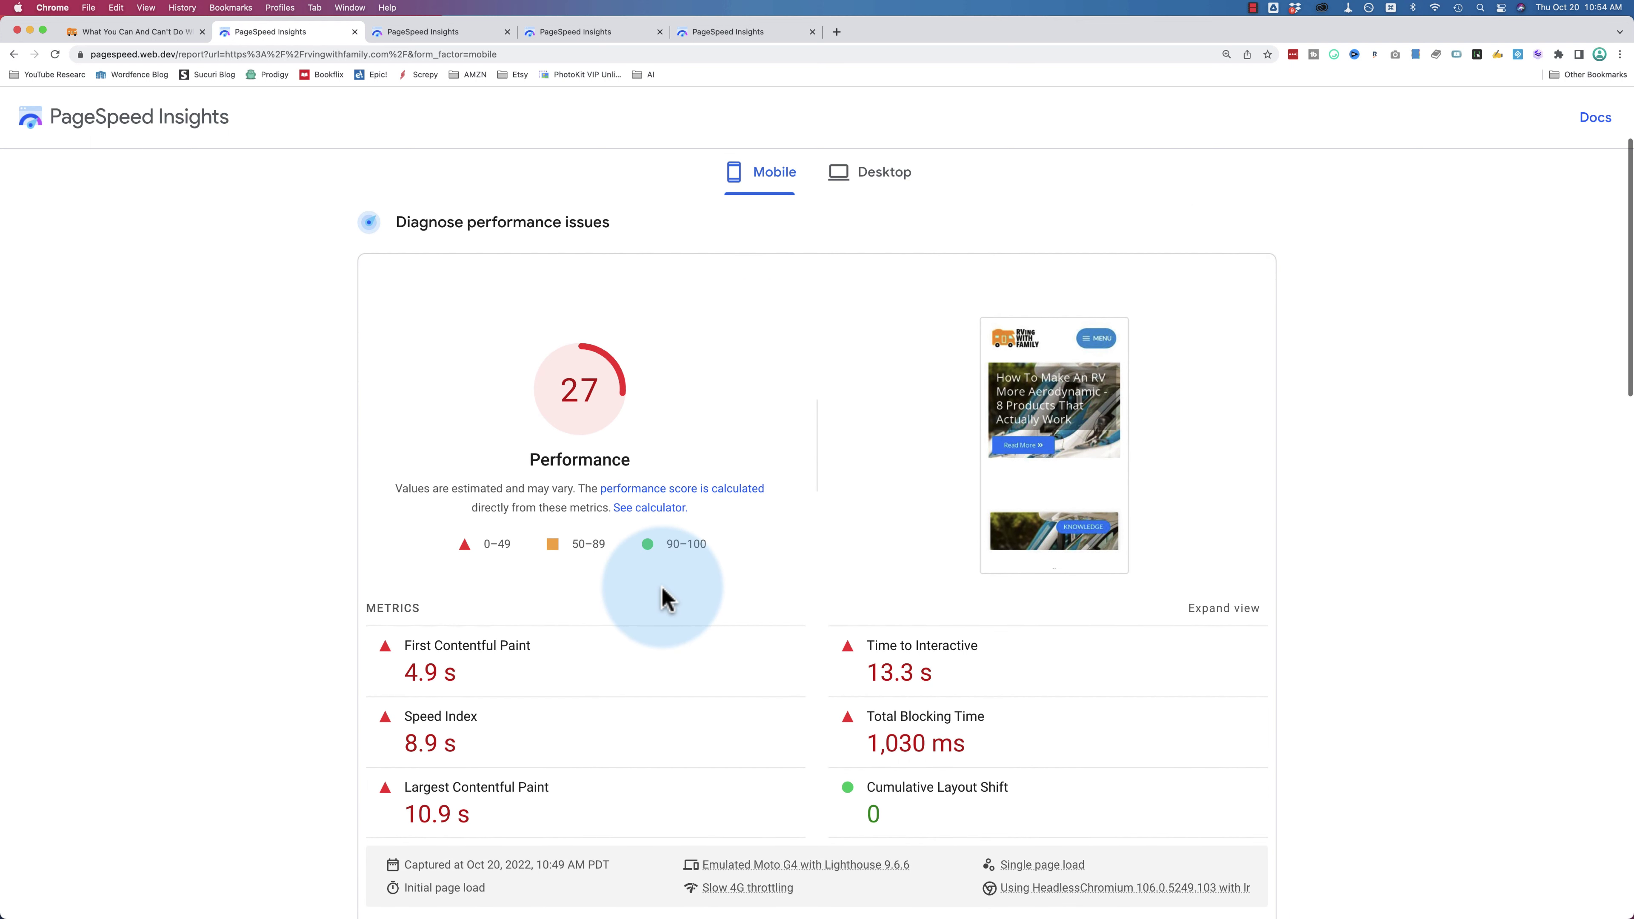
click(873, 171)
scroll(755, 411, down, 1)
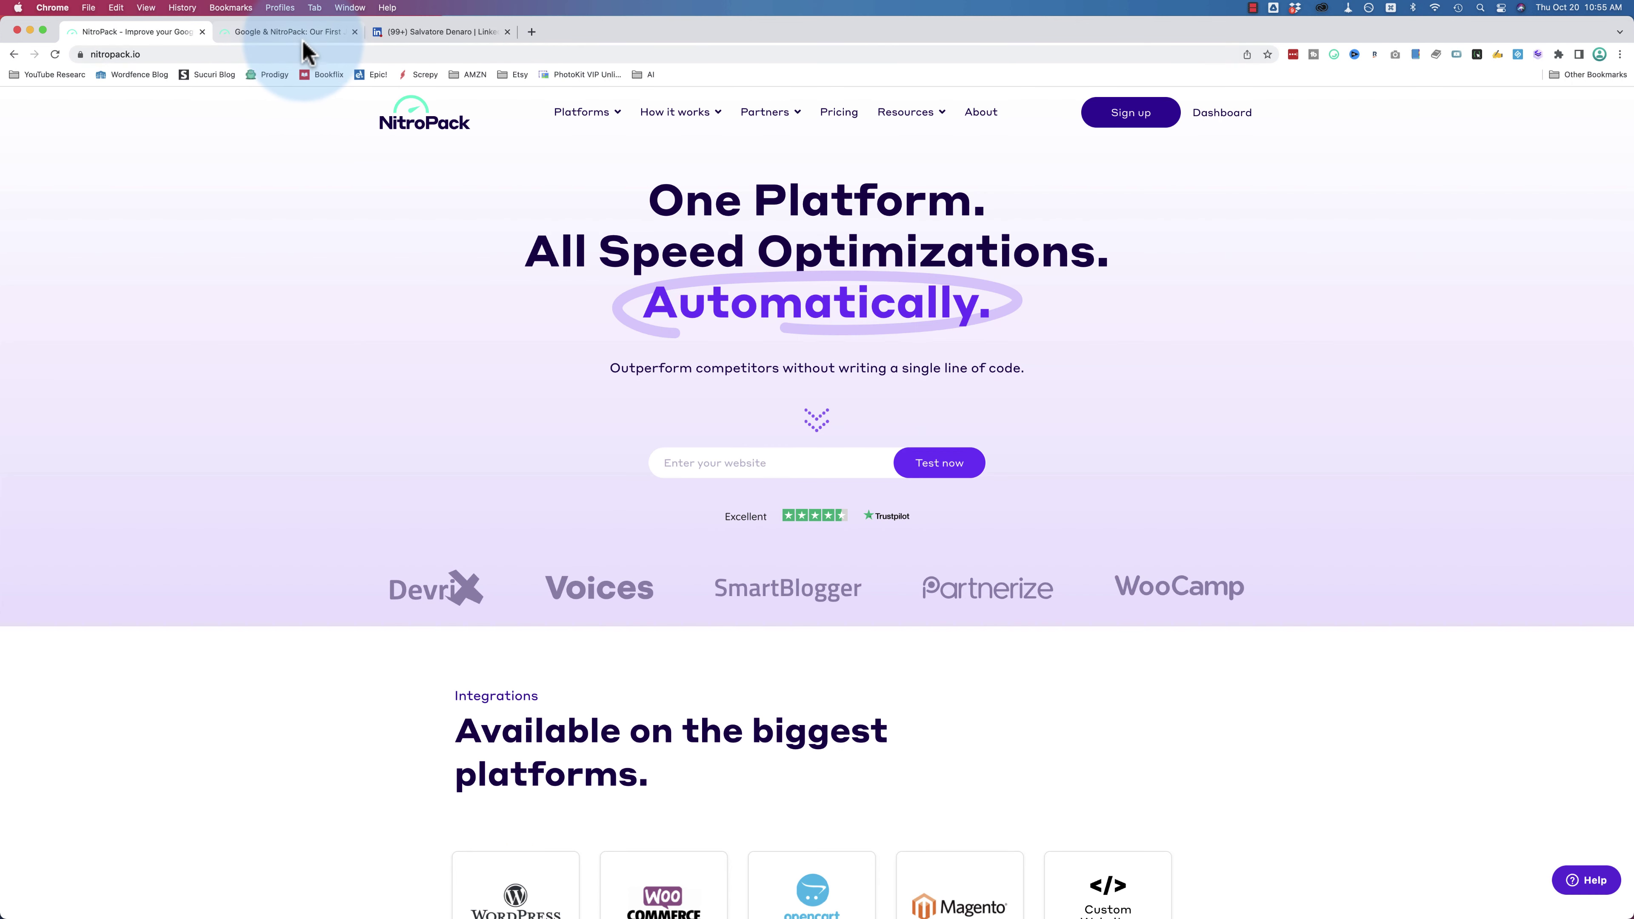
- Show the Google & NitroPack webinar post, highlighting its Sep 16th, 2022 date, title and first speaker's name
click(320, 34)
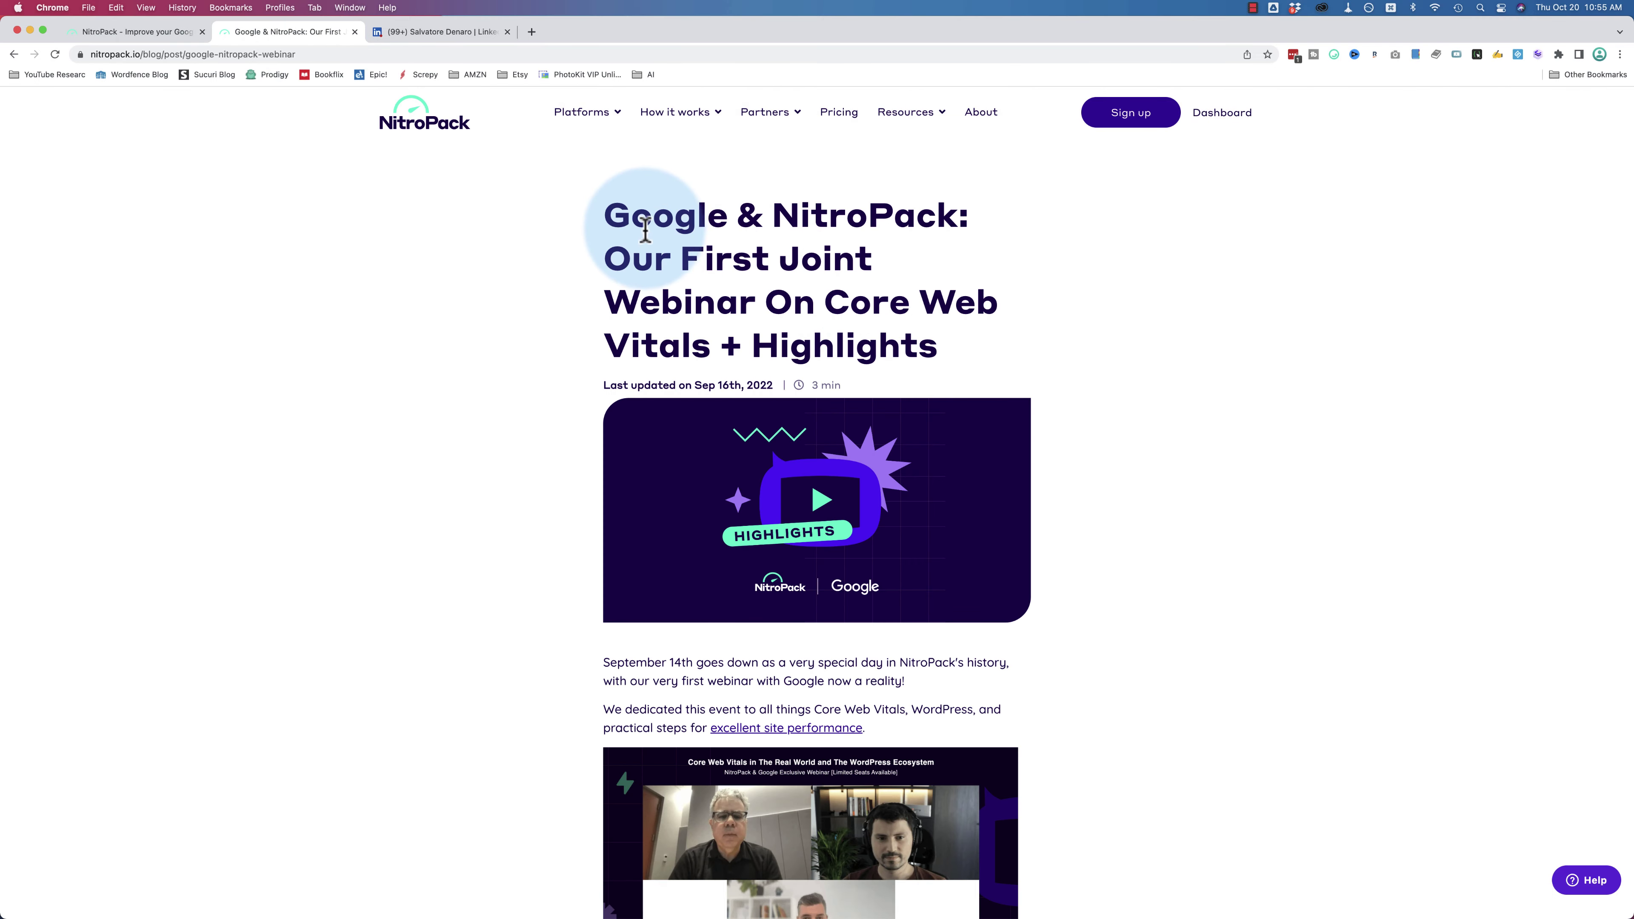
drag(695, 385, 774, 385)
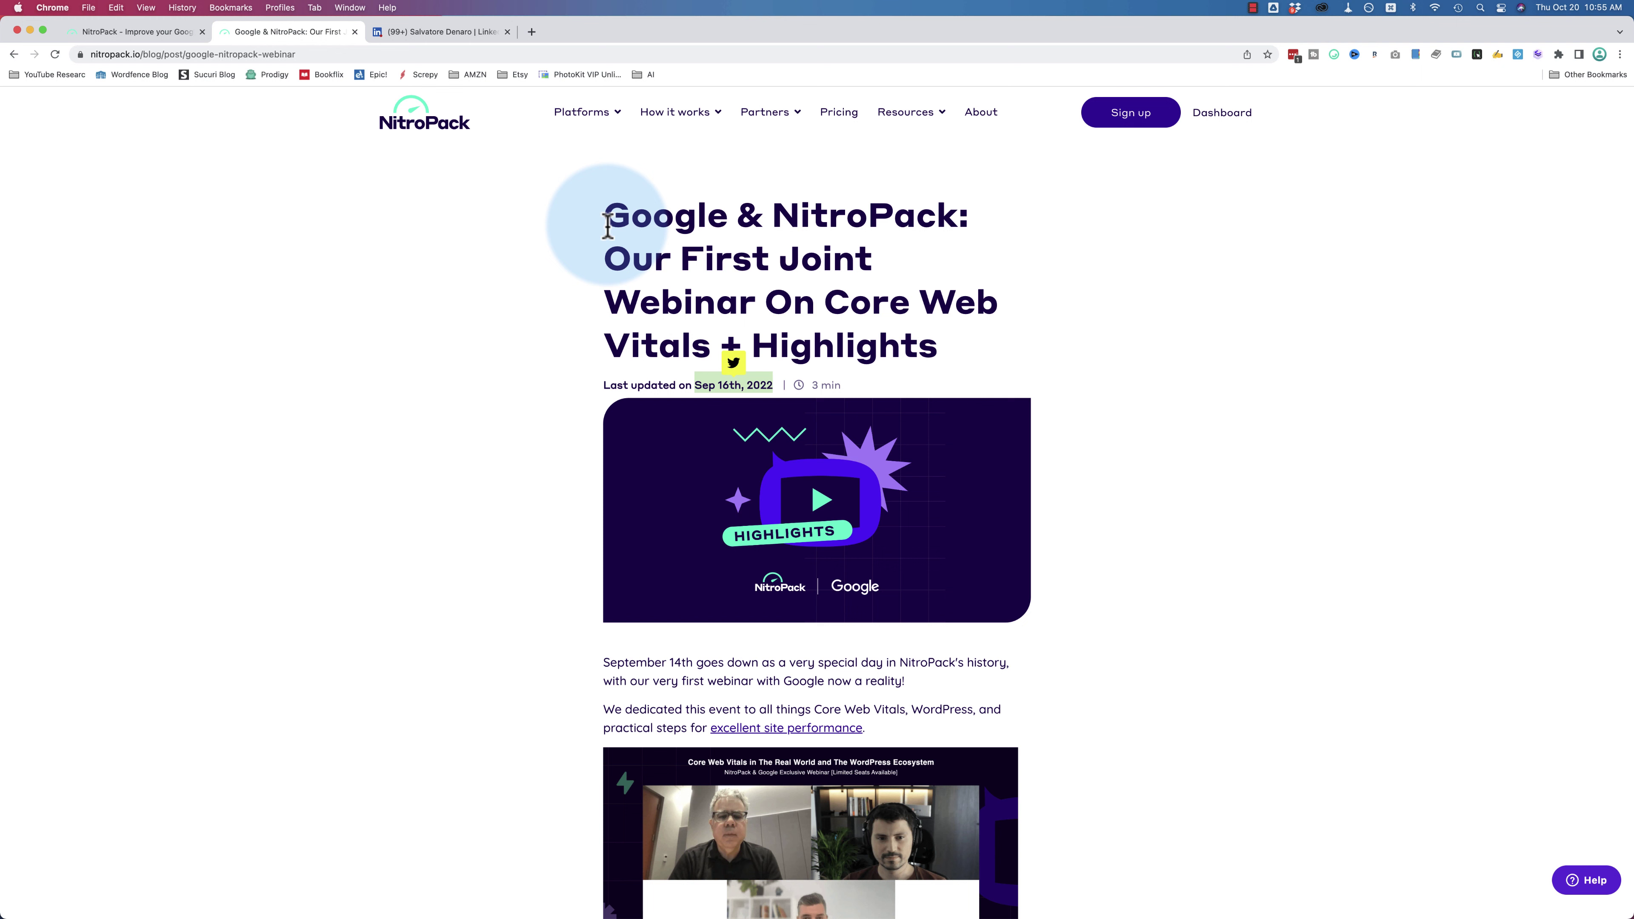
drag(605, 217, 963, 226)
scroll(546, 358, down, 5)
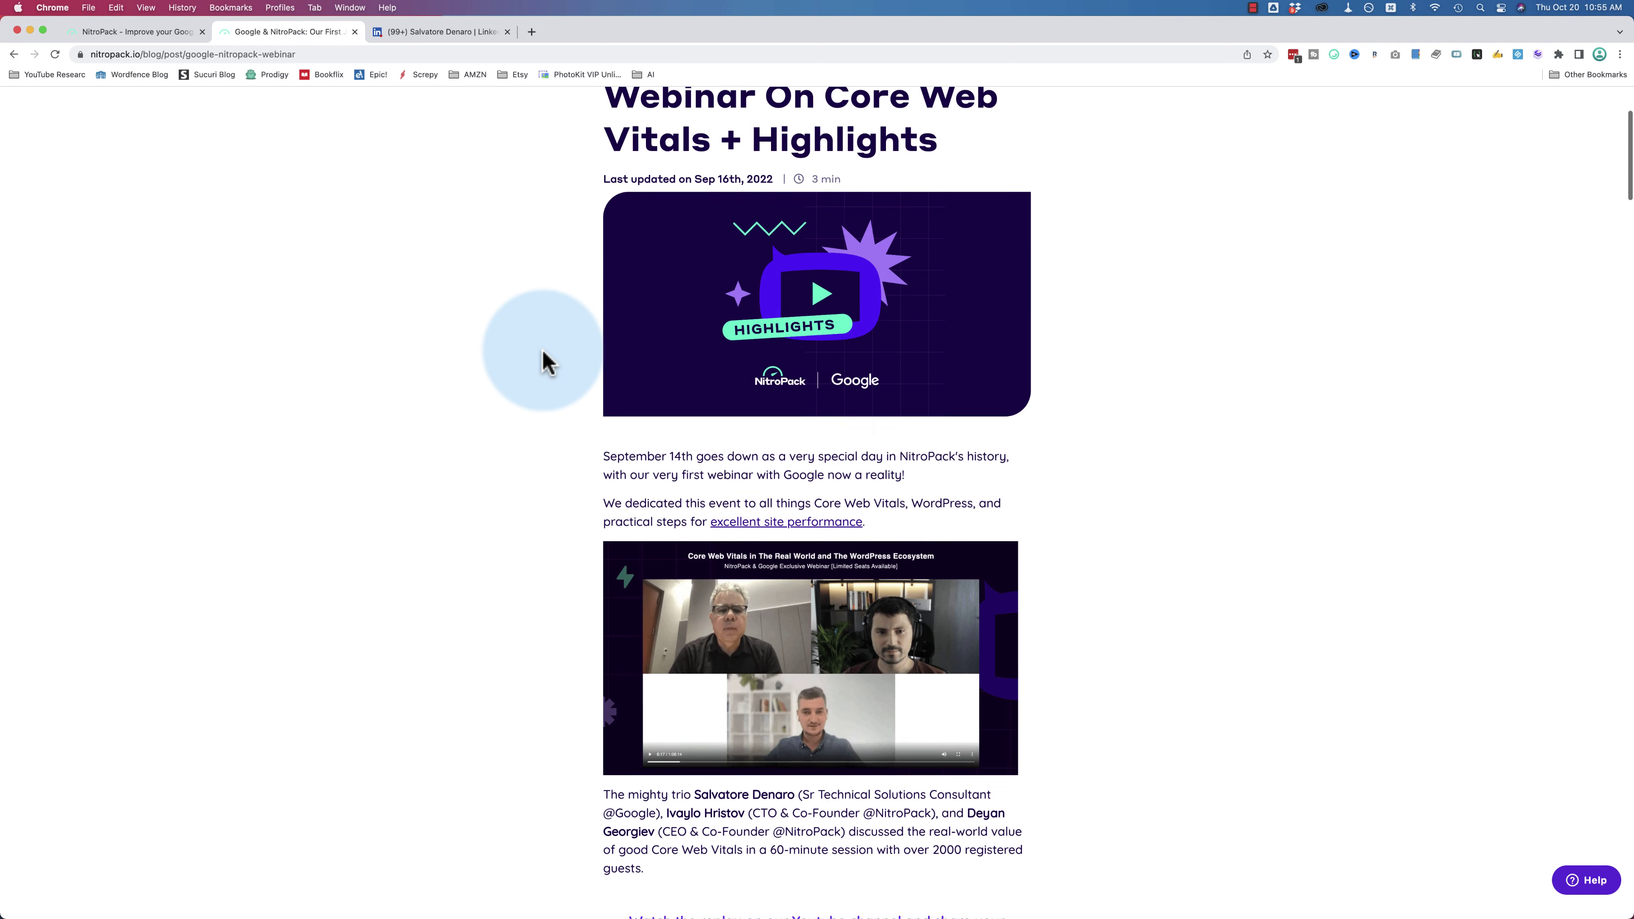
scroll(546, 360, down, 3)
double_click(727, 509)
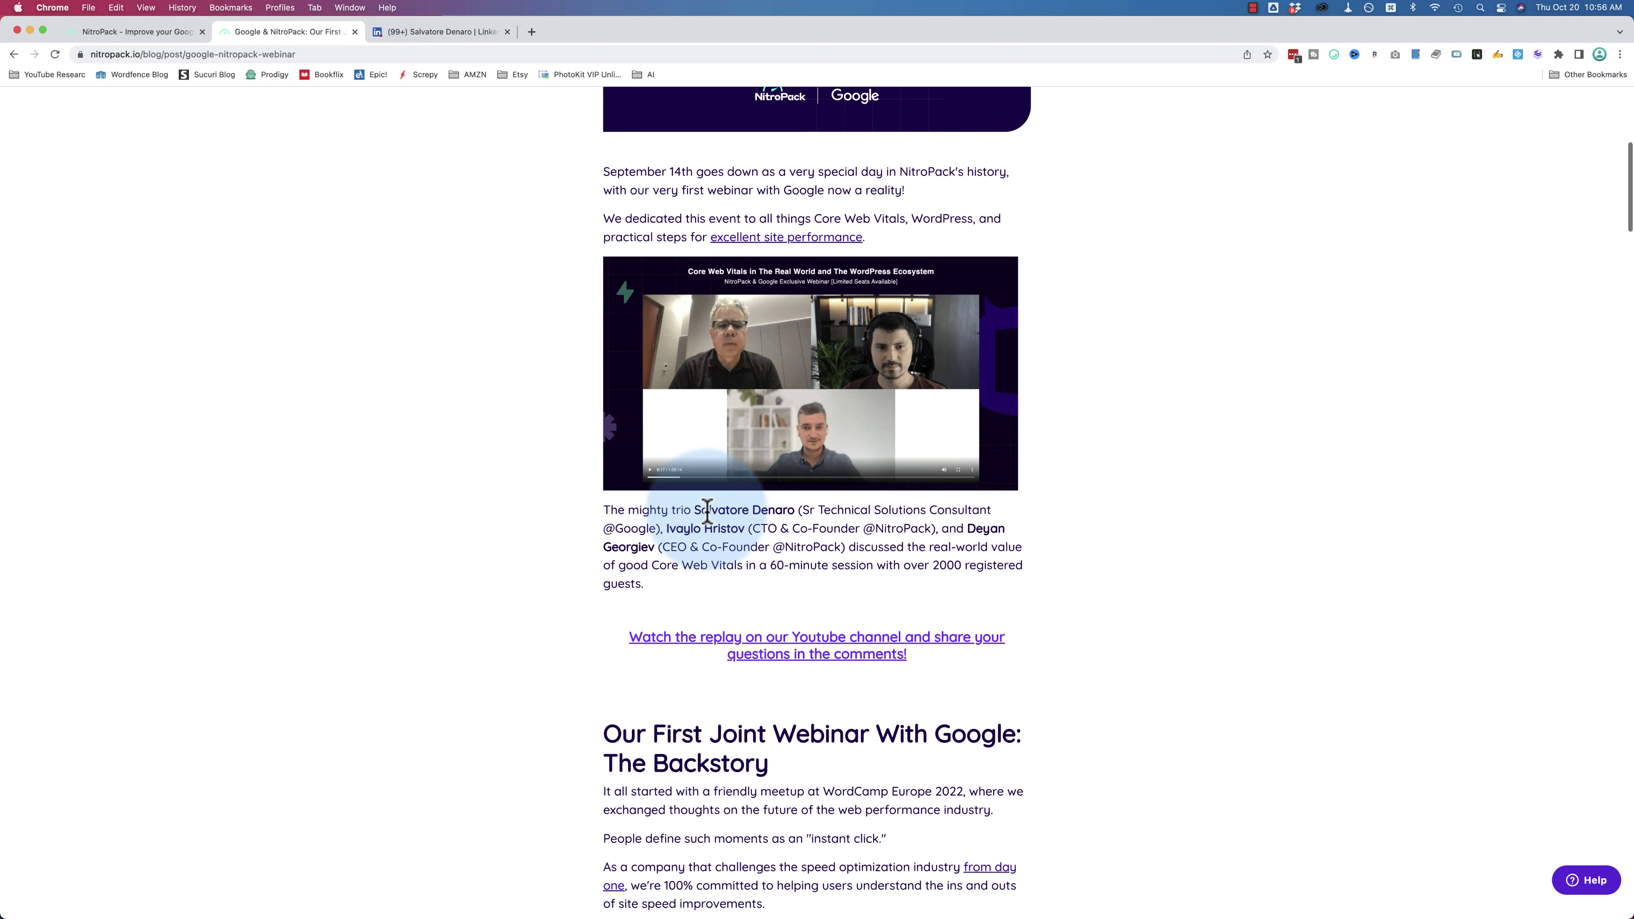
drag(727, 510, 778, 517)
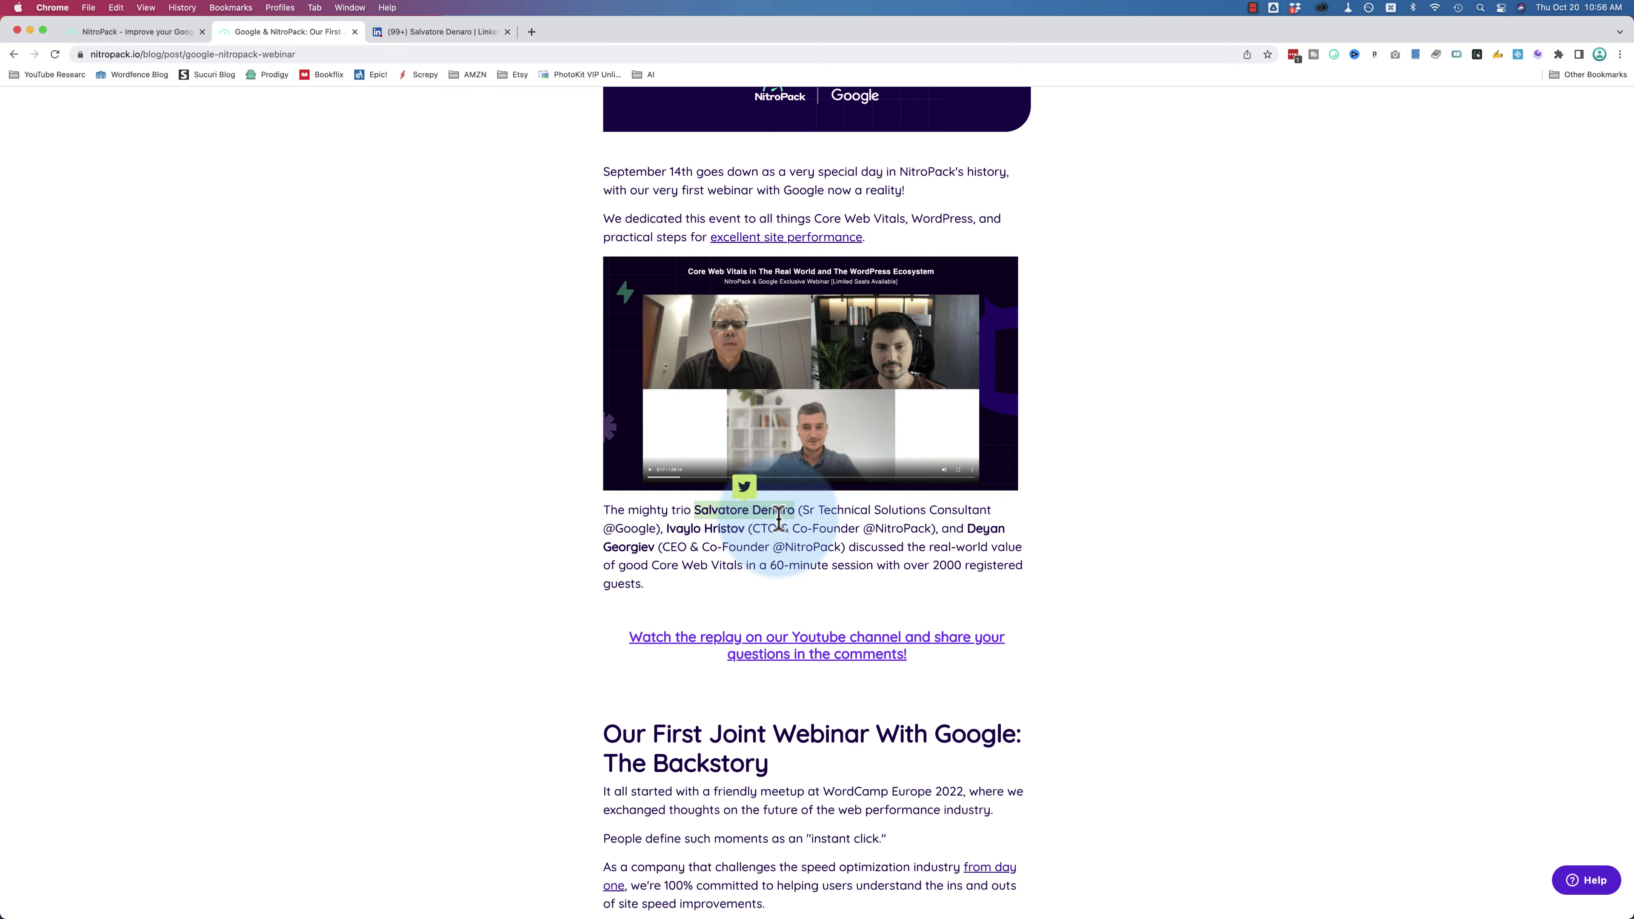
click(428, 33)
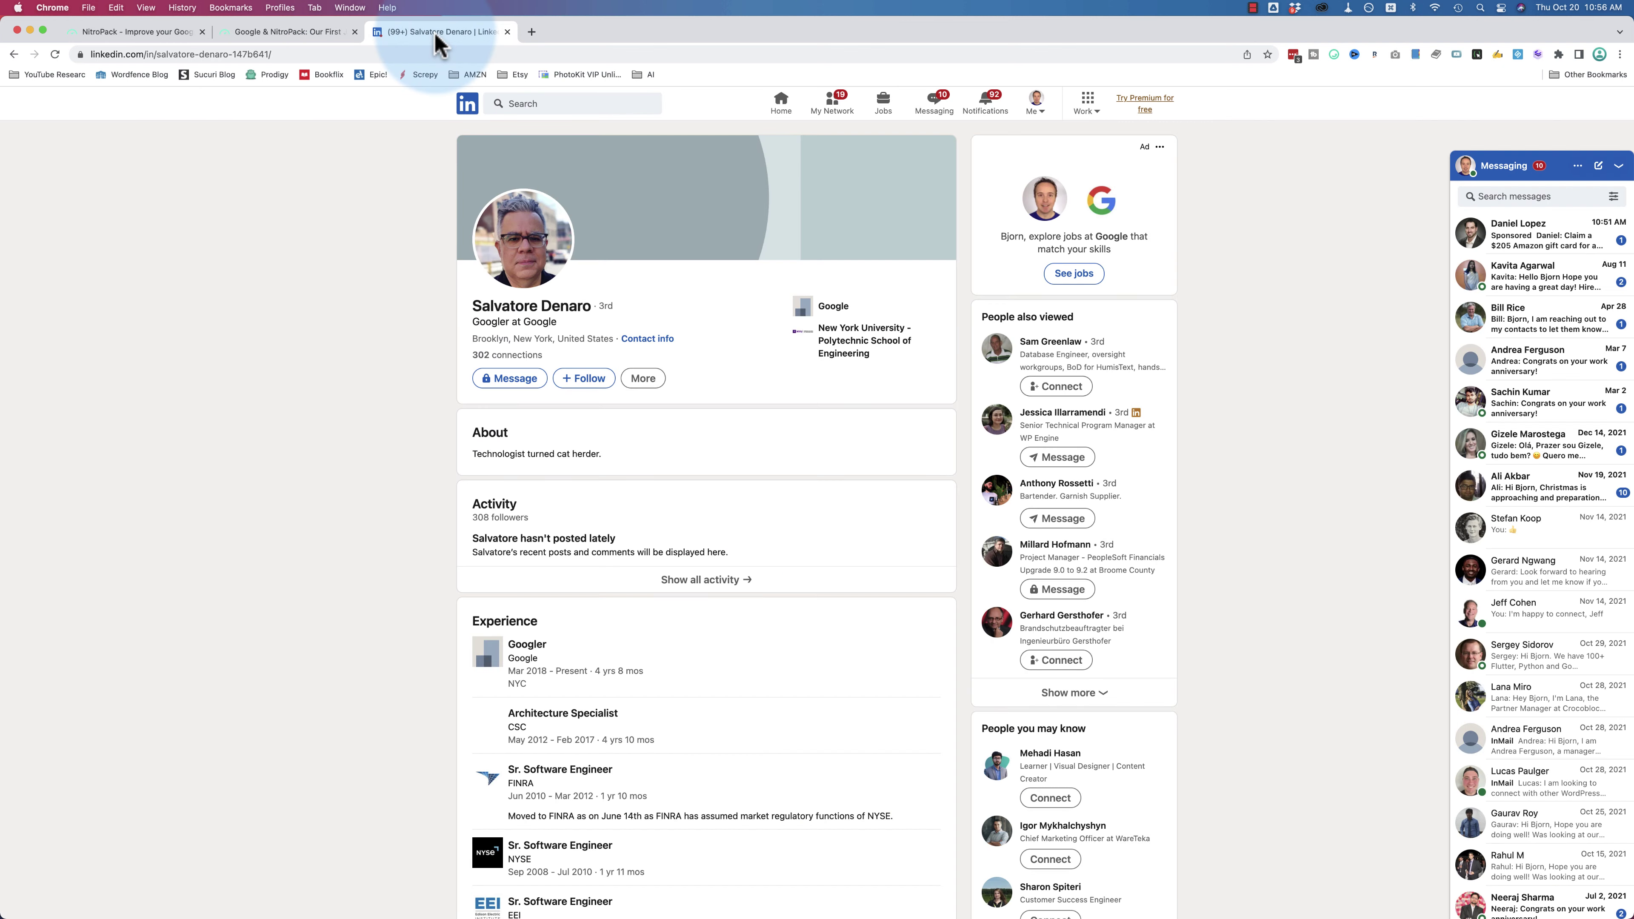
scroll(489, 567, down, 2)
drag(531, 570, 508, 527)
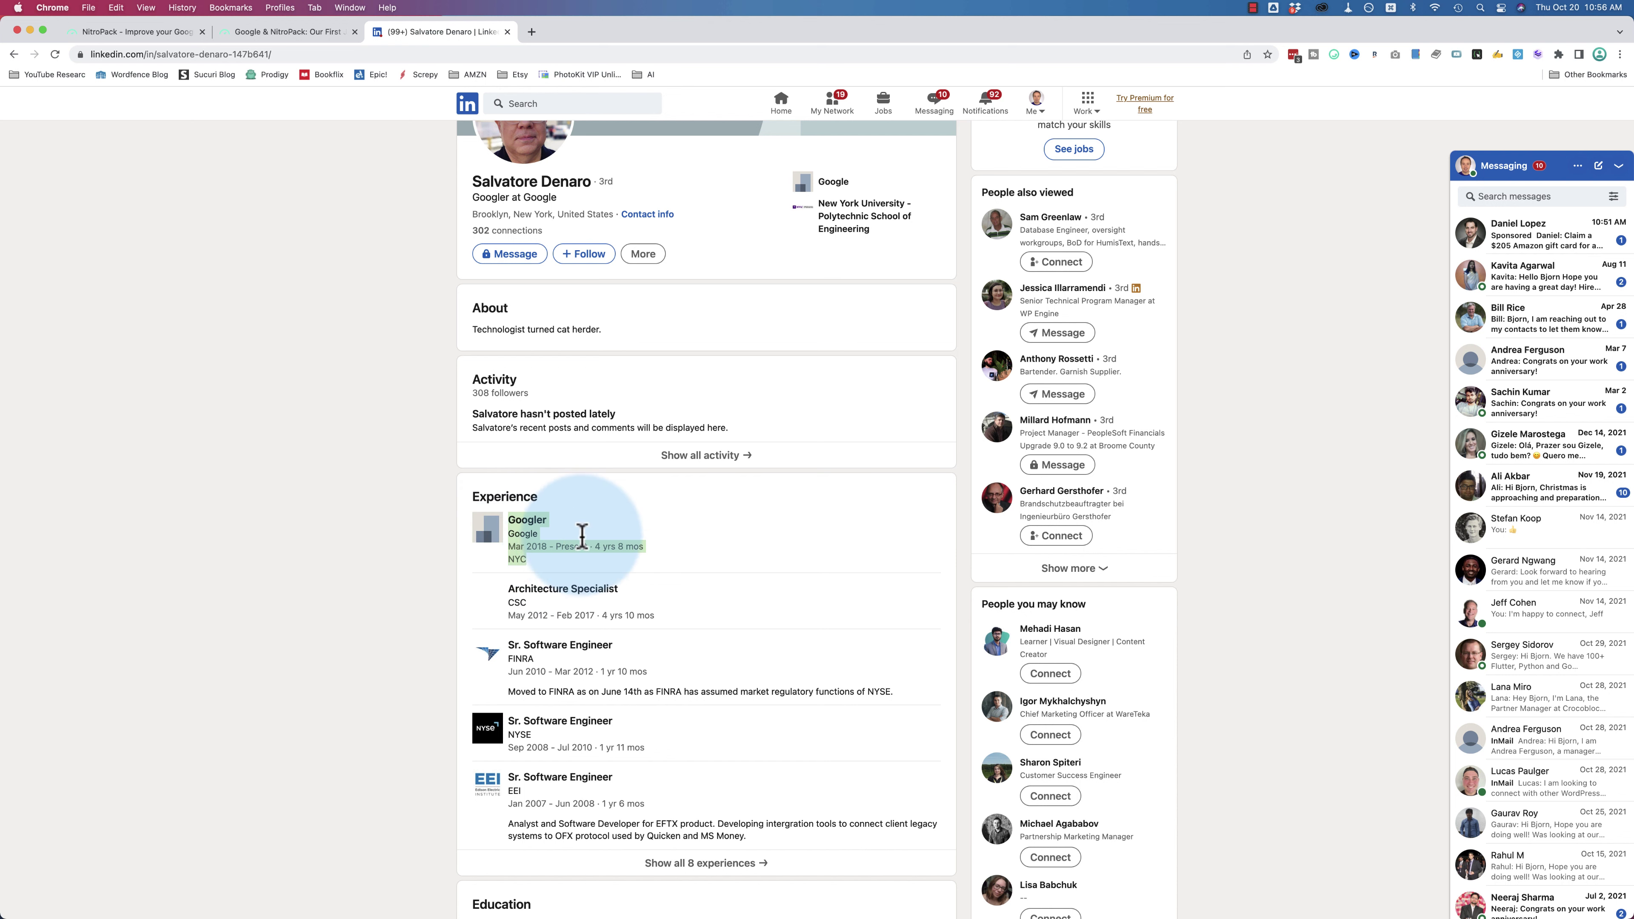
click(290, 33)
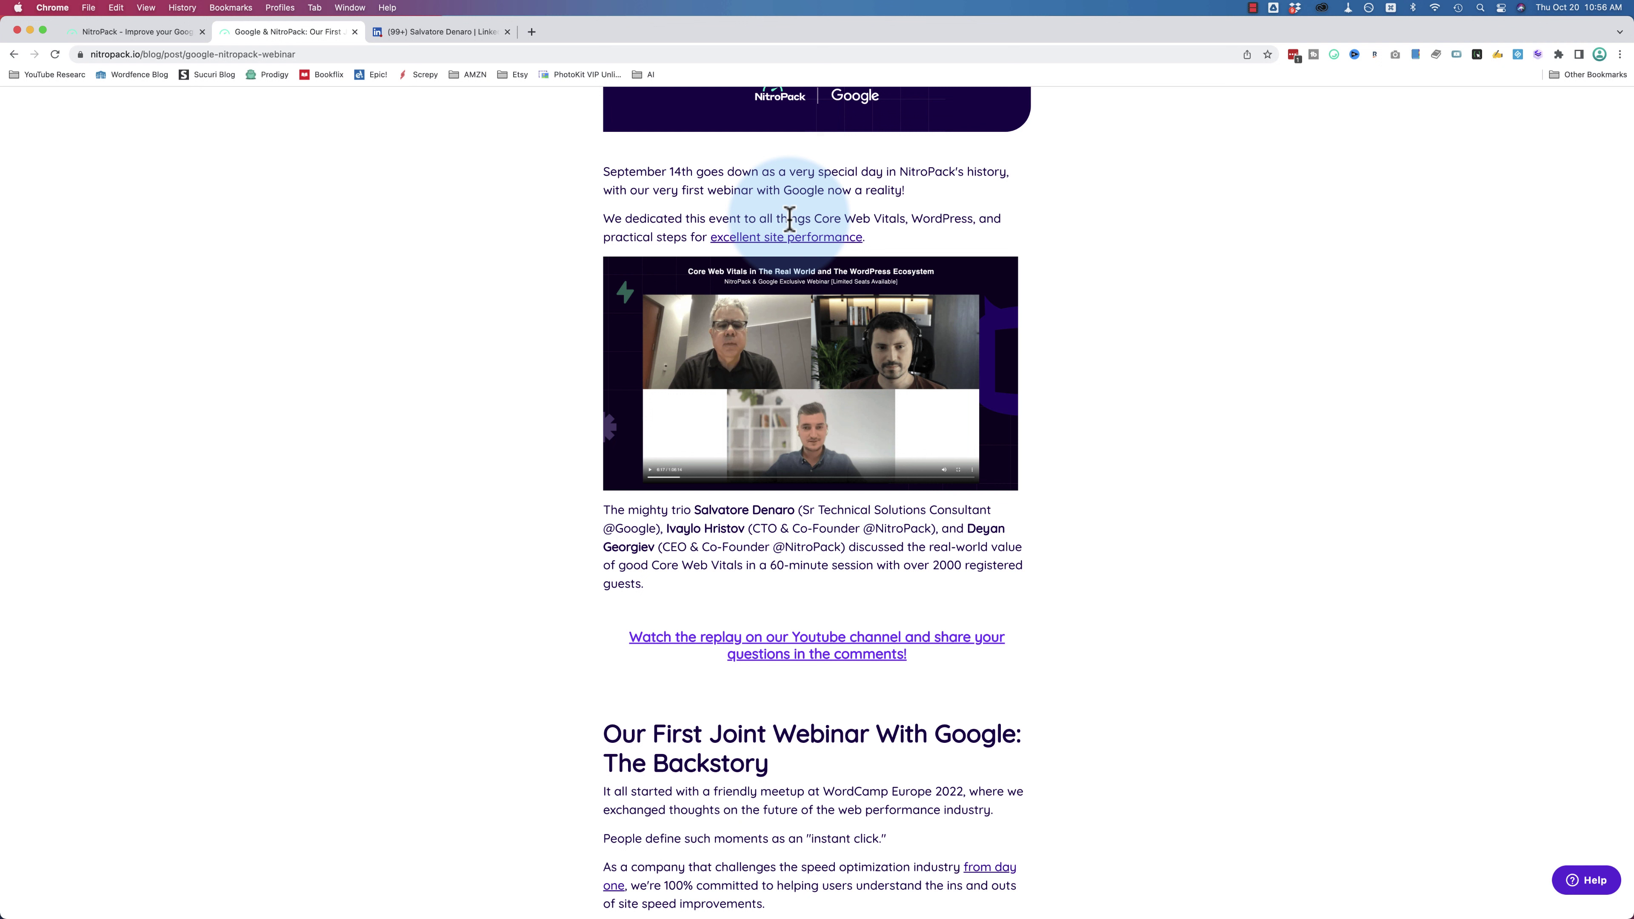
drag(815, 219, 875, 249)
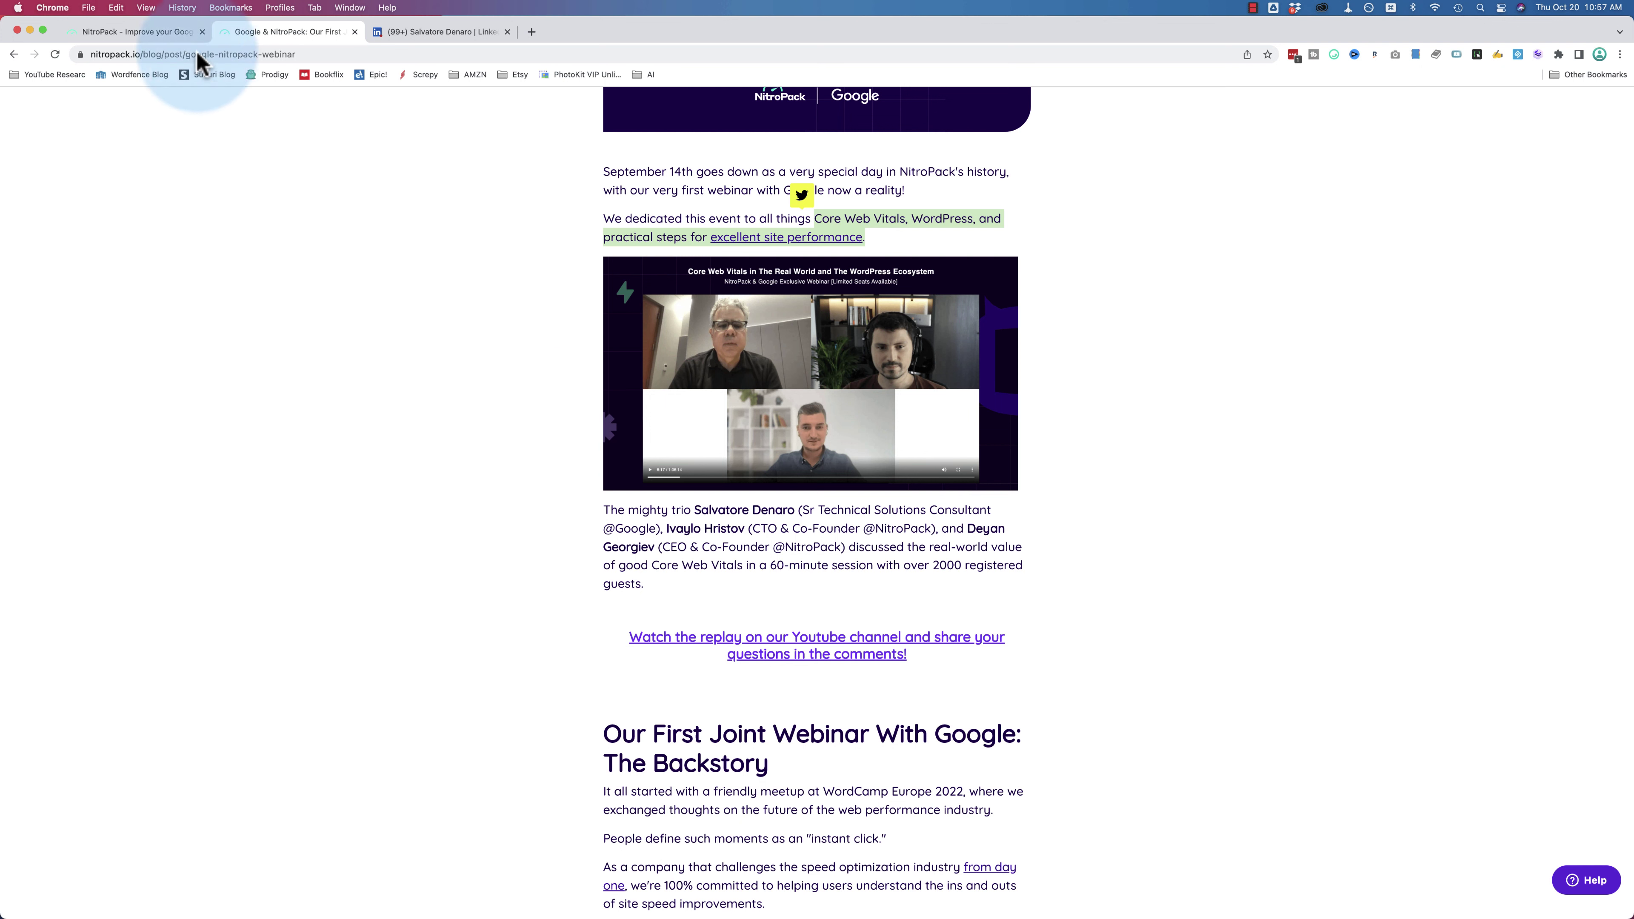
- Go to NitroPack Pricing, note Business's 25GB/mo bandwidth, and switch to monthly prices (Business CA$29.92/mo)
click(175, 32)
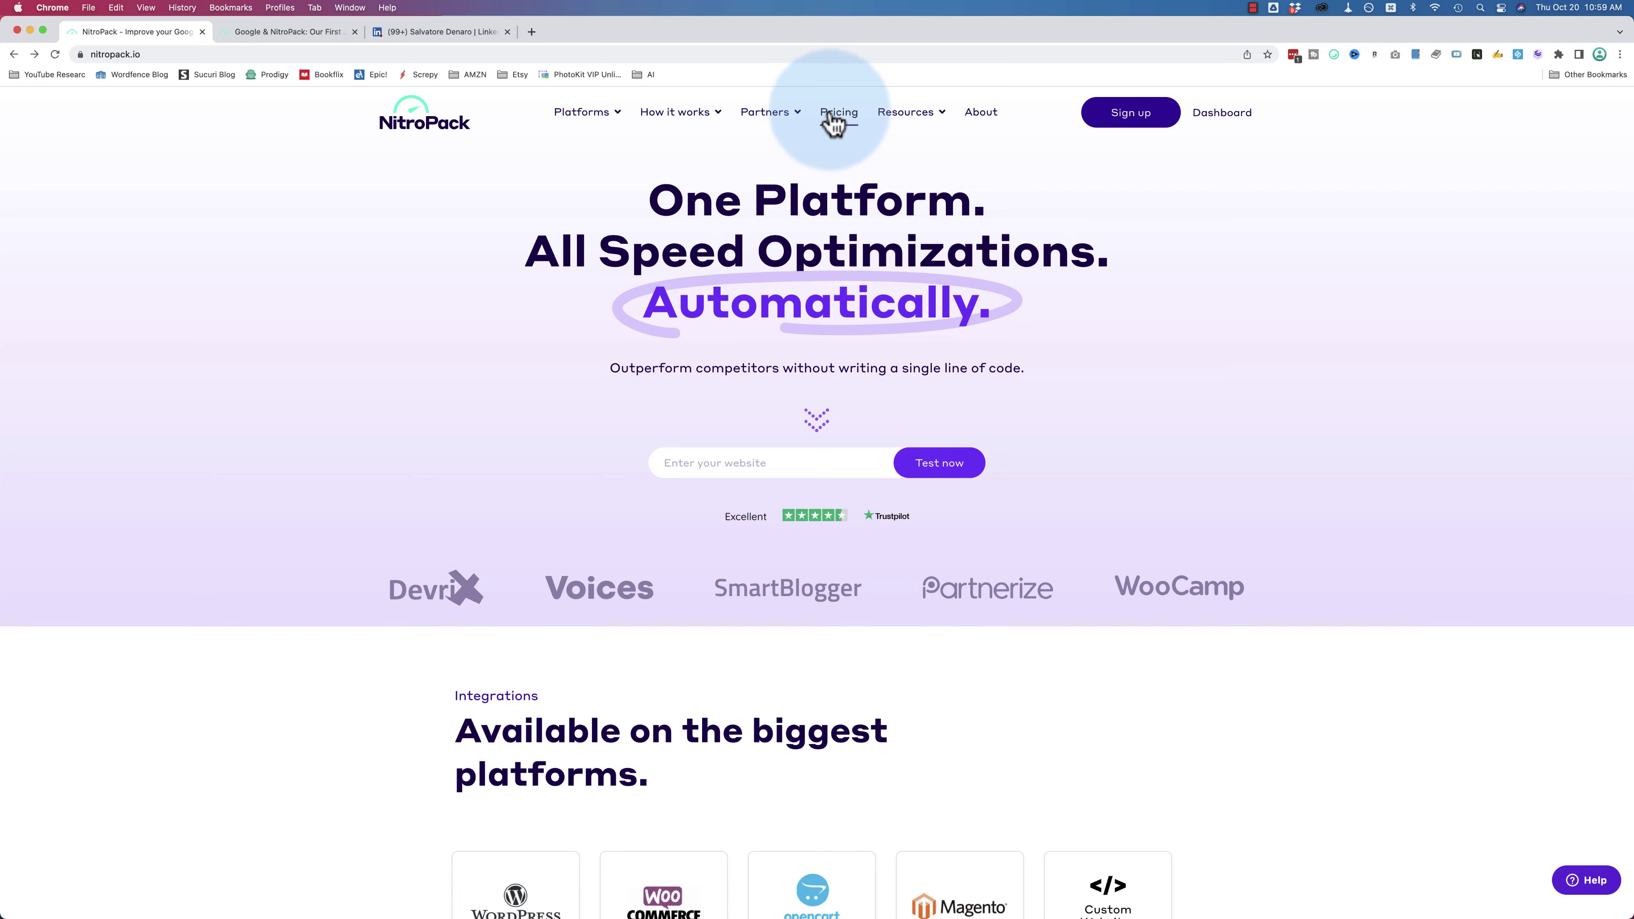
click(834, 116)
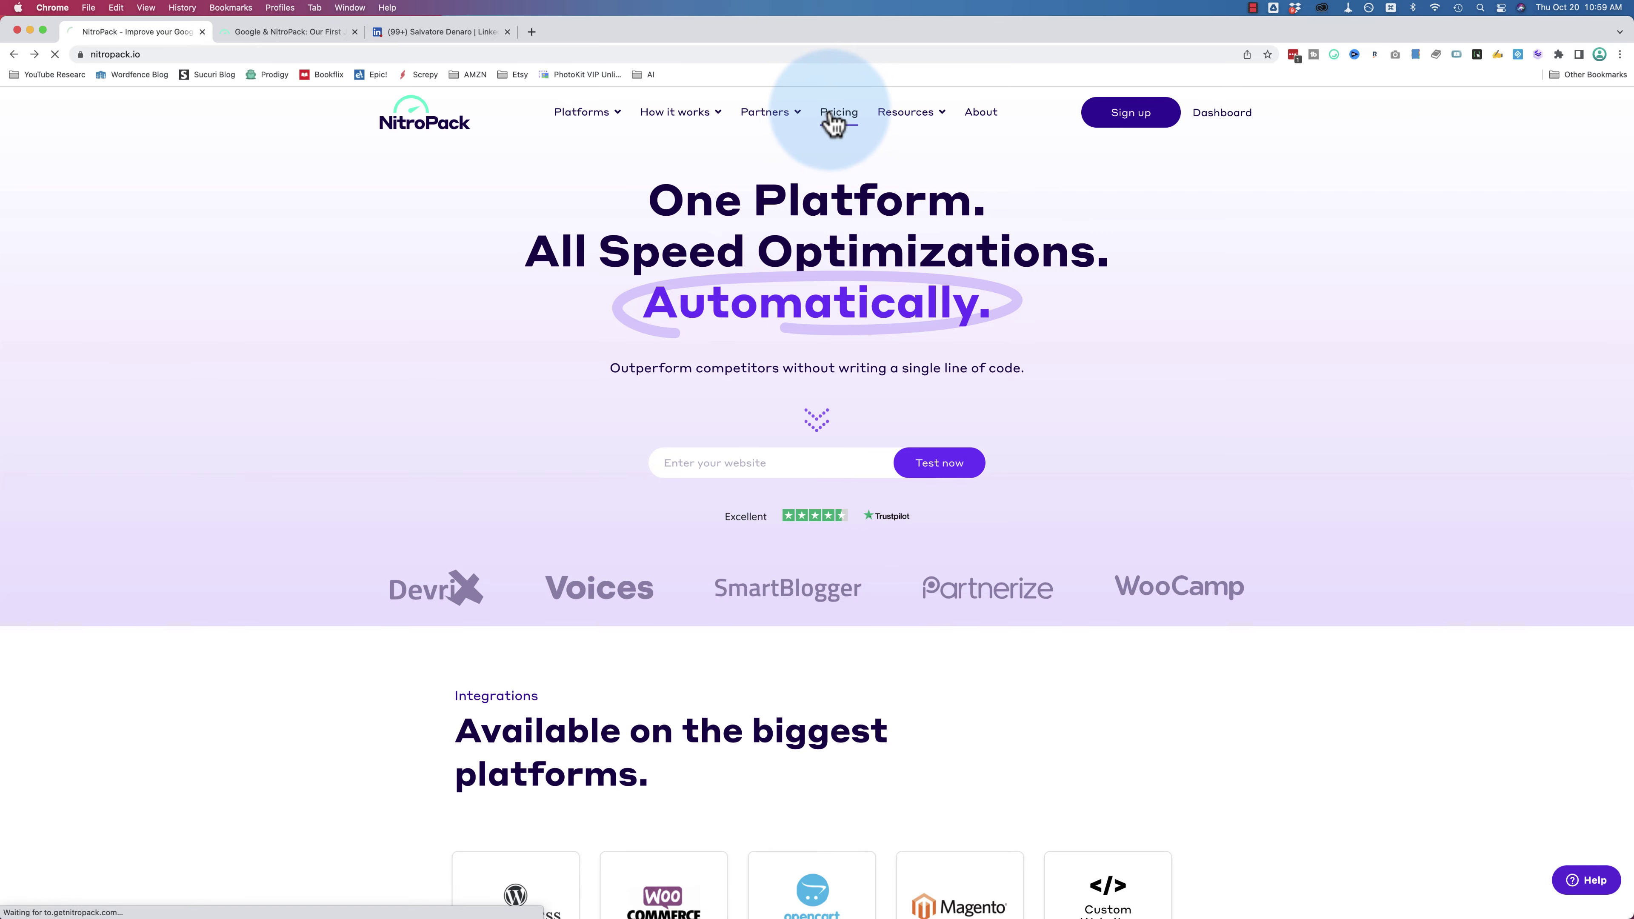
scroll(264, 386, down, 2)
scroll(264, 386, down, 2)
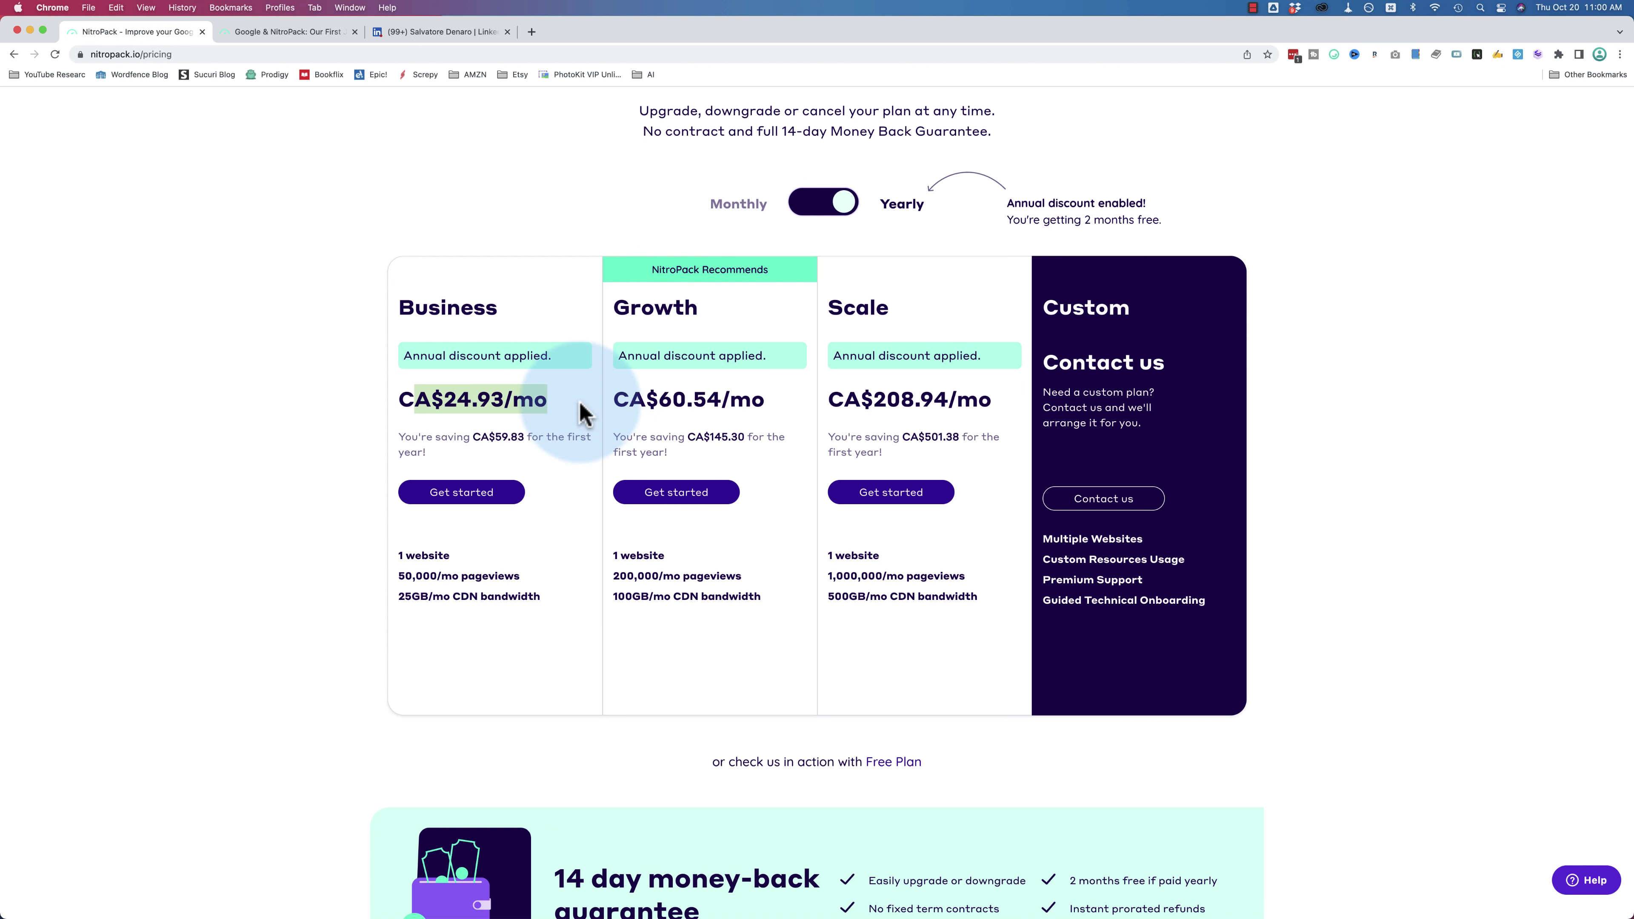
scroll(404, 552, down, 1)
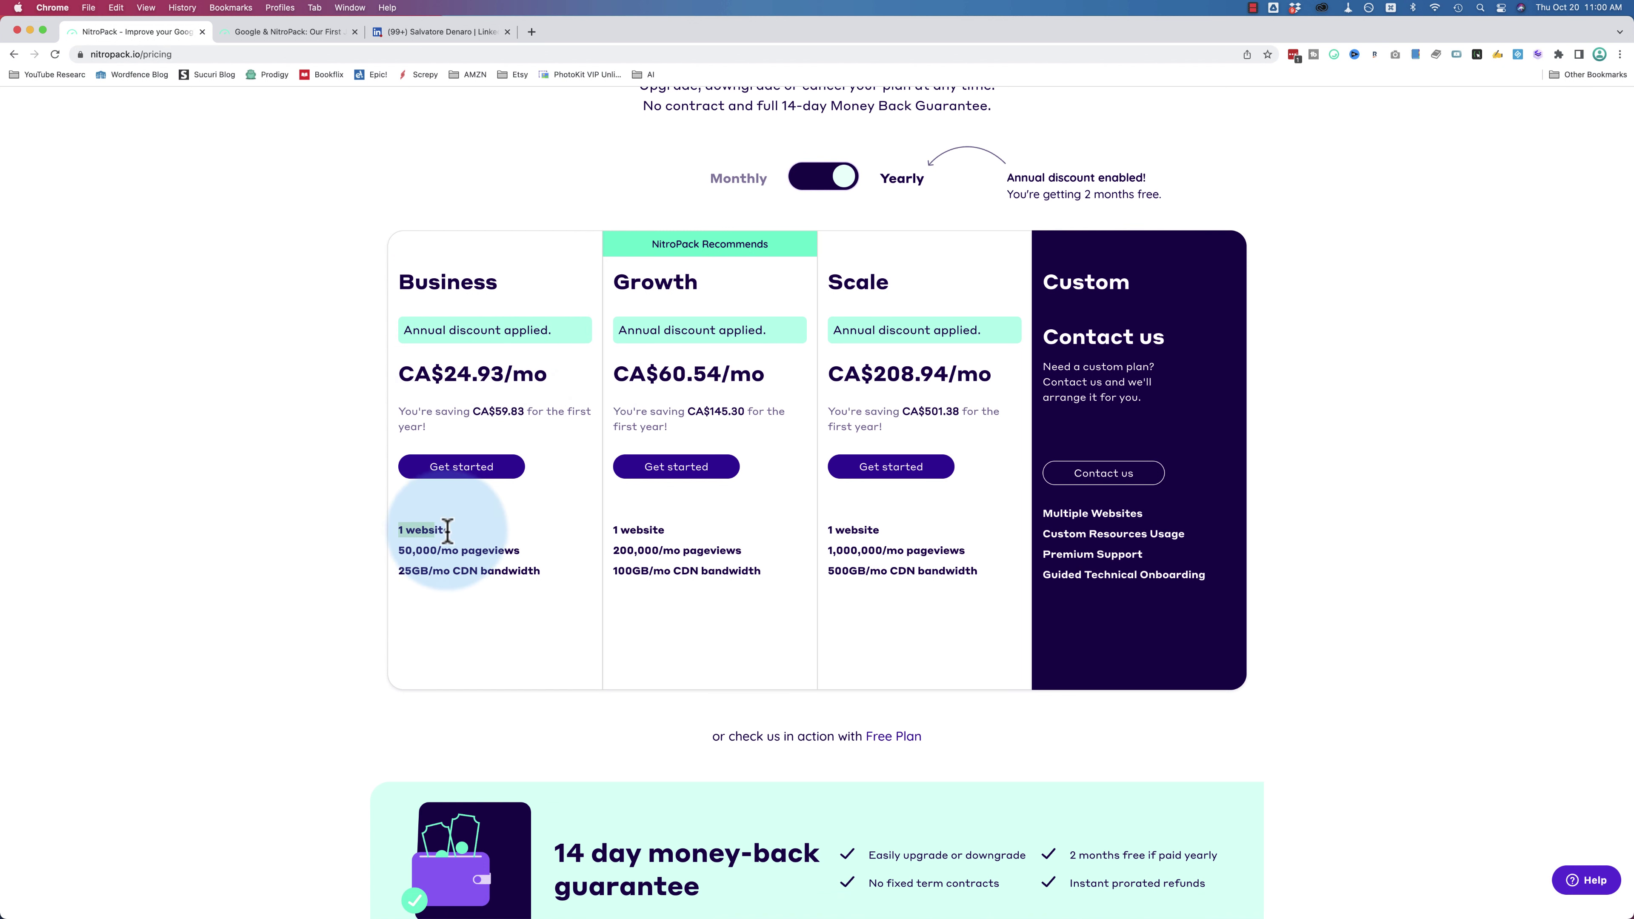
drag(399, 552, 467, 571)
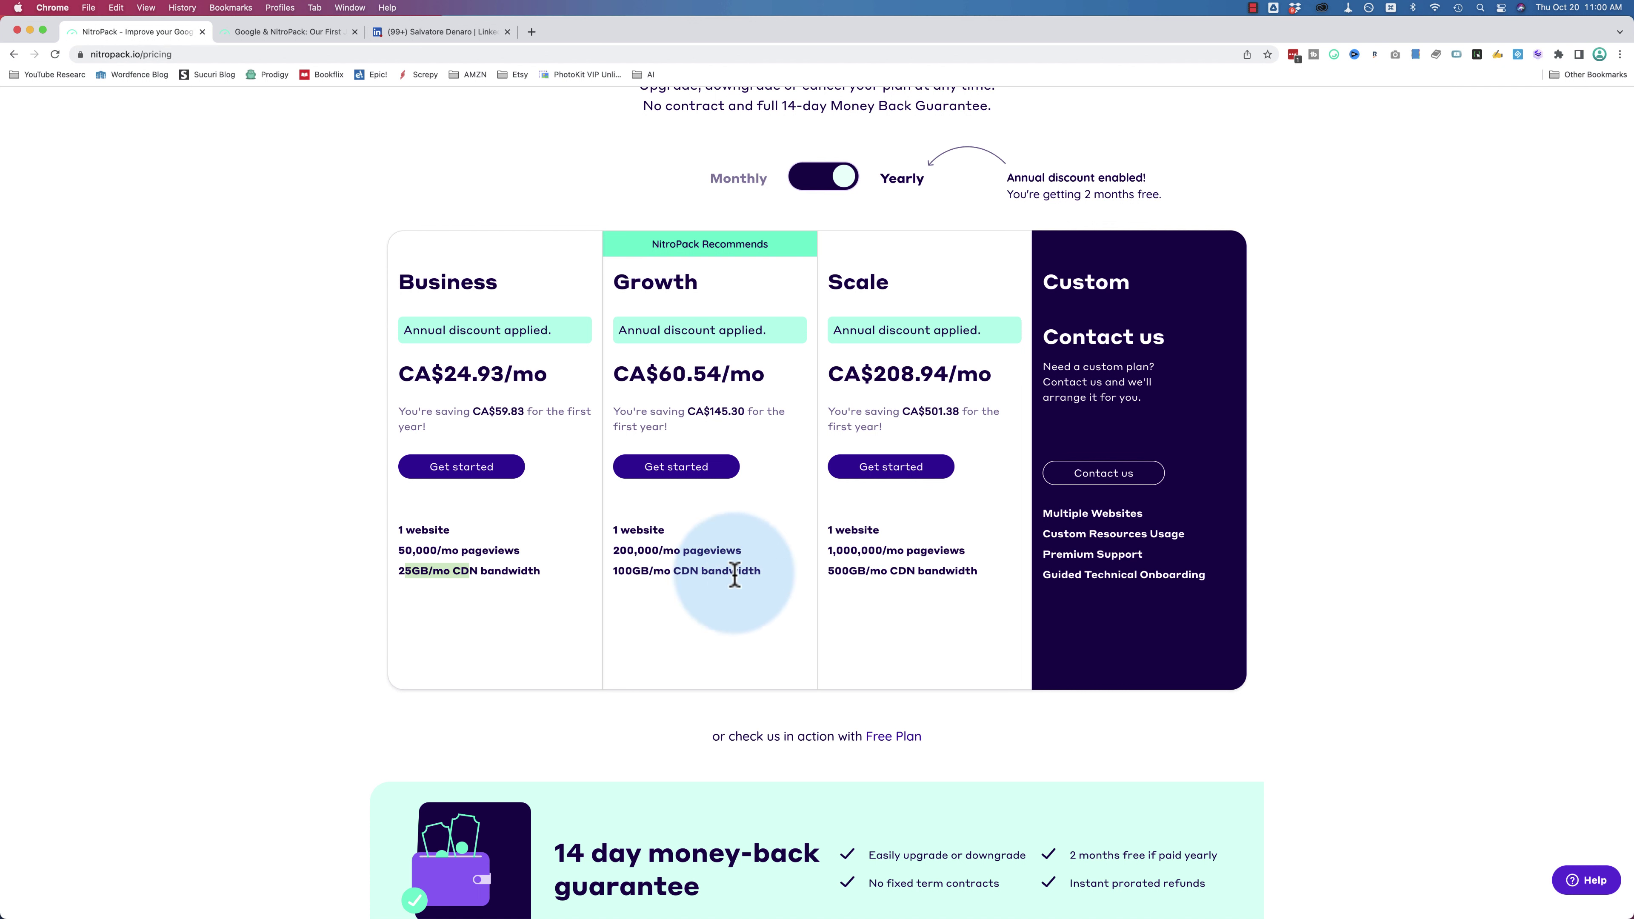
click(844, 187)
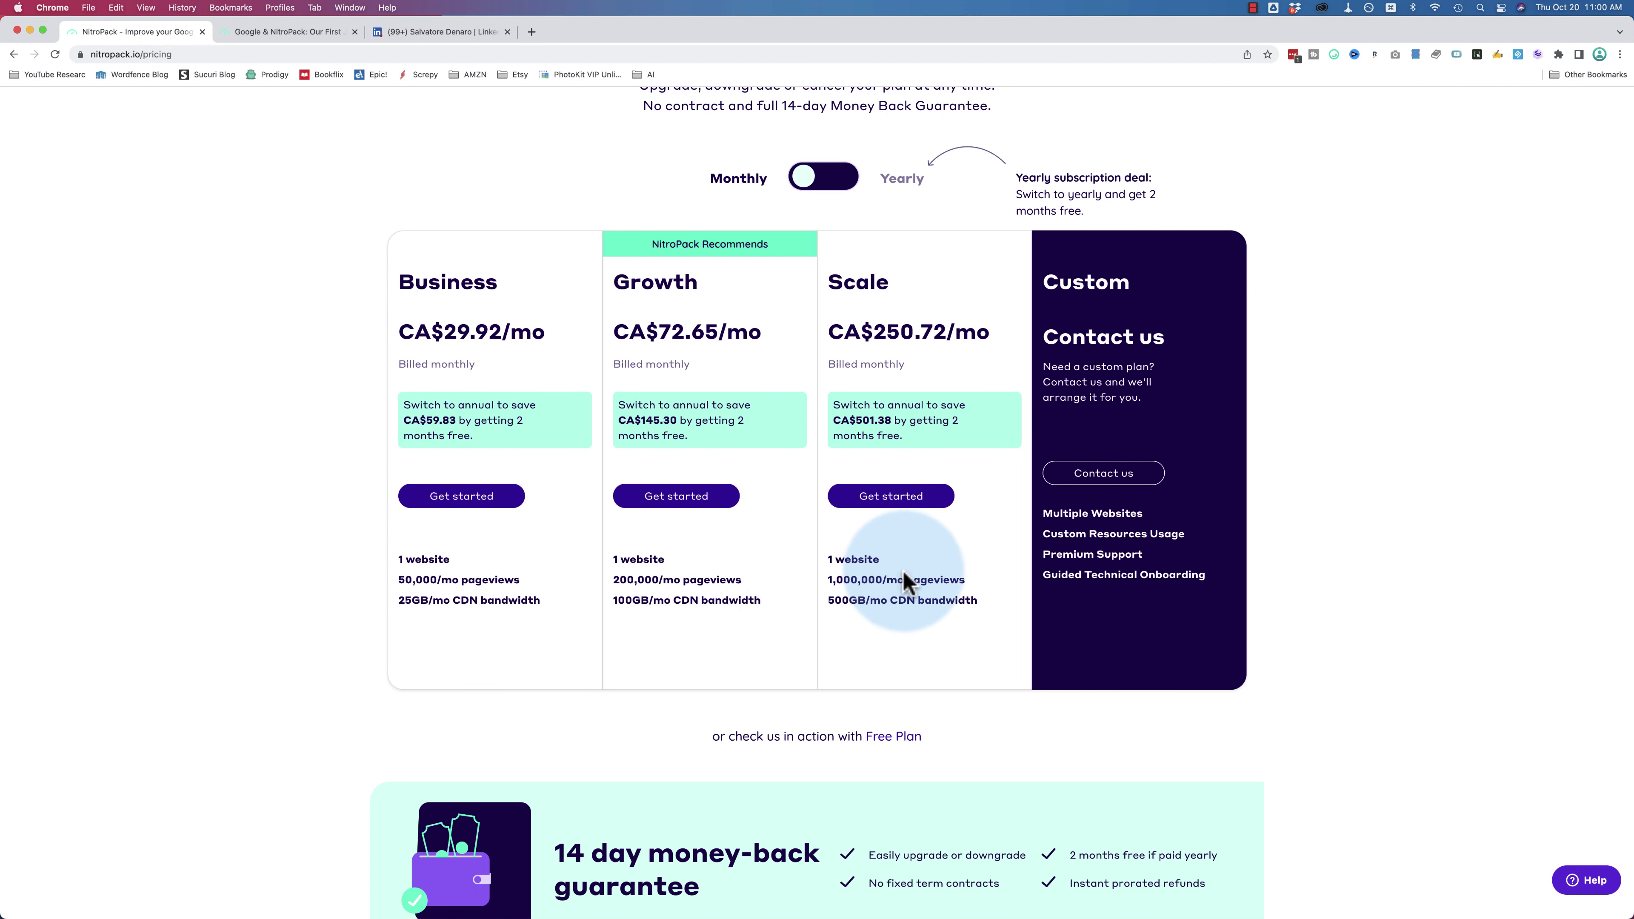
scroll(395, 586, down, 3)
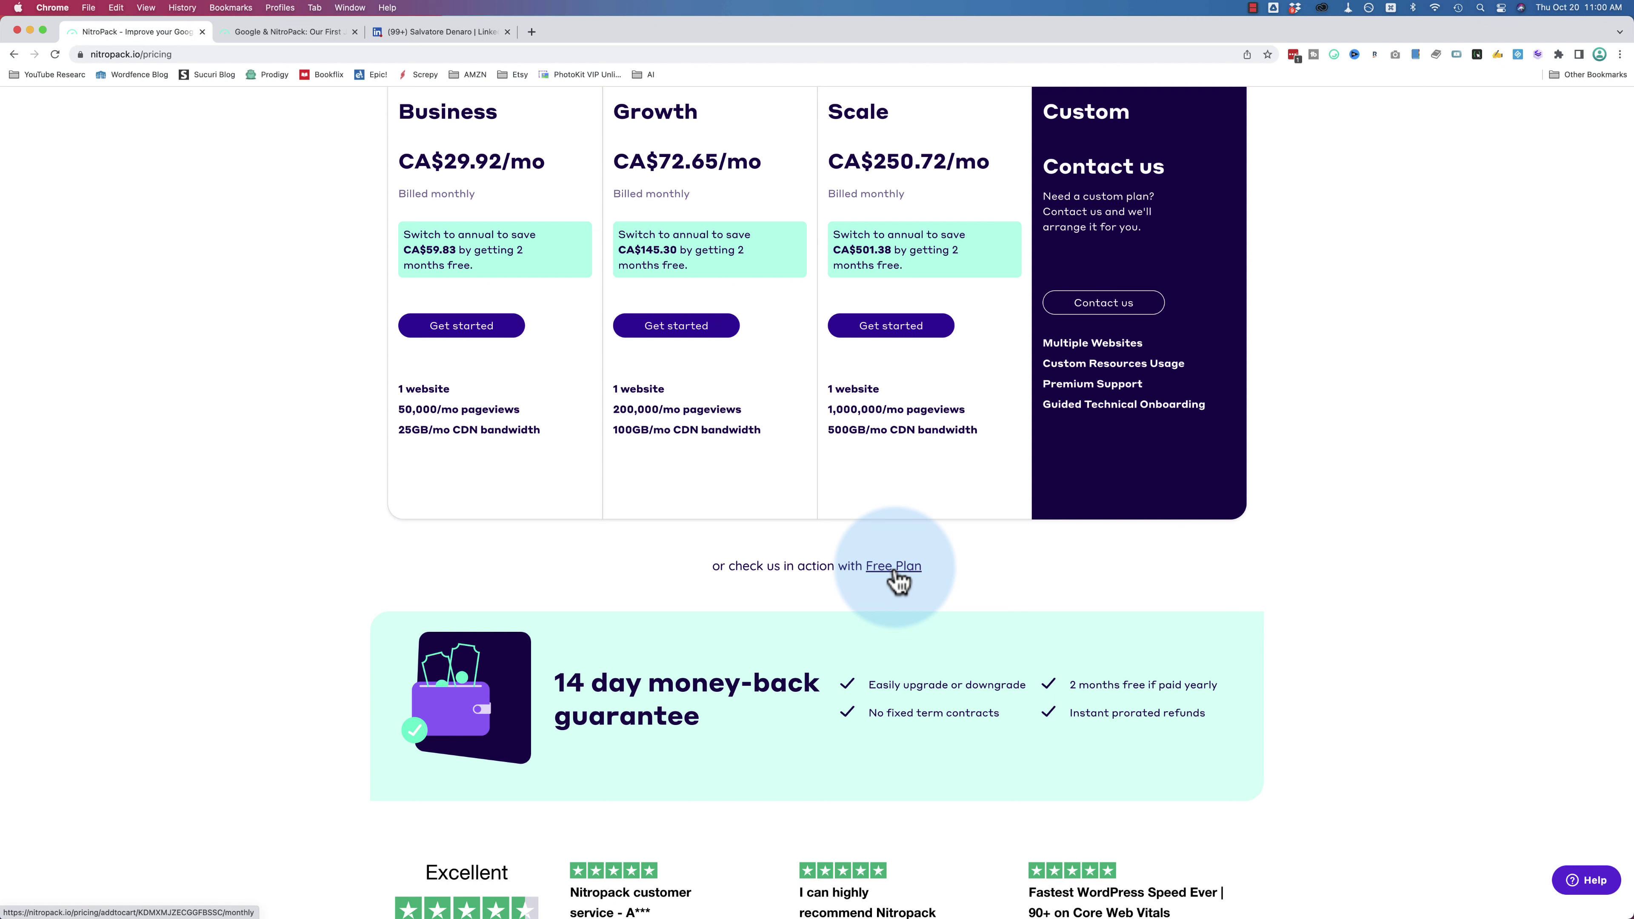
- Choose the Free Plan and review its 5,000 page views and 1.00GB CDN bandwidth allowances
click(895, 571)
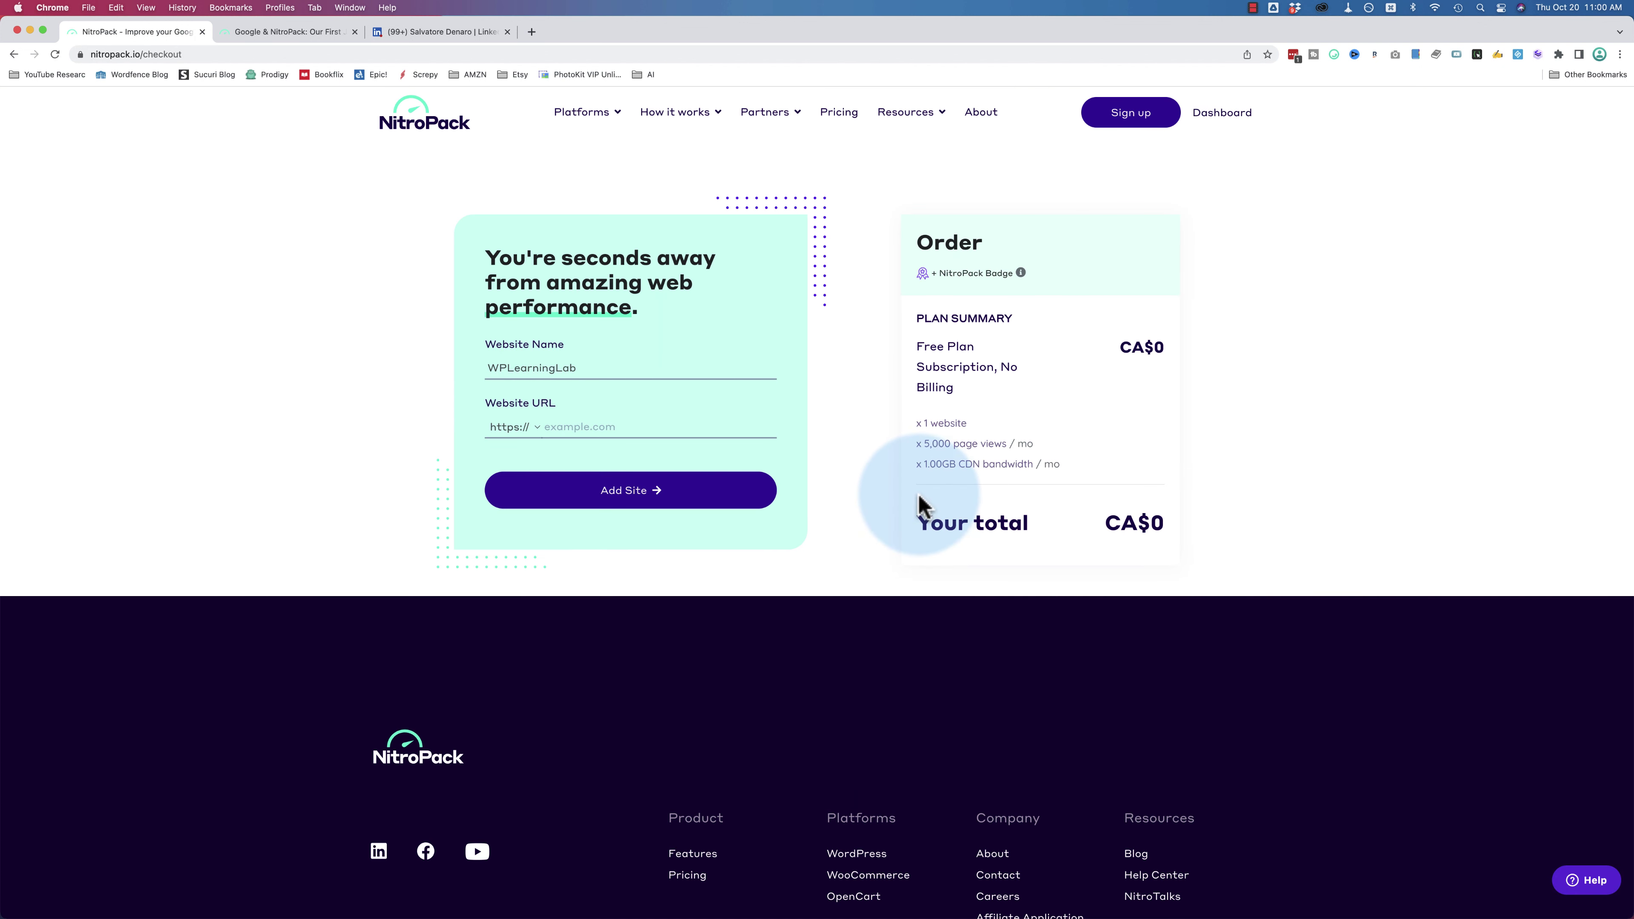
drag(924, 443, 1041, 445)
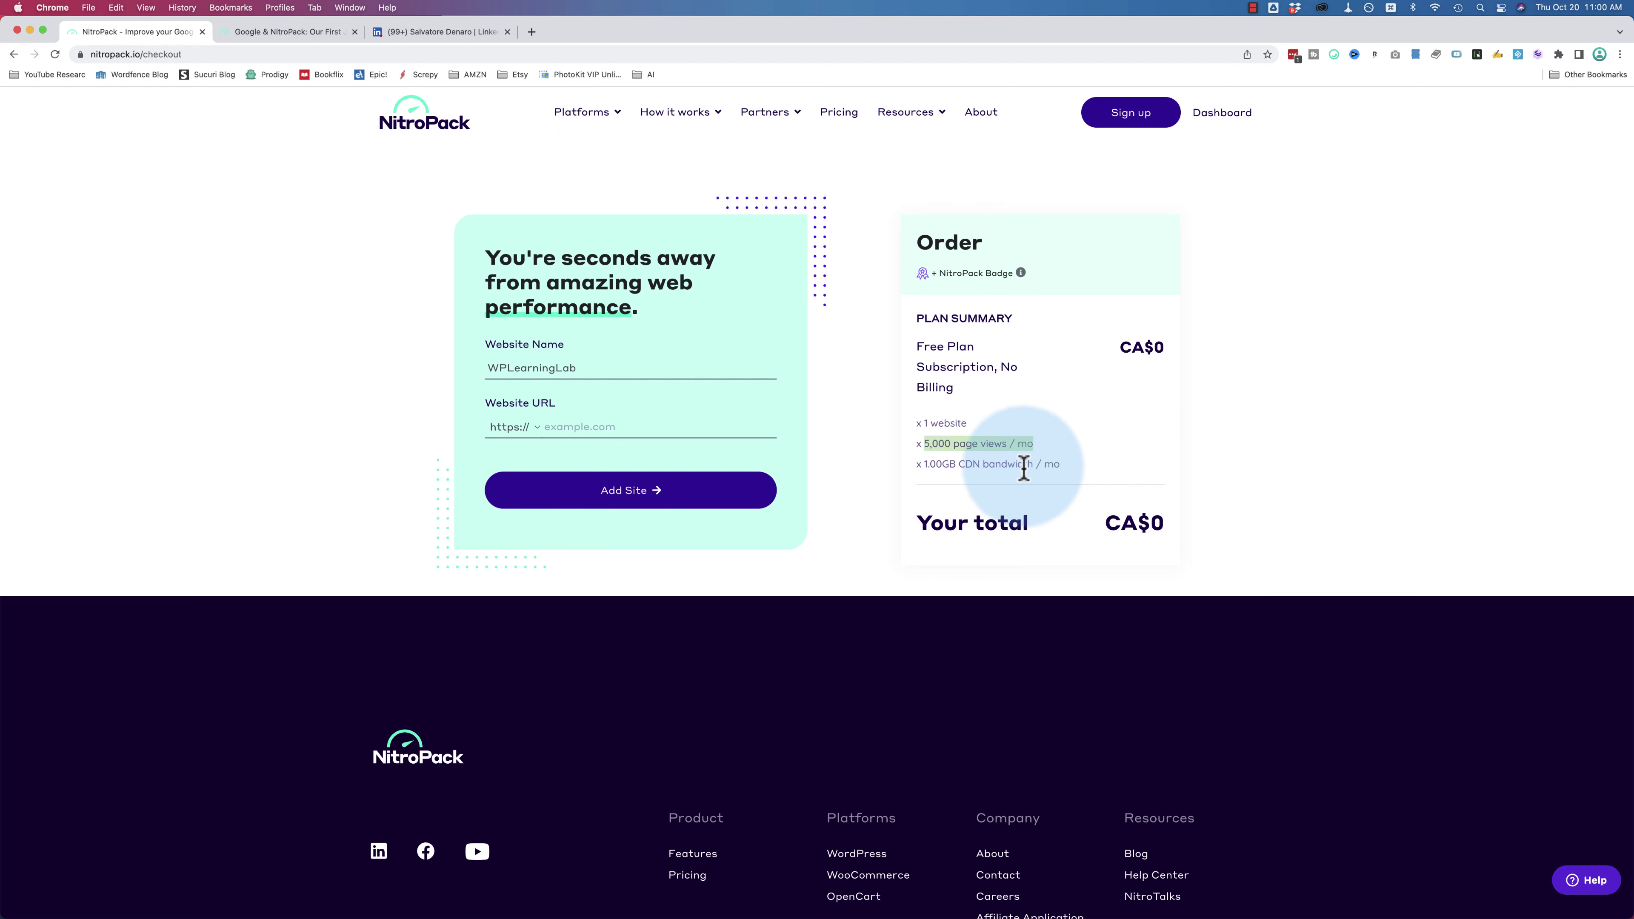
drag(925, 463, 1057, 464)
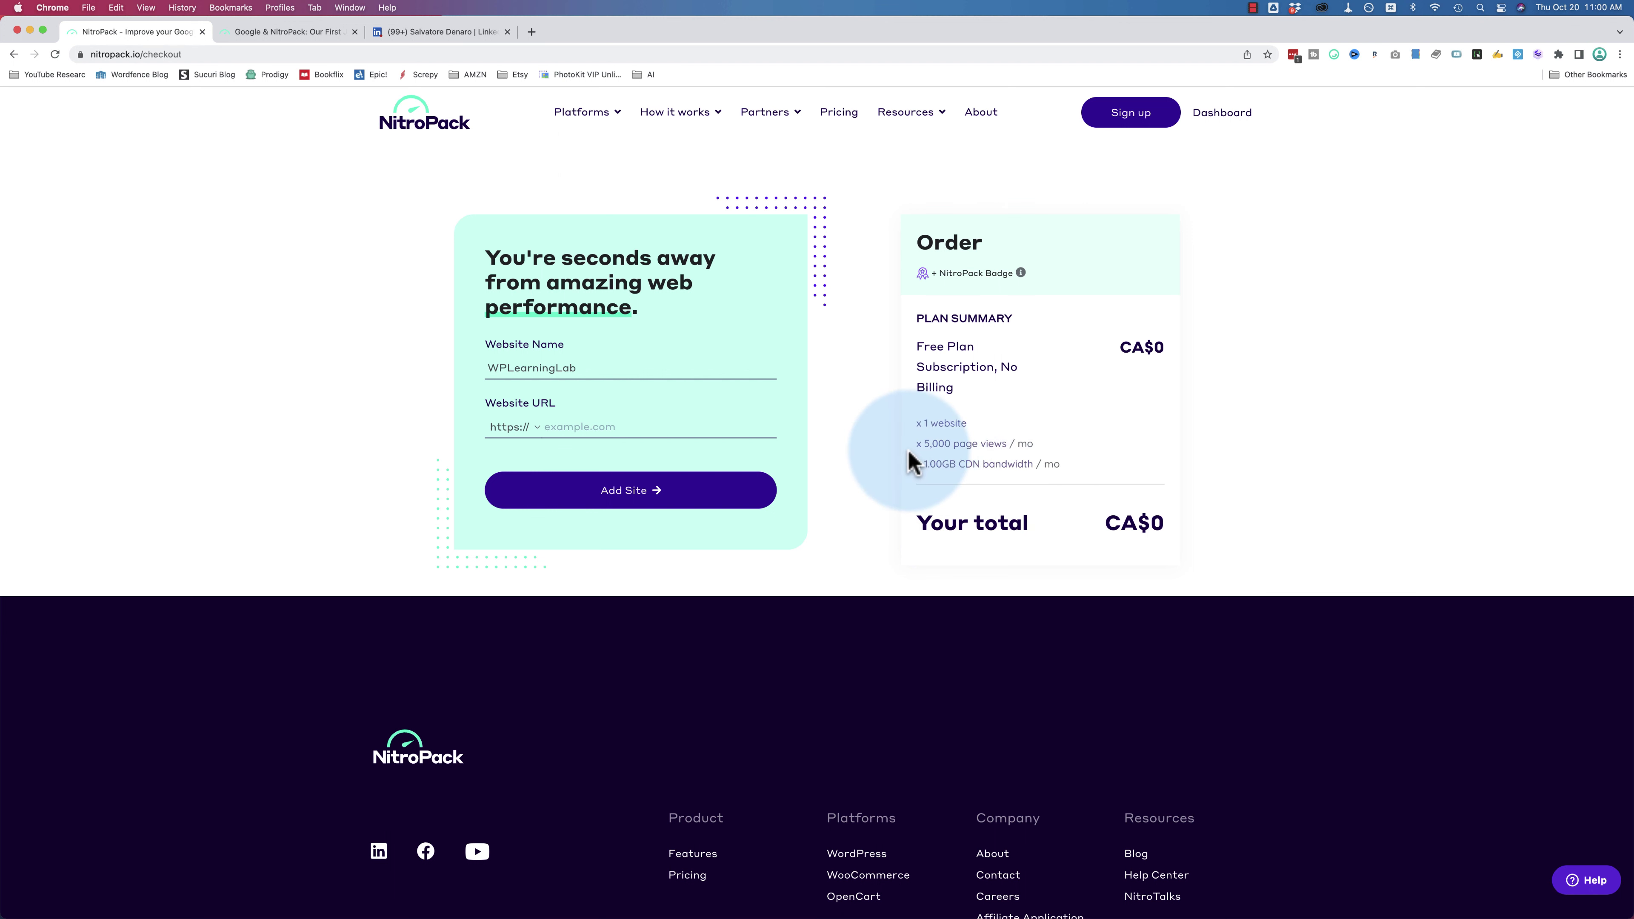
drag(914, 444, 1036, 445)
mouse_move(941, 266)
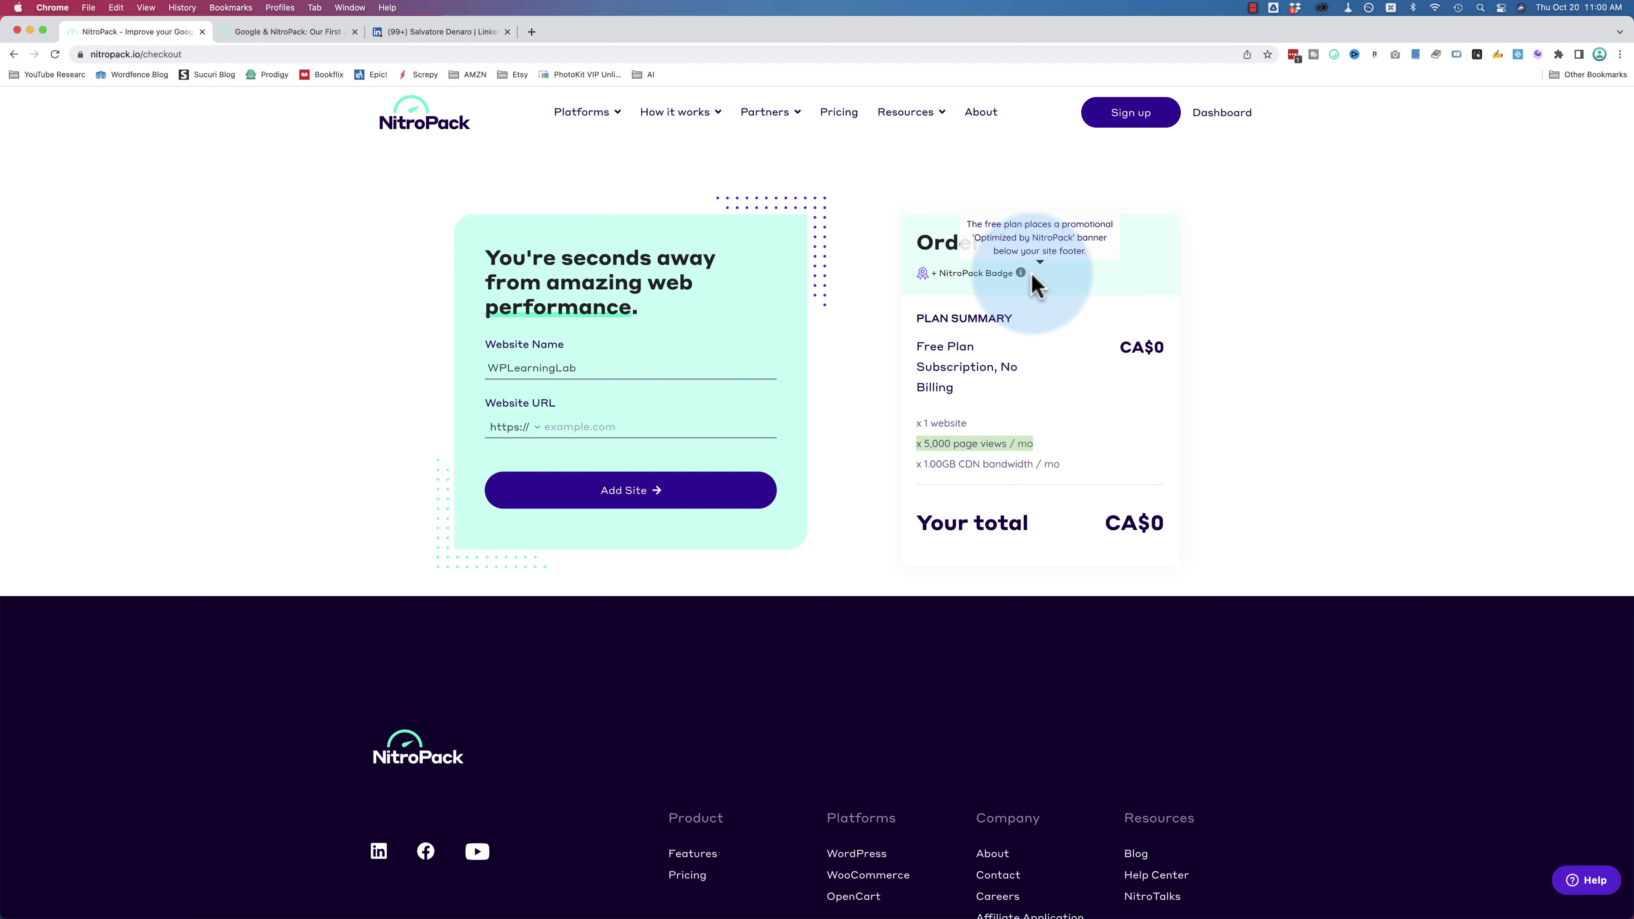
click(833, 346)
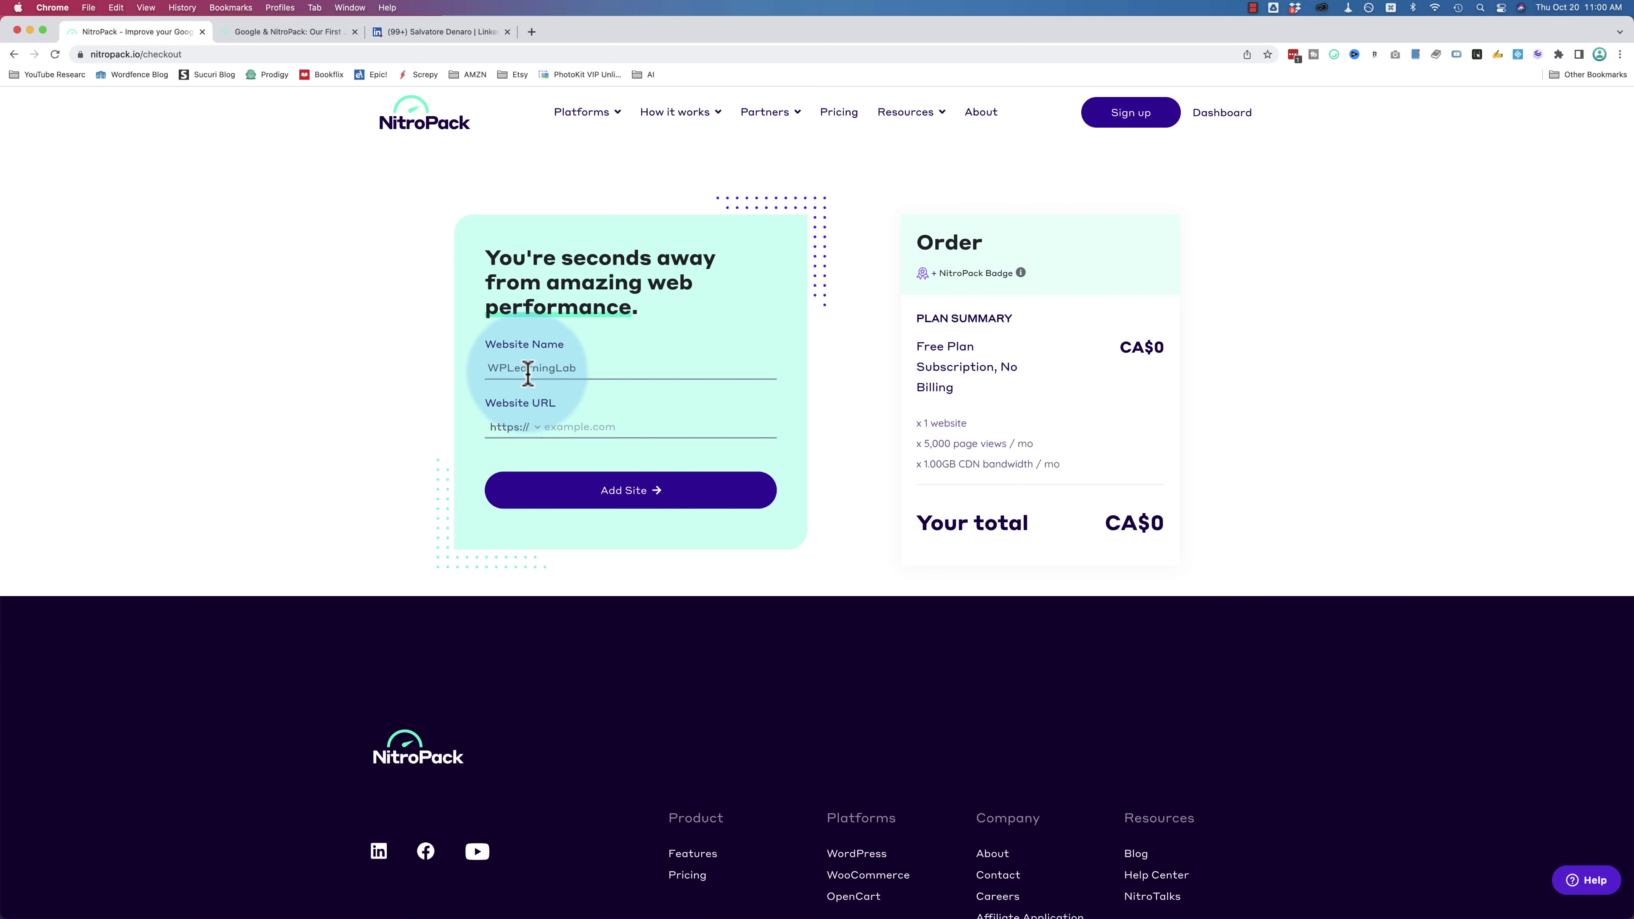
- Fill in the website URL wplearninglab.com and check the website name WPLearningLab
click(572, 426)
text(w)
key(BackSpace)
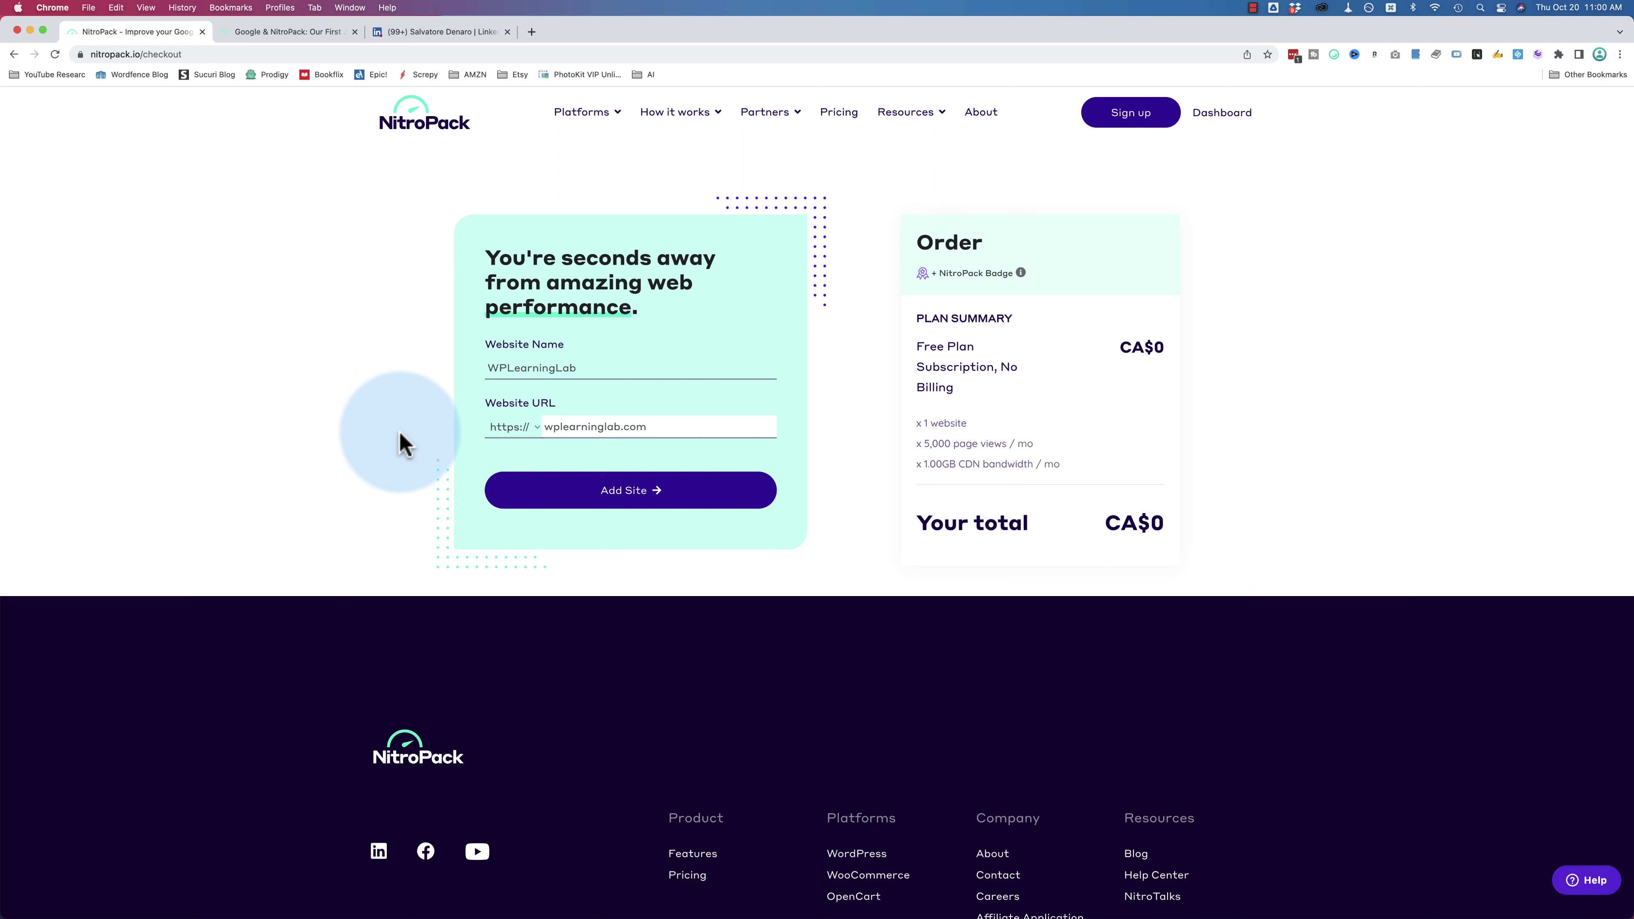
double_click(503, 365)
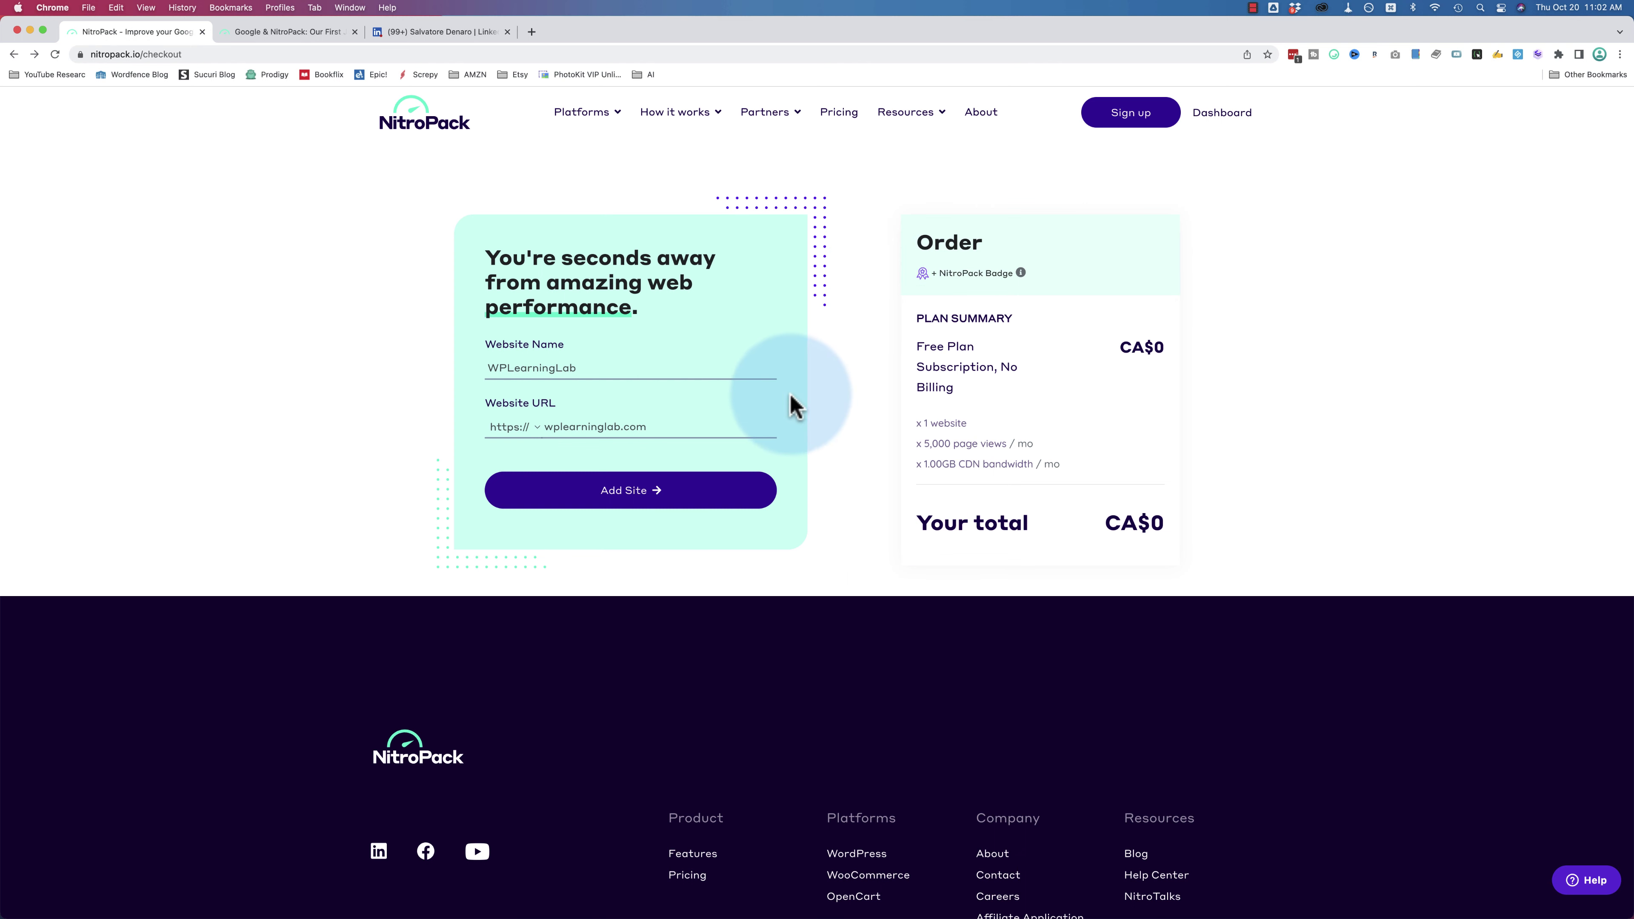
- Go to the NitroPack dashboard and highlight the expired subscription notice for wplearninglab.com
click(1233, 126)
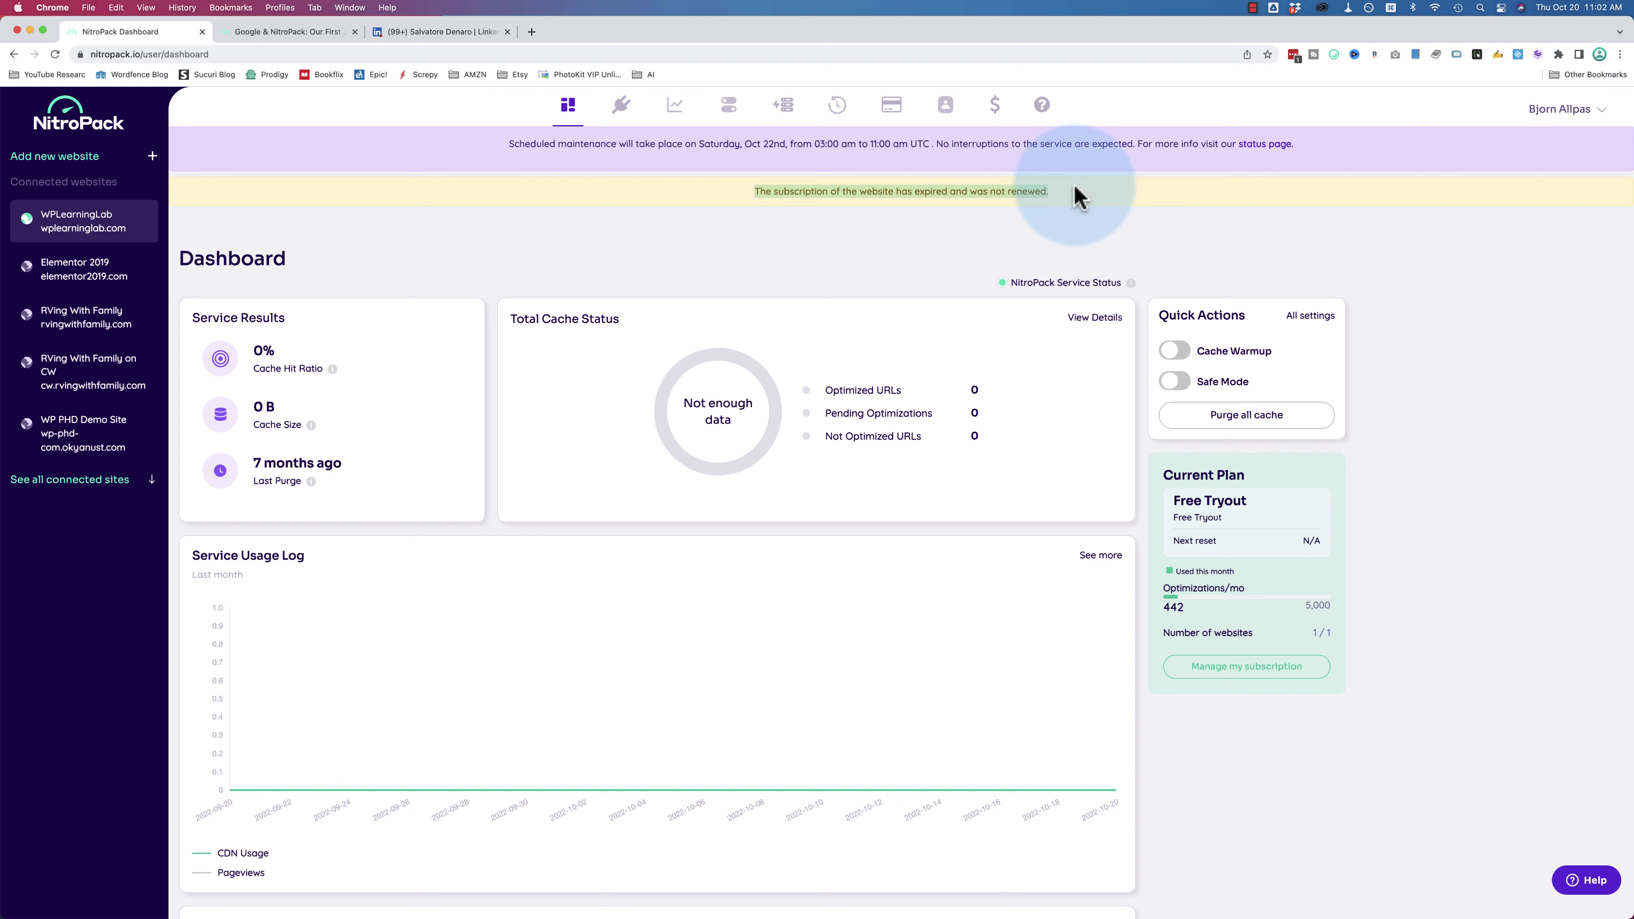
drag(1079, 197, 573, 202)
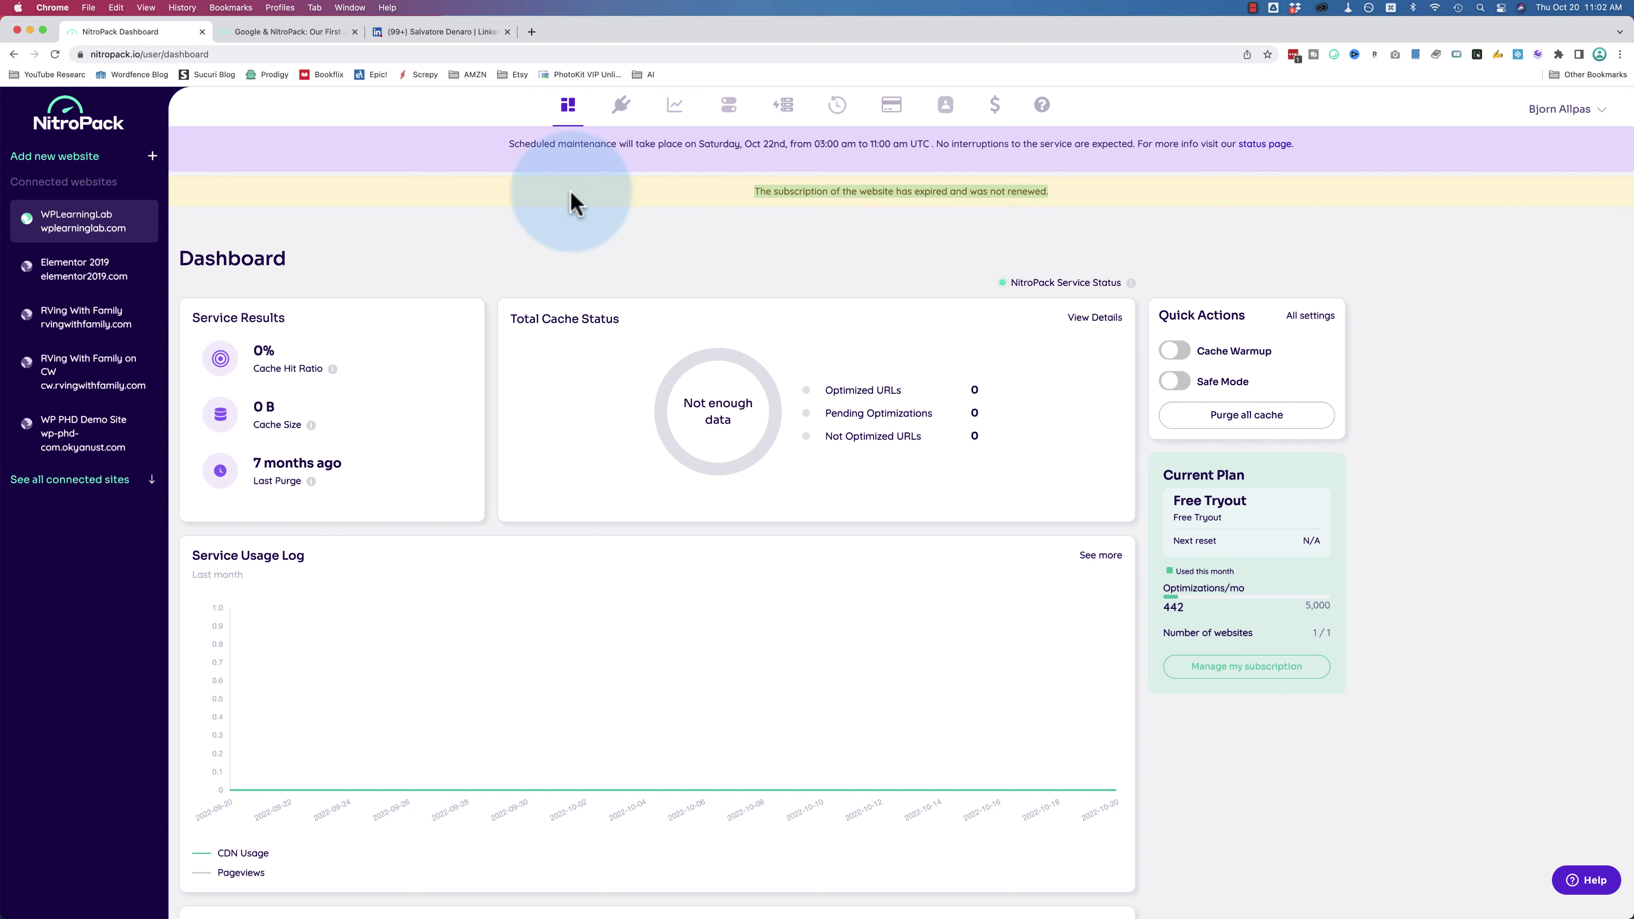
click(913, 193)
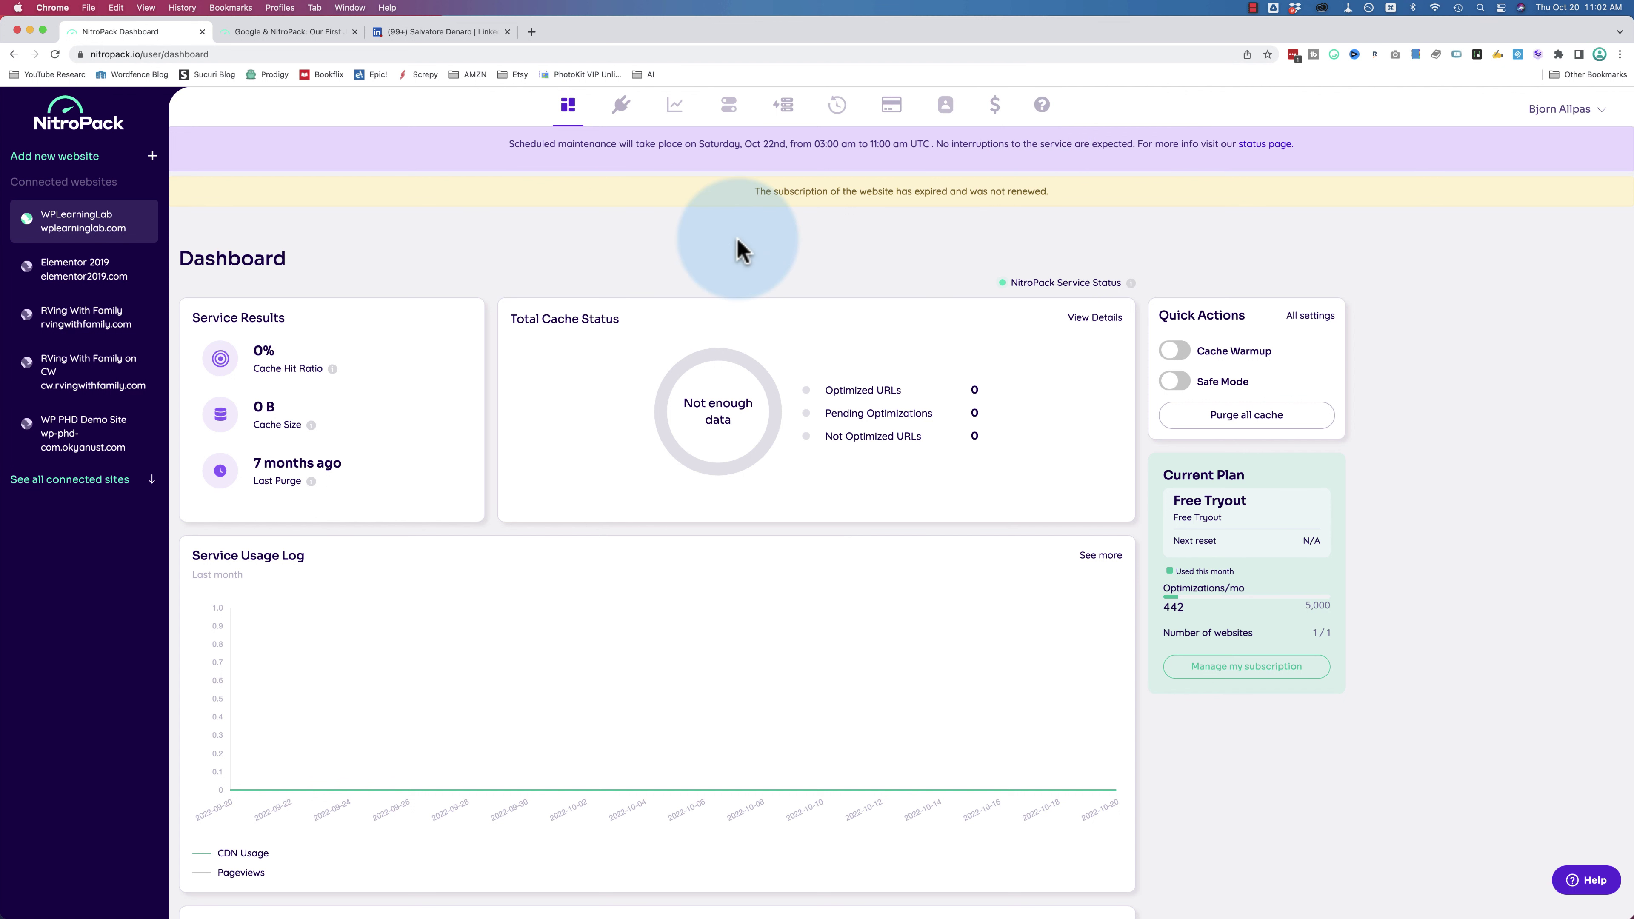
- Go to the Connect Your Website page and highlight the connector description text
click(622, 107)
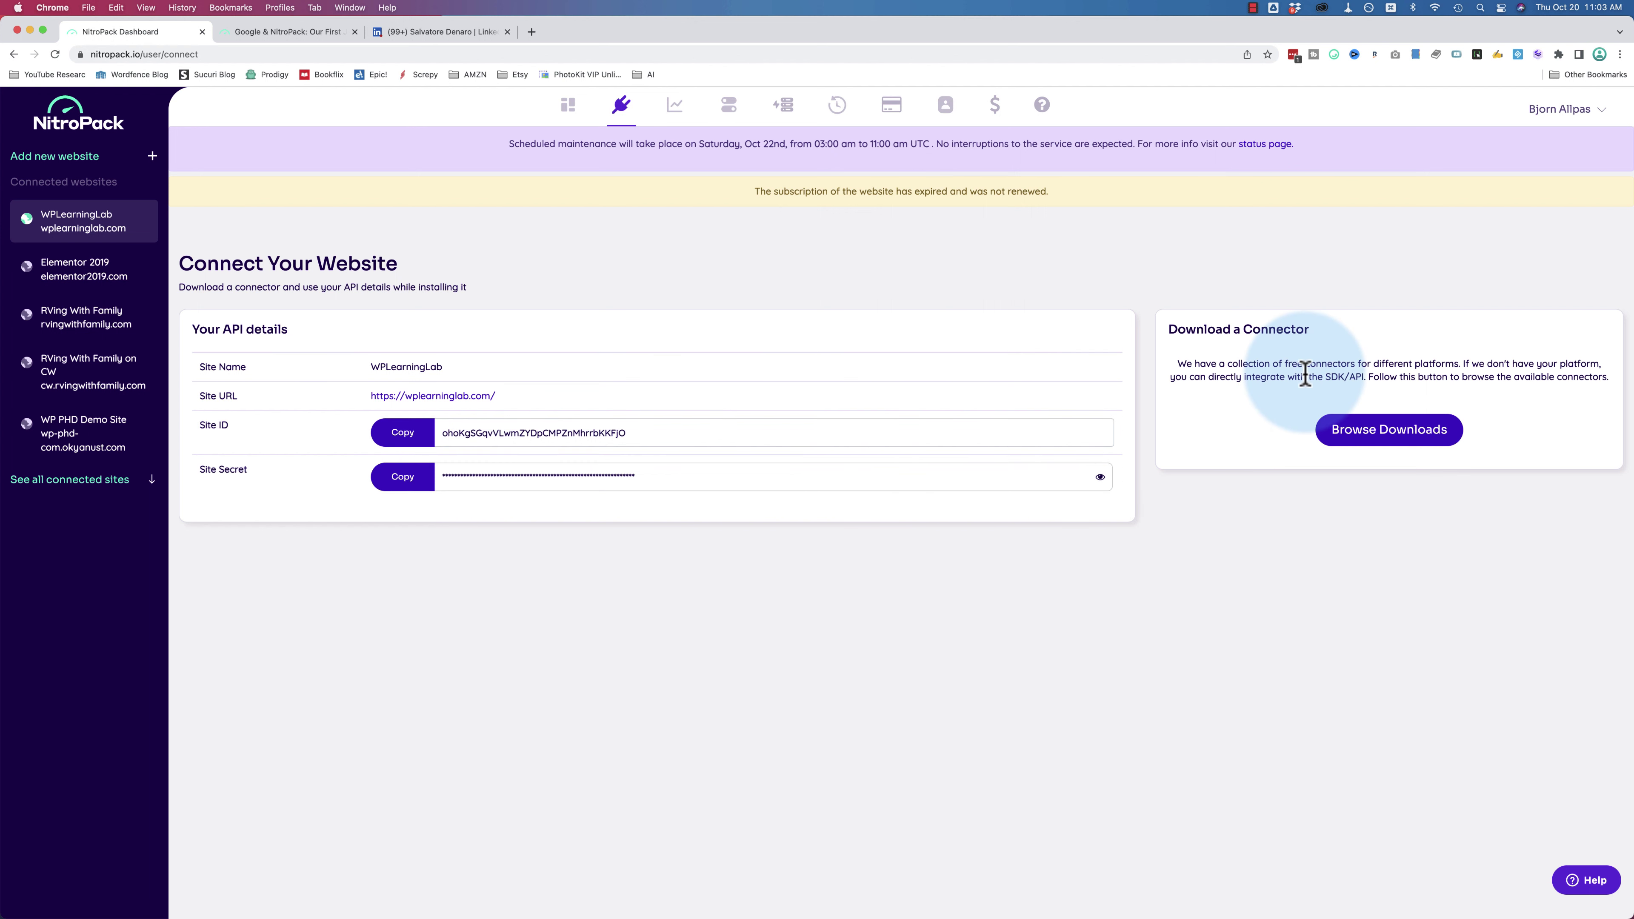
drag(1287, 366, 1594, 378)
- Look over the connector downloads for WordPress, WooCommerce, OpenCart, Magento and PHP SDK
click(1576, 409)
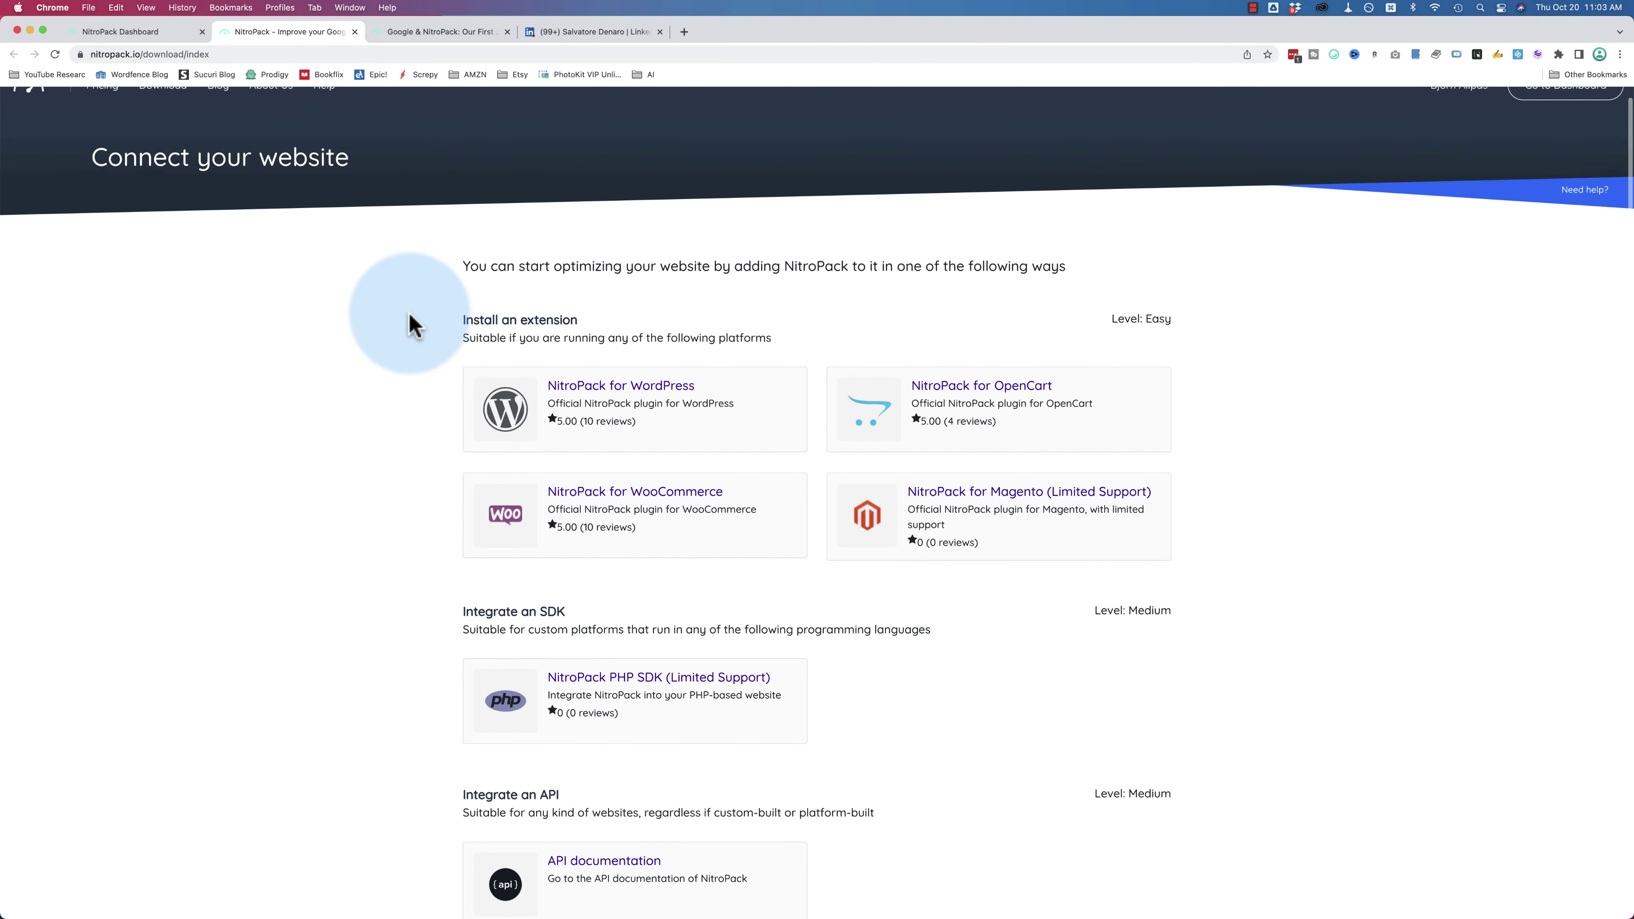
scroll(797, 311, down, 1)
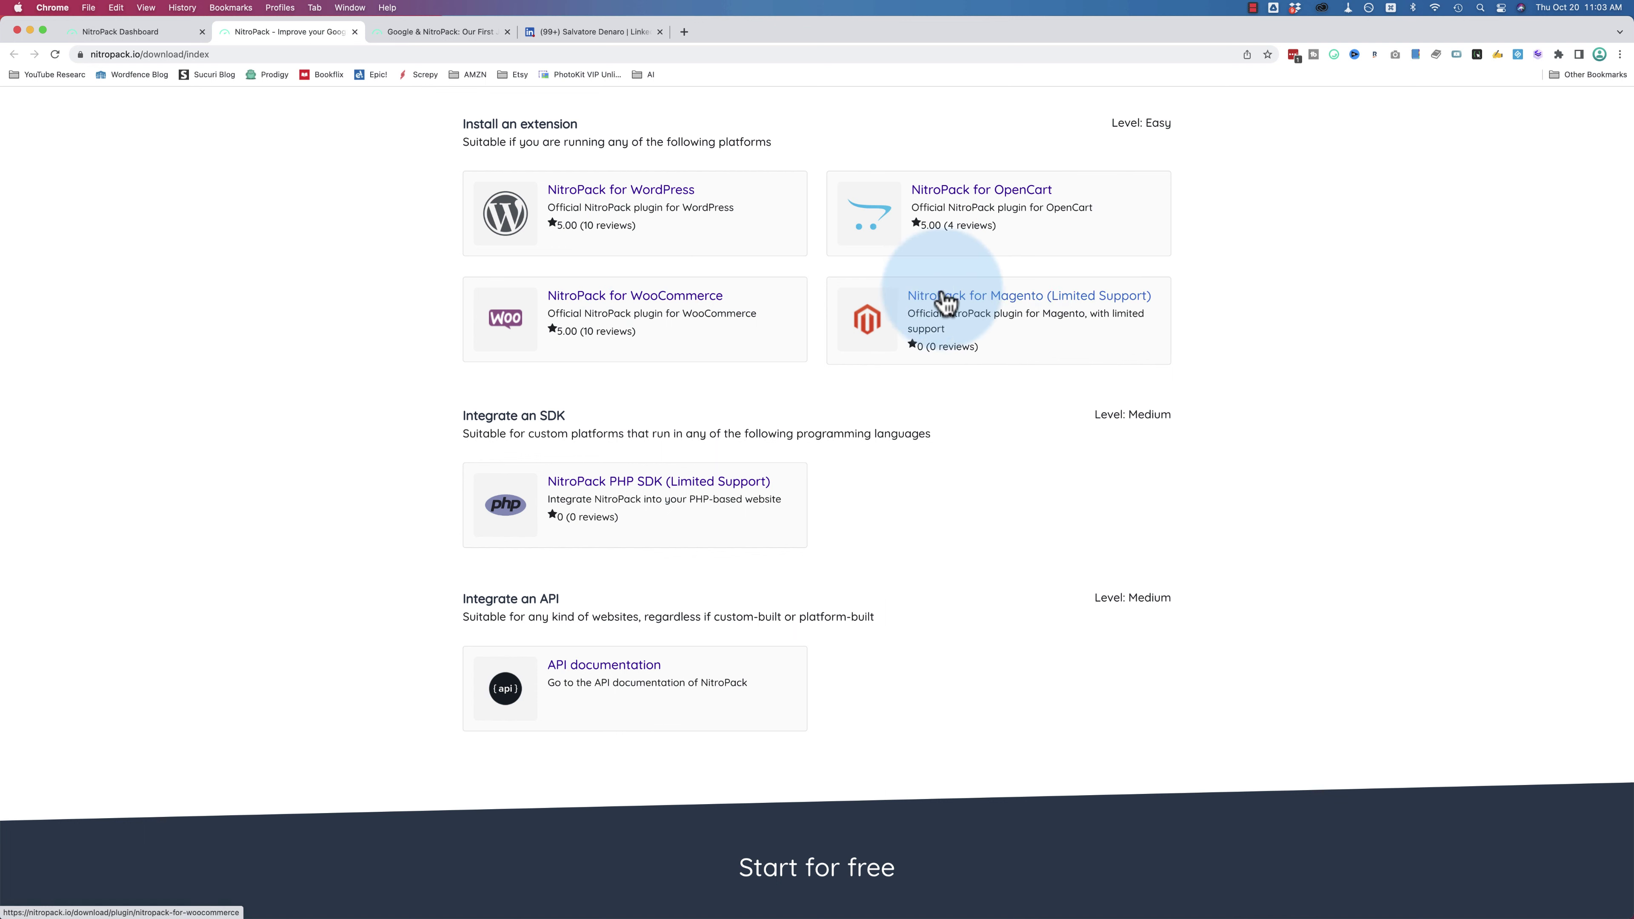
scroll(786, 364, down, 3)
scroll(786, 365, down, 2)
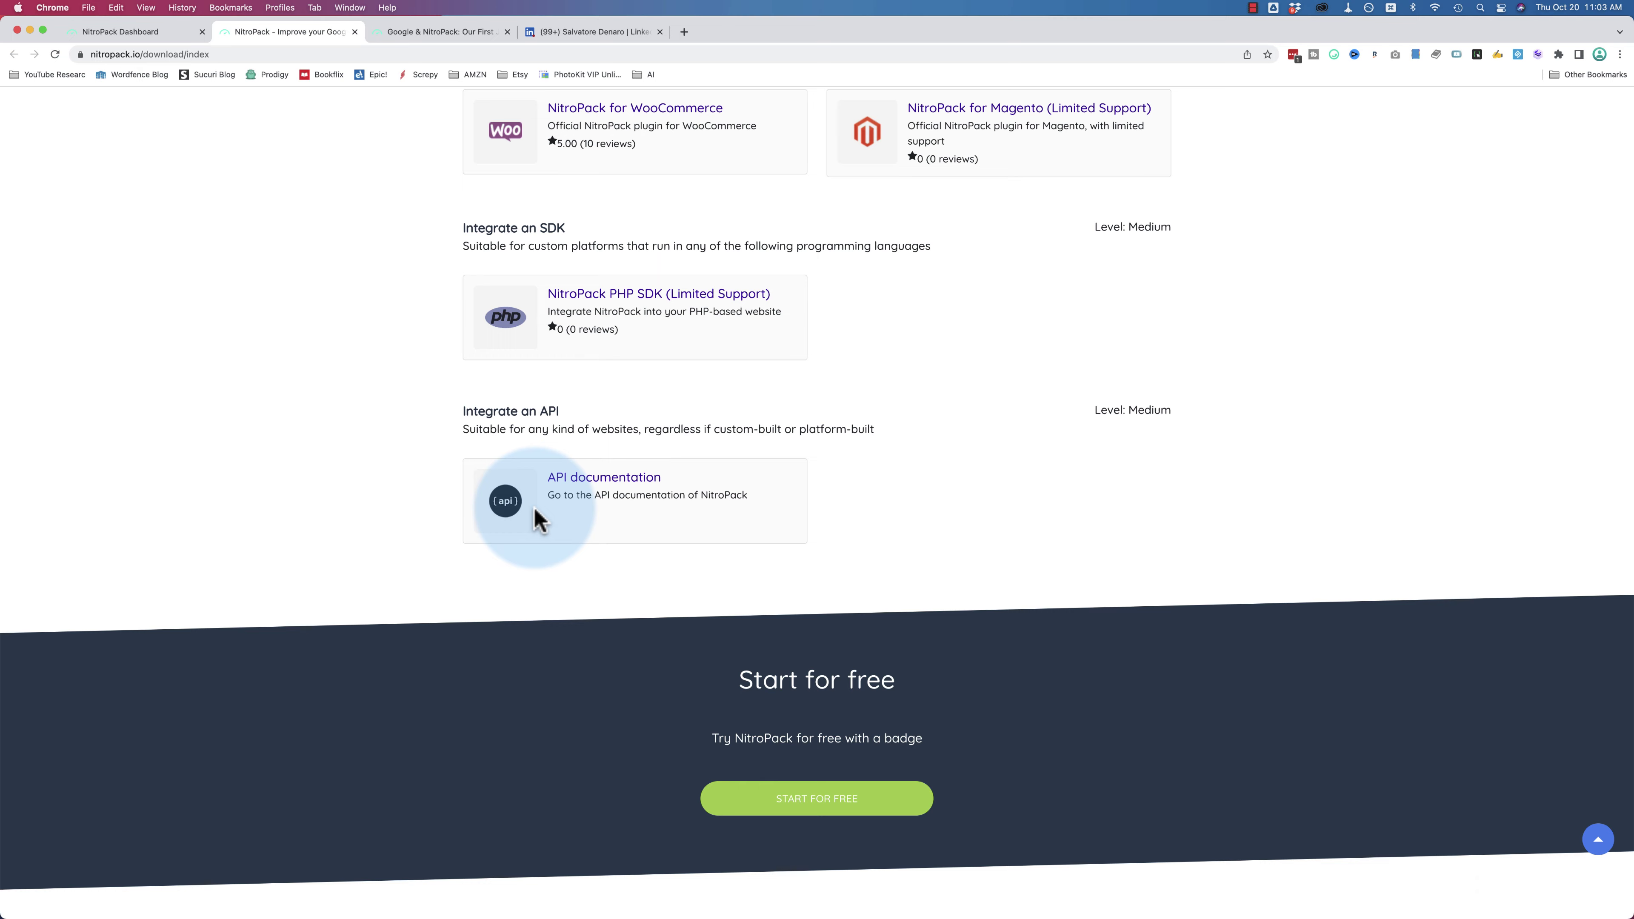
scroll(583, 500, down, 2)
- Close the downloads page and move the NitroPack tab into the RV blog's browser window
key(super+w)
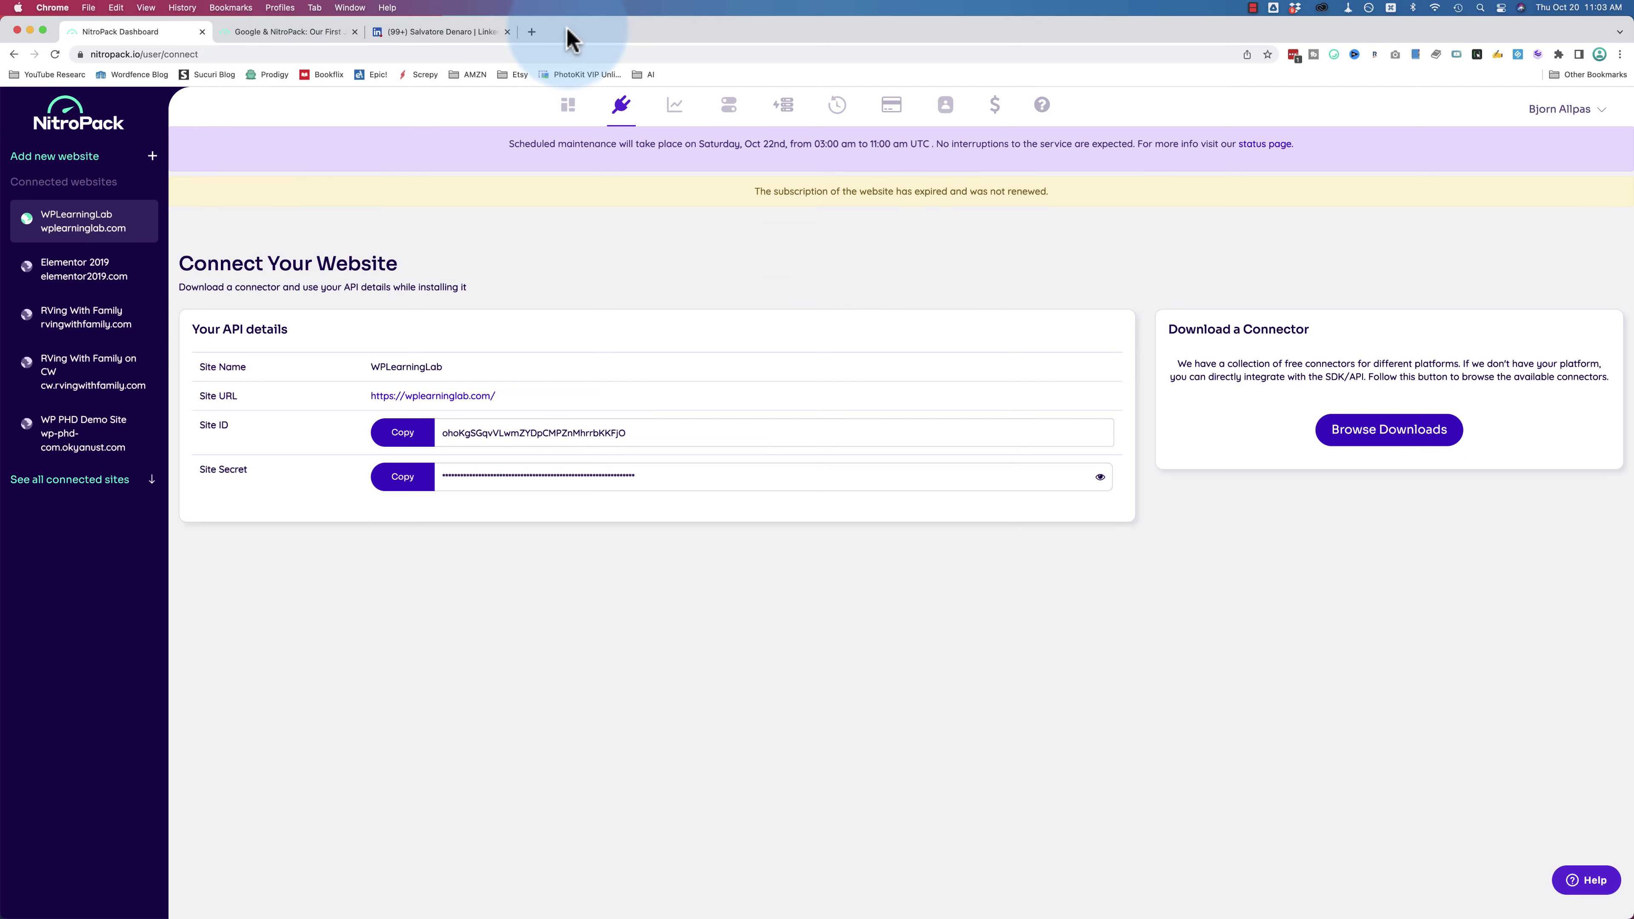
drag(565, 37, 543, 68)
drag(155, 81, 213, 35)
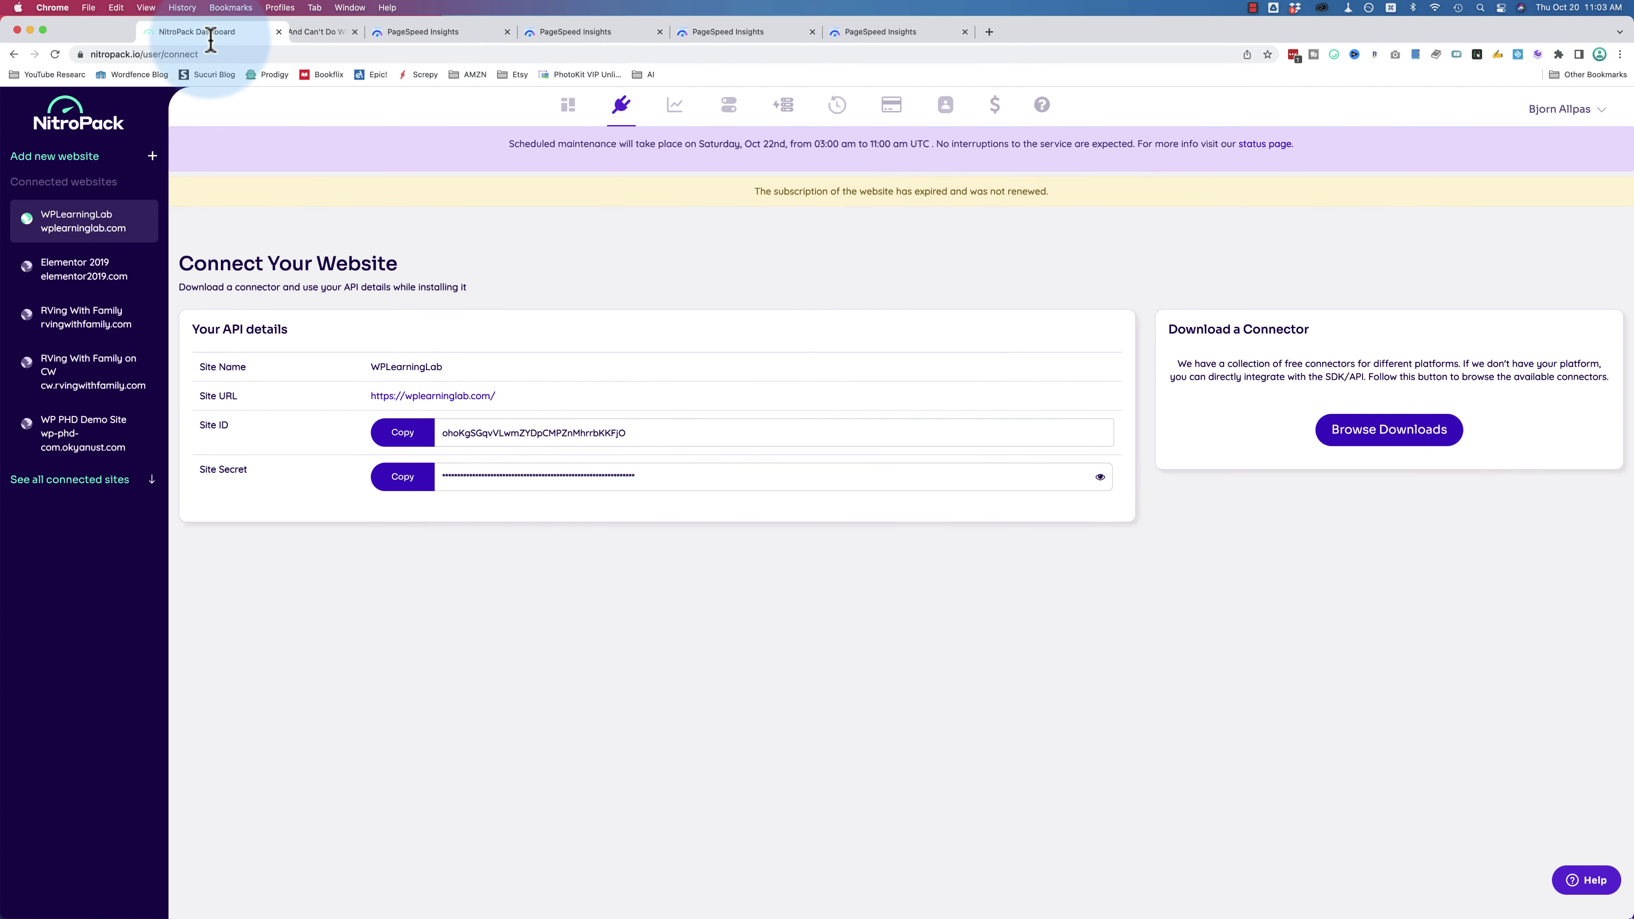
- Go from the RV blog post to the site's WordPress admin dashboard
click(141, 40)
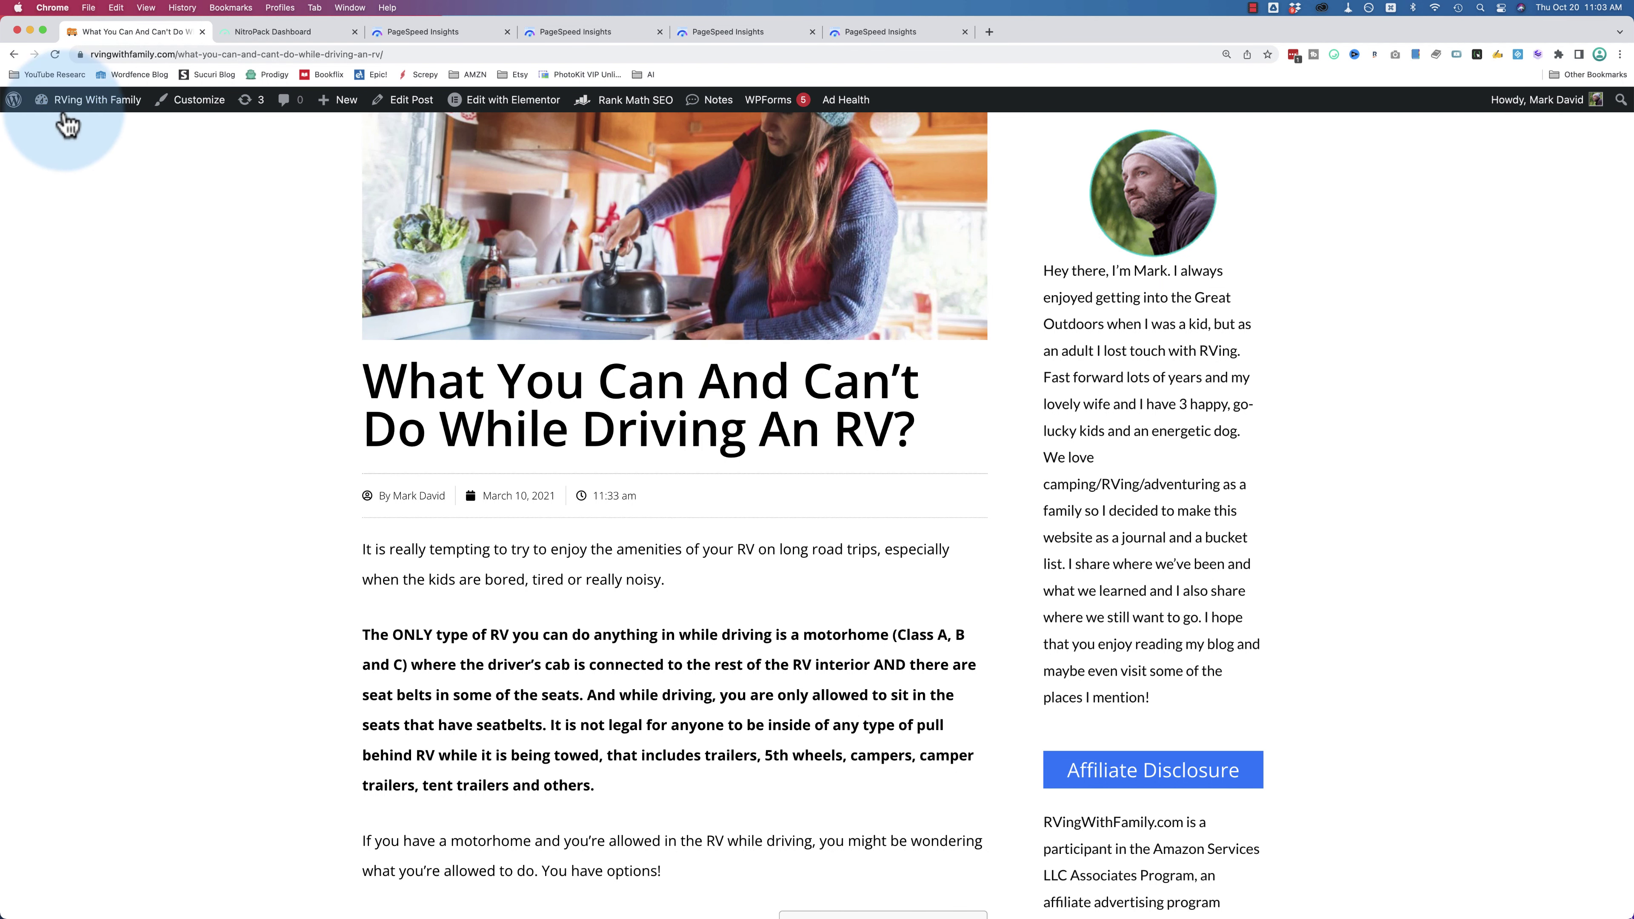
mouse_move(84, 99)
click(69, 129)
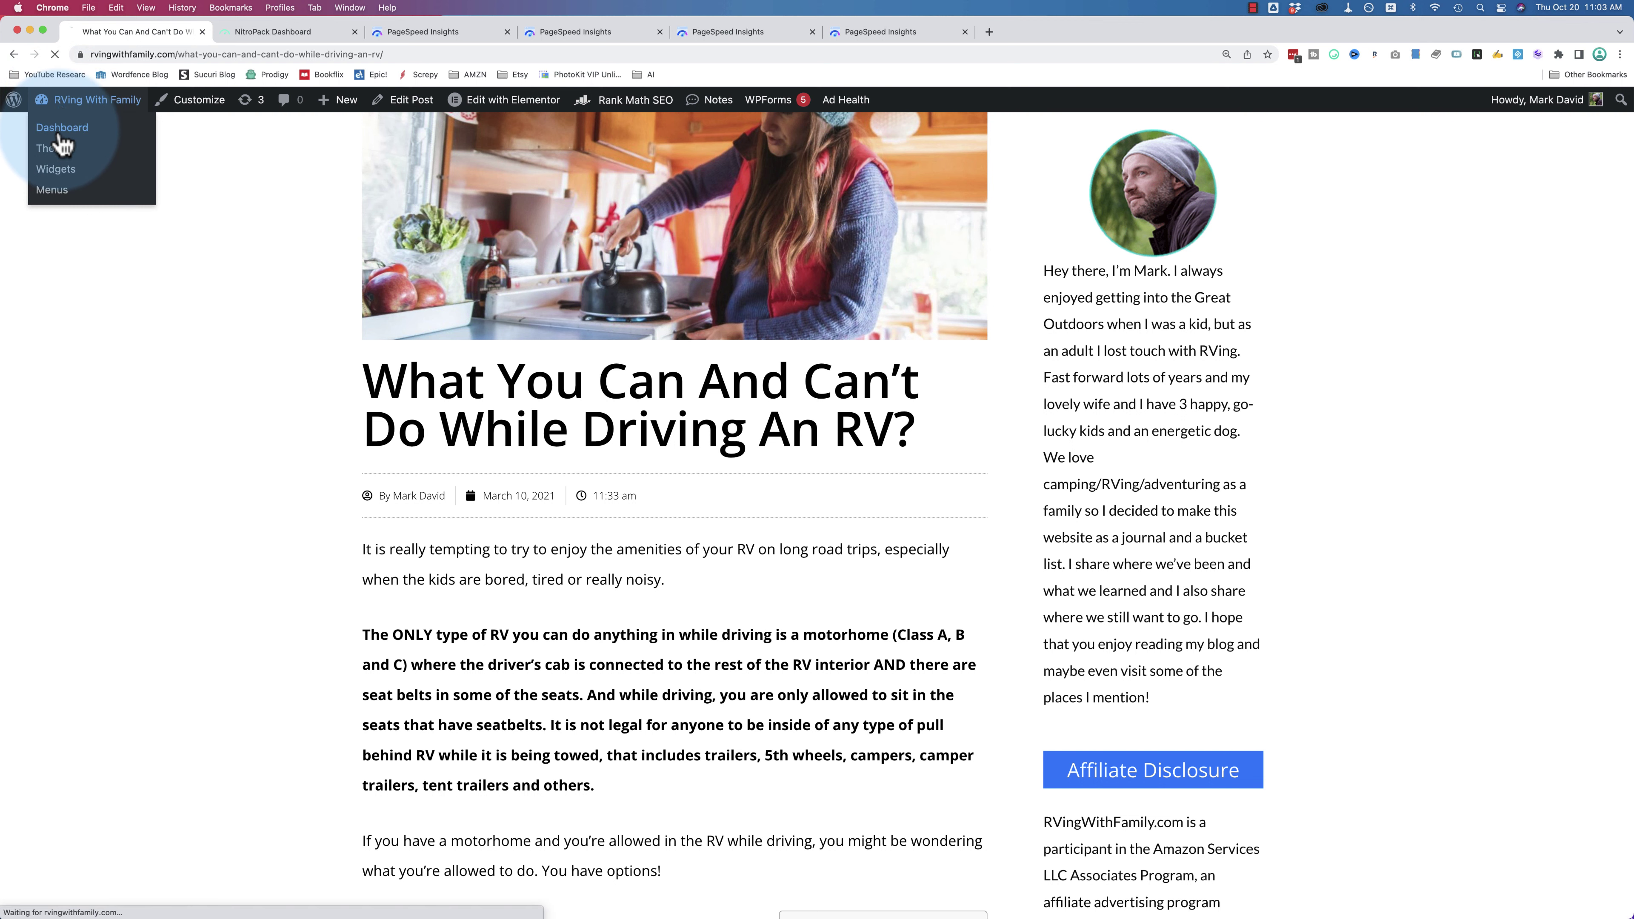
- Search Plugins > Add New for 'nitropack'
mouse_move(58, 631)
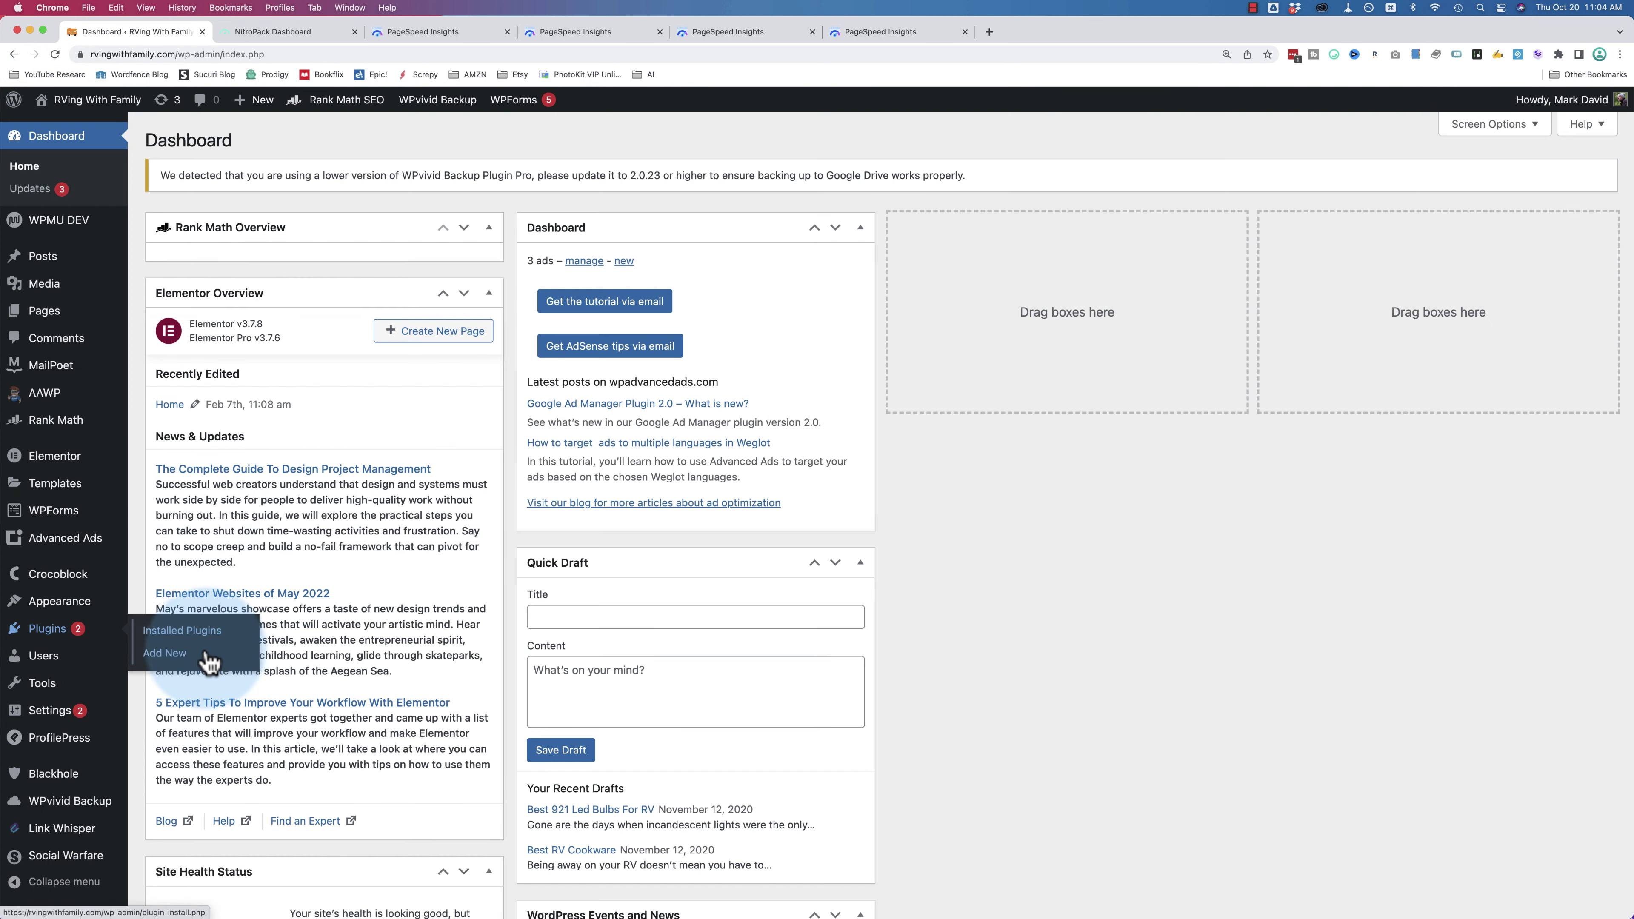
click(173, 654)
click(1424, 222)
text(nit)
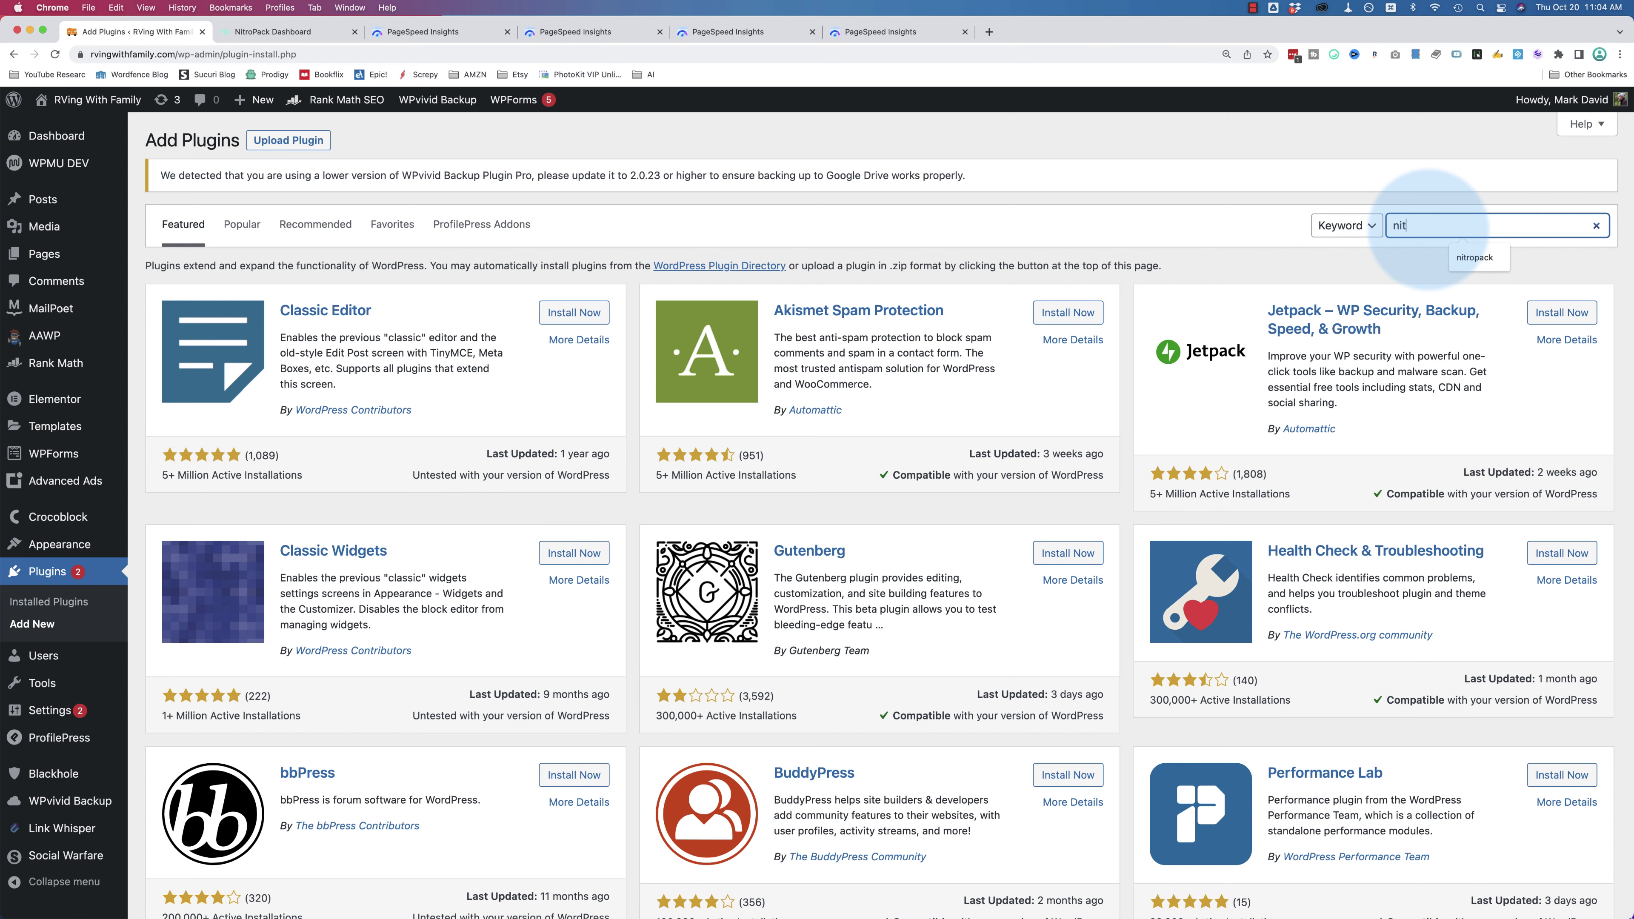
text(ropack)
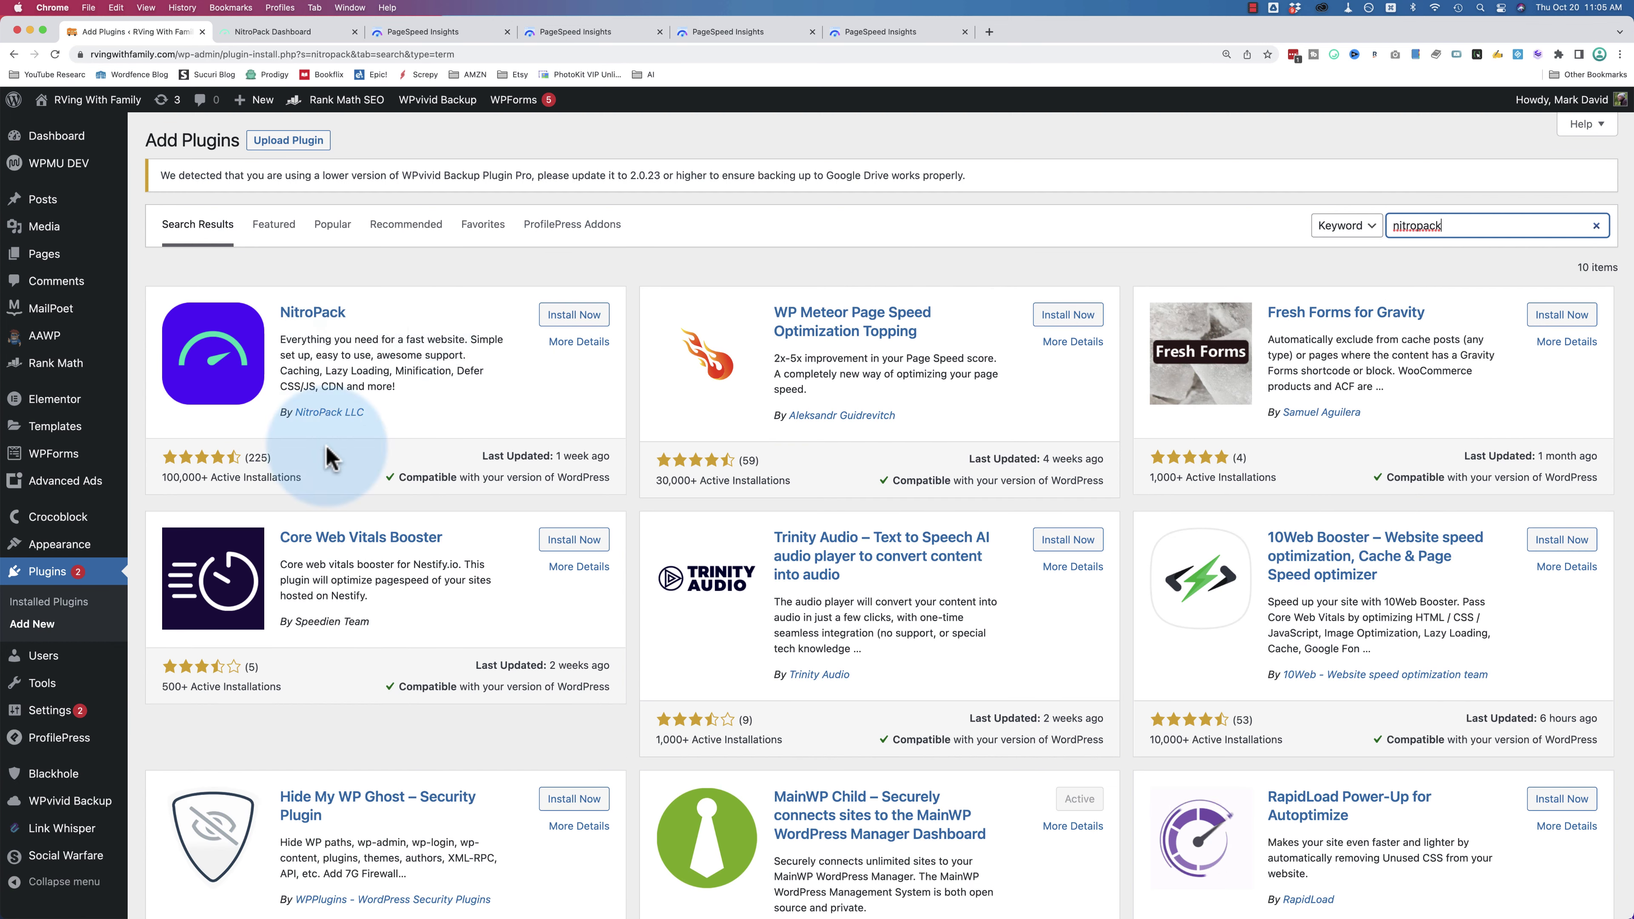
click(199, 476)
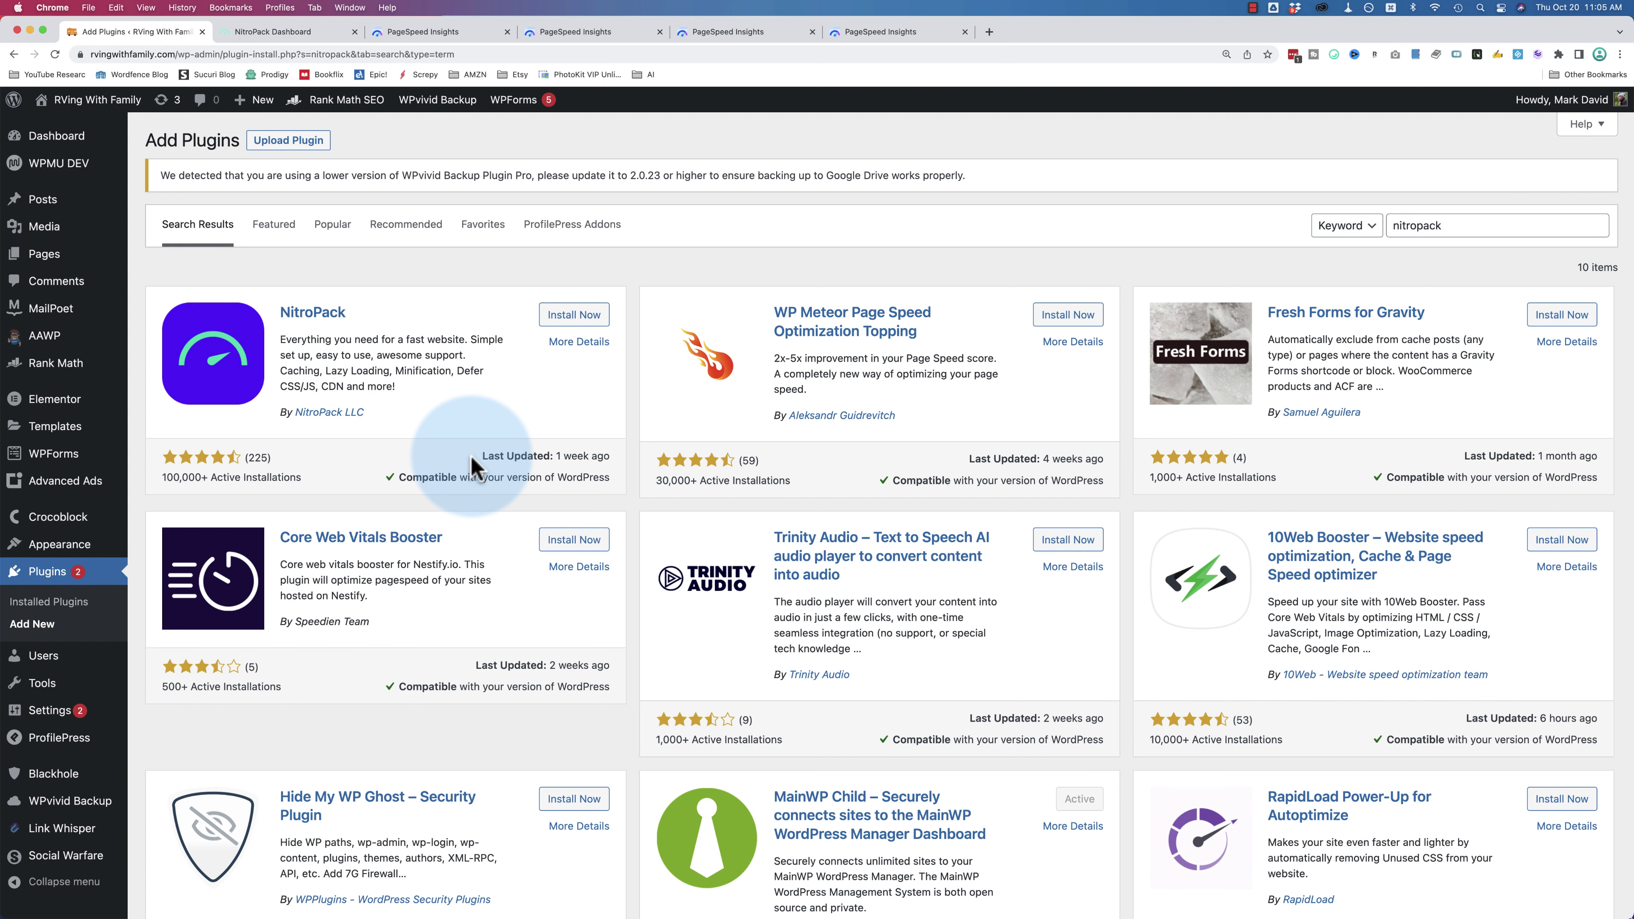
- Install and activate the NitroPack plugin by NitroPack LLC, then head to Settings > NitroPack
click(571, 321)
click(591, 321)
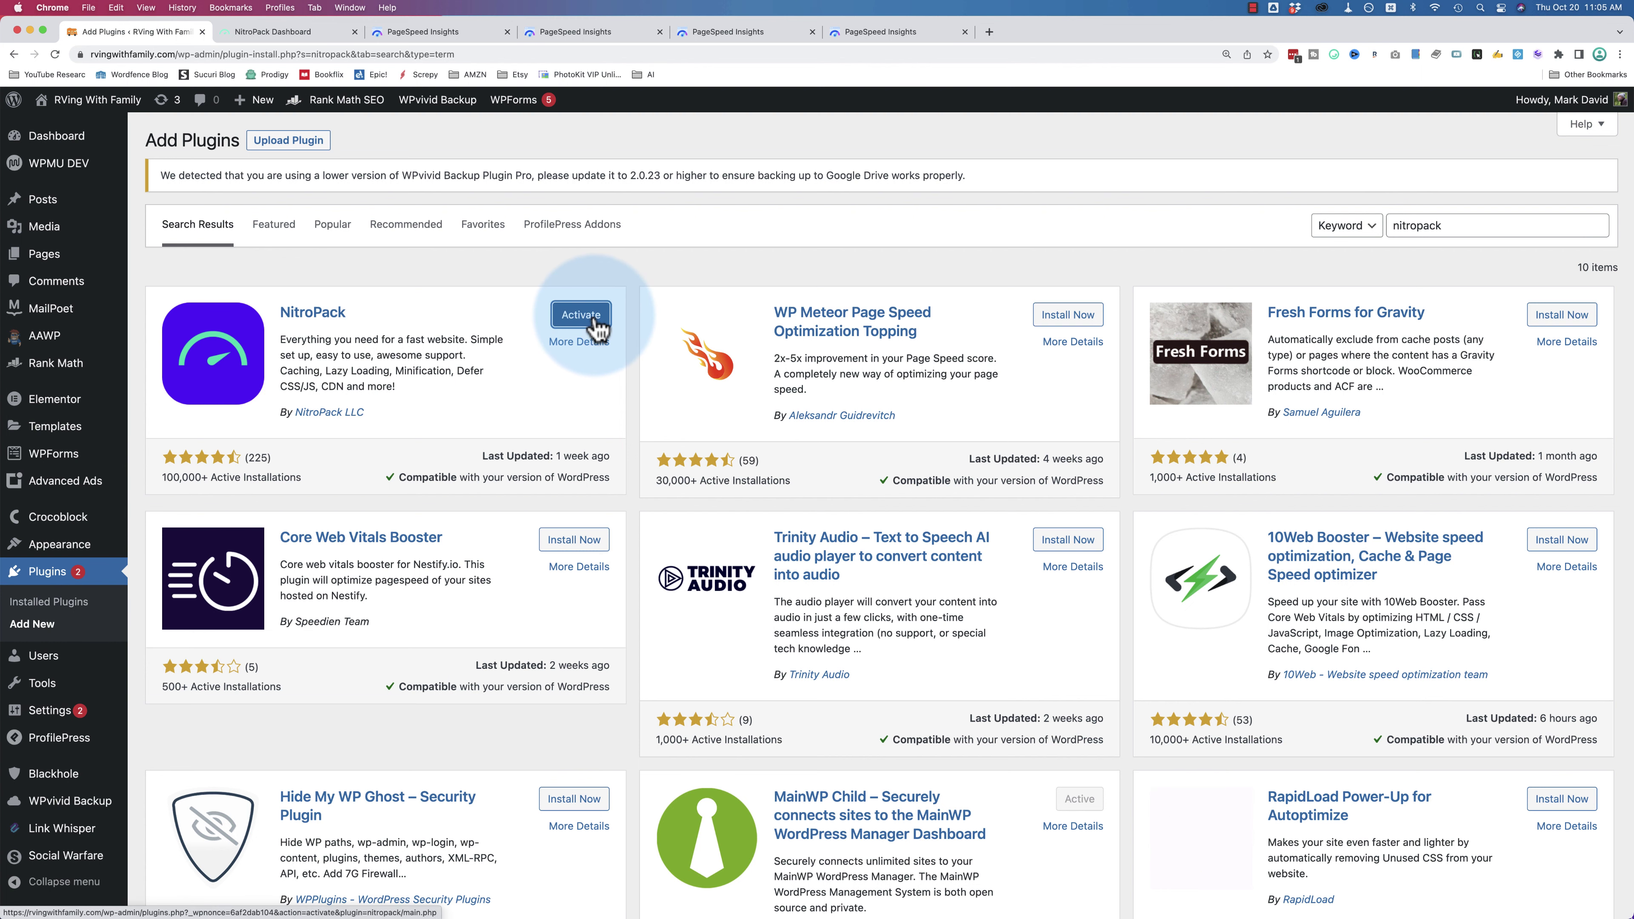
scroll(321, 427, down, 2)
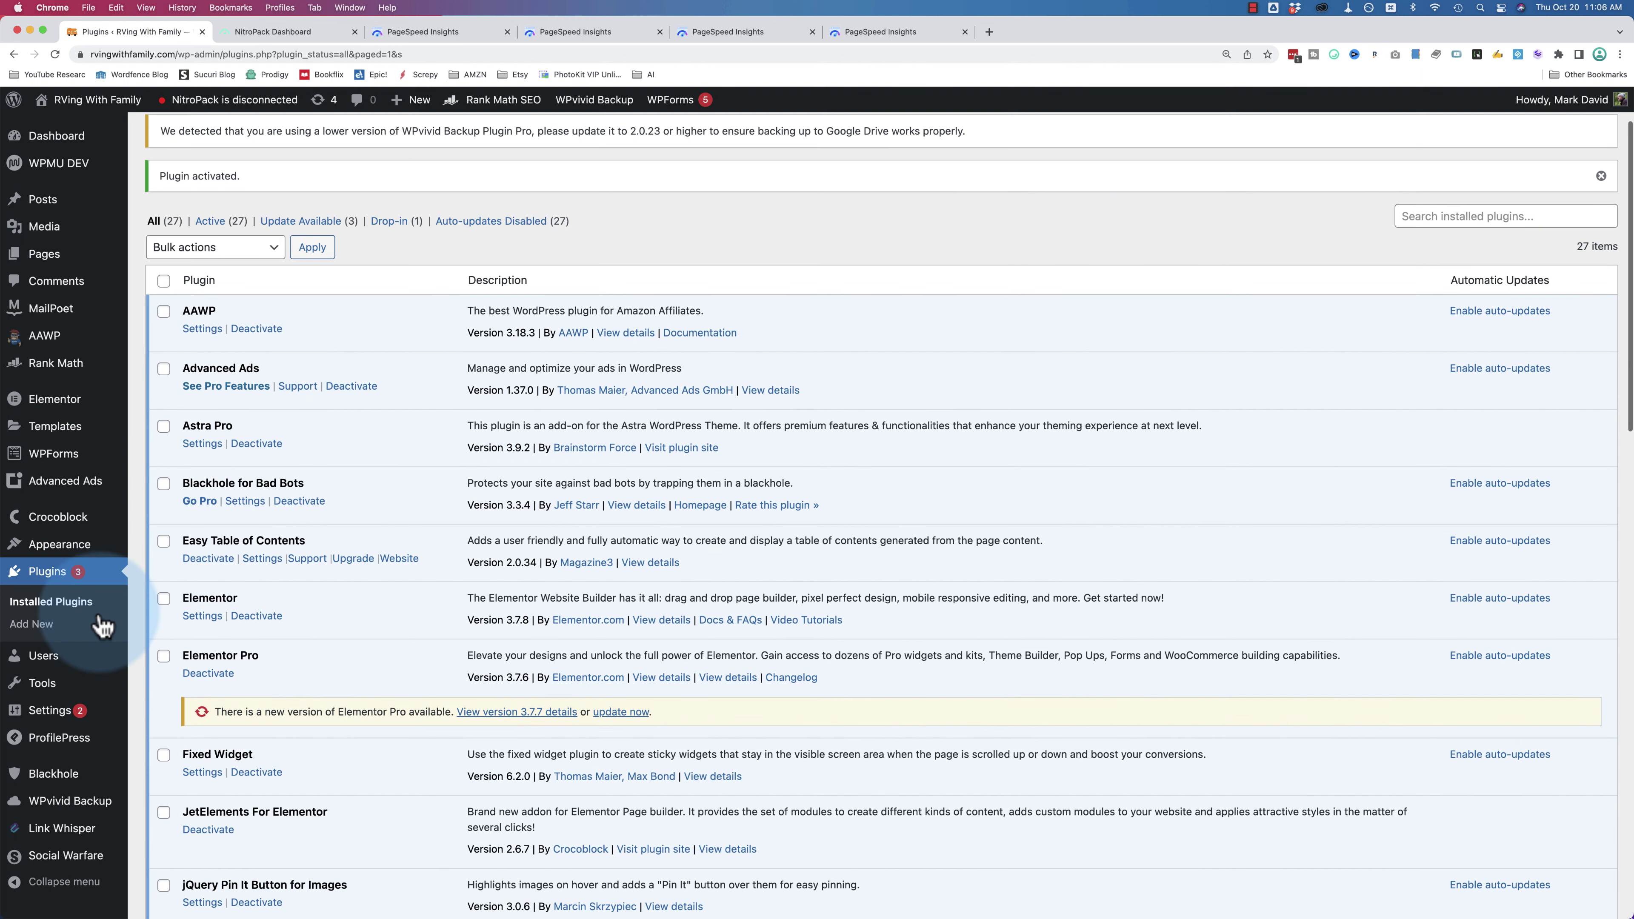
mouse_move(64, 710)
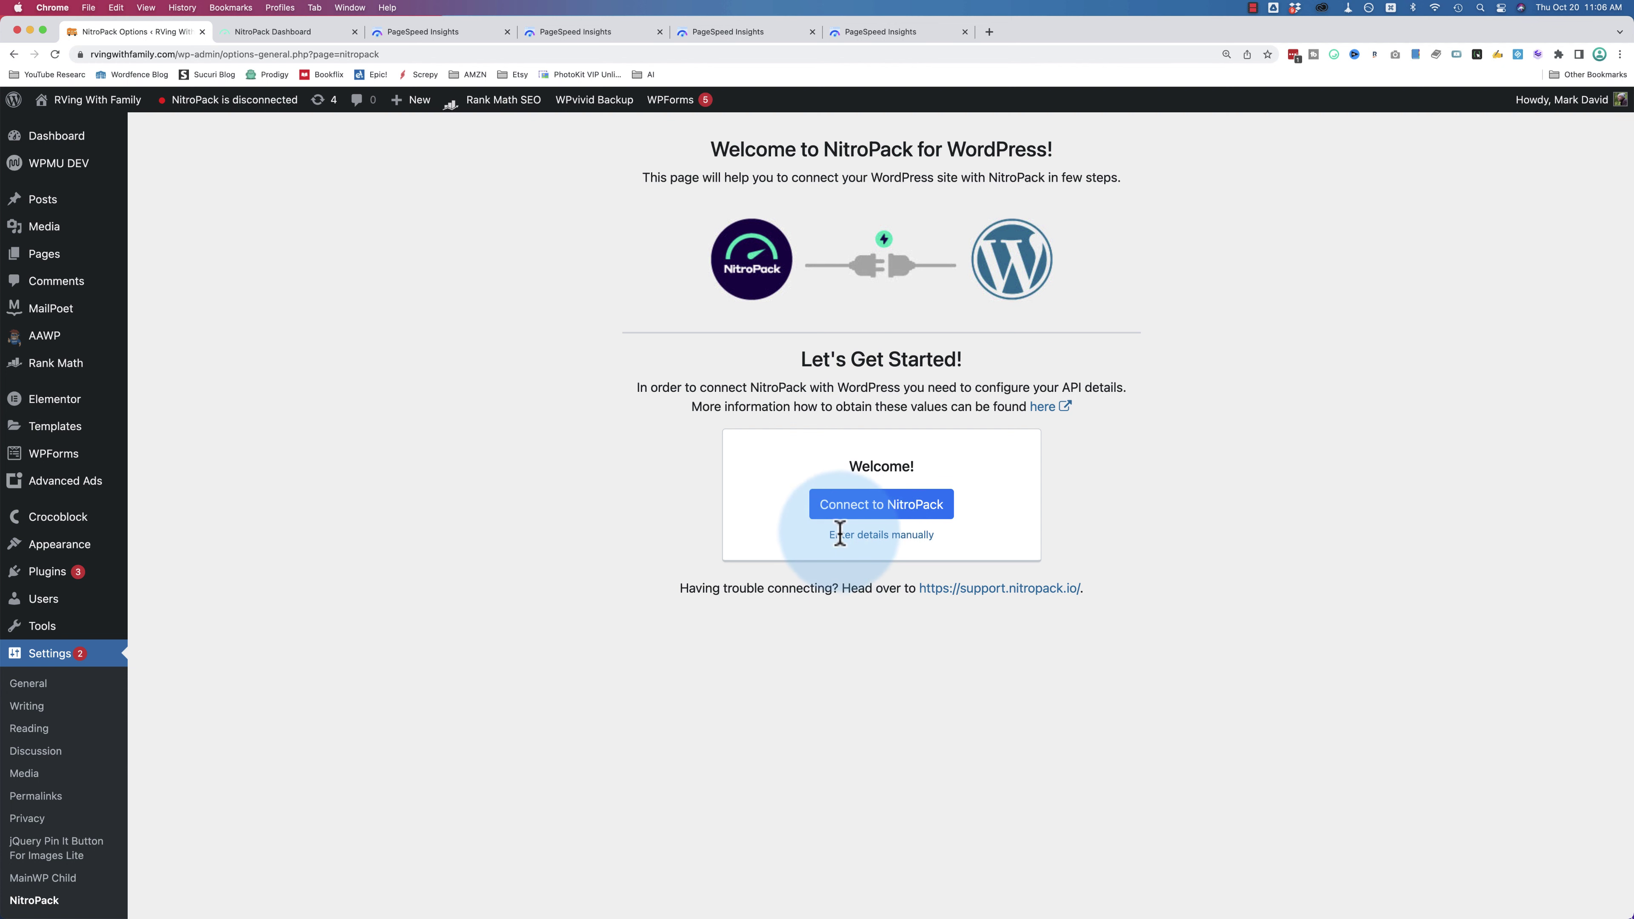
- Reload the WordPress NitroPack setup page until it offers the 'Connect to NitroPack' button
click(873, 541)
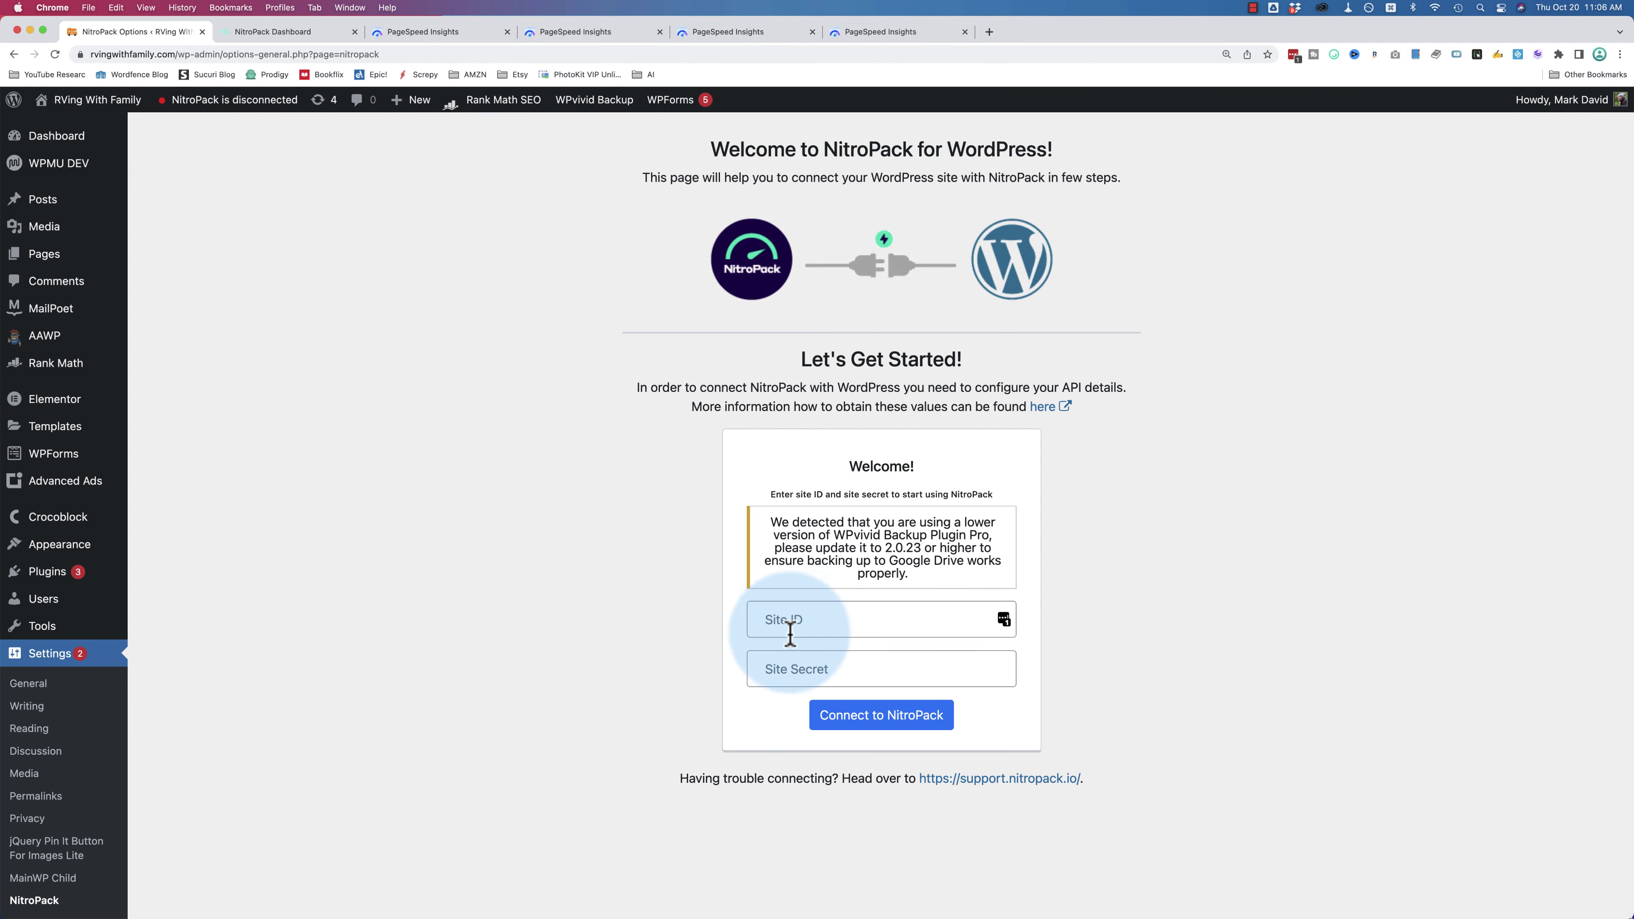
click(239, 37)
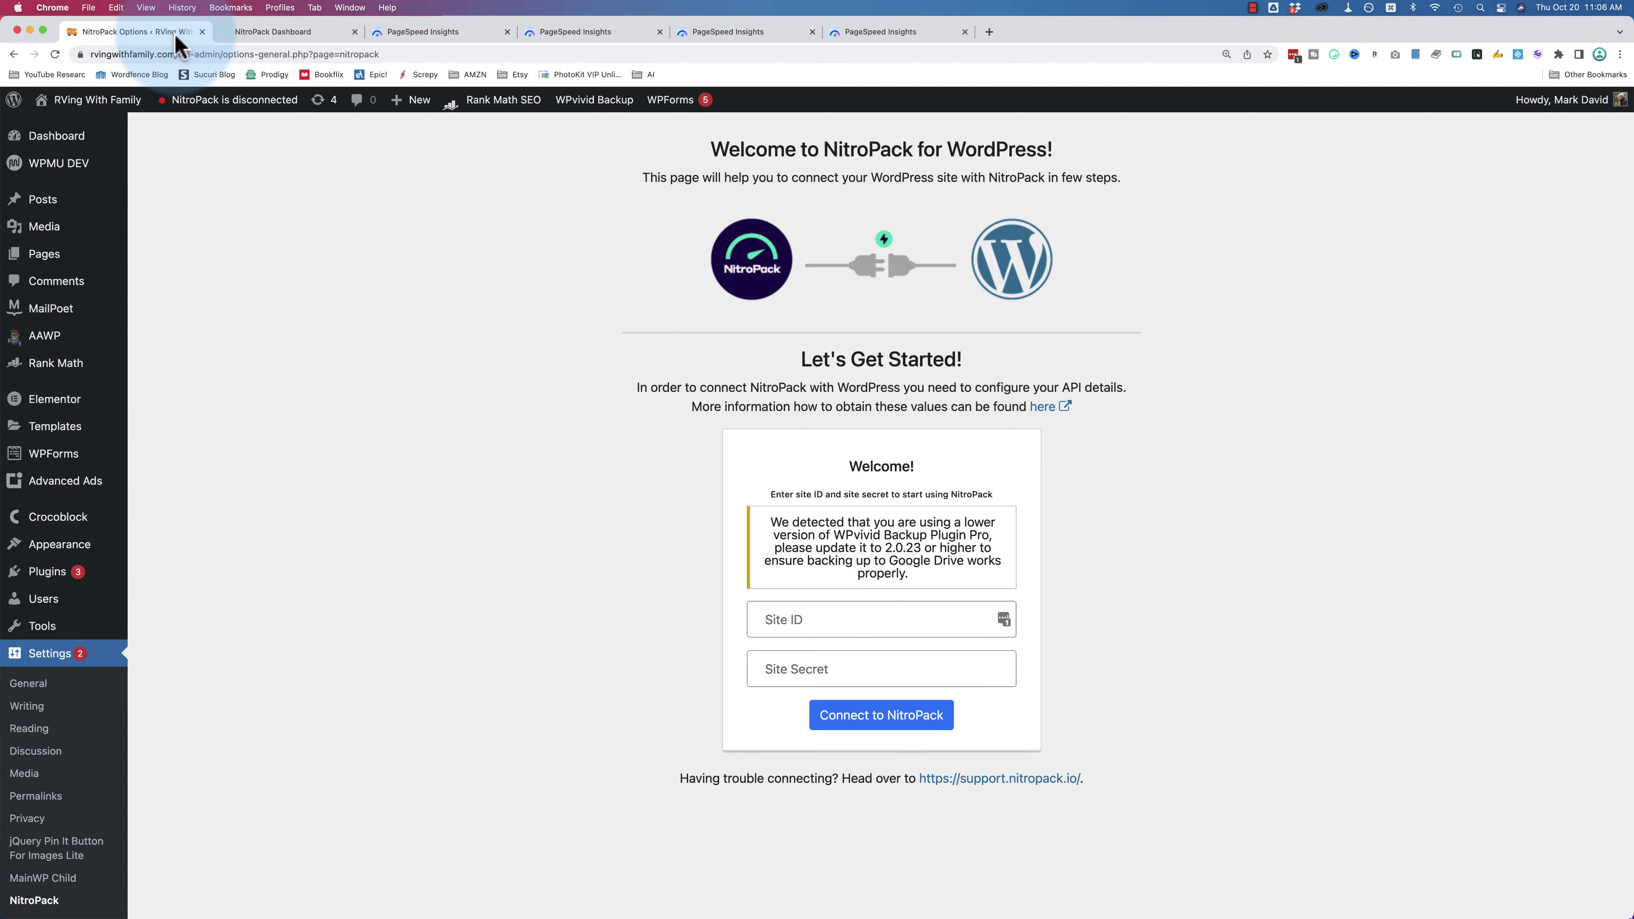
click(175, 34)
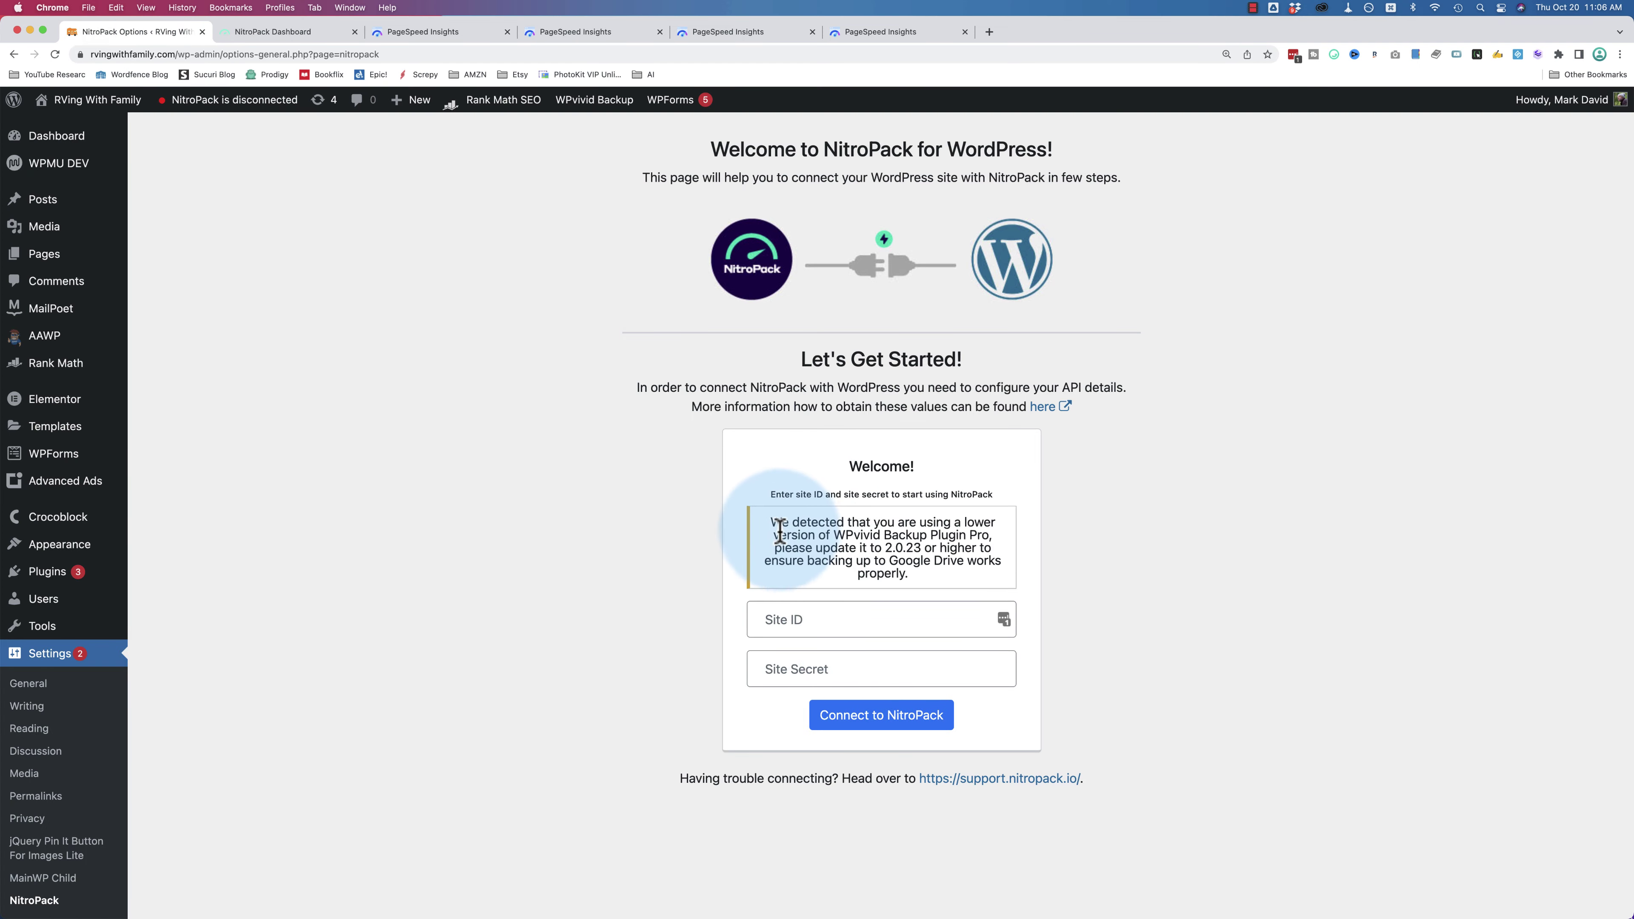
drag(772, 523, 965, 572)
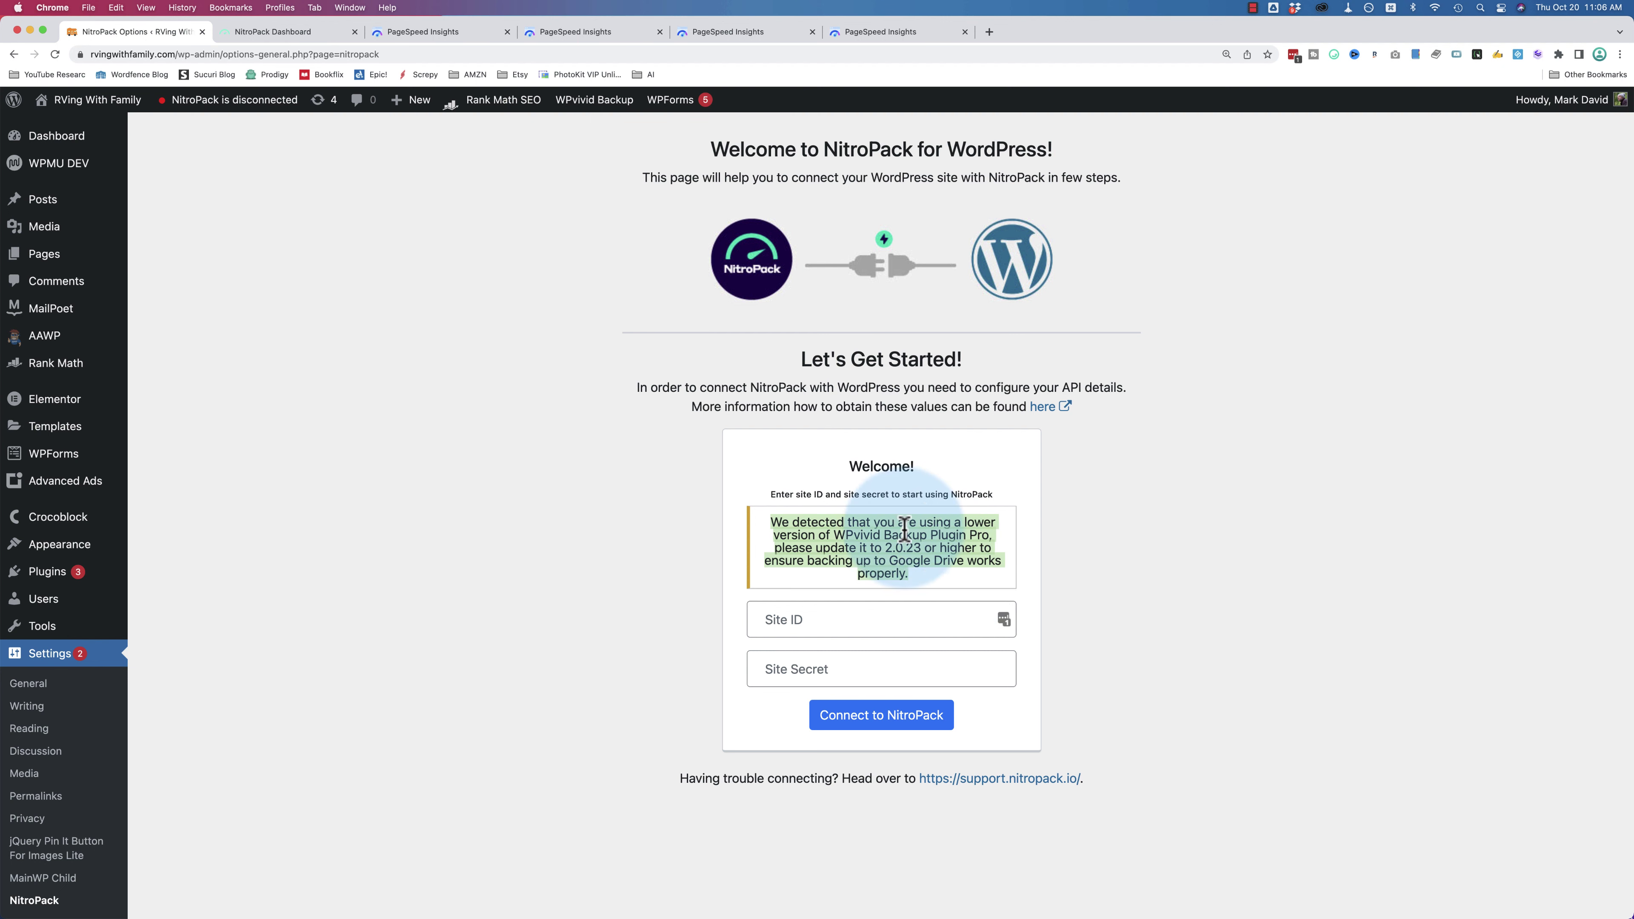
click(944, 436)
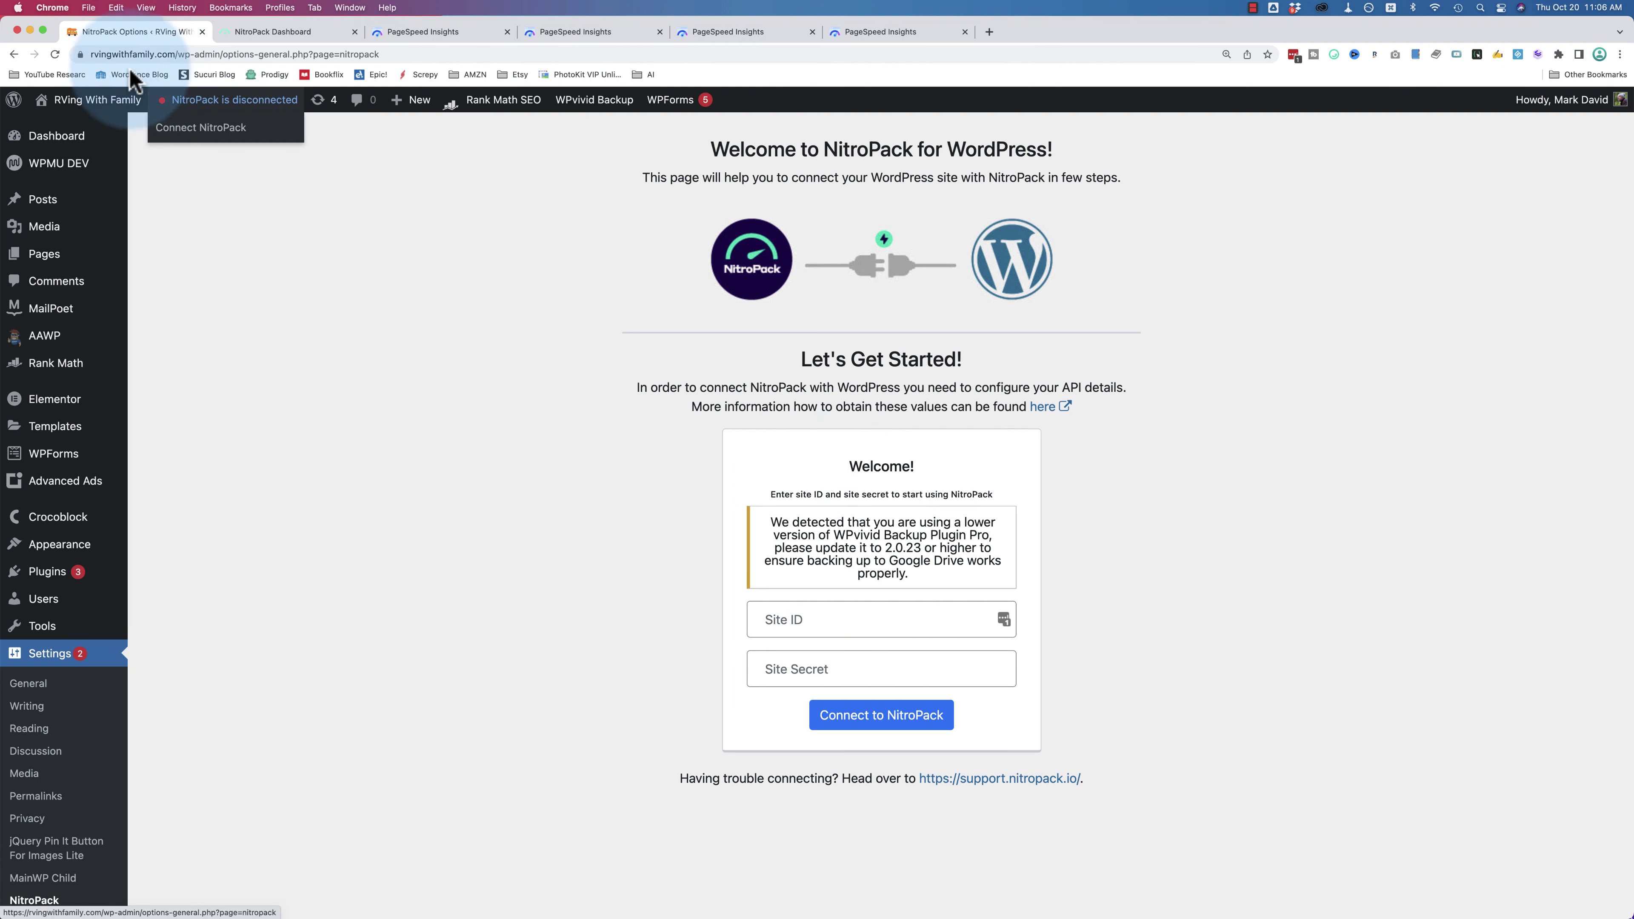
click(55, 54)
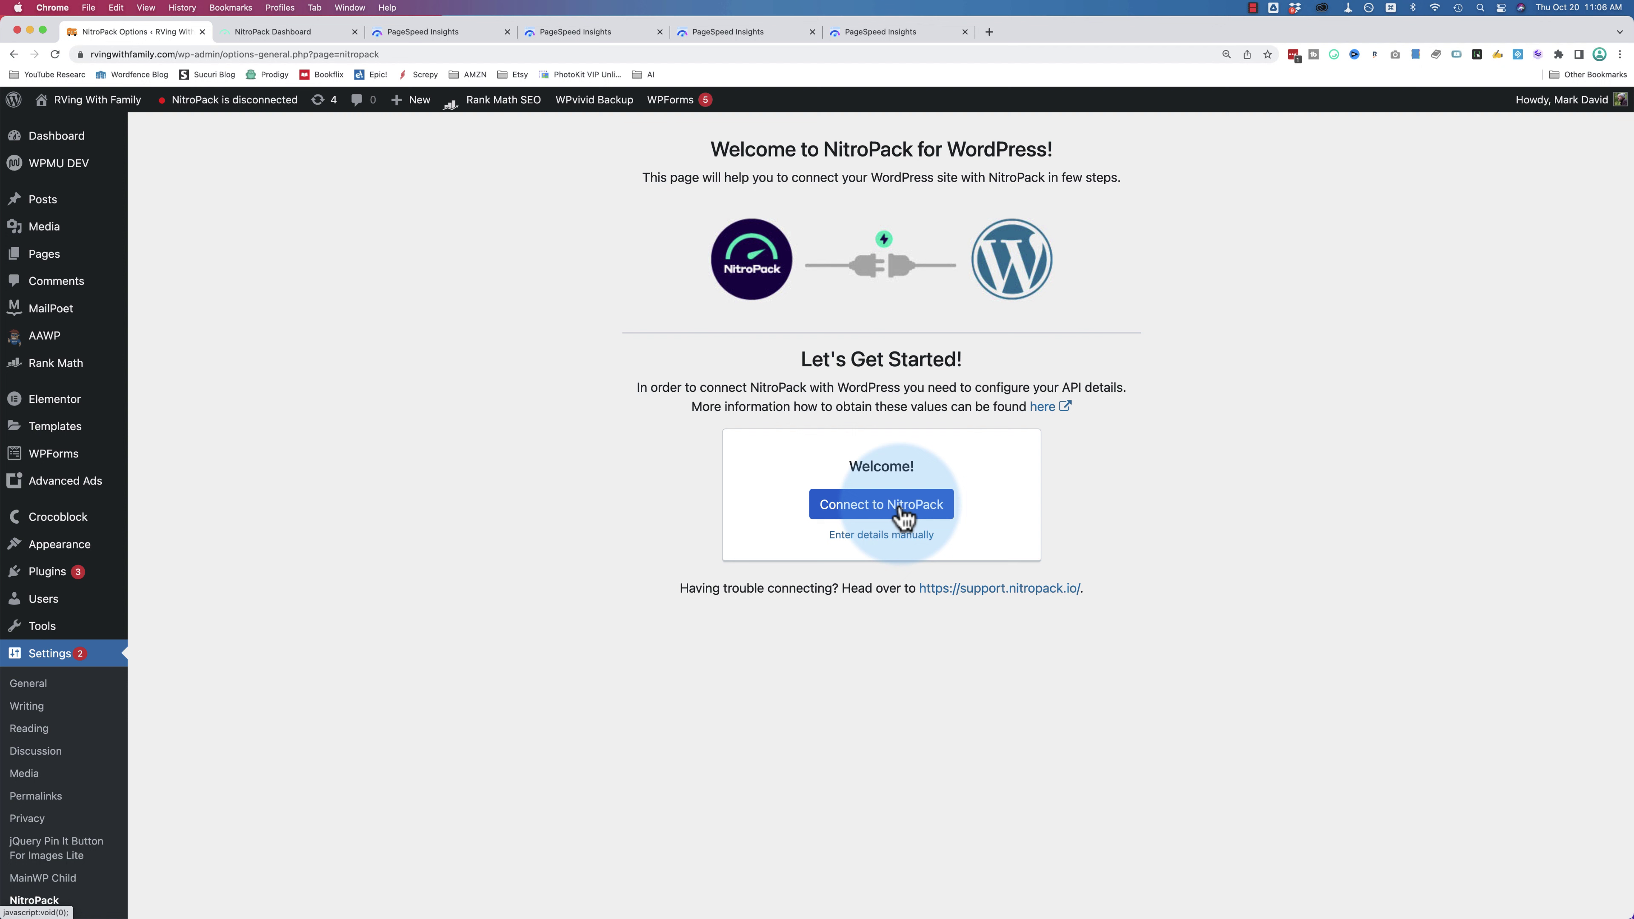
- Connect the WordPress site to the RVing With Family NitroPack account
click(904, 517)
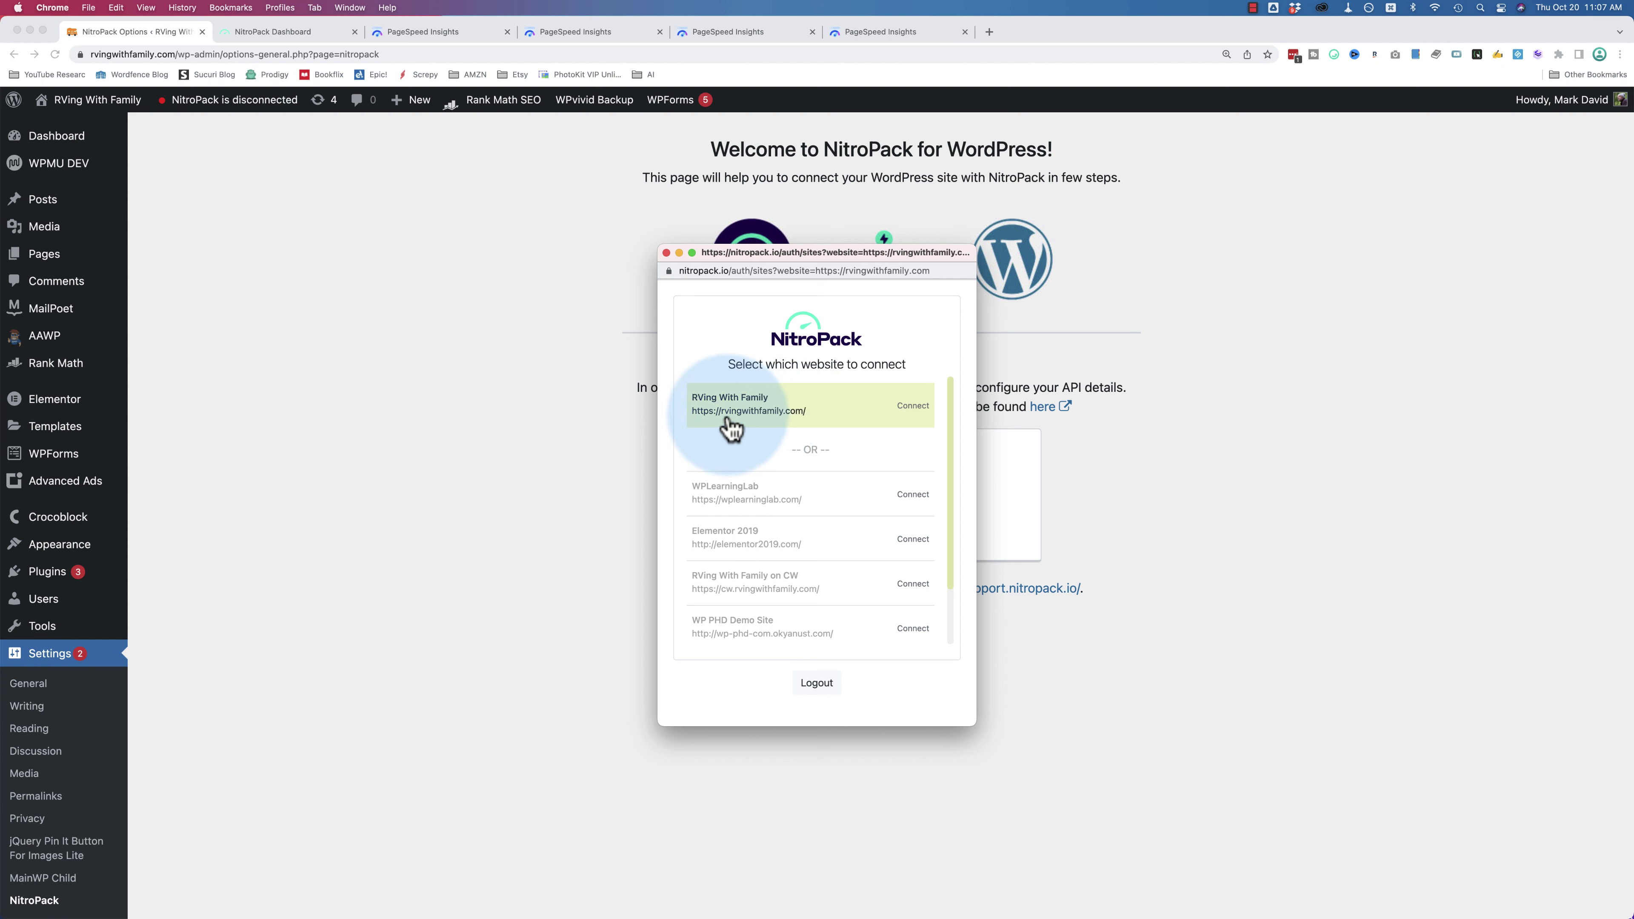
click(855, 404)
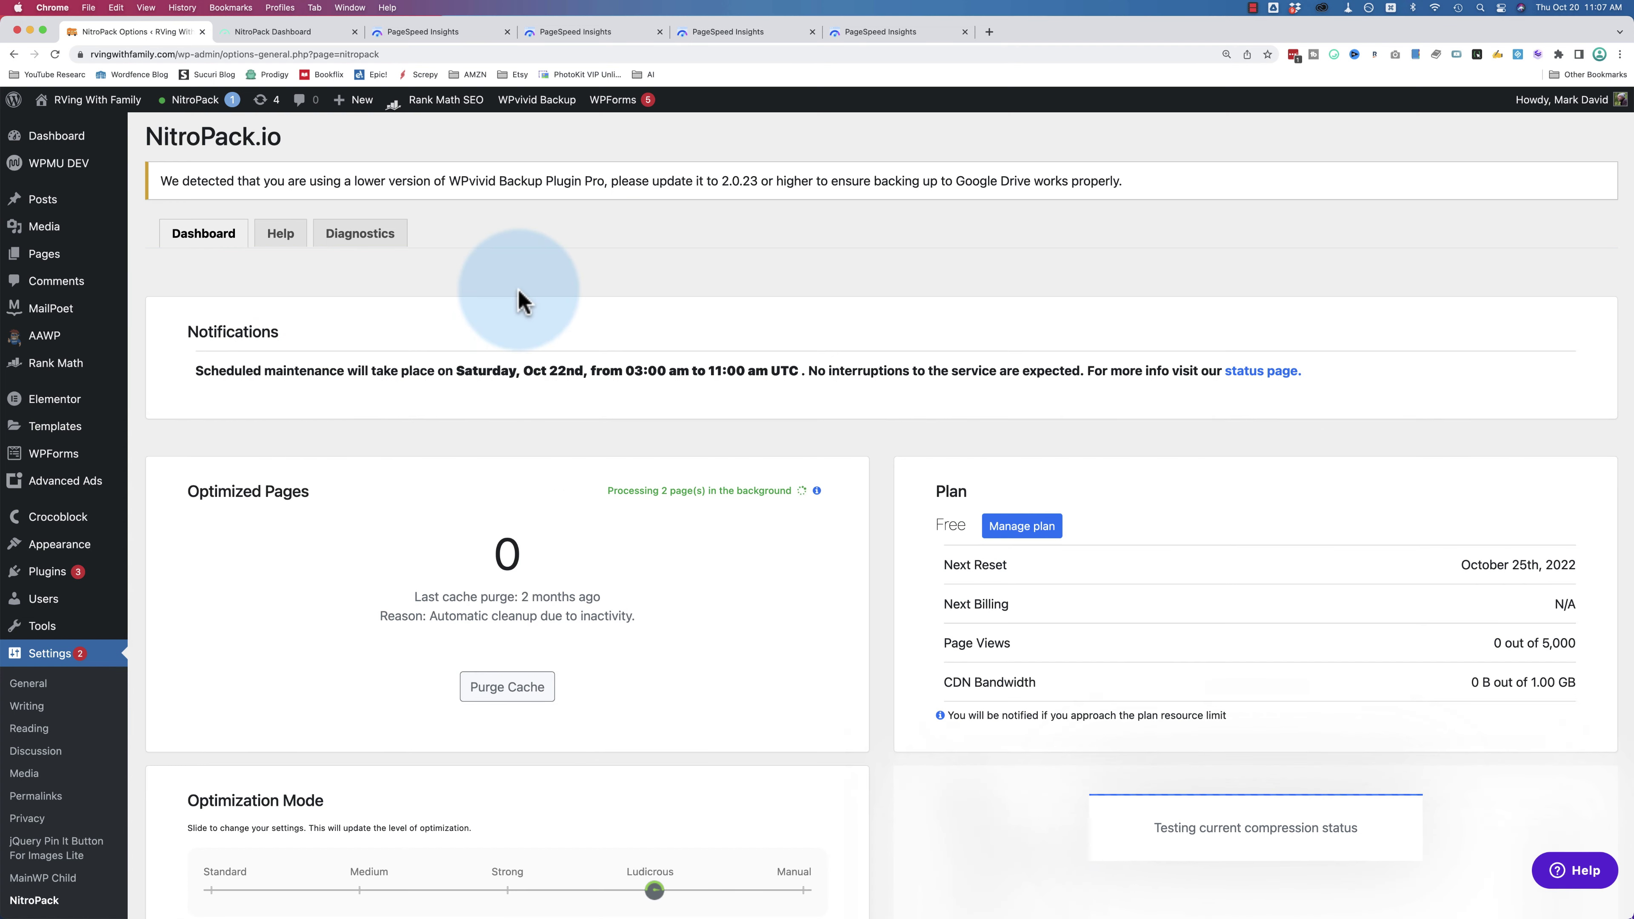
scroll(520, 302, down, 6)
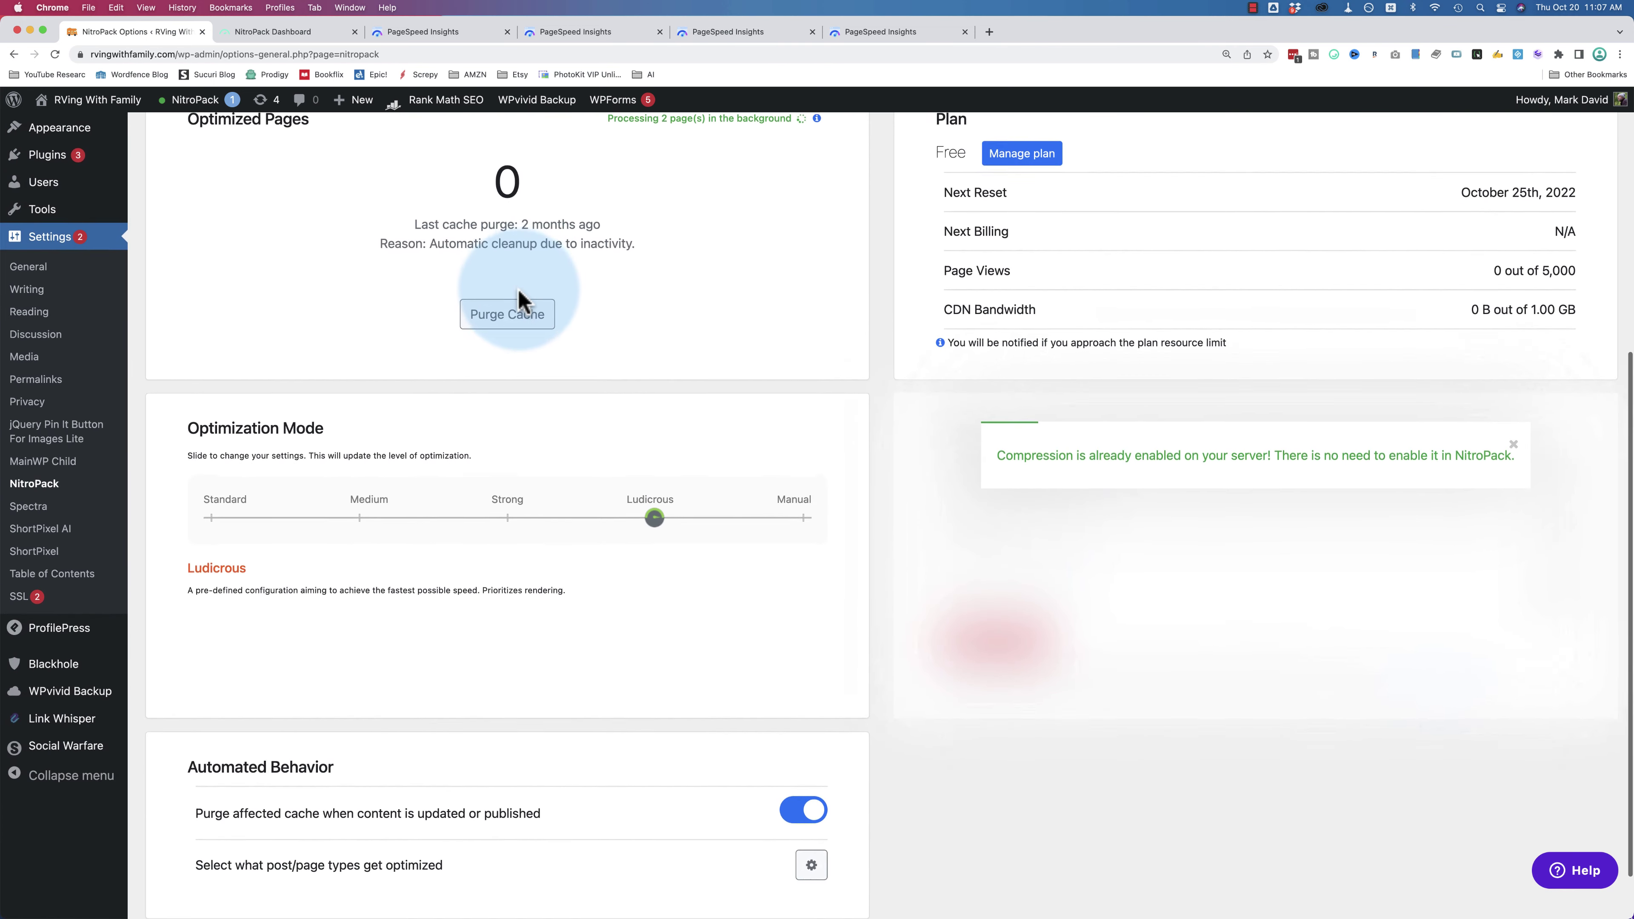
scroll(520, 301, down, 2)
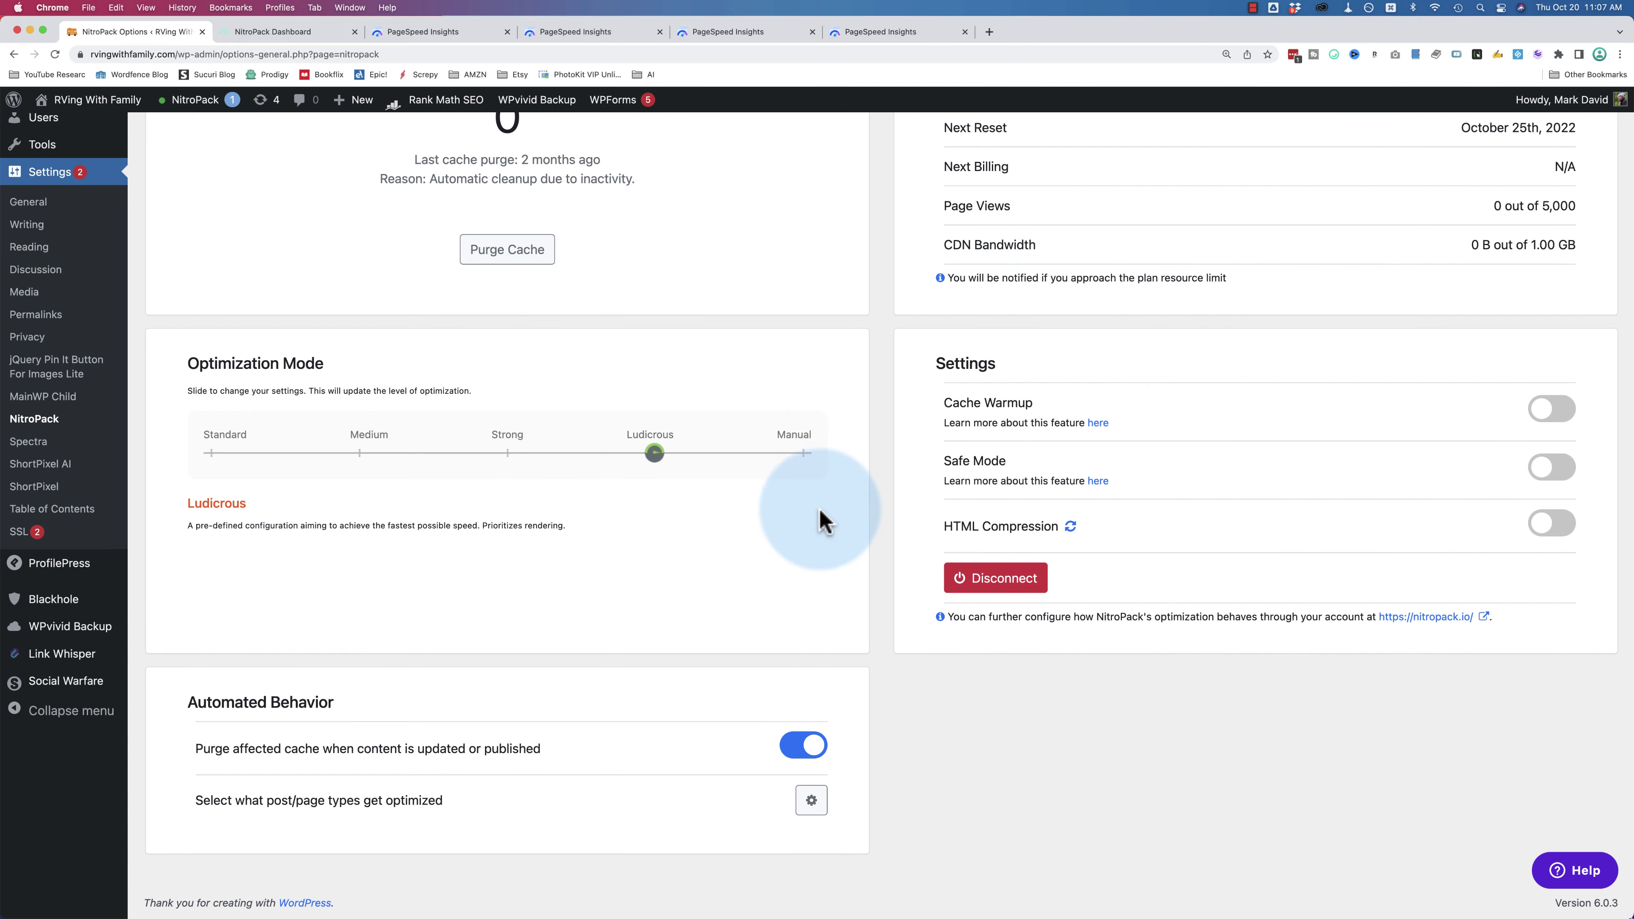
scroll(826, 517, up, 5)
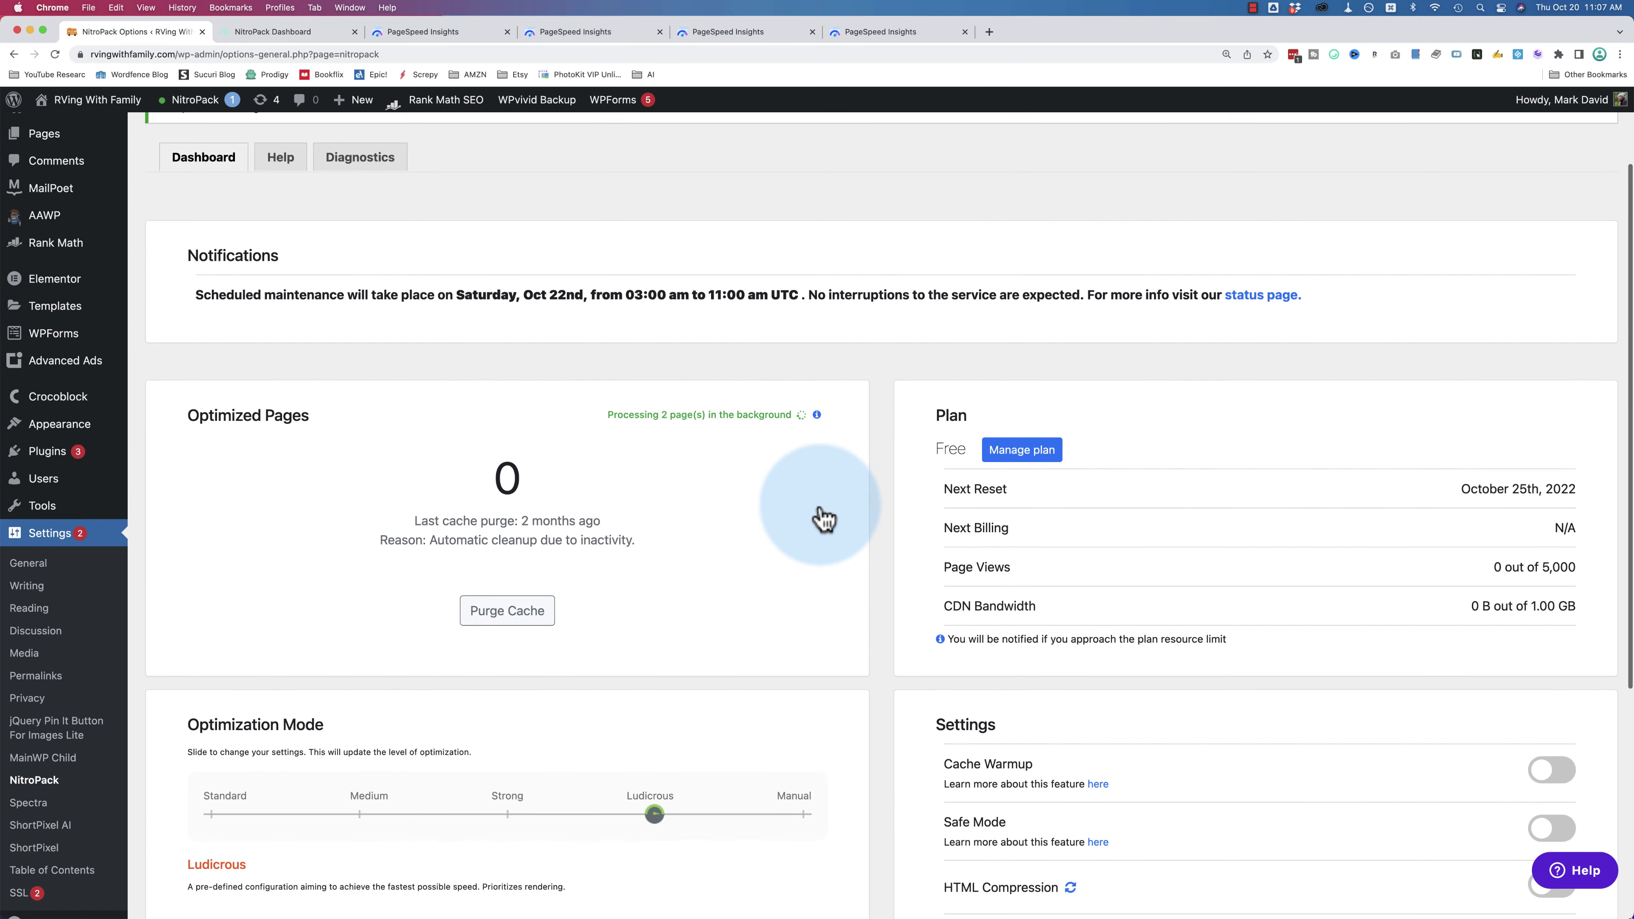
scroll(826, 517, down, 1)
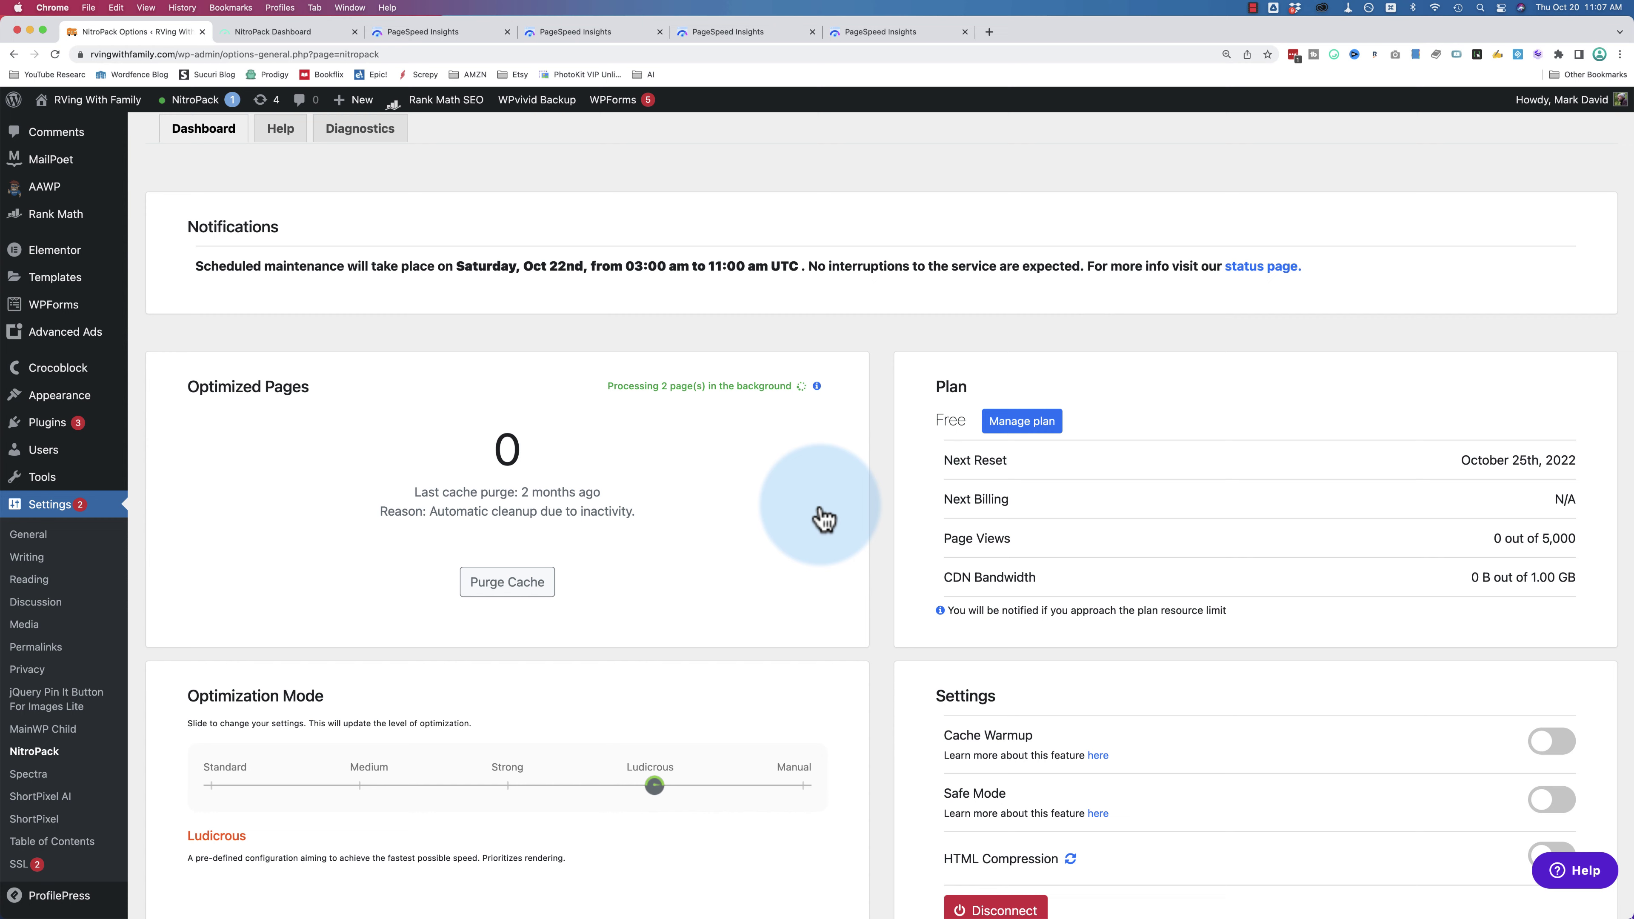
scroll(824, 515, down, 4)
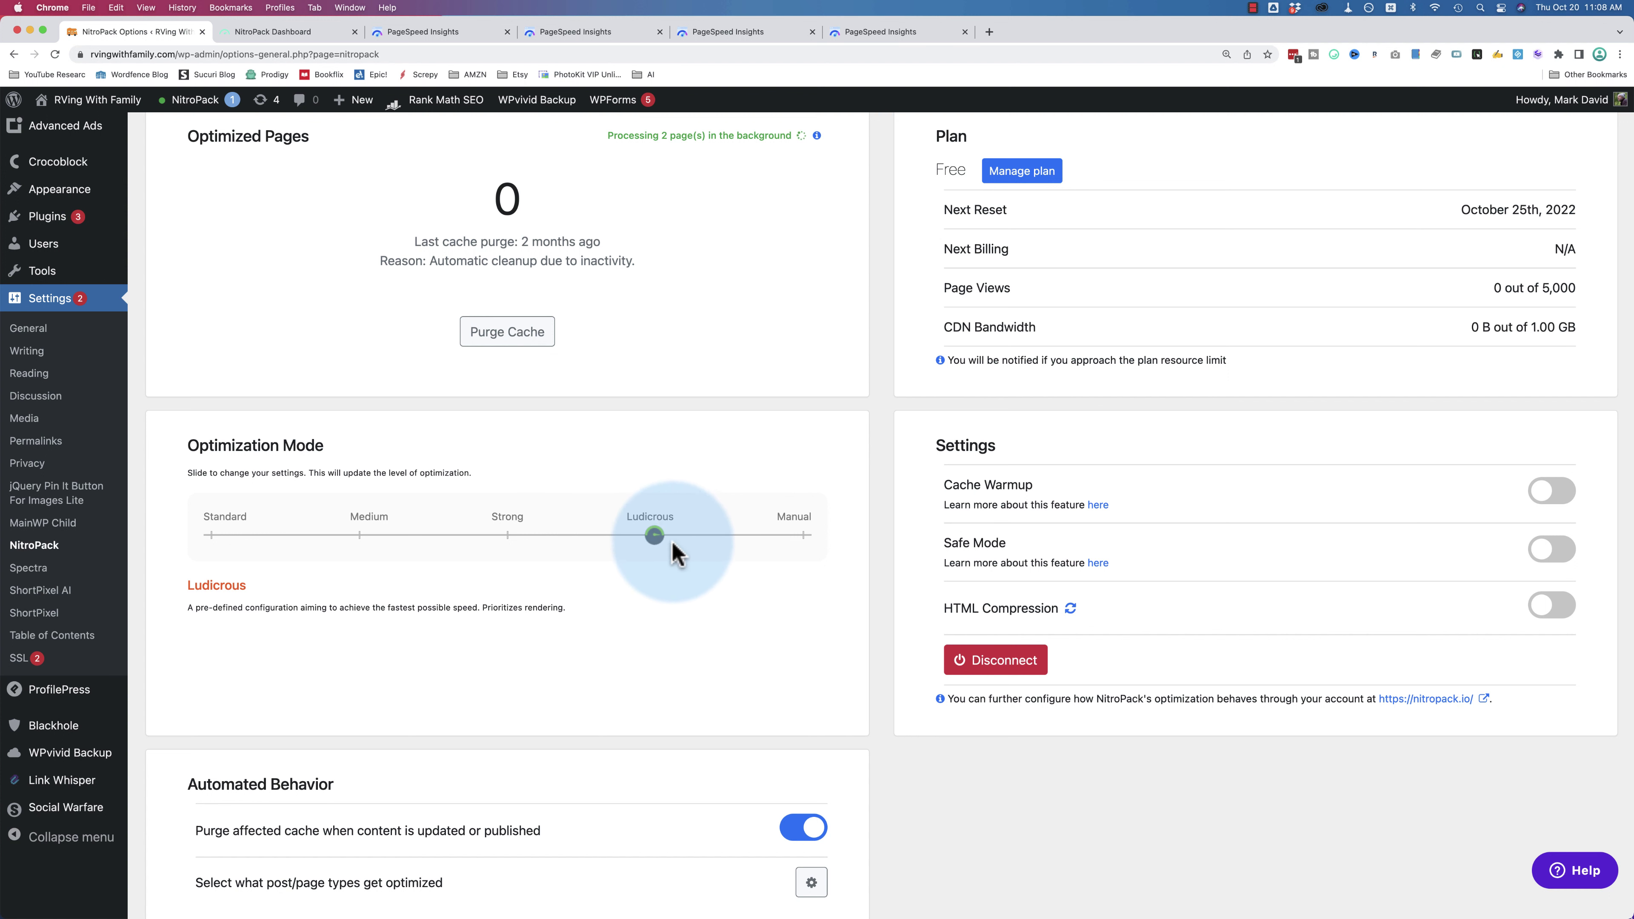
- In the NitroPack web dashboard, open the RVing With Family site's settings
click(296, 33)
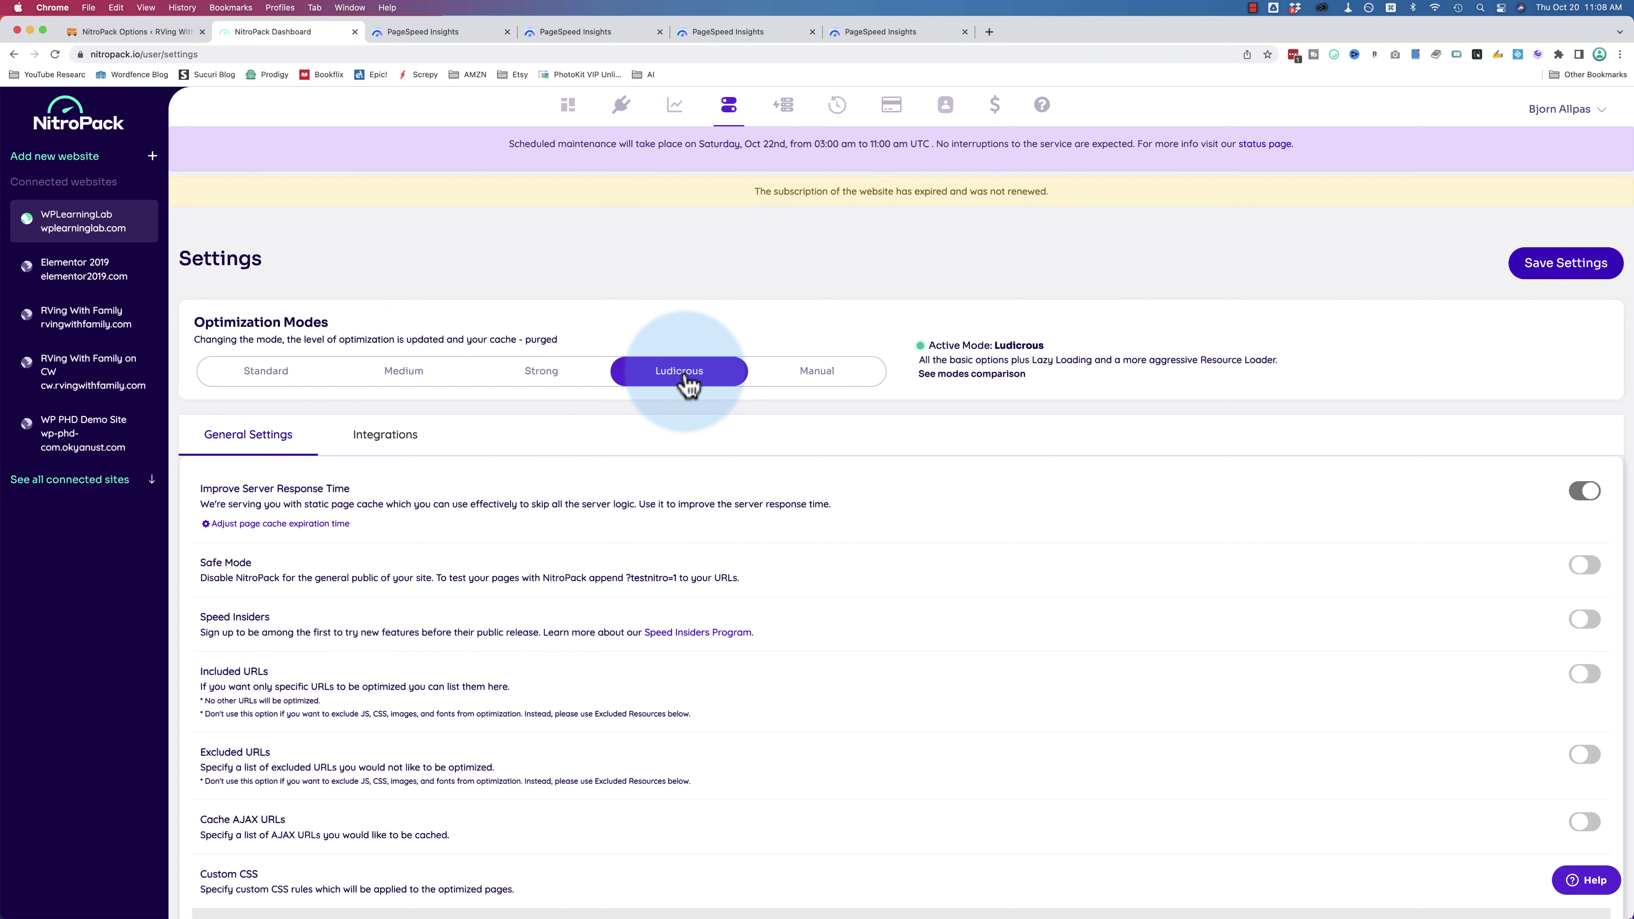
scroll(577, 424, down, 2)
scroll(577, 425, down, 5)
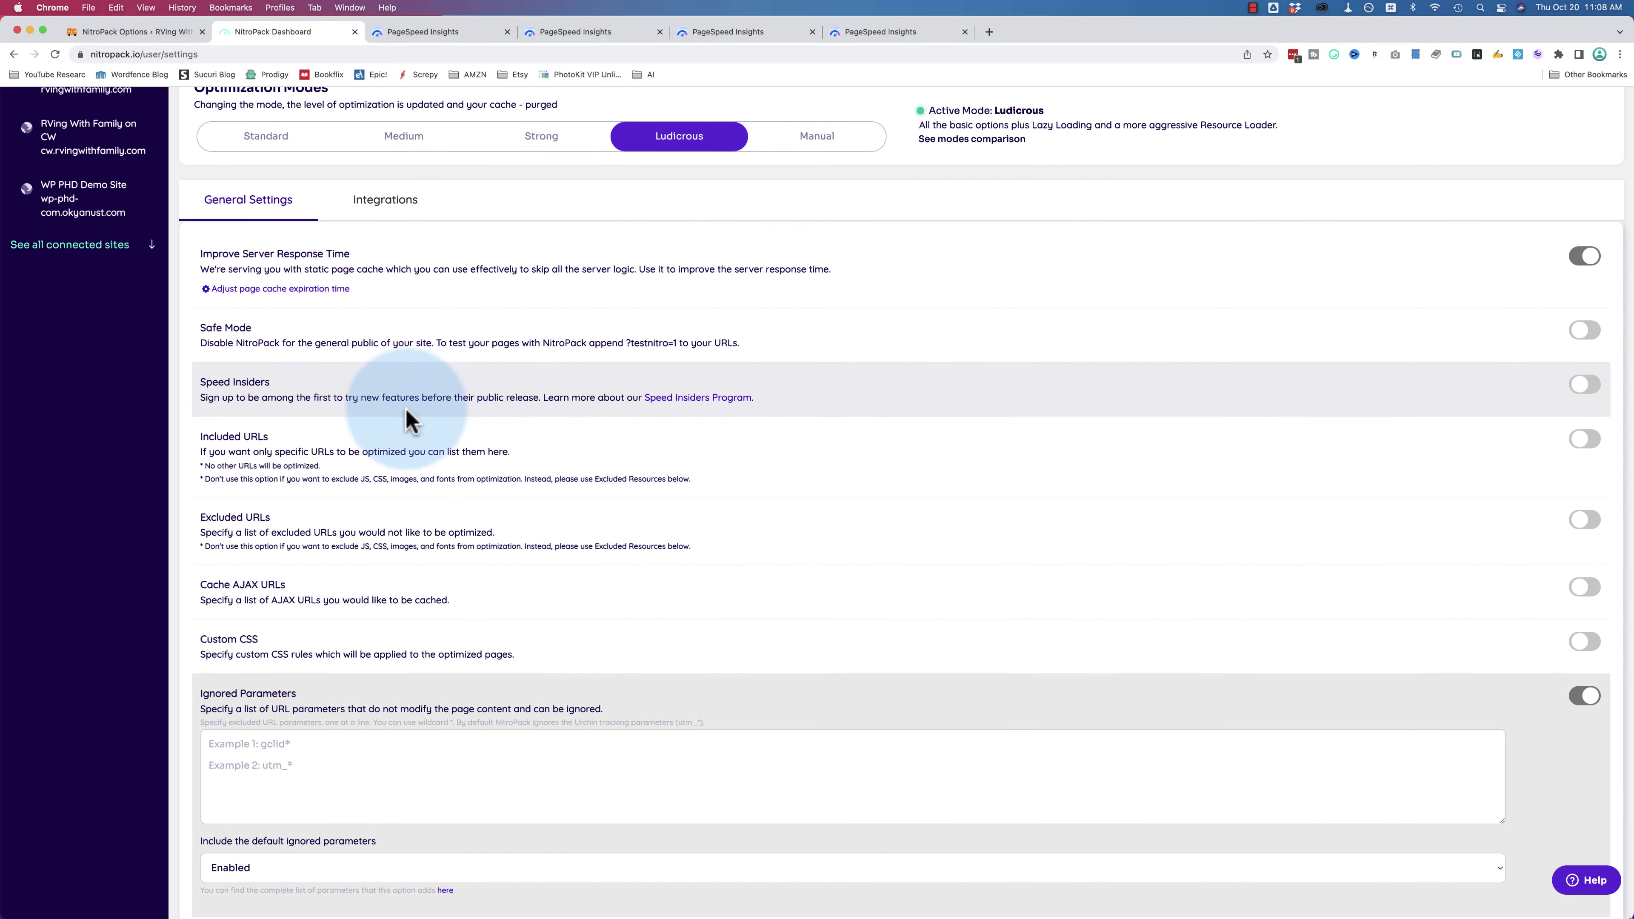
scroll(410, 424, down, 5)
scroll(409, 422, down, 15)
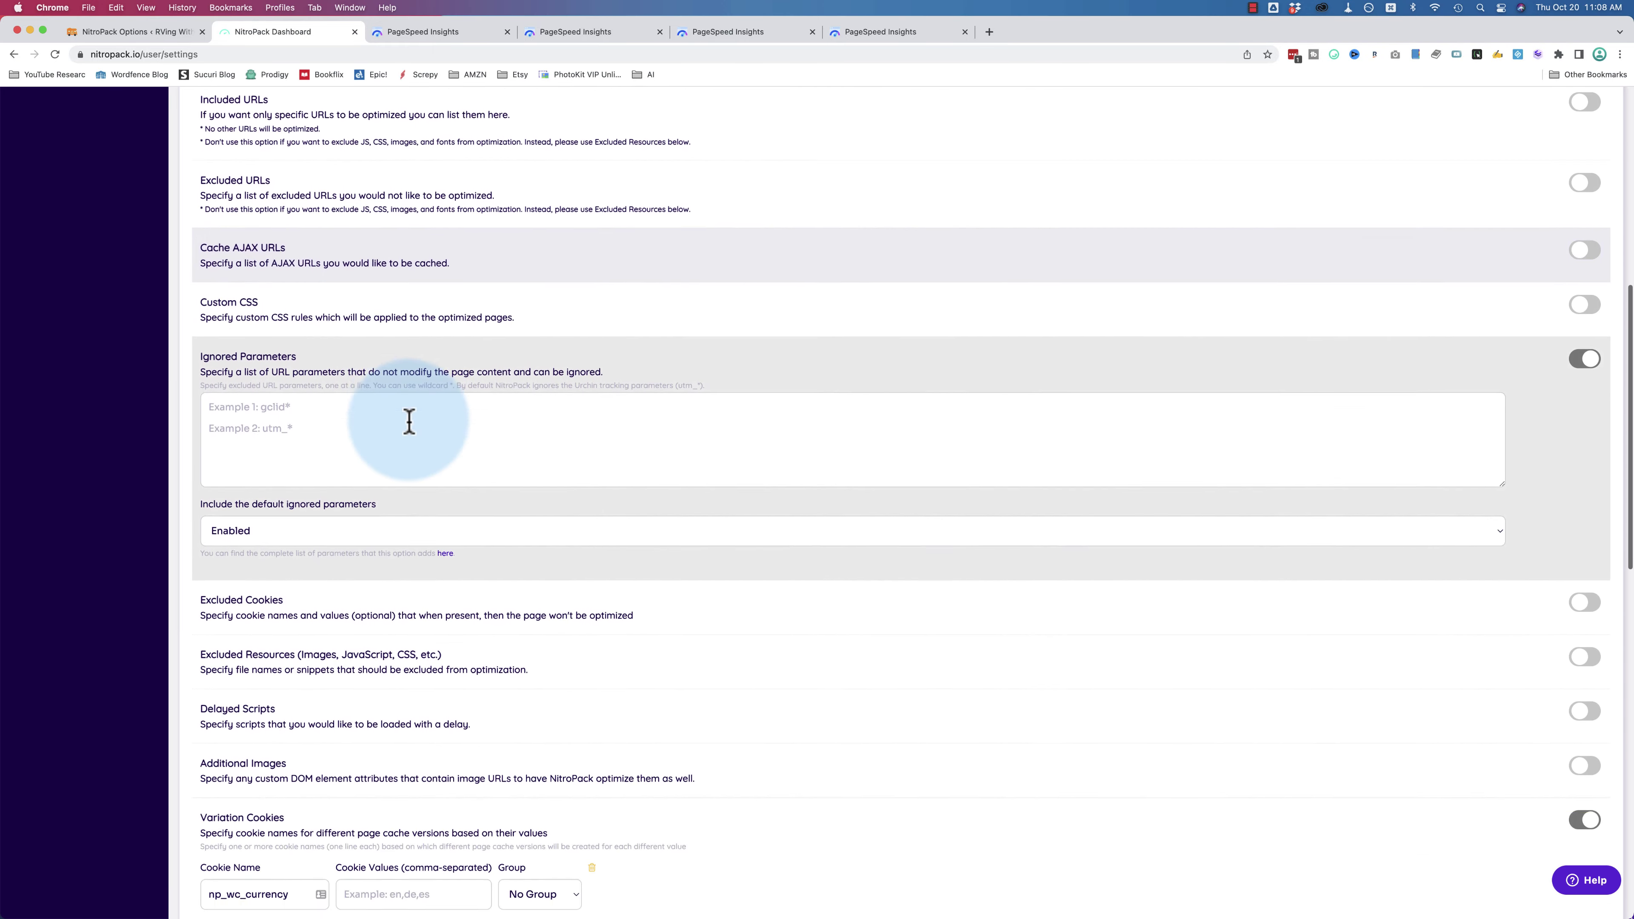
scroll(409, 428, down, 20)
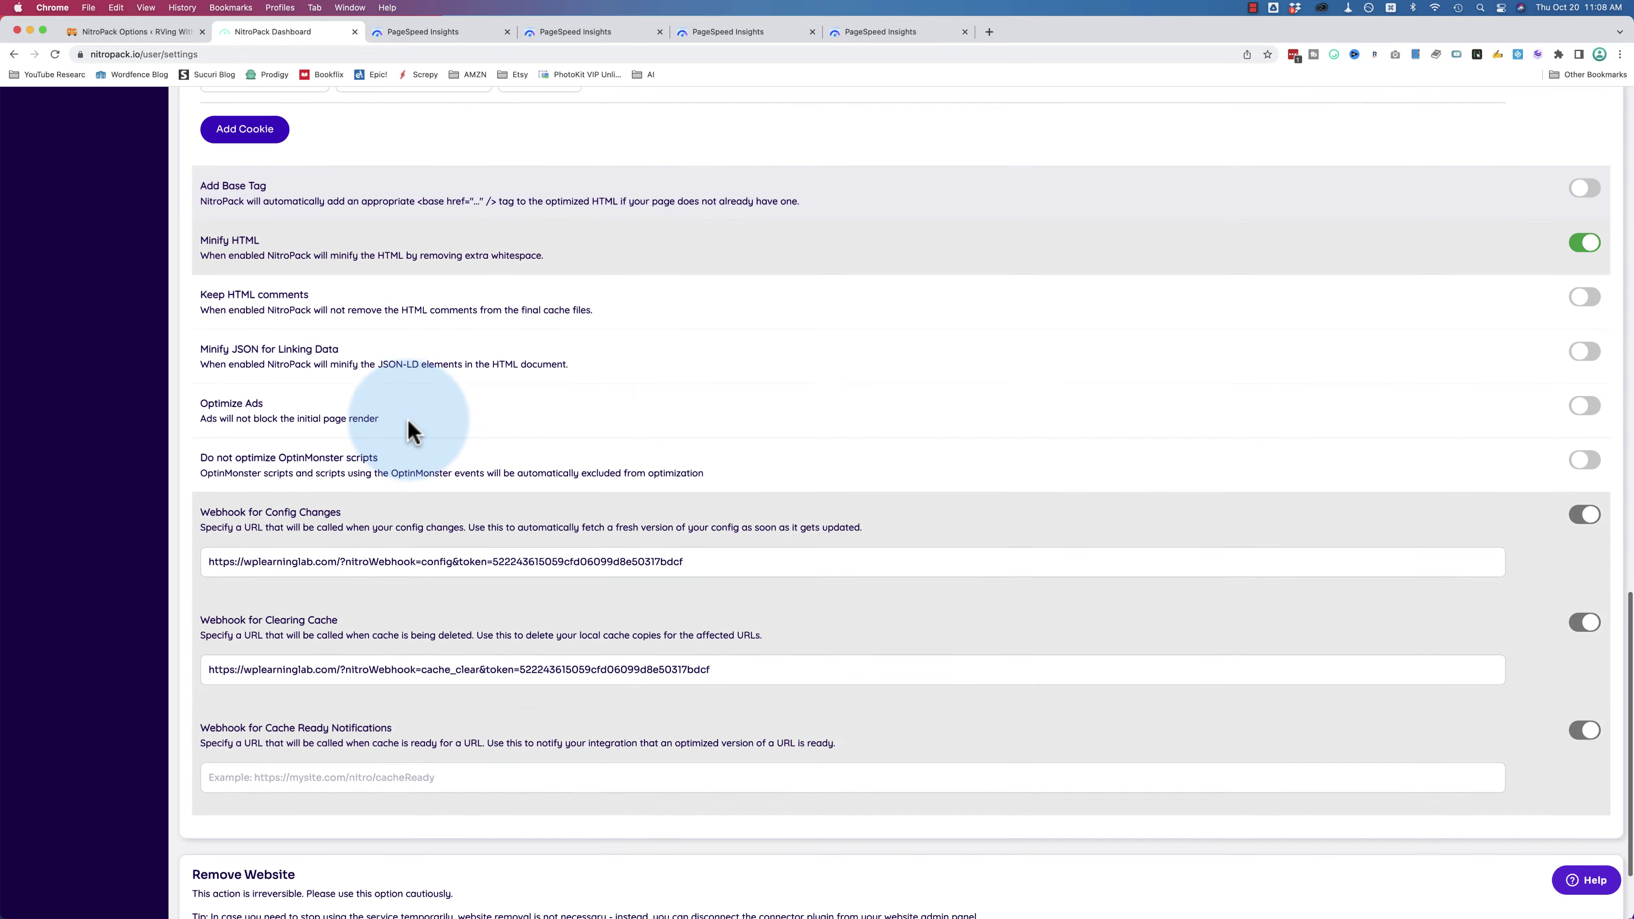
scroll(410, 428, up, 20)
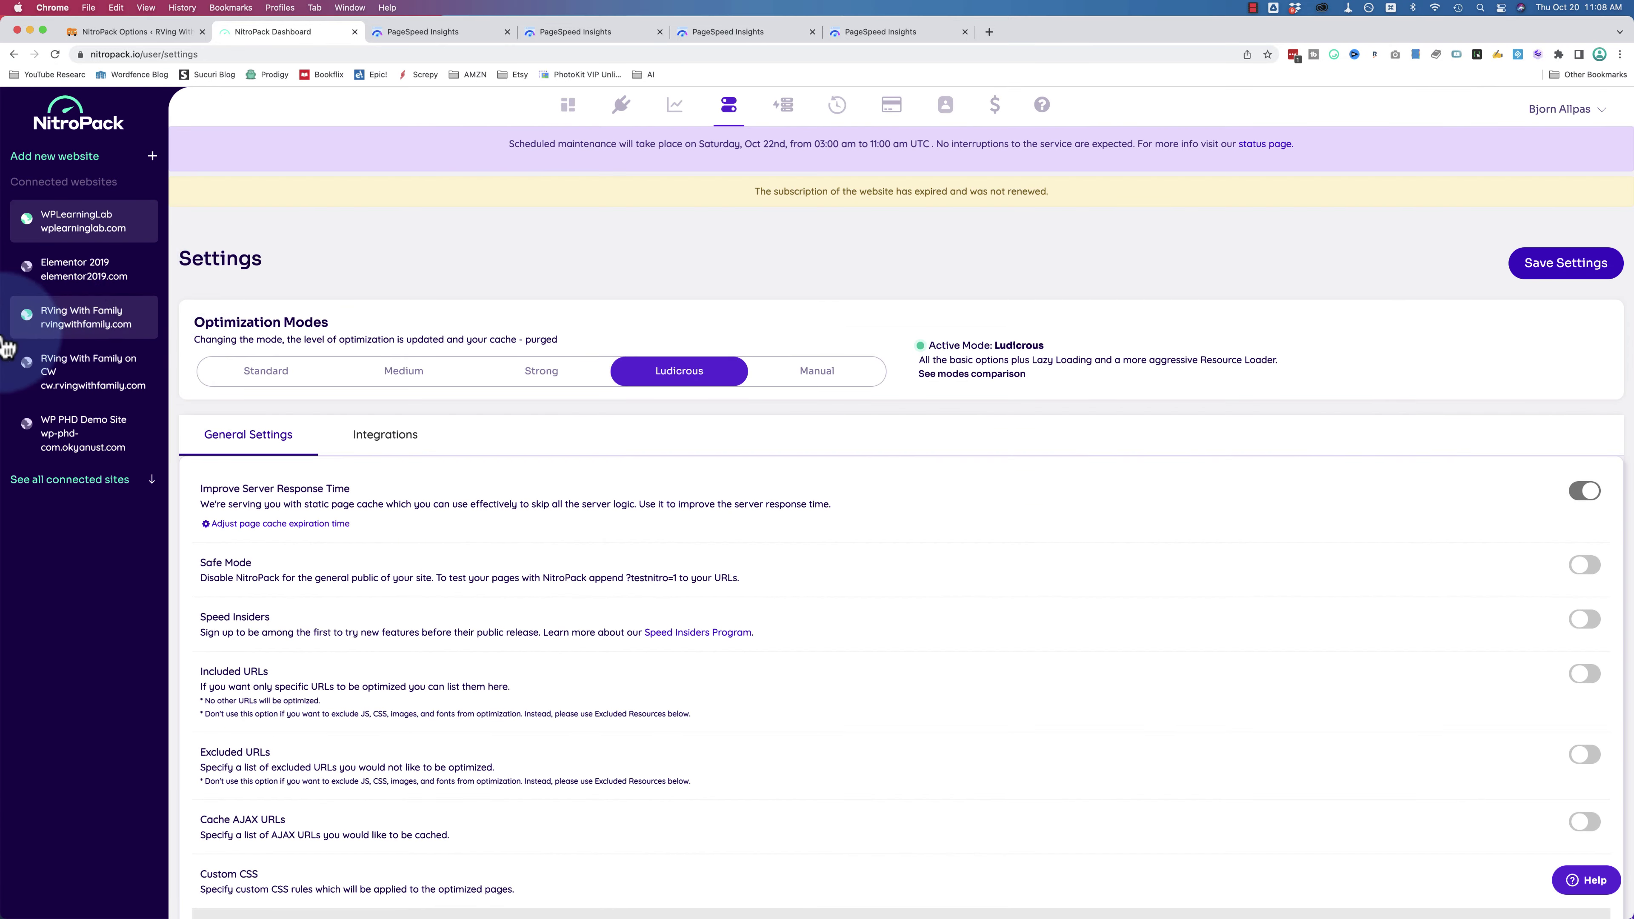
click(94, 330)
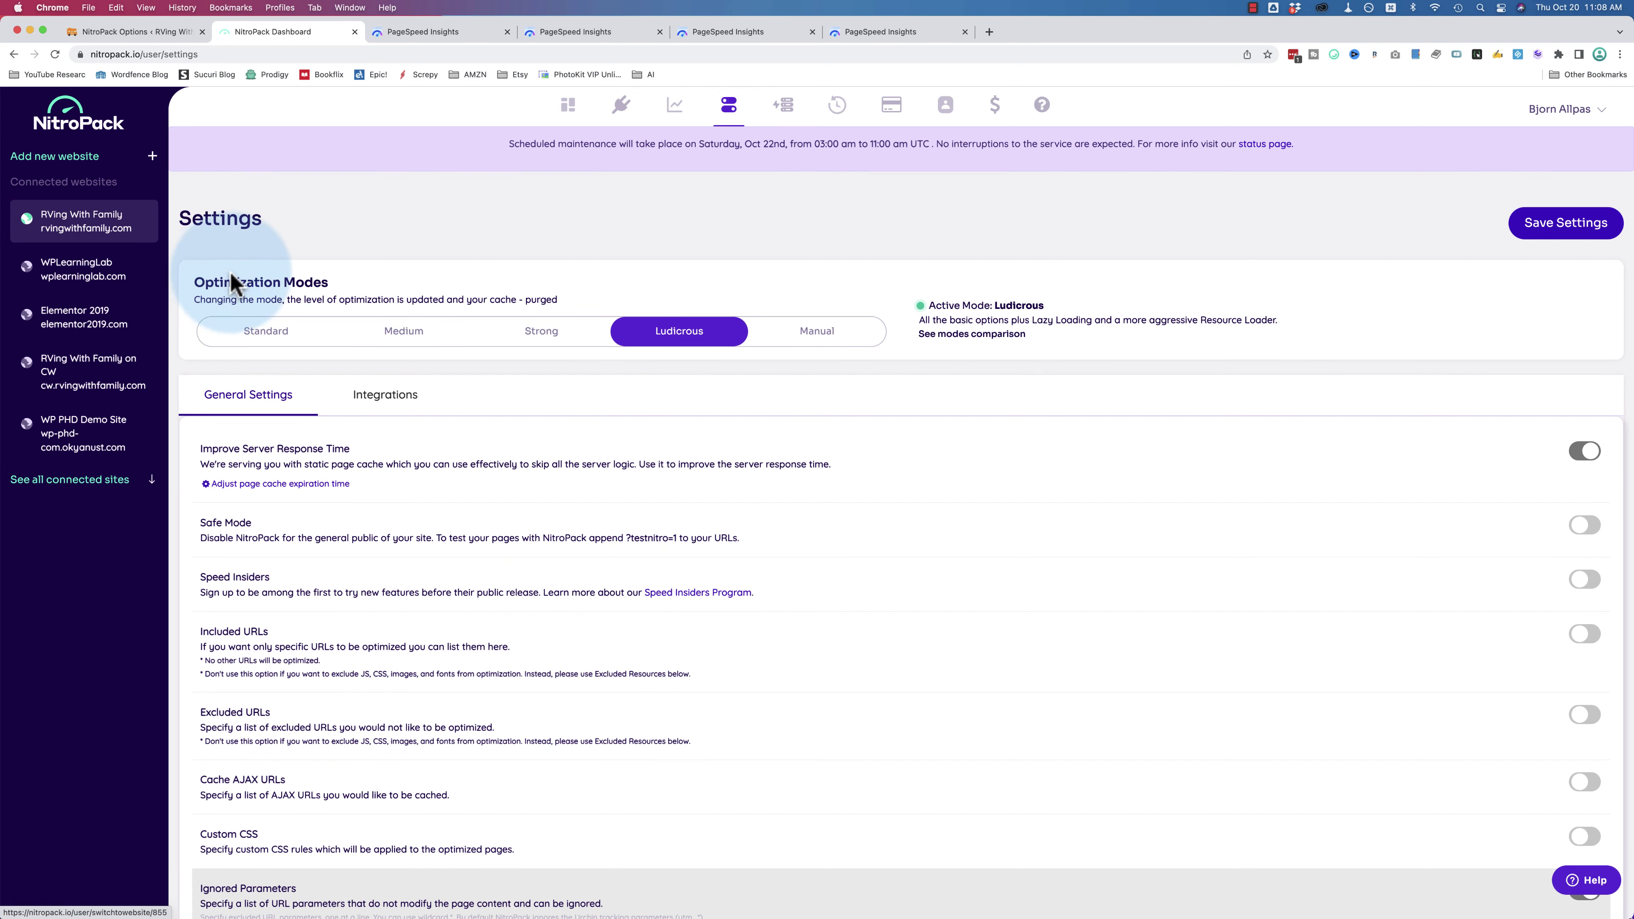
- Show the Integrations section, where Reverse Proxy, Cloudflare and Sucuri are disabled
scroll(501, 207, down, 3)
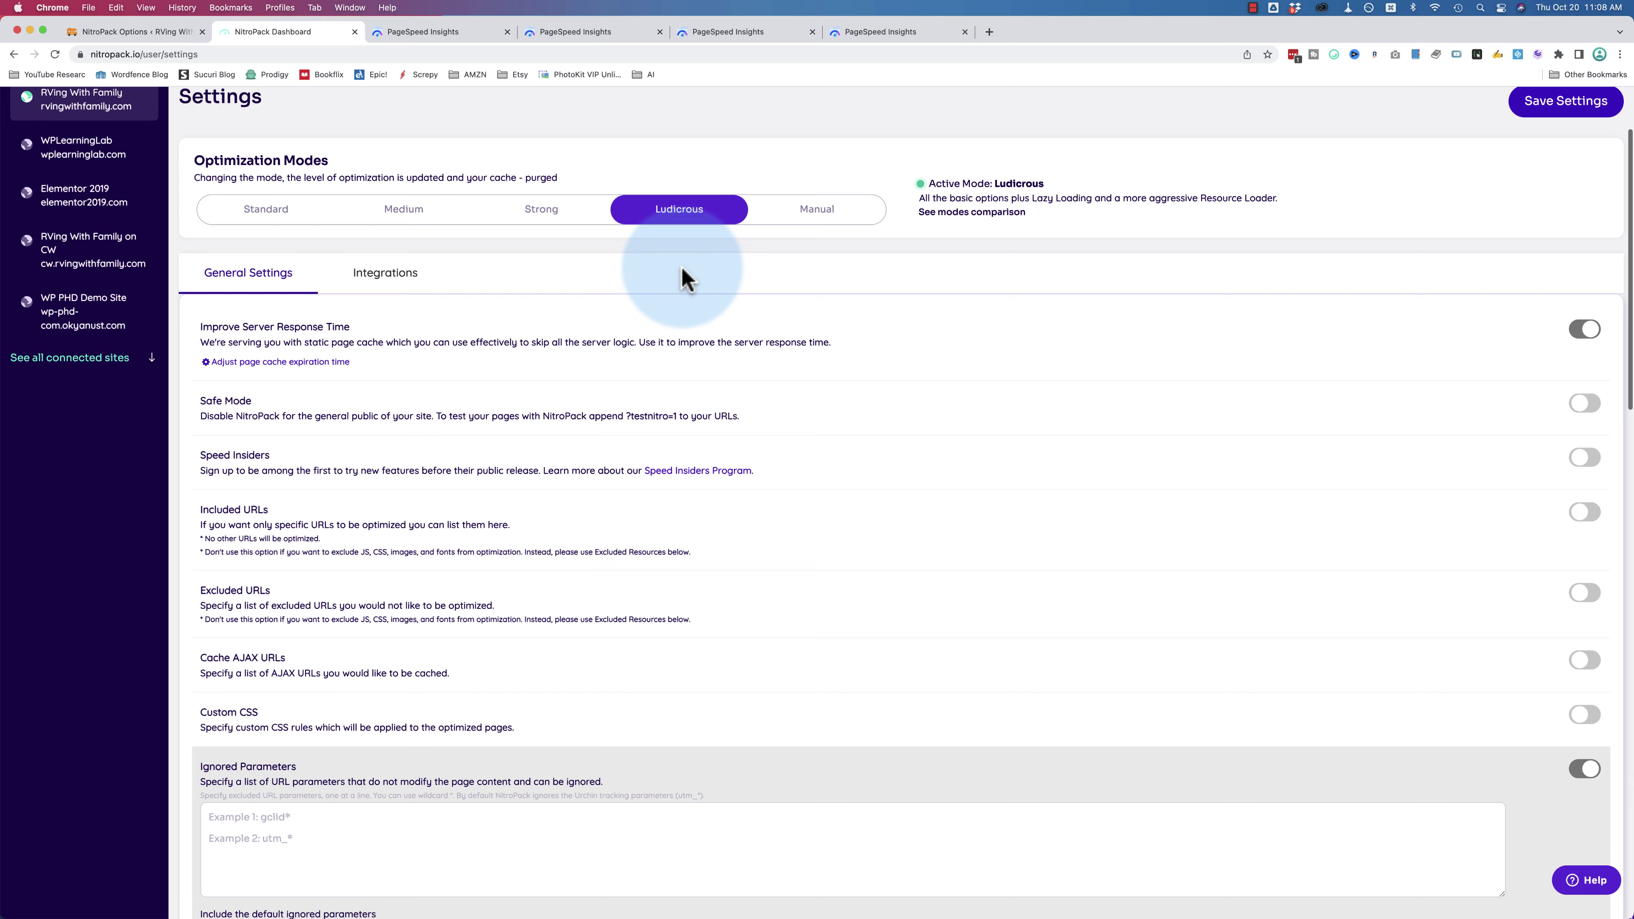
scroll(468, 401, down, 5)
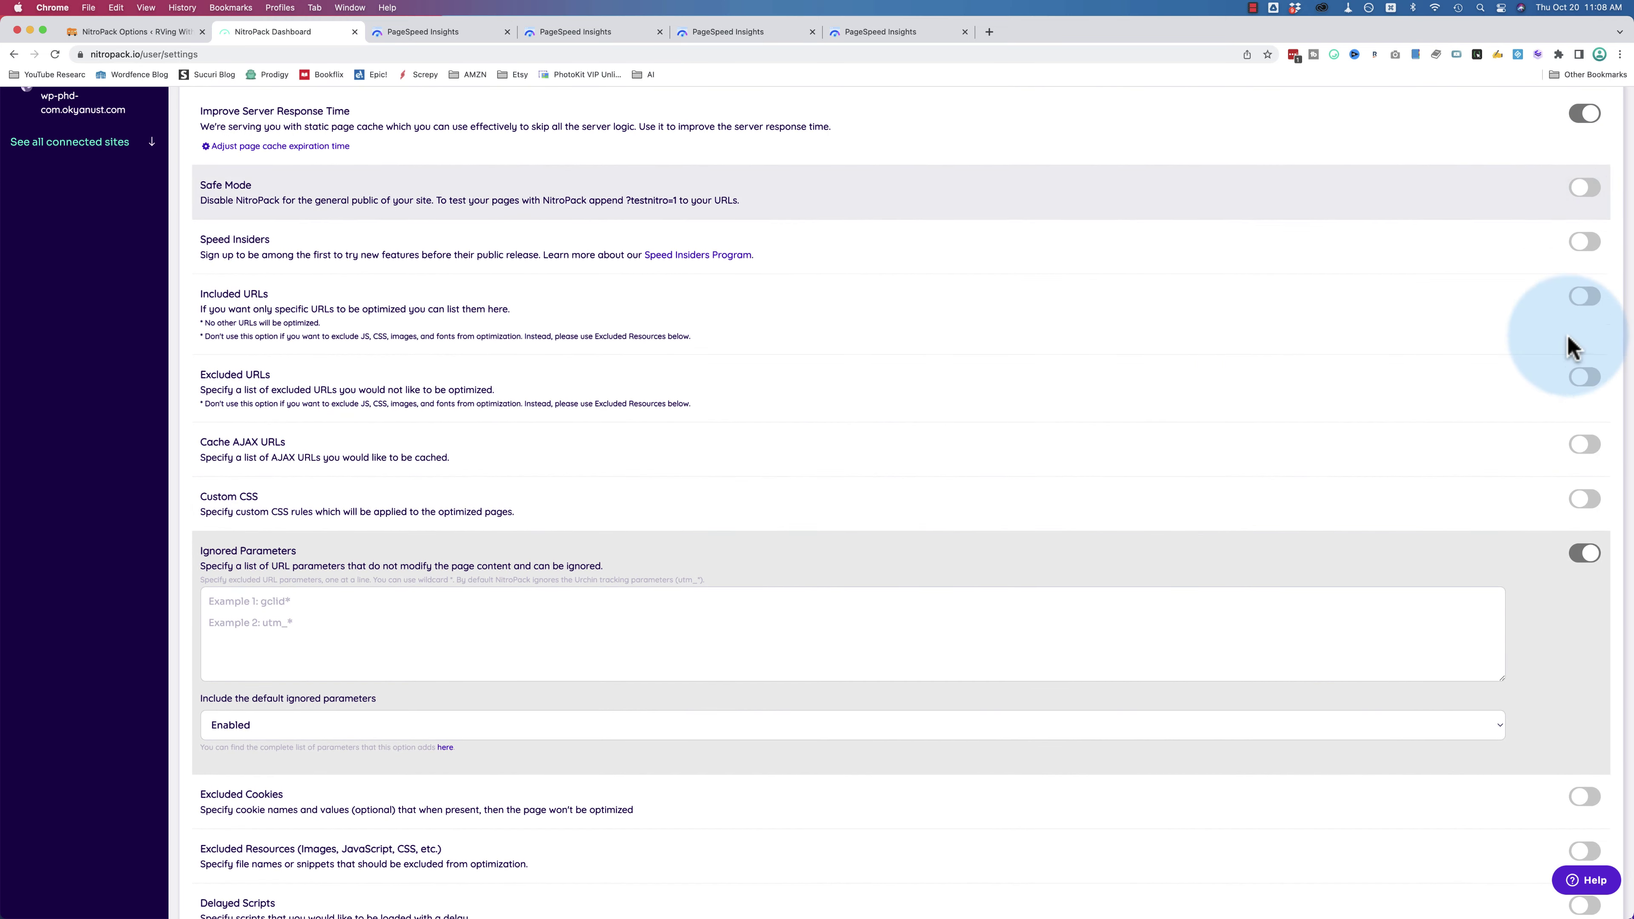
scroll(785, 476, down, 14)
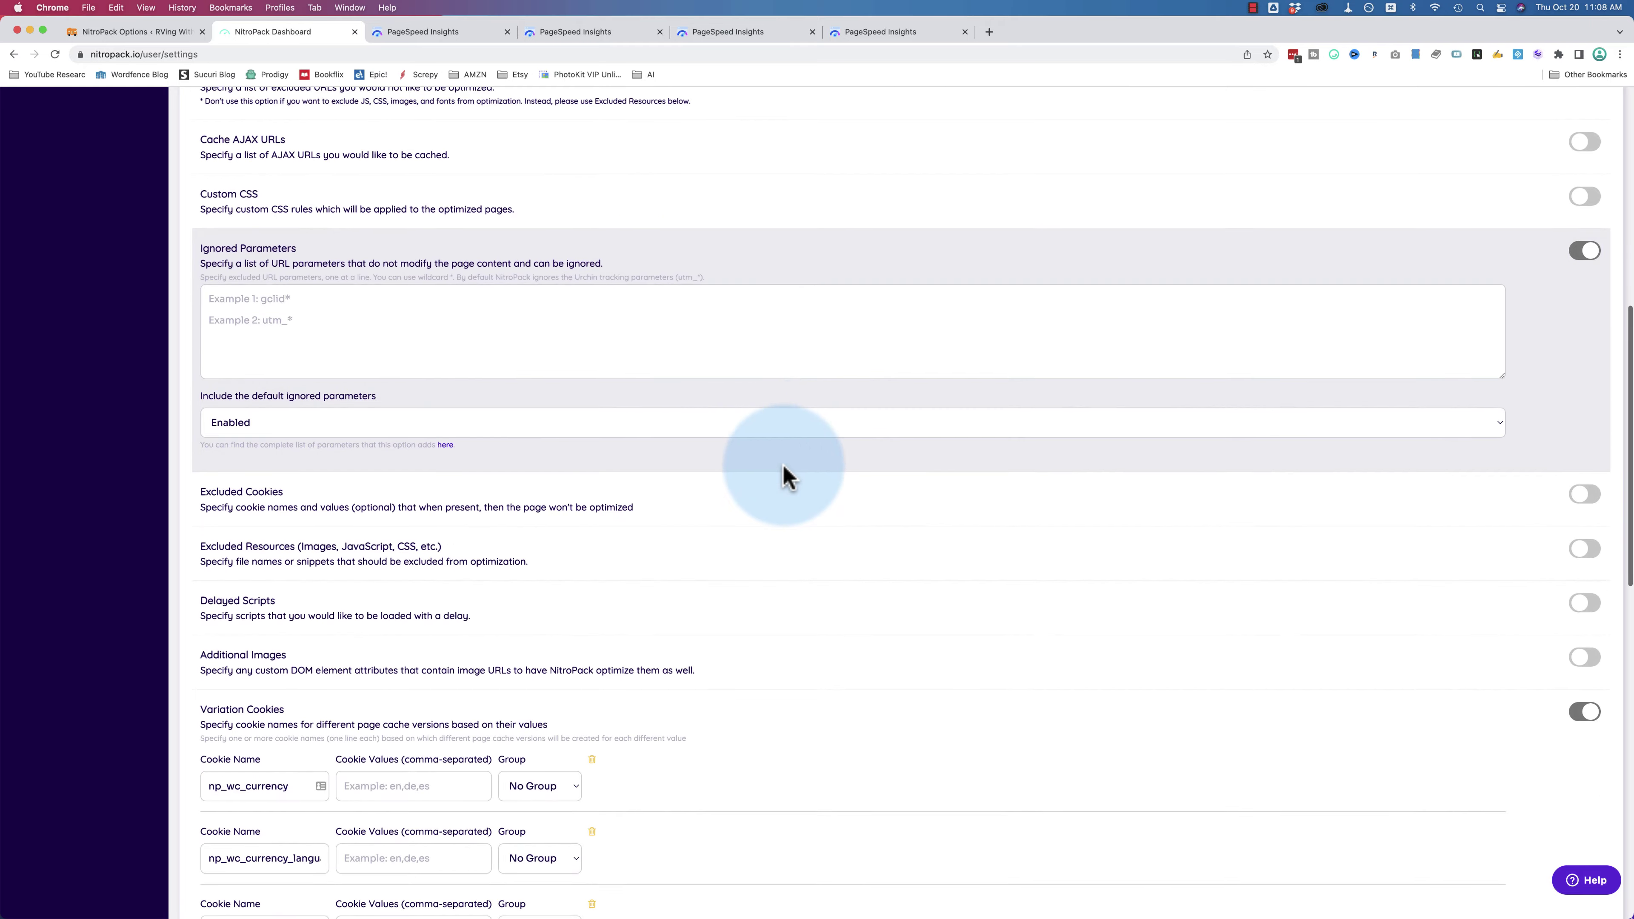
scroll(784, 668, down, 13)
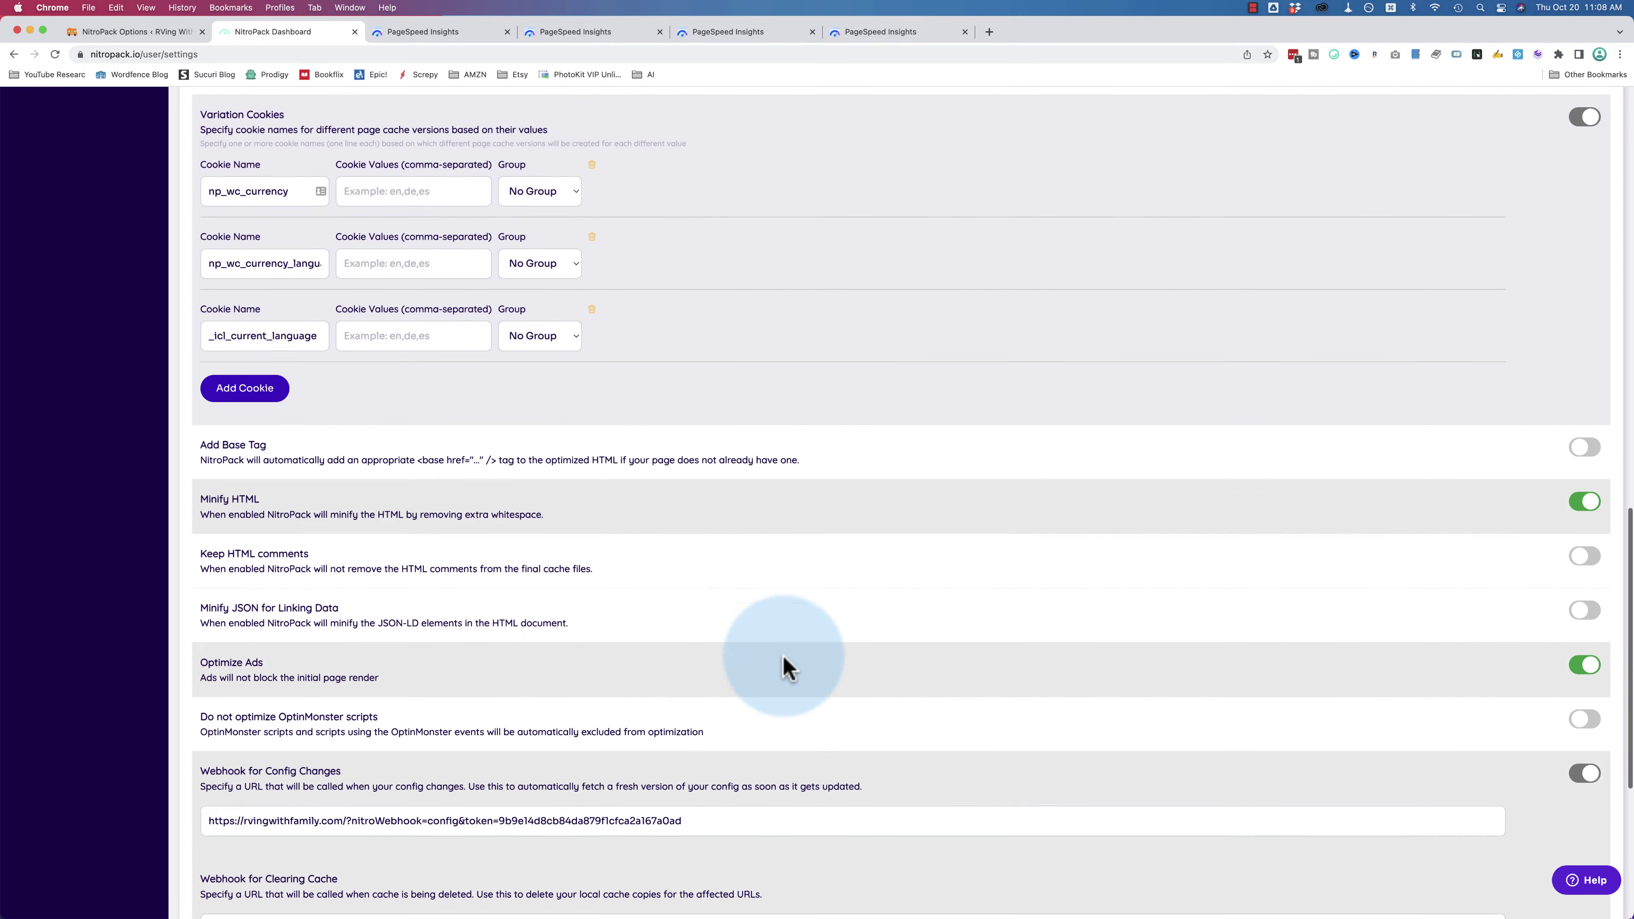
scroll(1261, 575, up, 20)
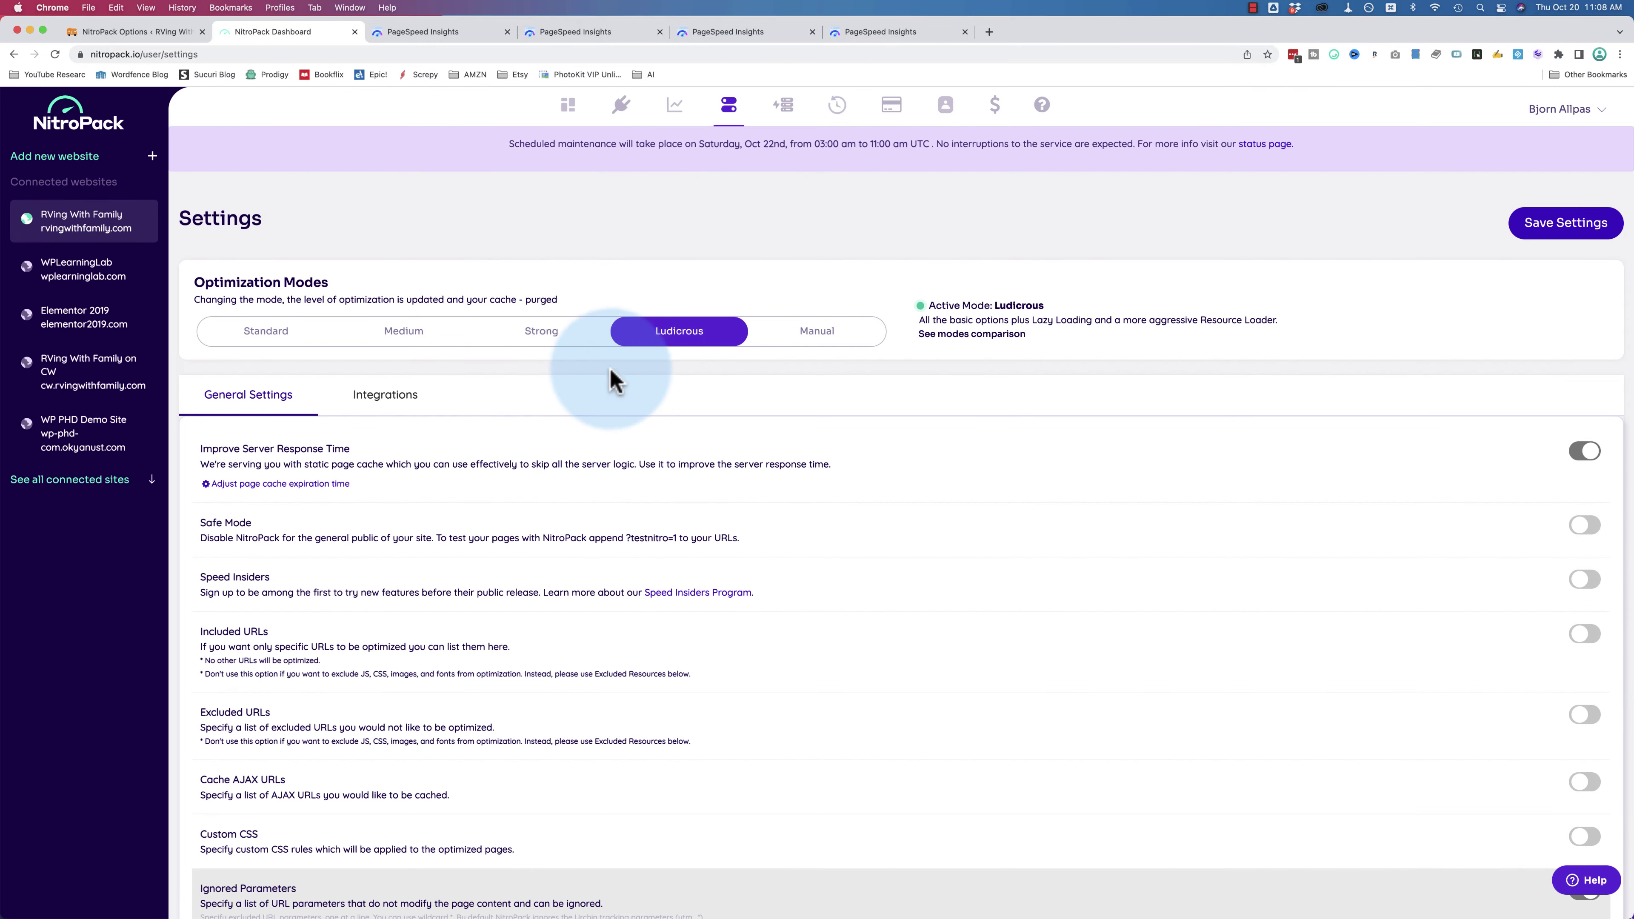
click(378, 400)
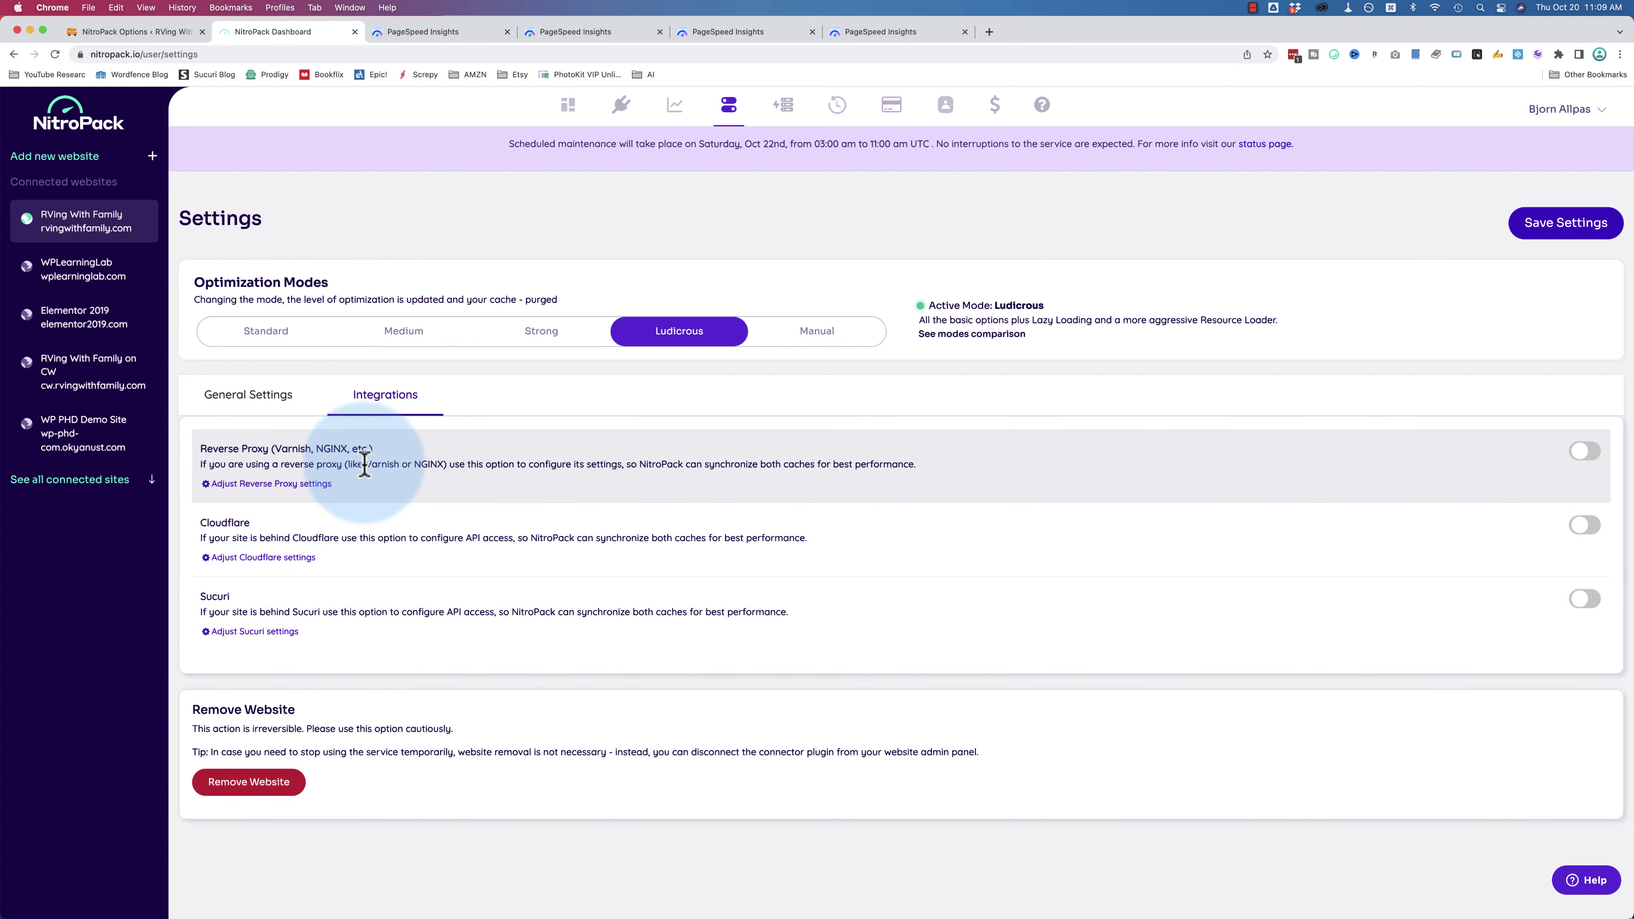
- Try the Standard and Manual optimization modes, then reselect Ludicrous with general settings showing
click(279, 341)
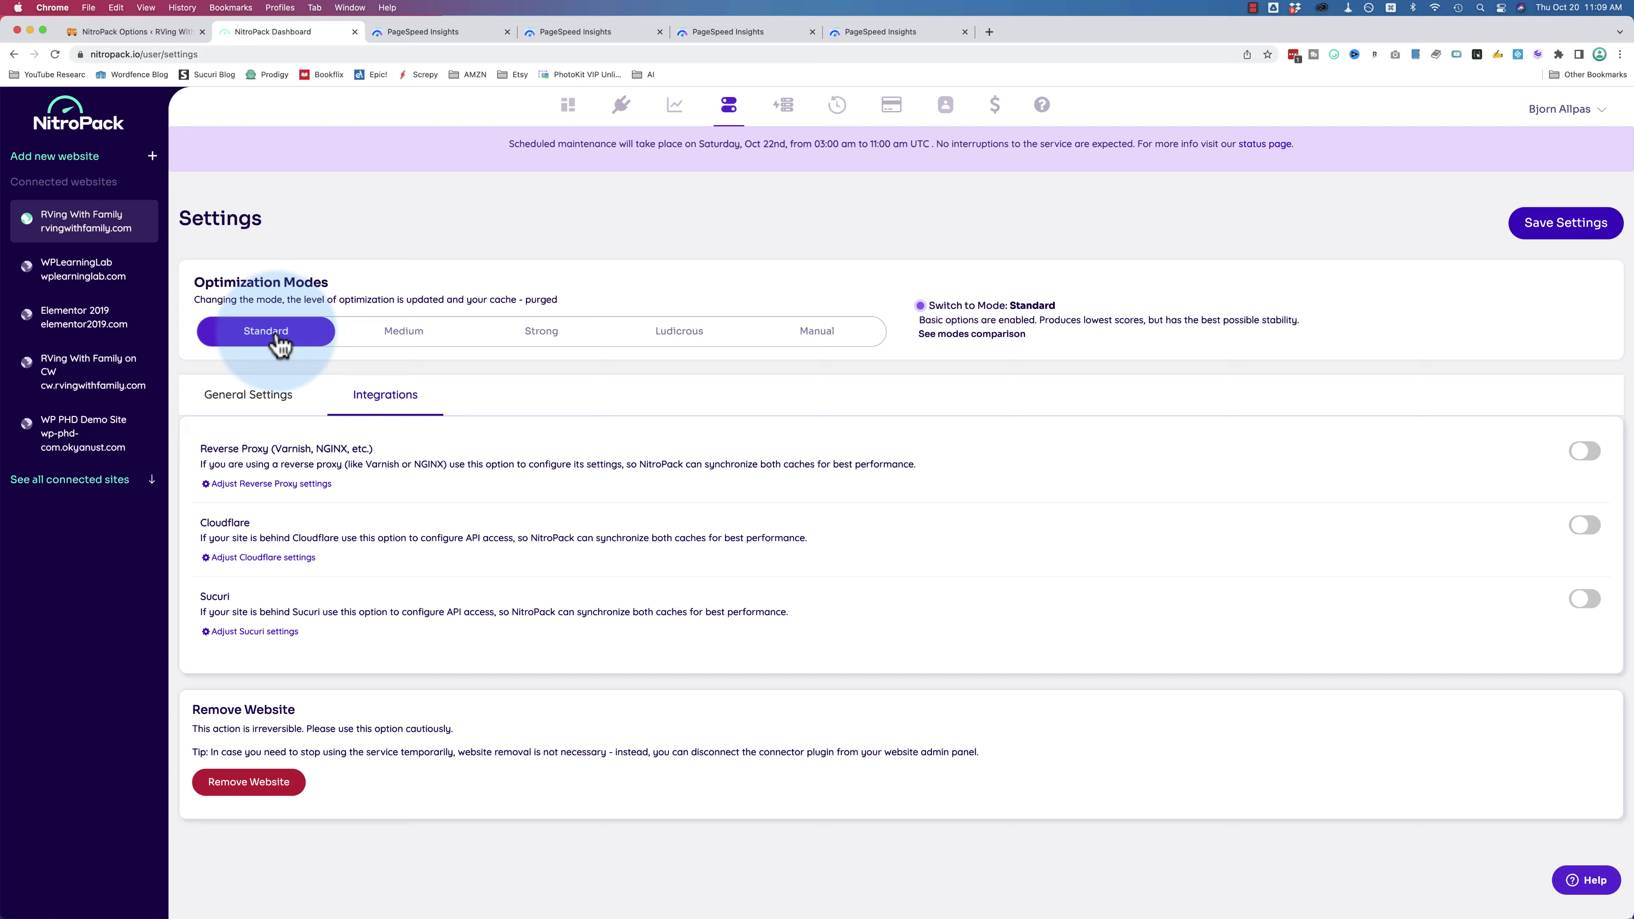
click(274, 386)
scroll(613, 460, down, 15)
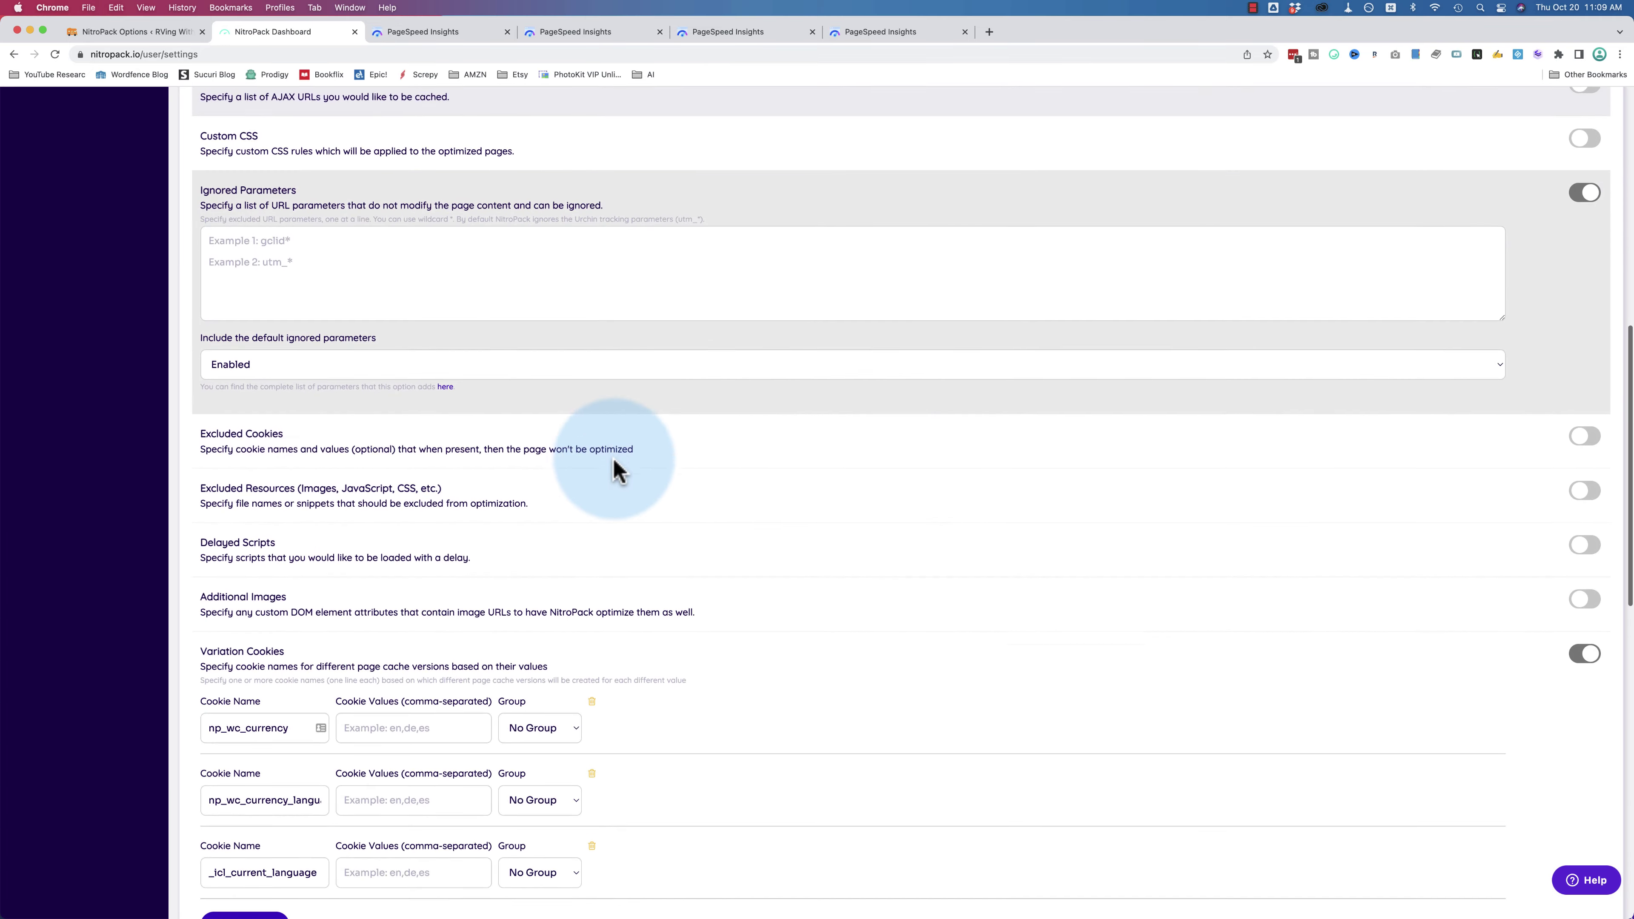
scroll(613, 460, down, 5)
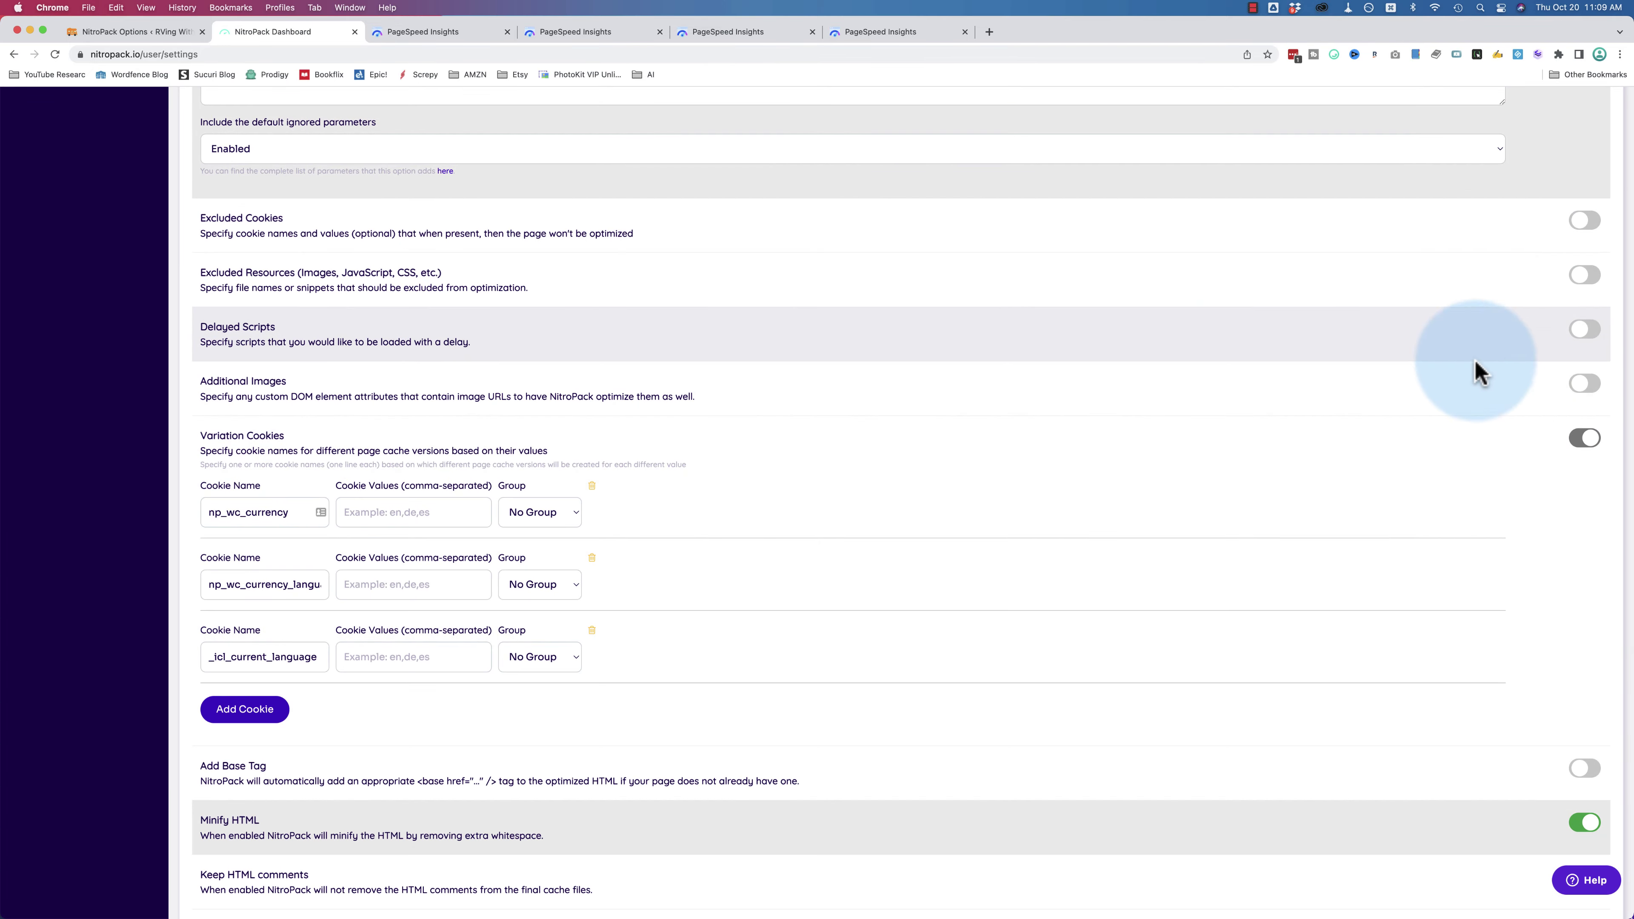
scroll(1423, 354, up, 20)
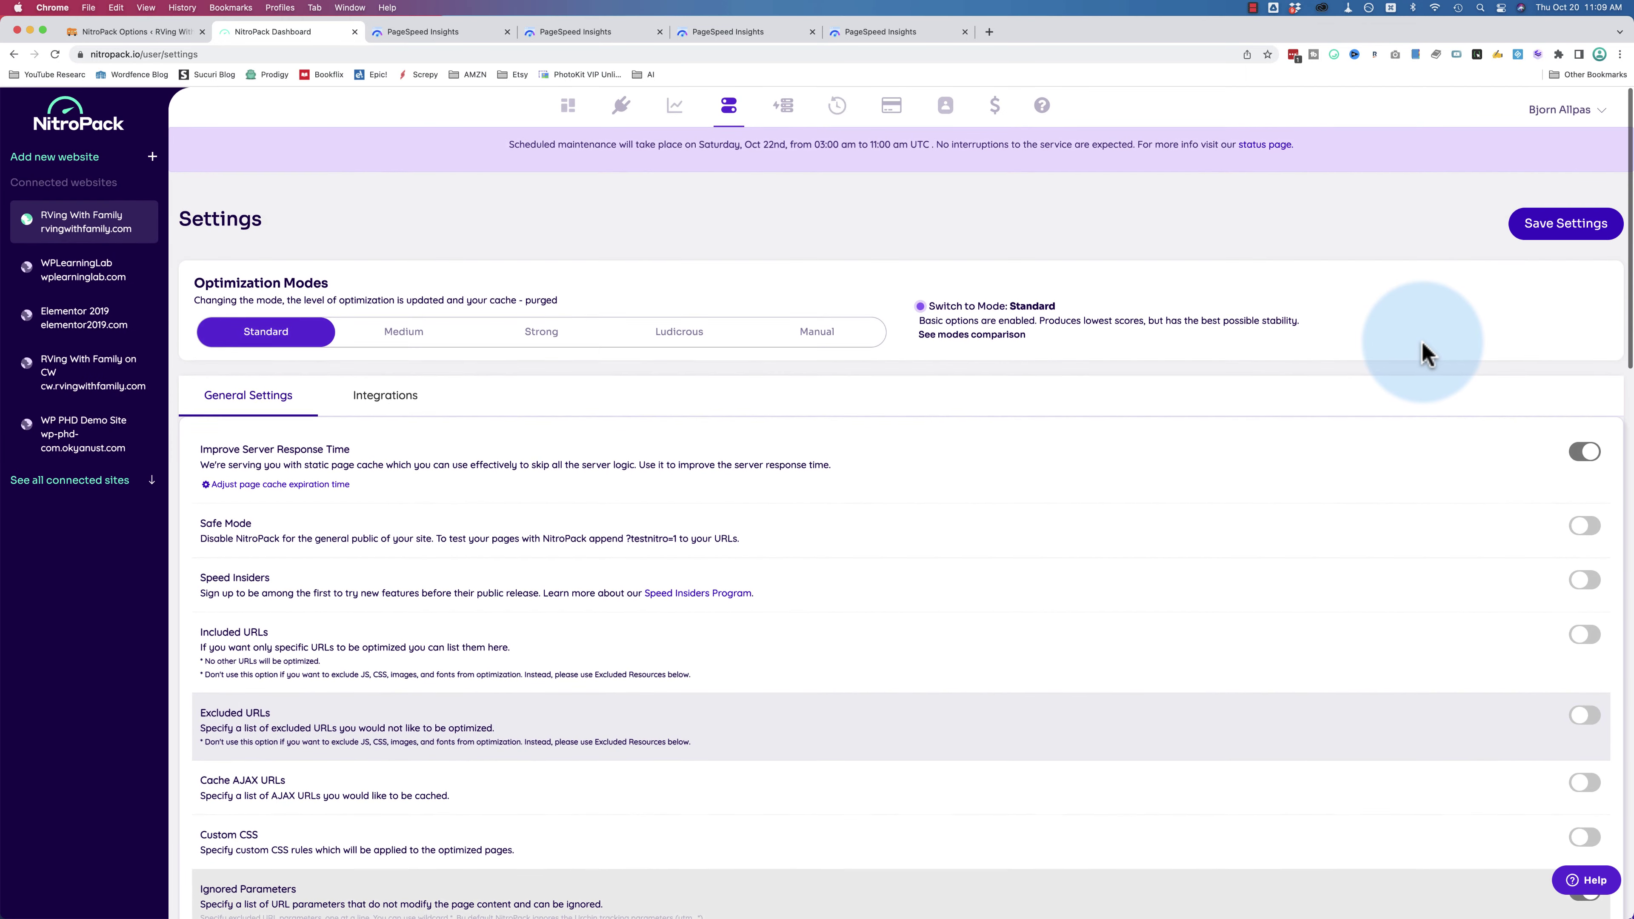
click(818, 339)
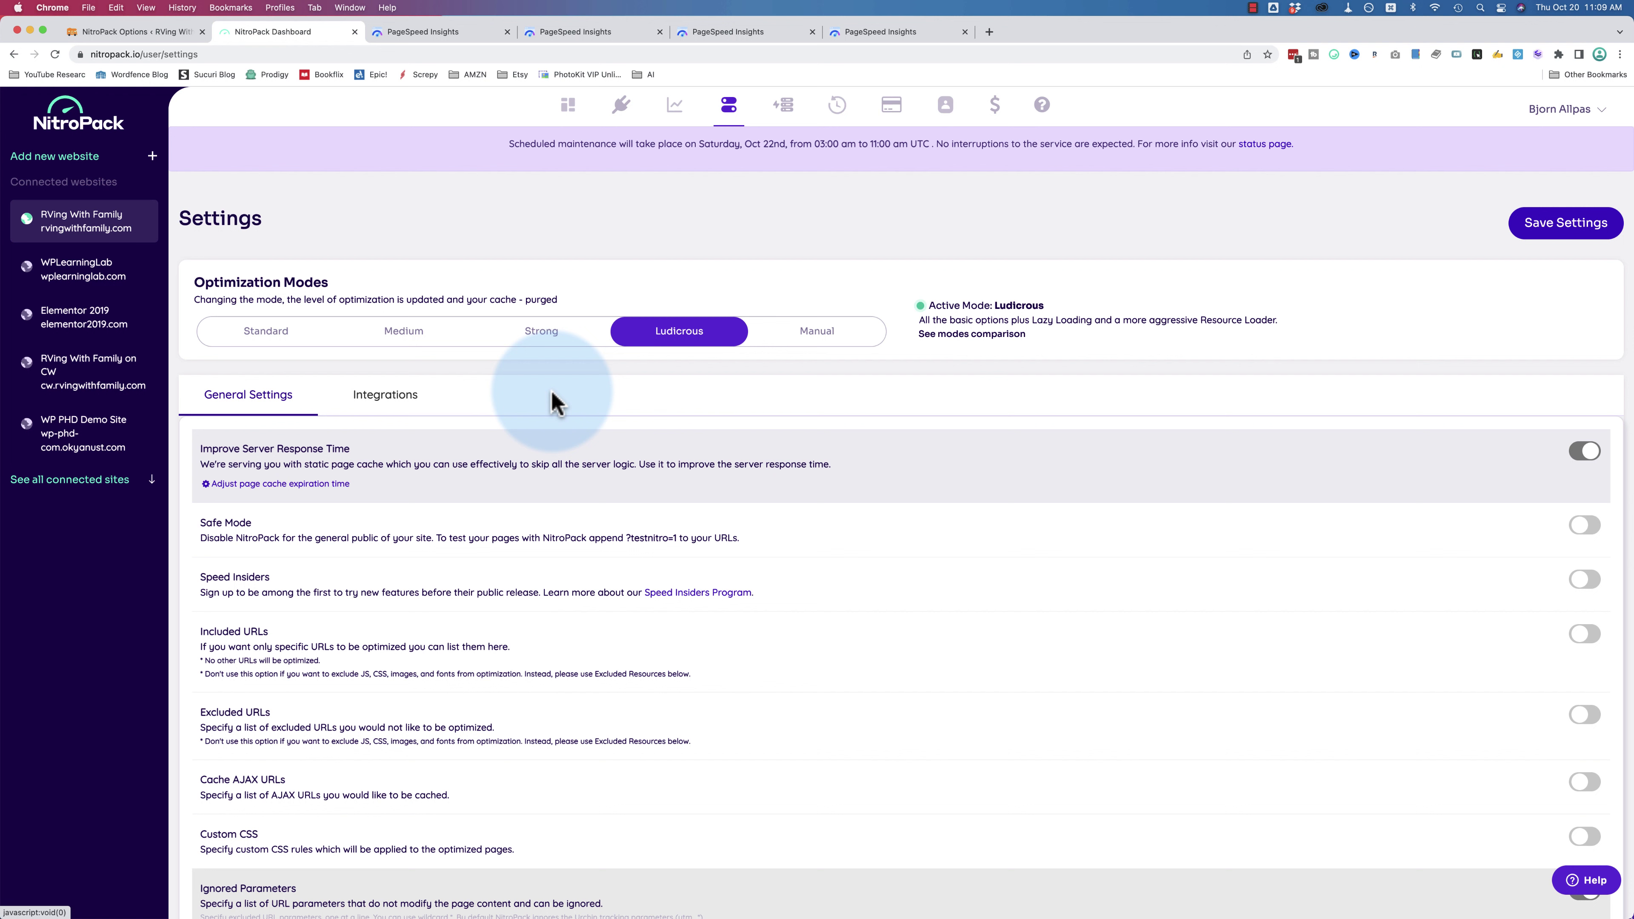
click(663, 332)
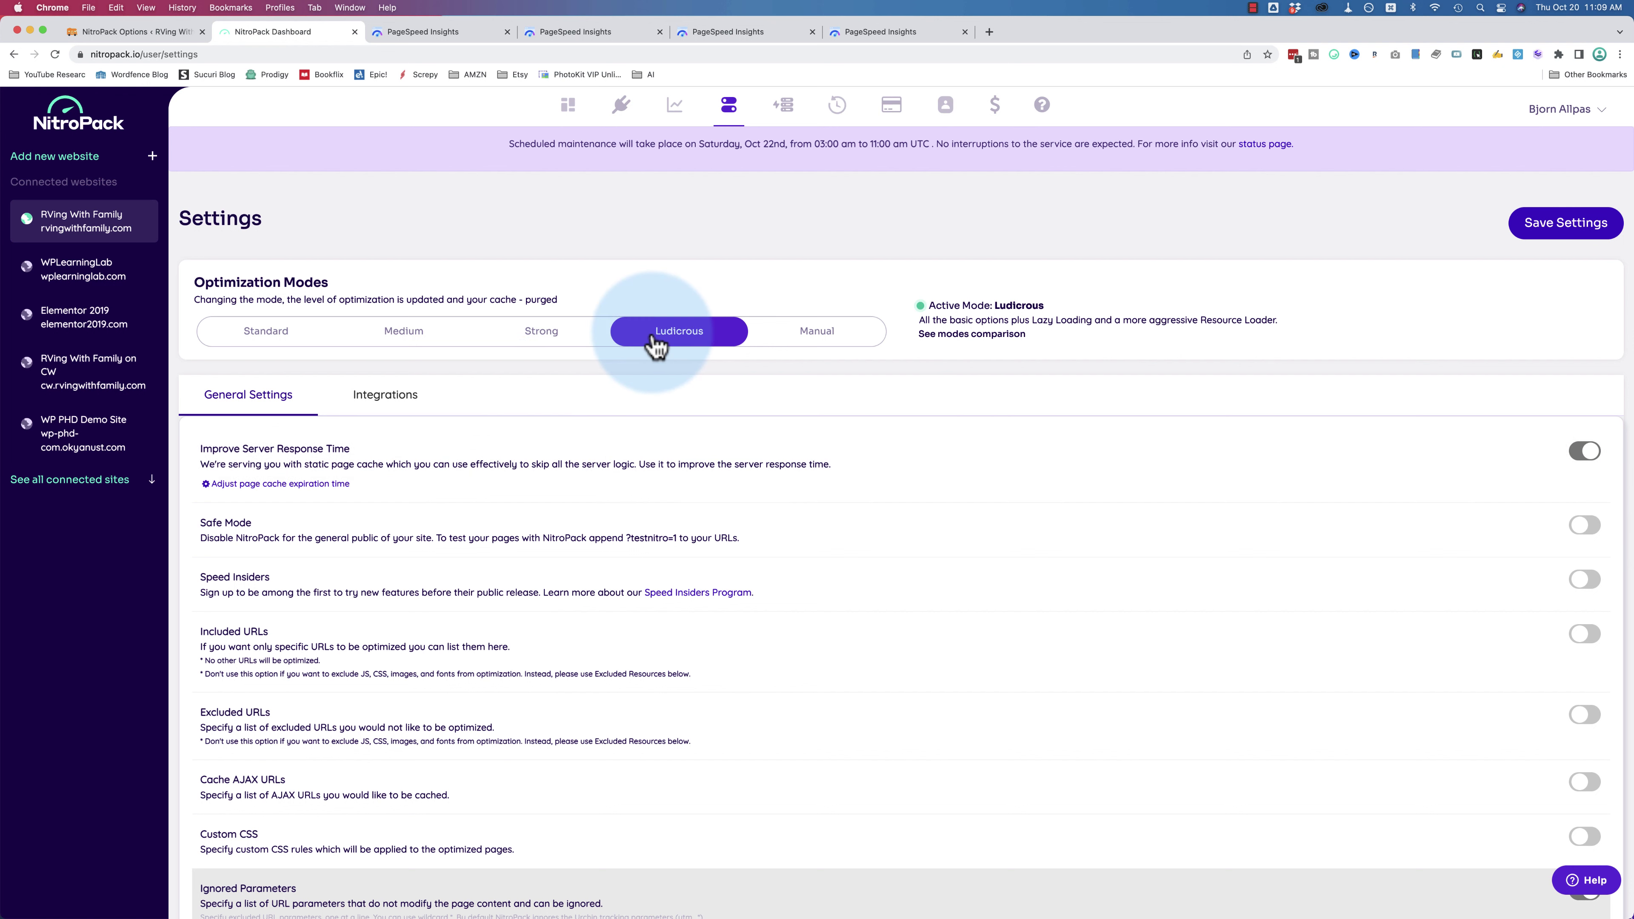
- Check the WordPress plugin's 2 optimized pages, then return to the NitroPack dashboard's site settings
click(165, 34)
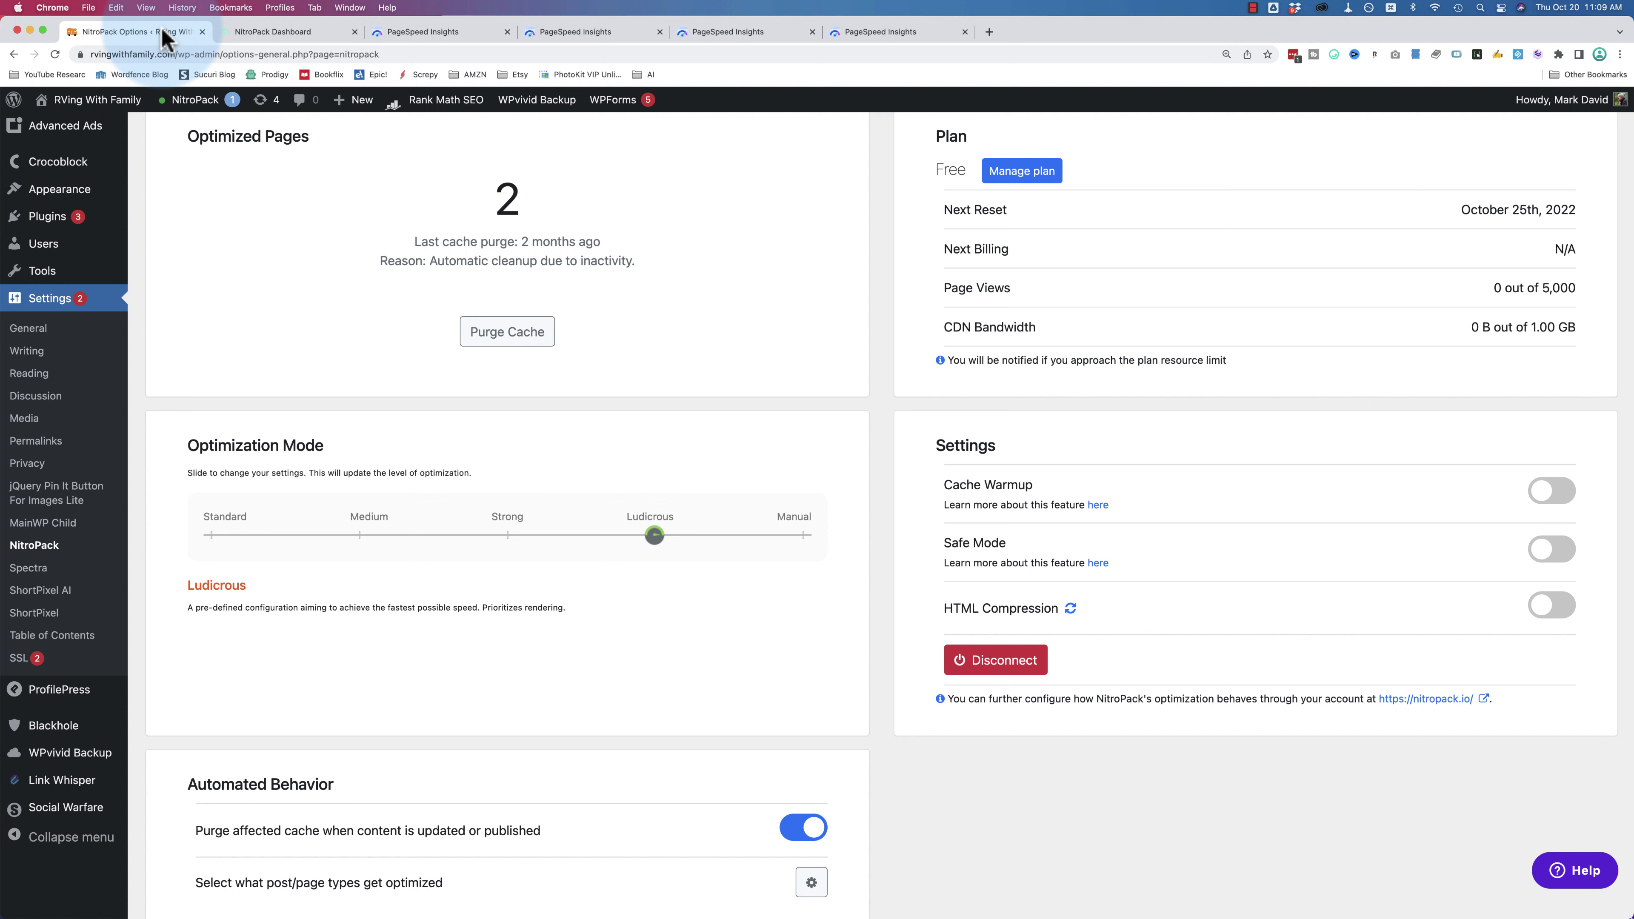
mouse_move(673, 532)
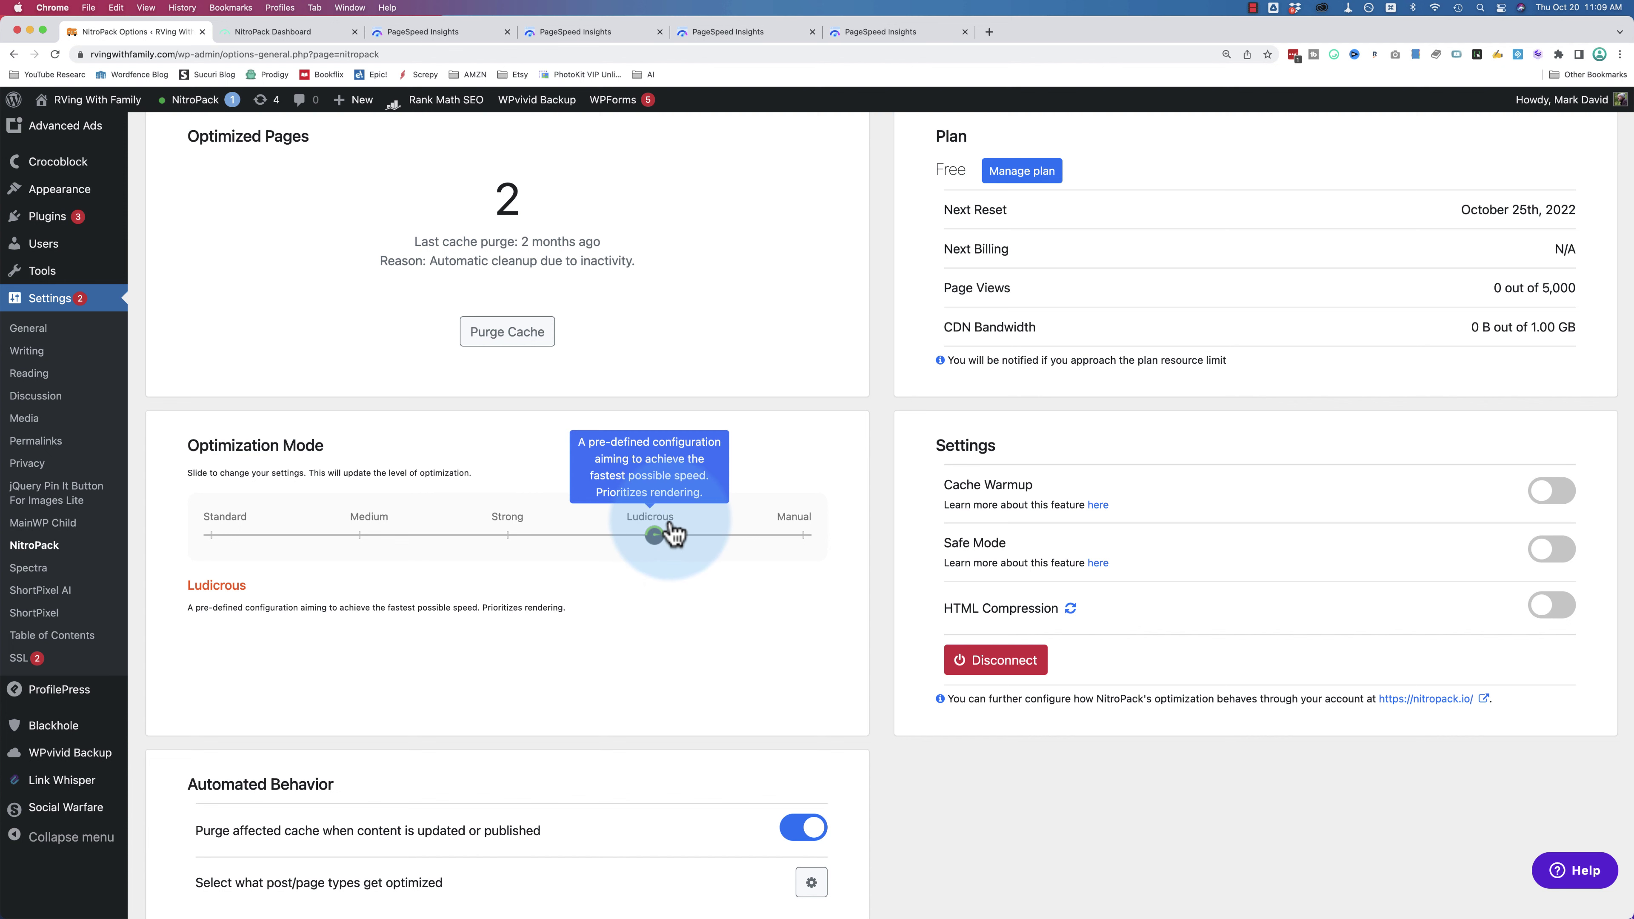
scroll(507, 409, up, 3)
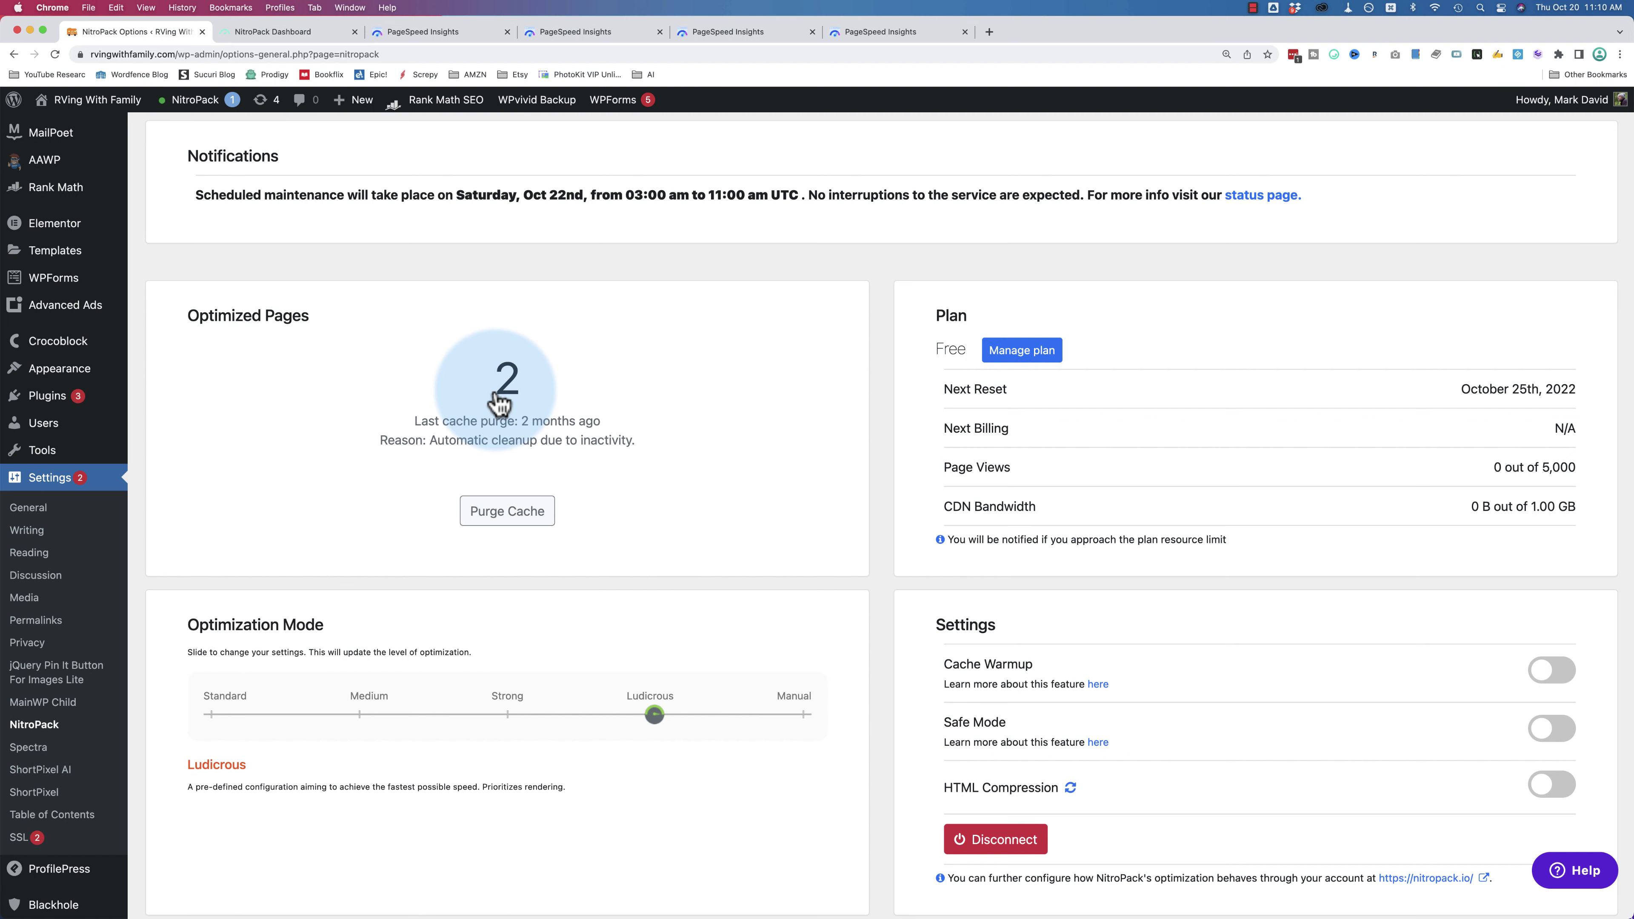
scroll(500, 404, down, 3)
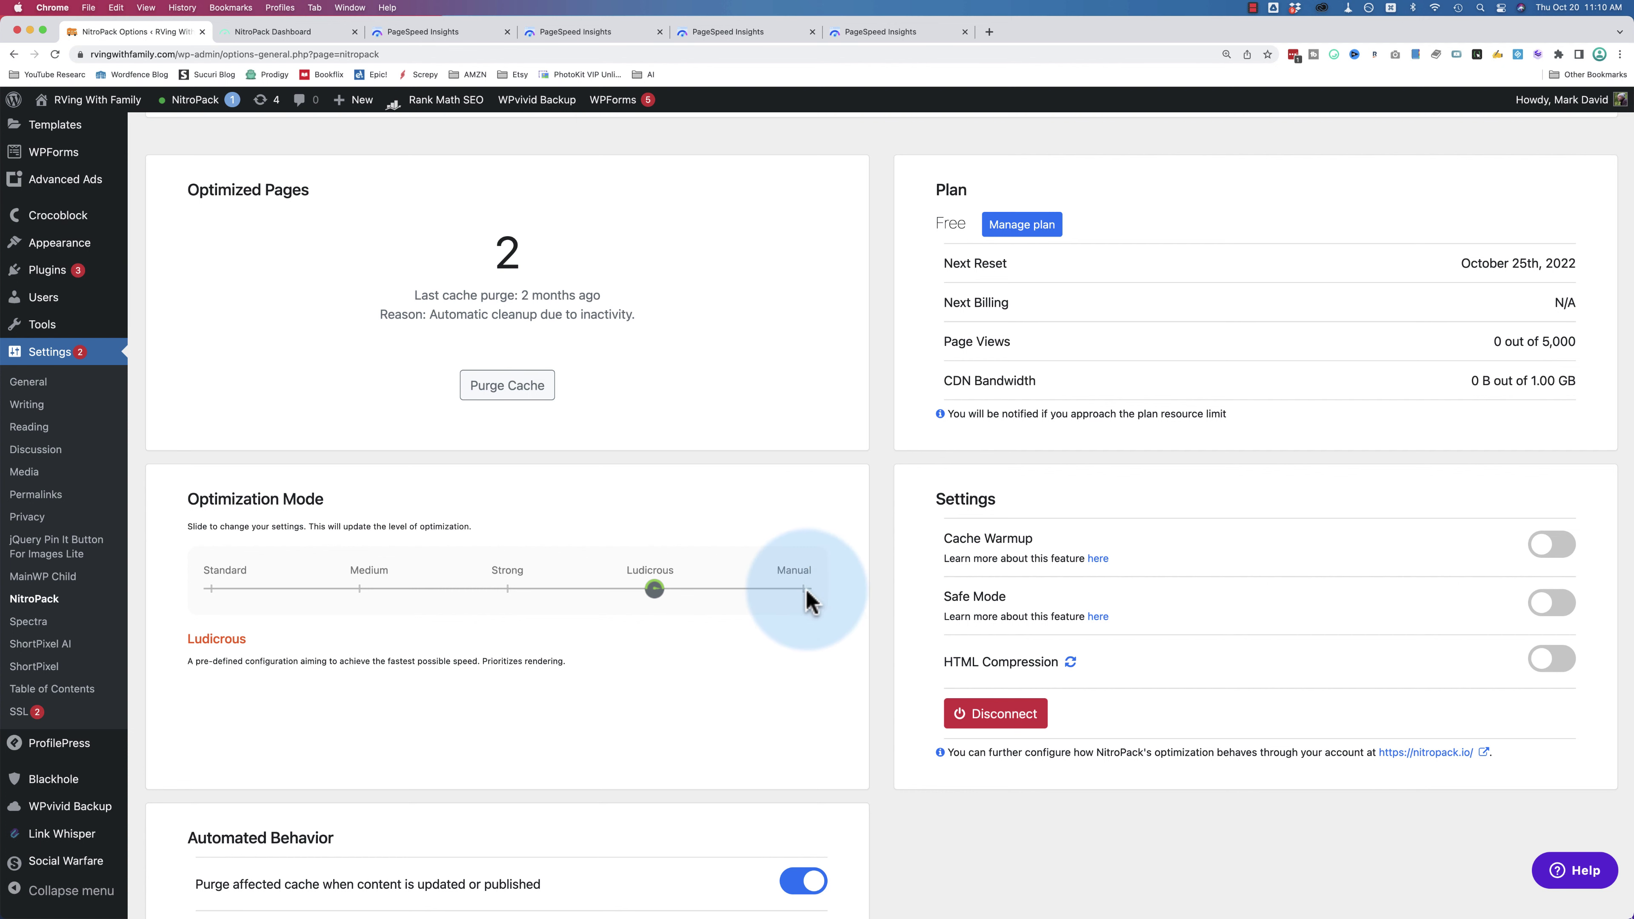
click(289, 32)
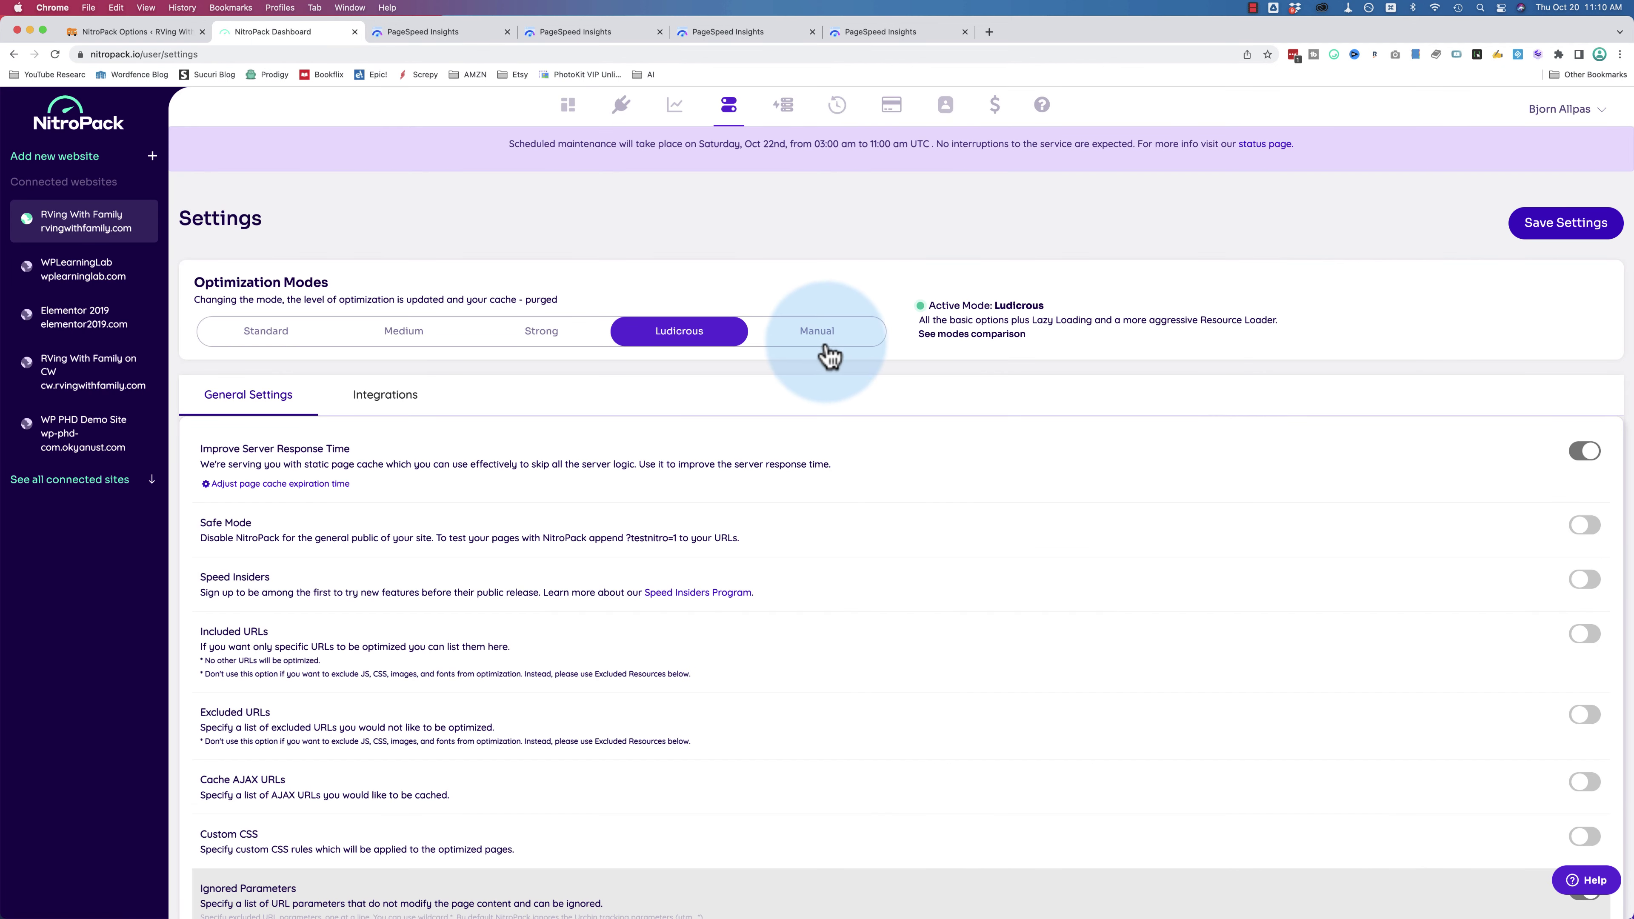
scroll(547, 457, down, 3)
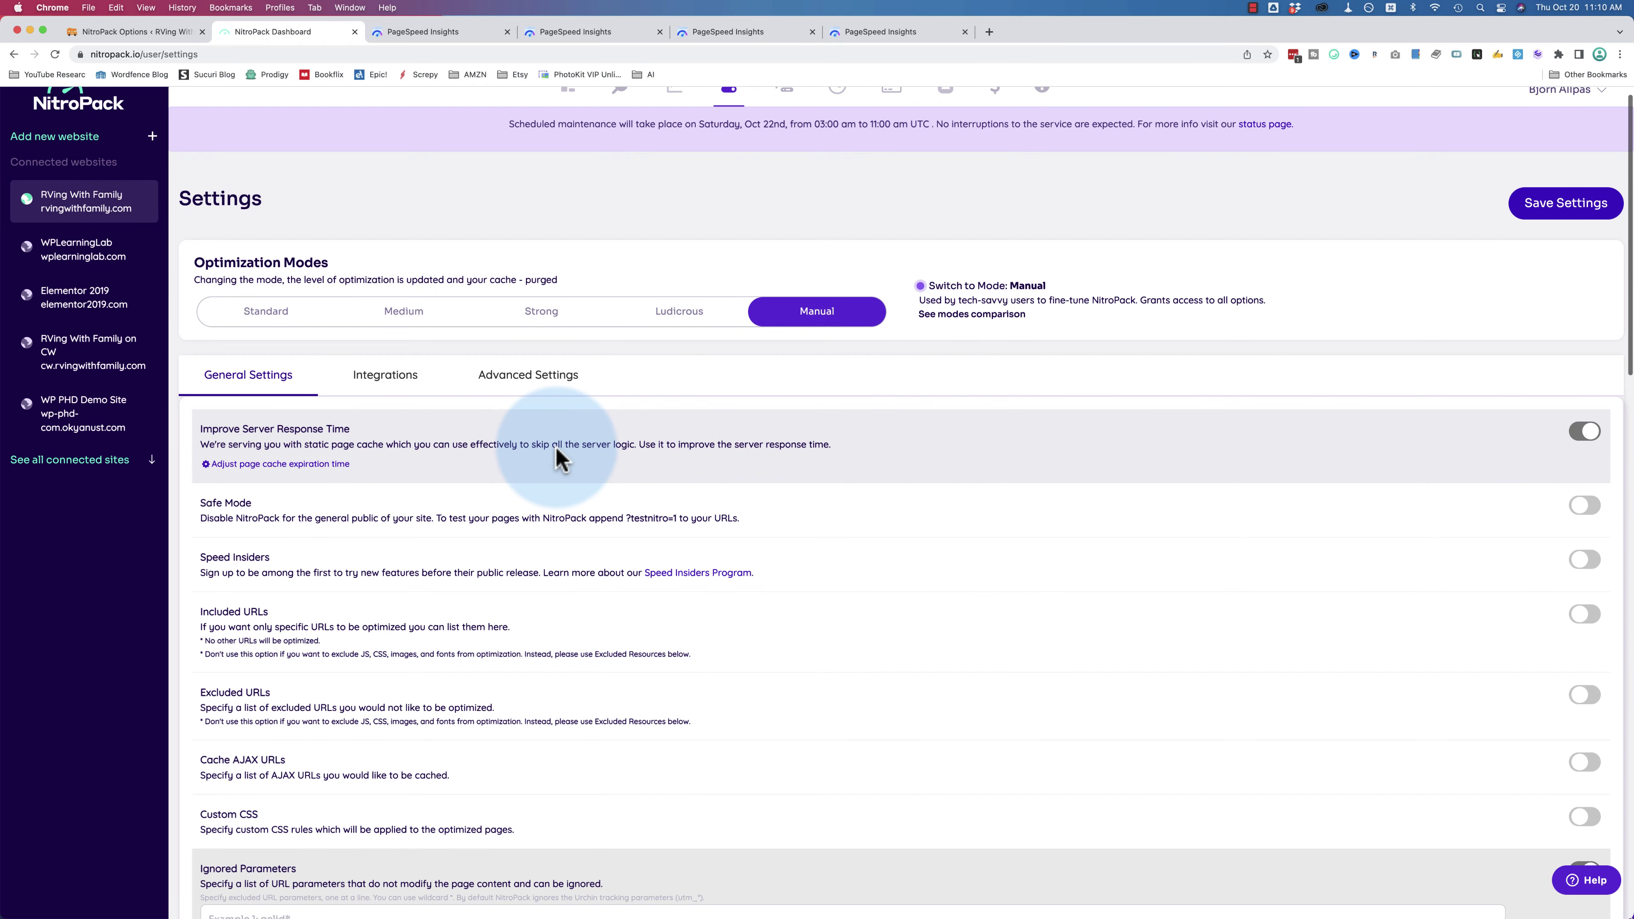
scroll(559, 459, down, 4)
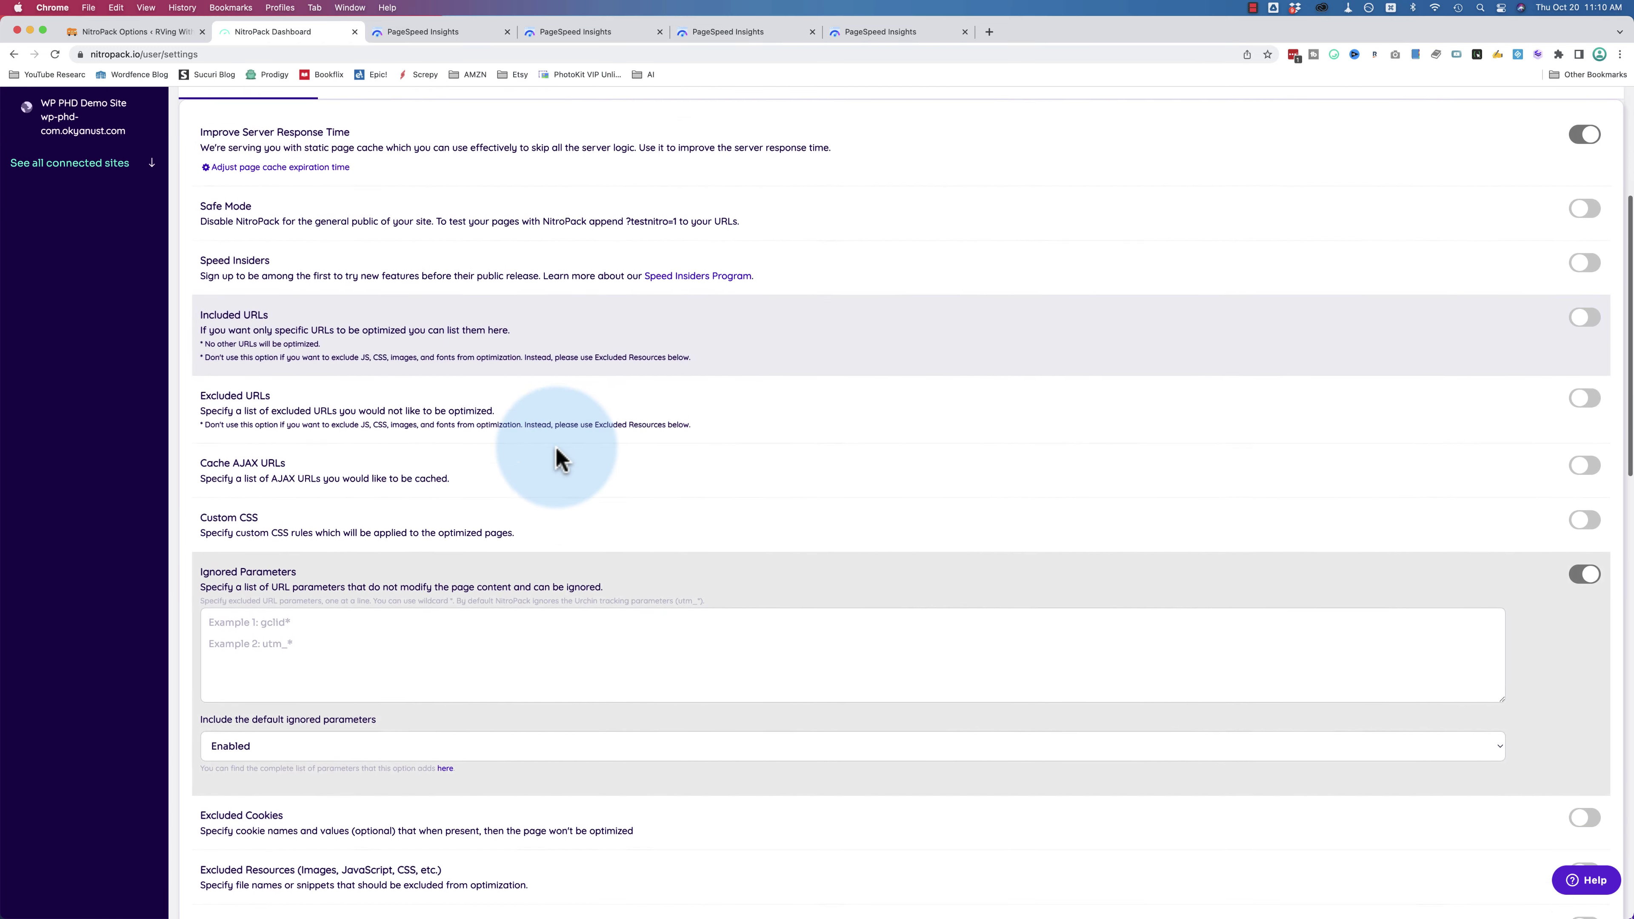
scroll(560, 458, down, 6)
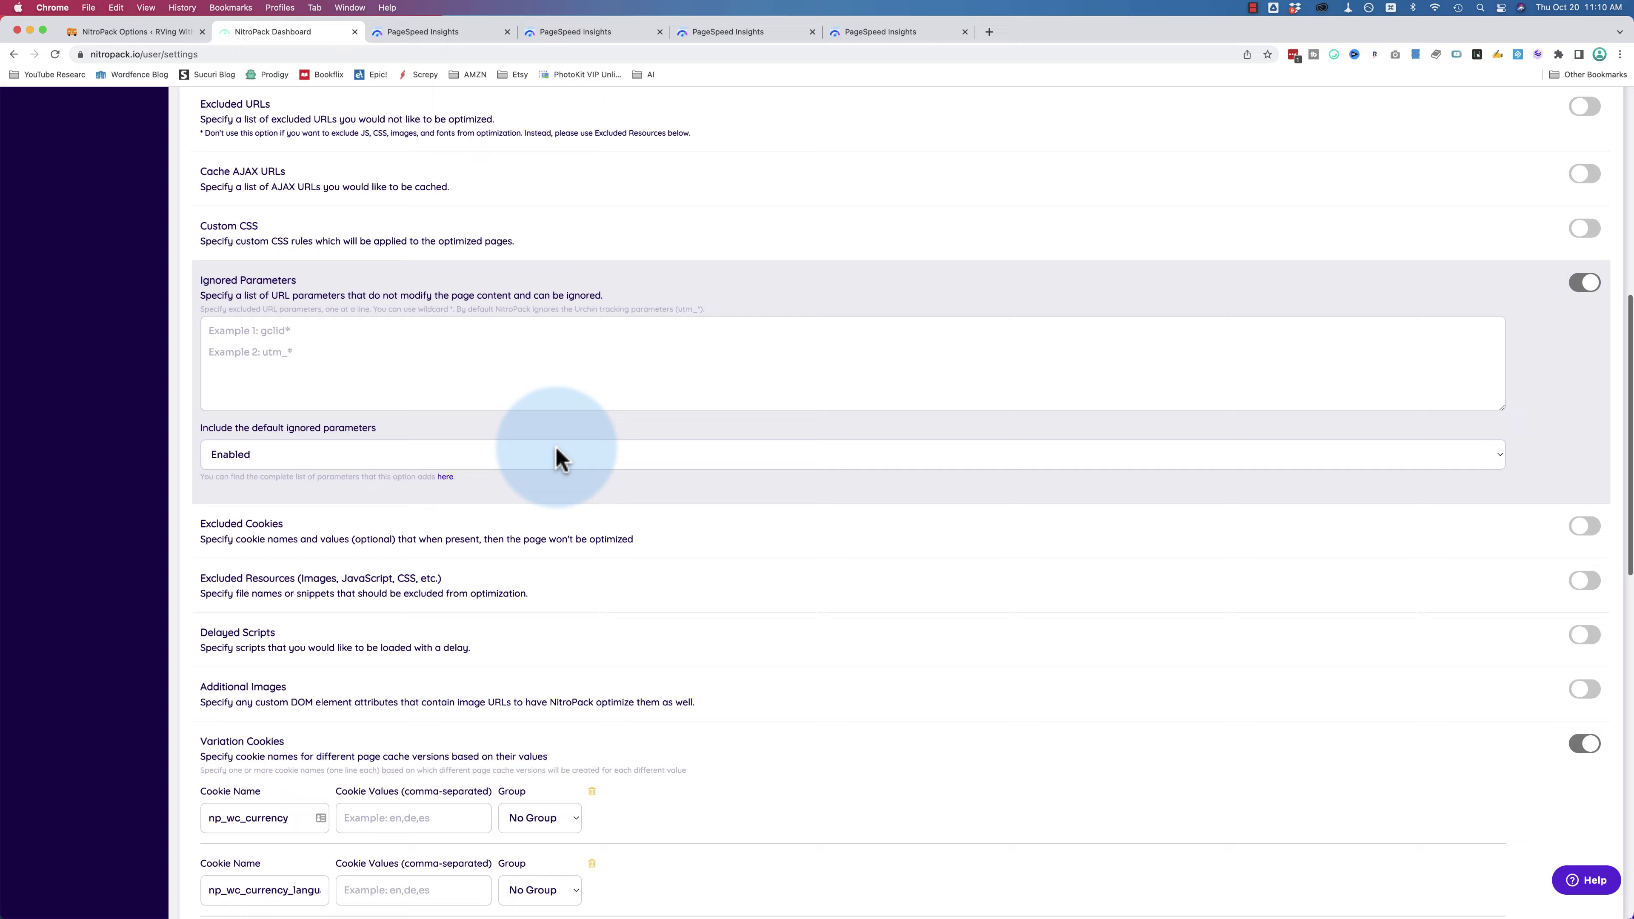
scroll(560, 458, down, 9)
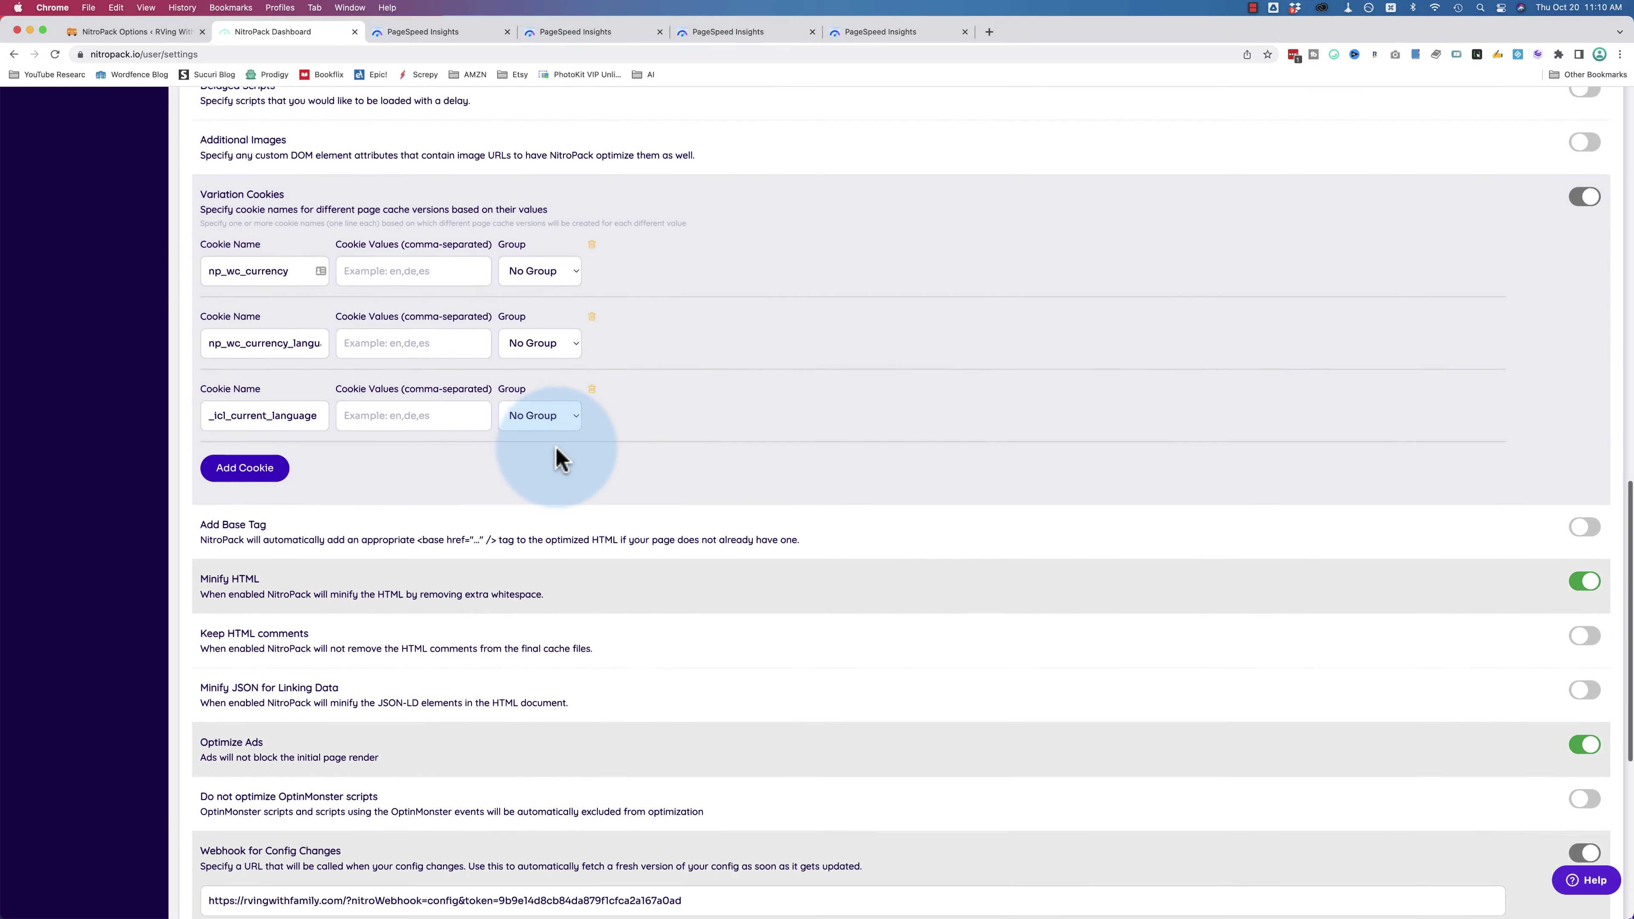
scroll(559, 458, down, 2)
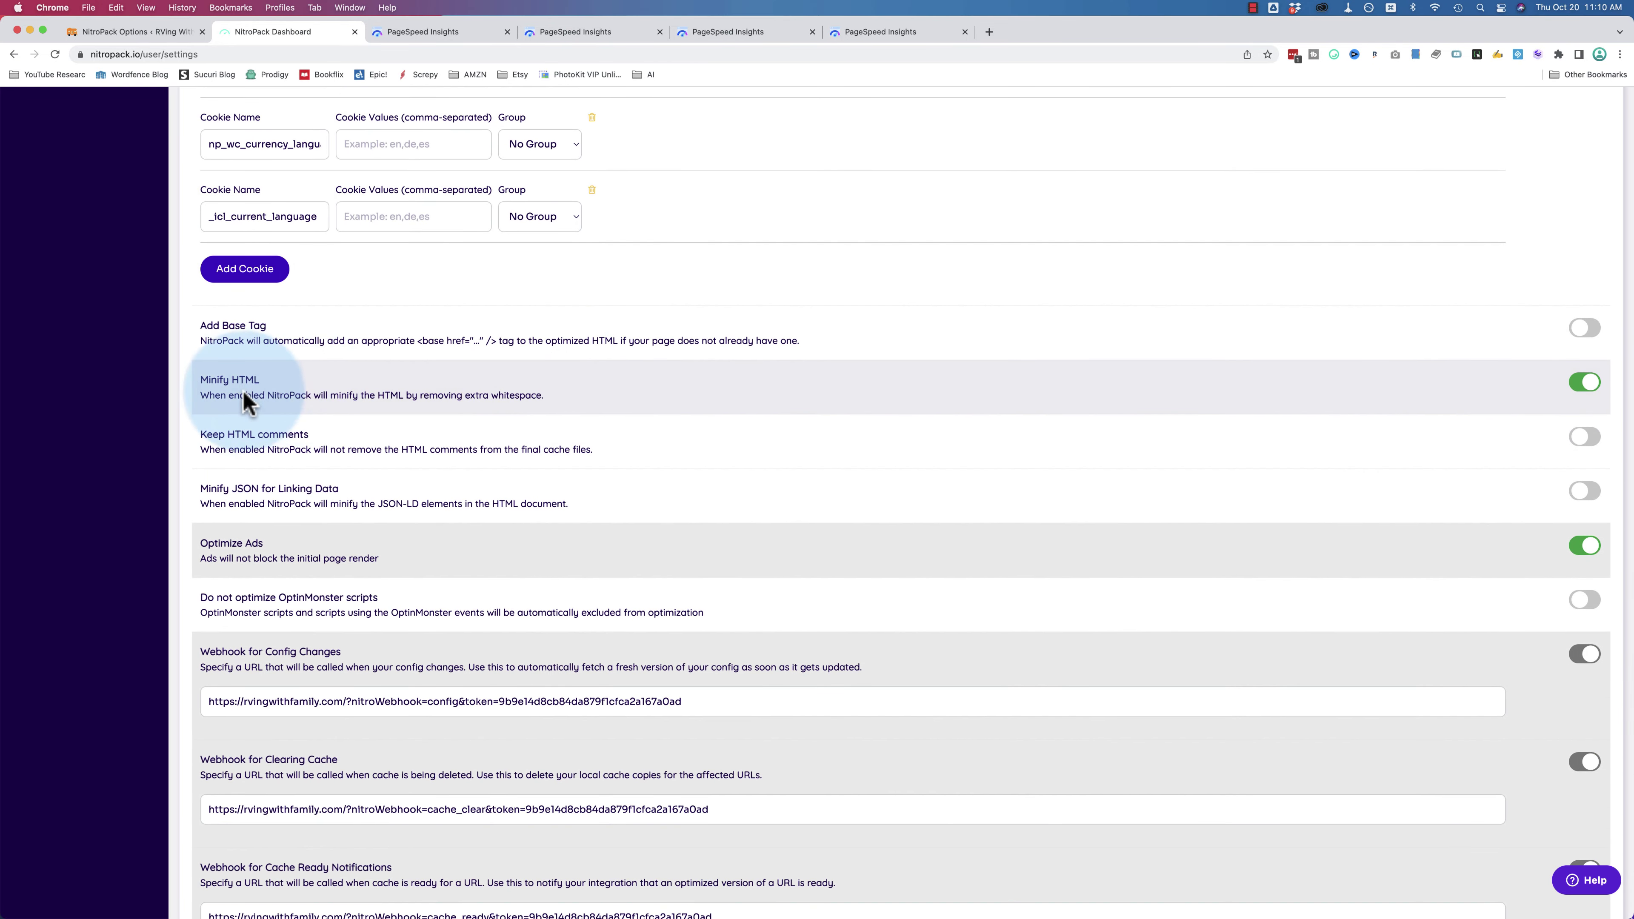
scroll(284, 423, down, 5)
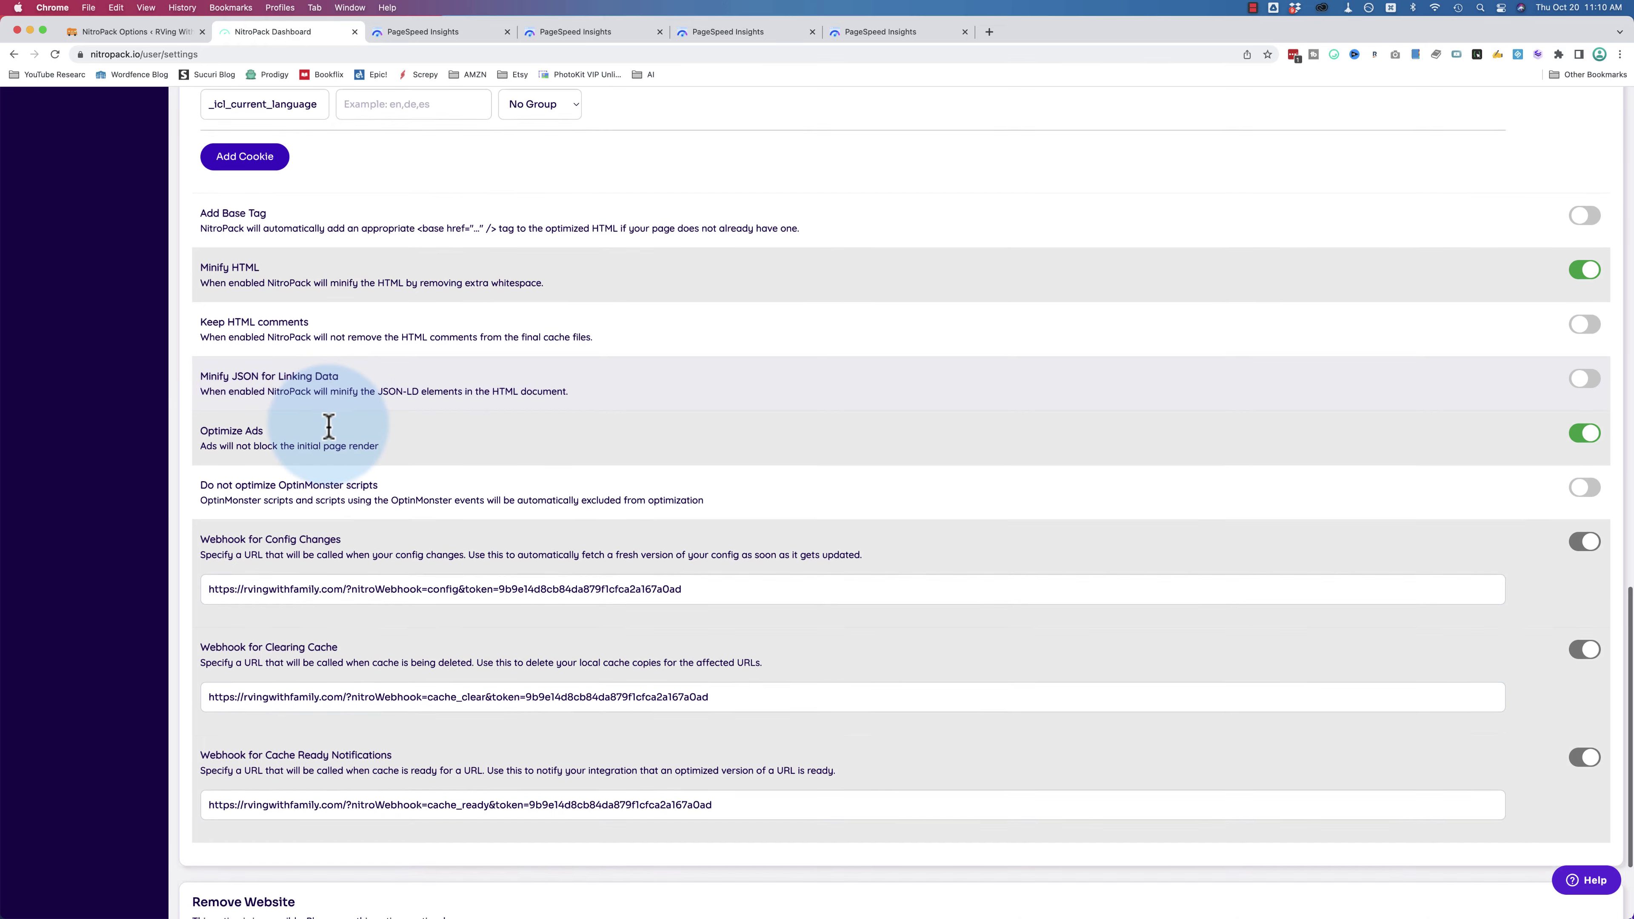
scroll(536, 775, up, 6)
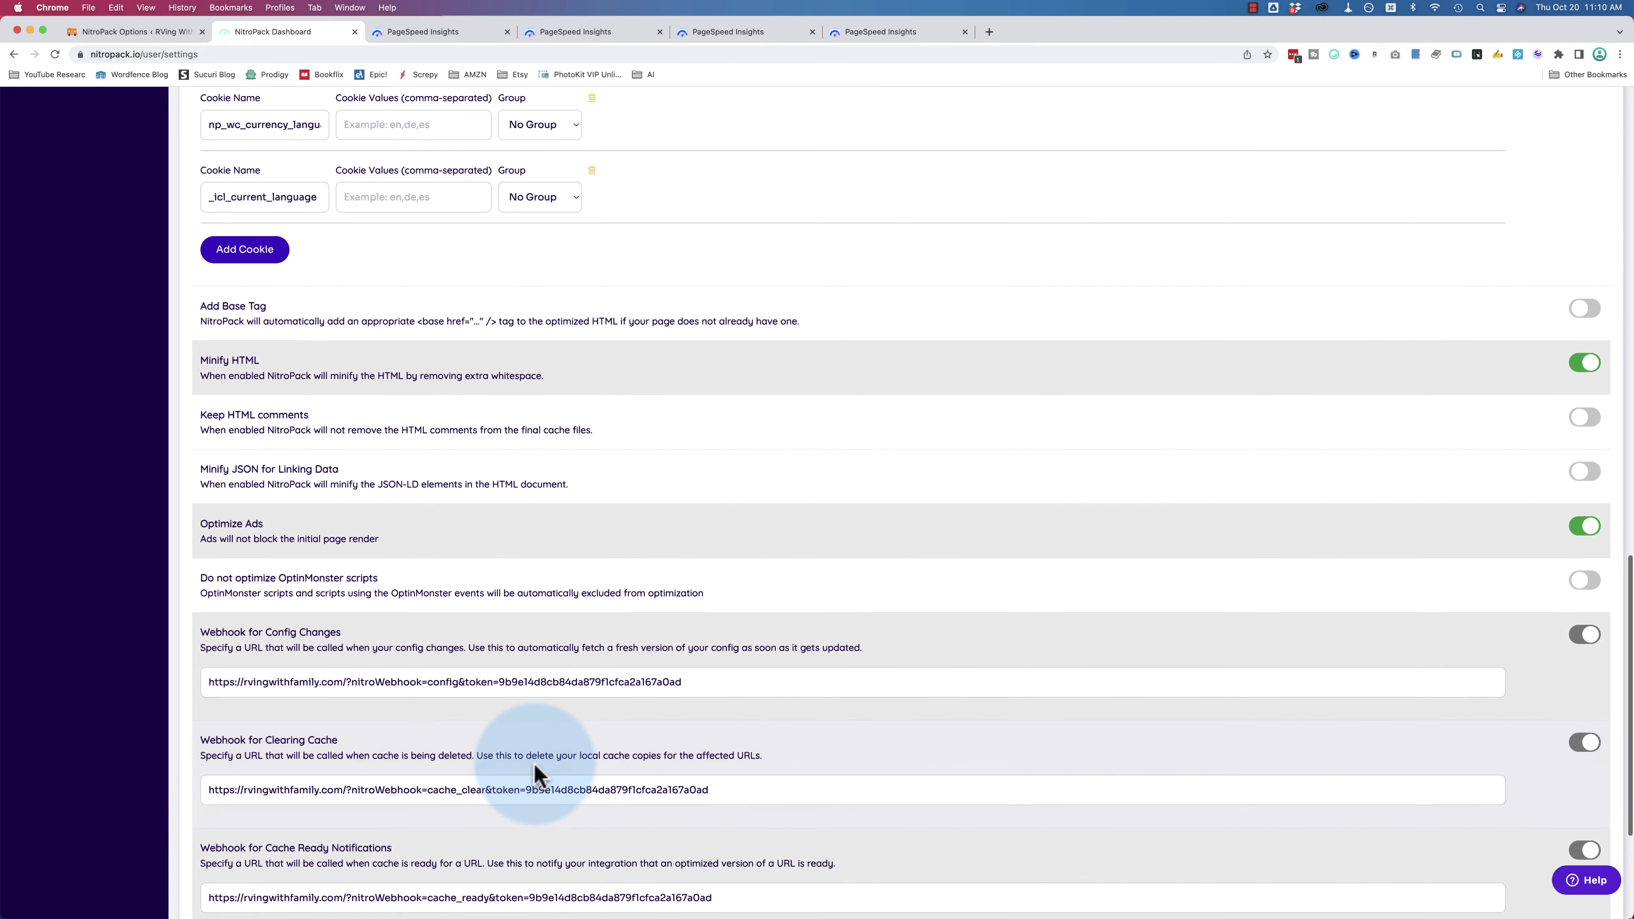
scroll(535, 776, up, 1)
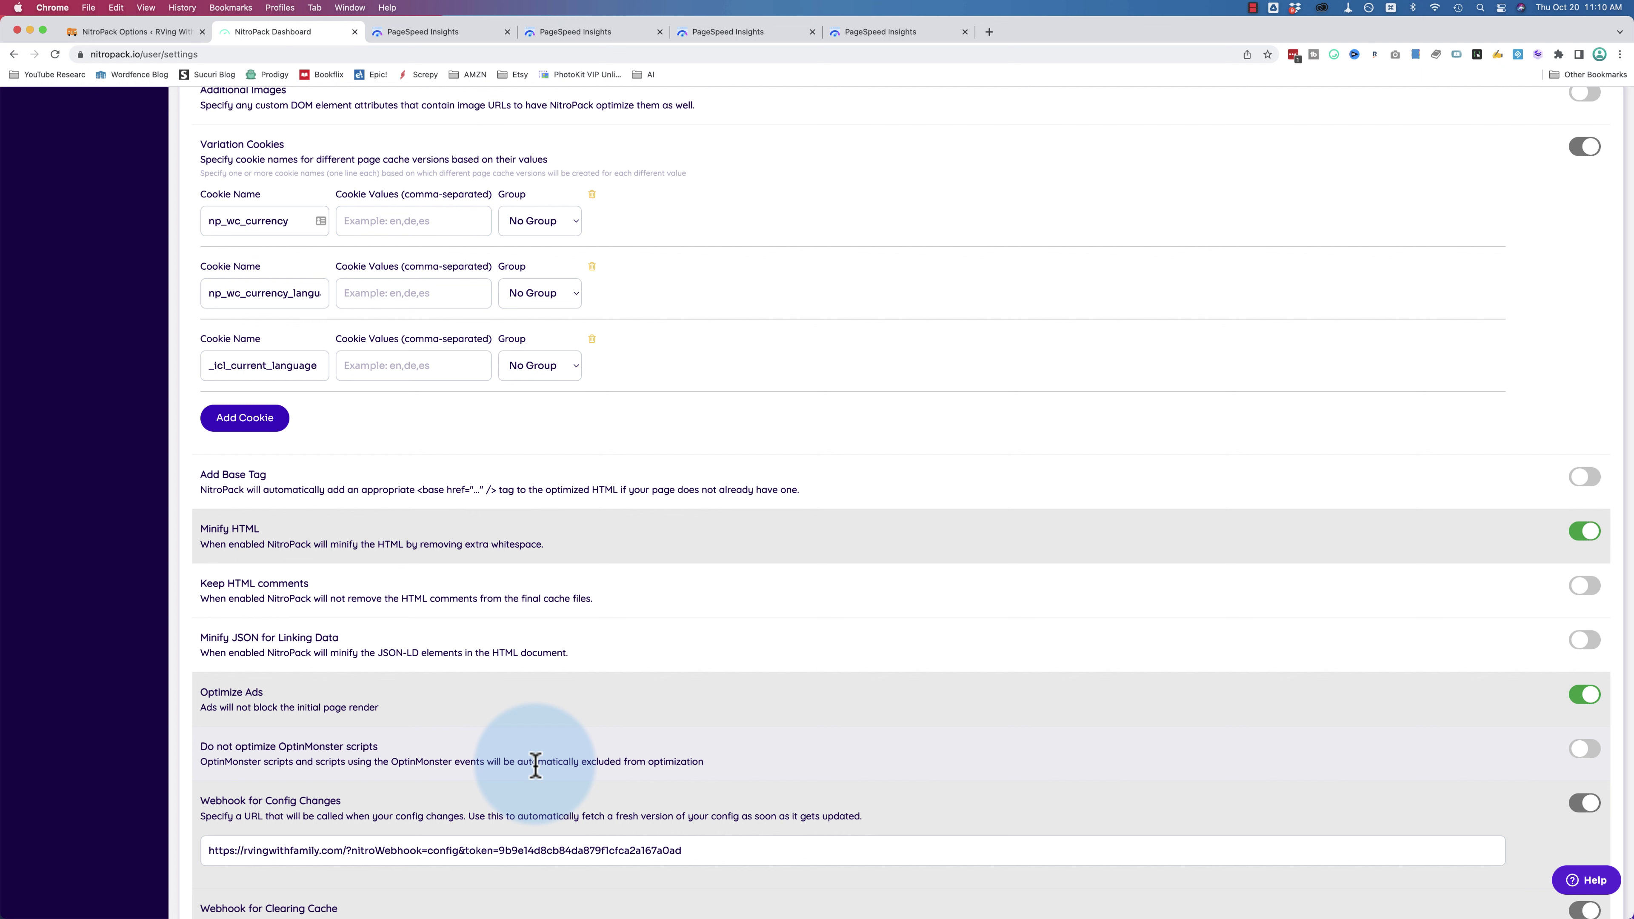
scroll(536, 766, up, 15)
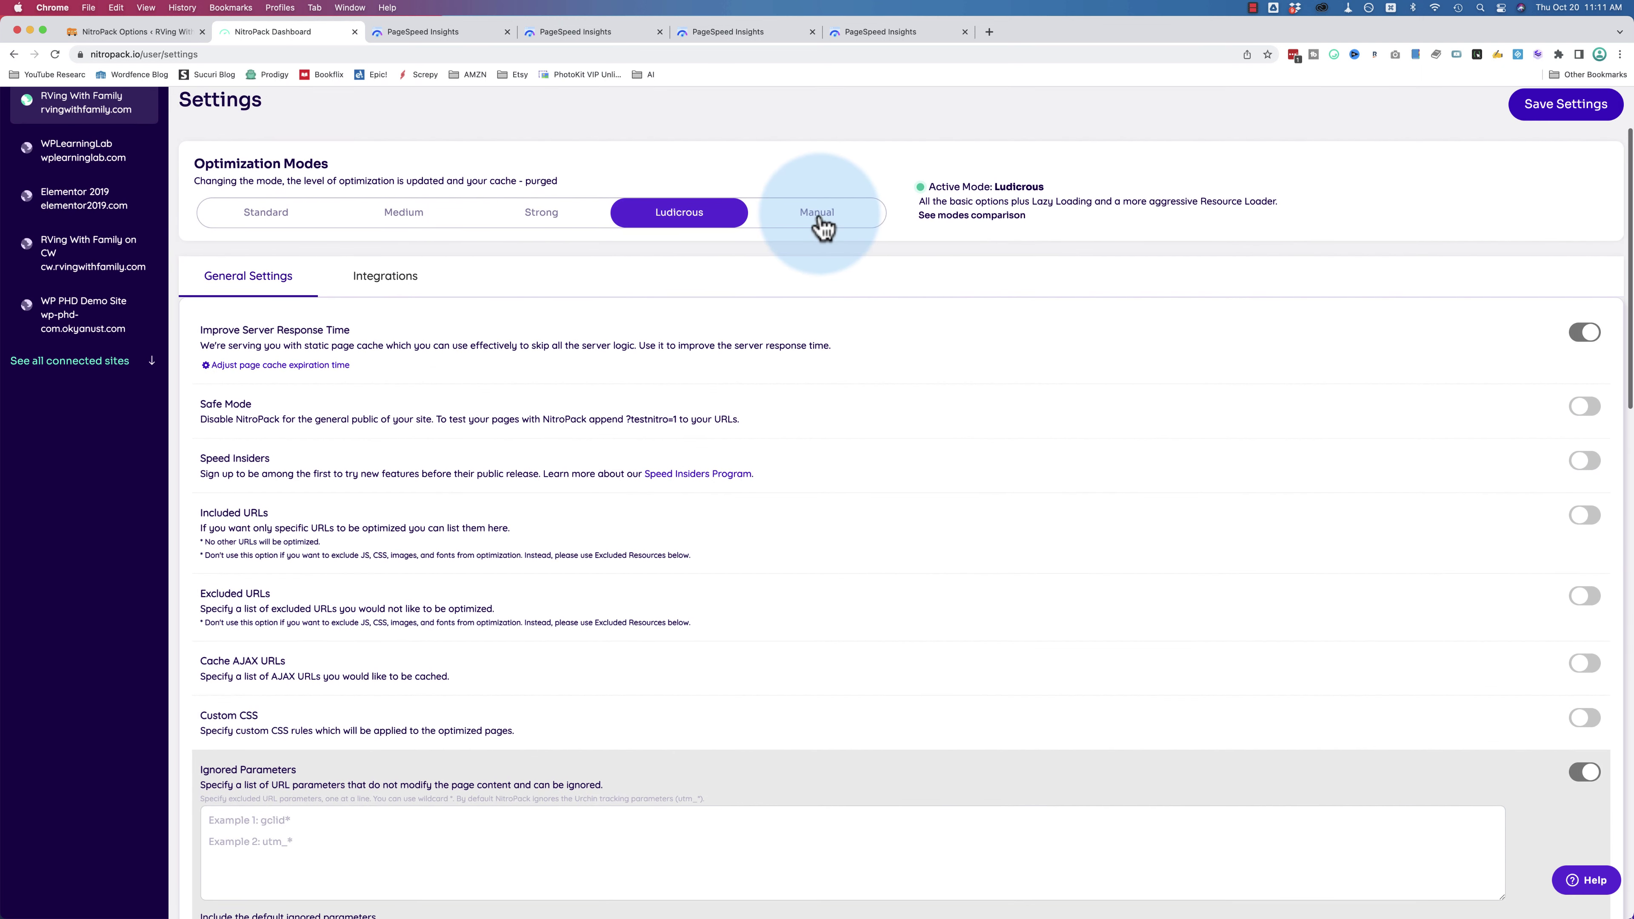
- Switch the site to Manual mode and review Advanced Settings, where Minify resources is enabled
click(822, 218)
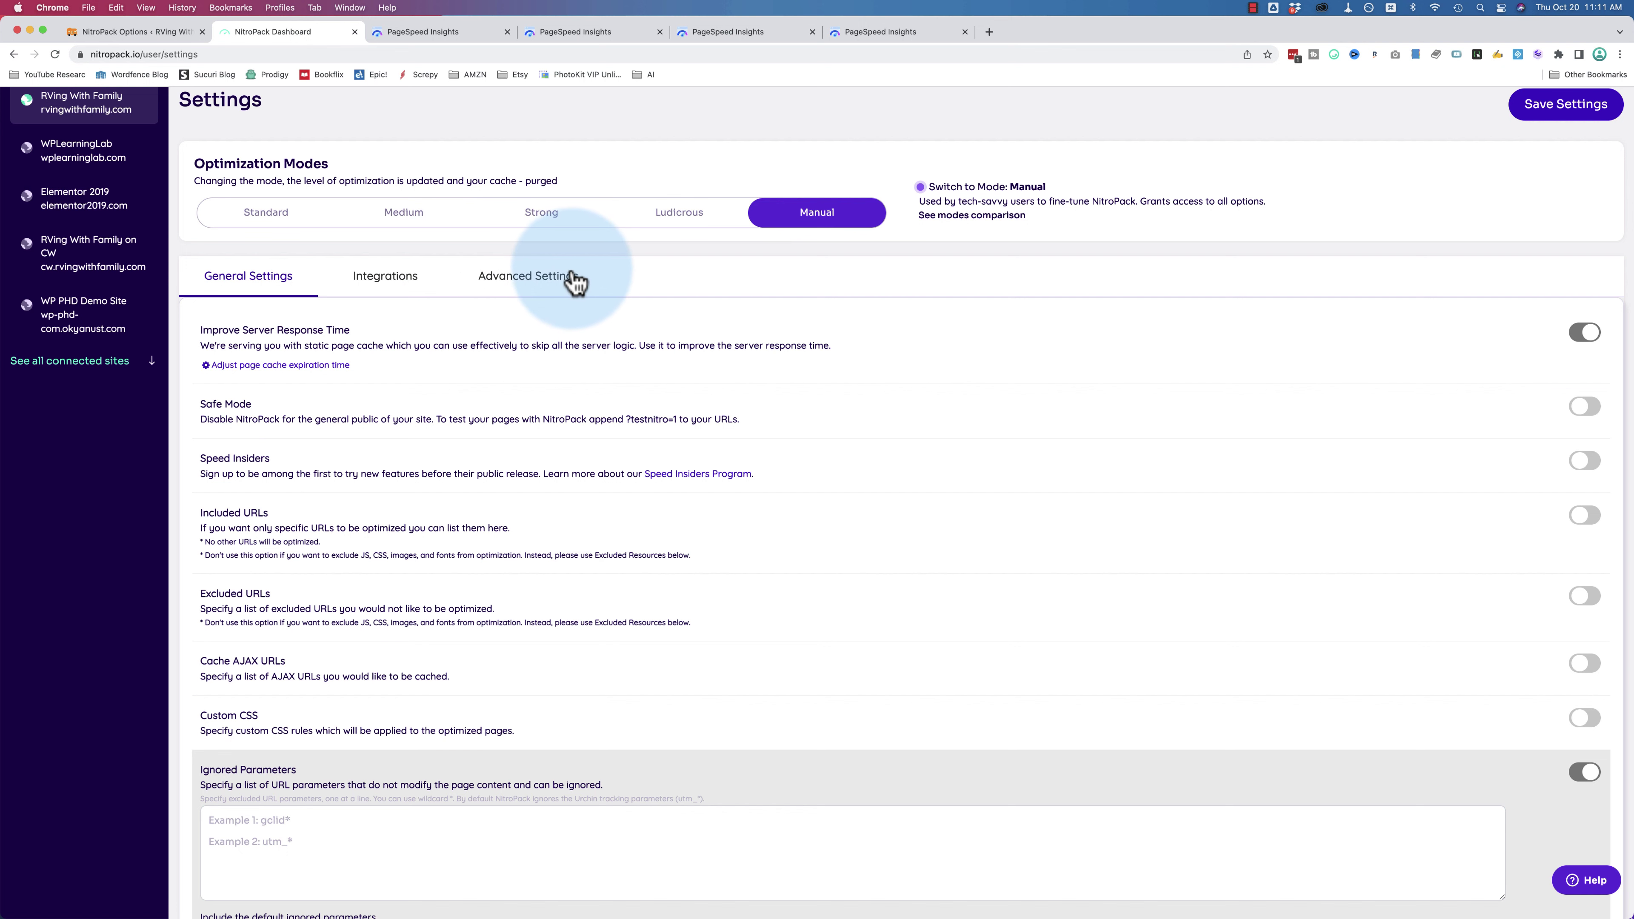
click(528, 284)
scroll(475, 341, down, 2)
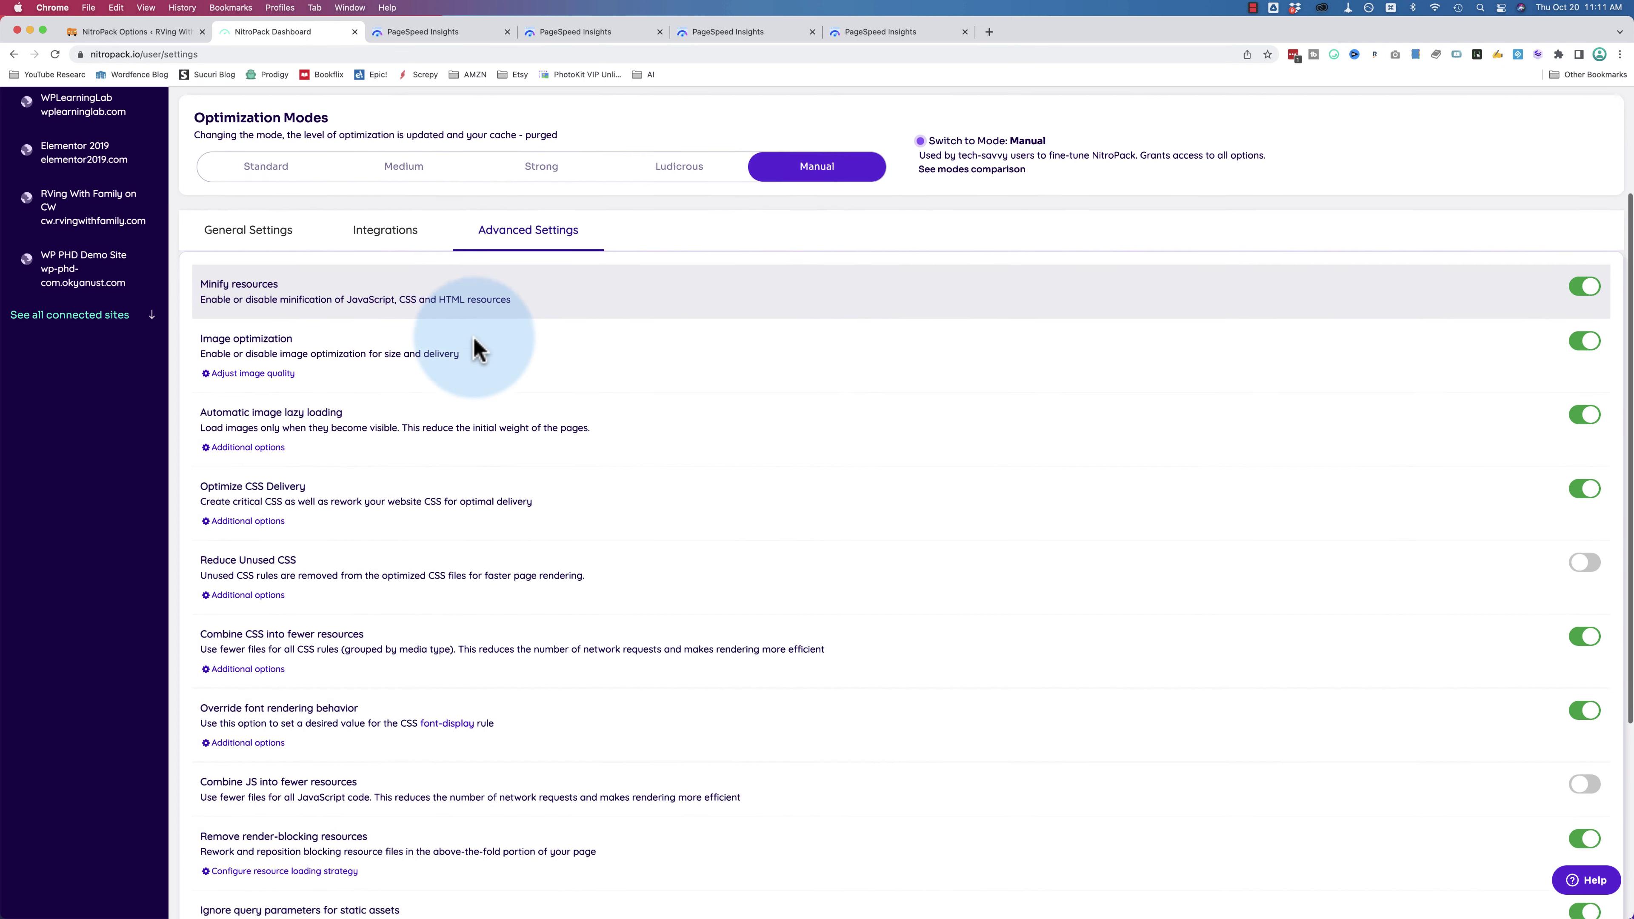
scroll(475, 350, down, 2)
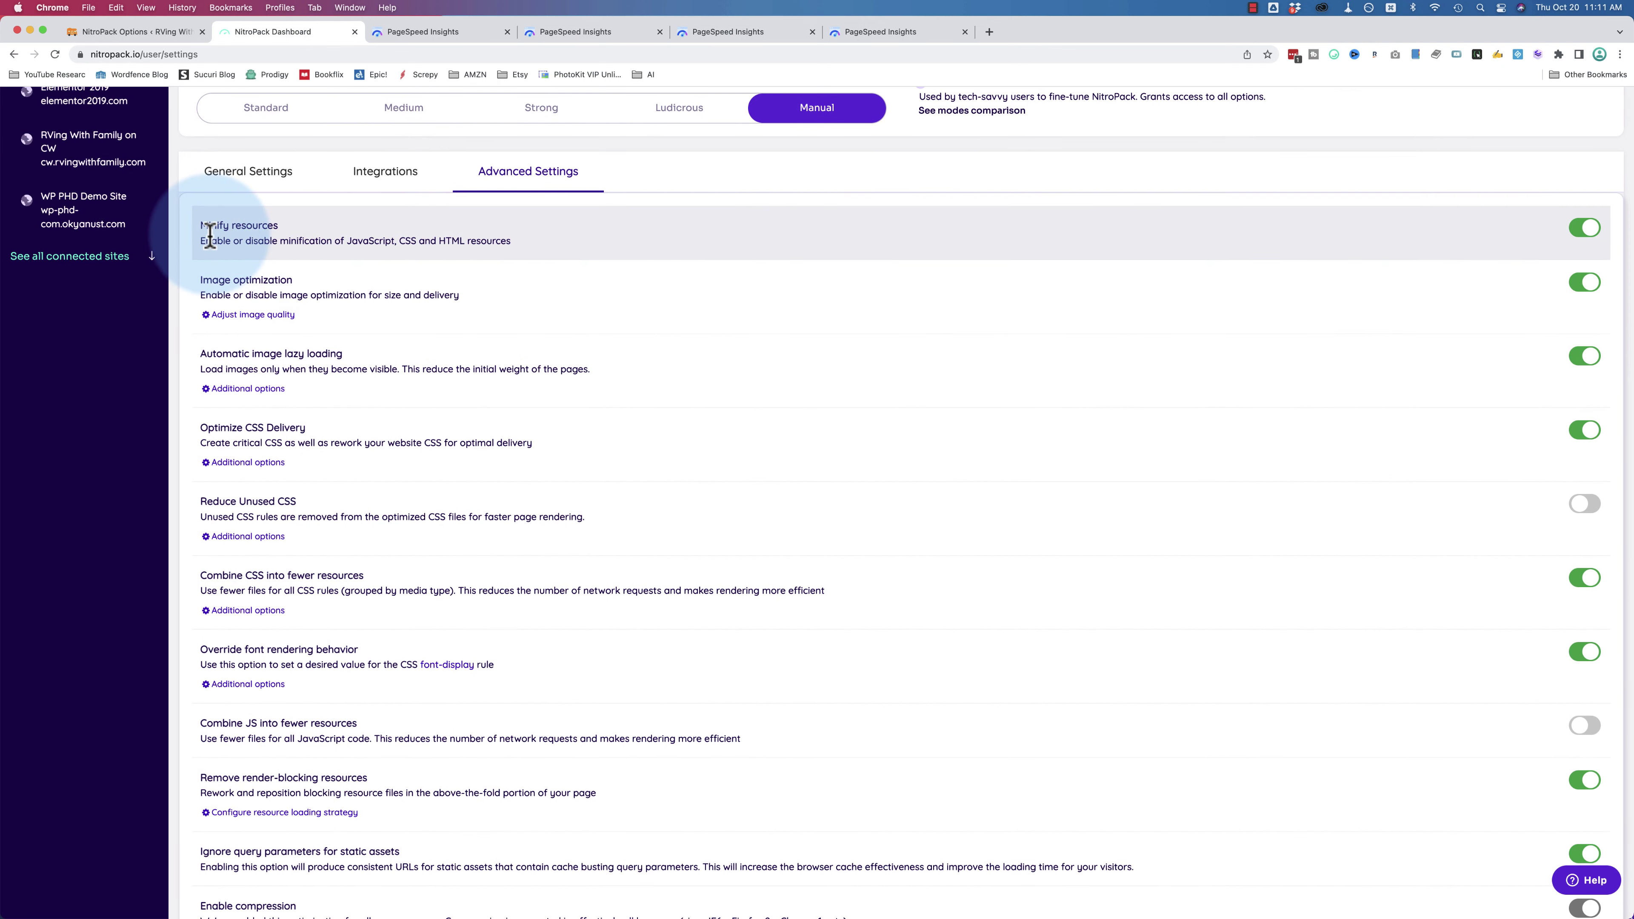
drag(204, 244, 484, 263)
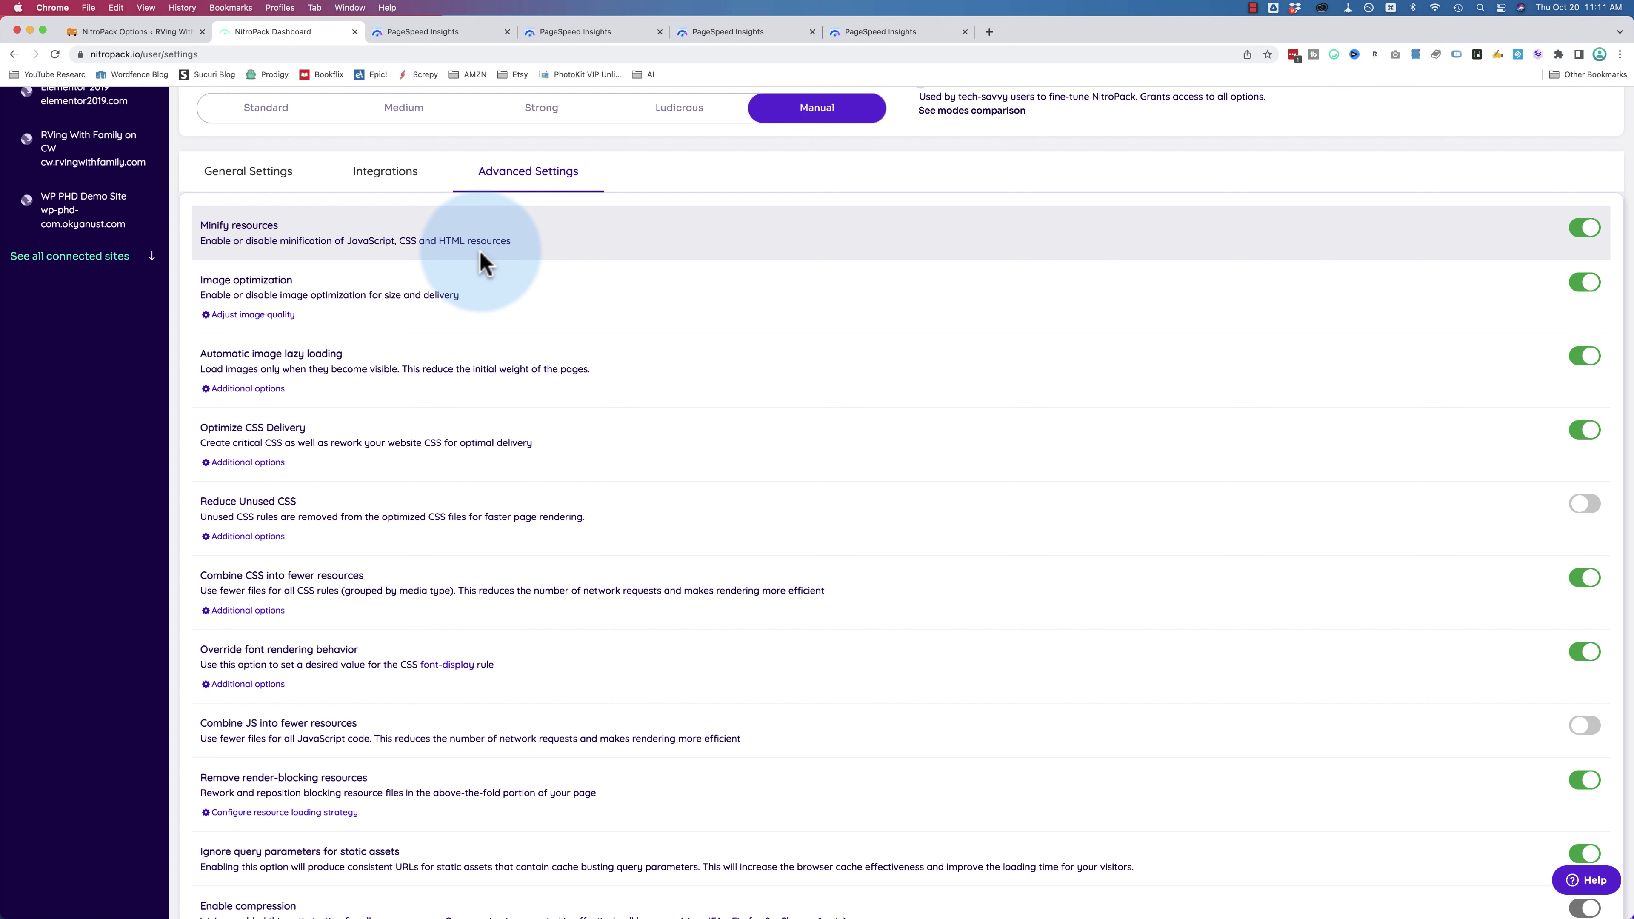
drag(483, 262, 242, 244)
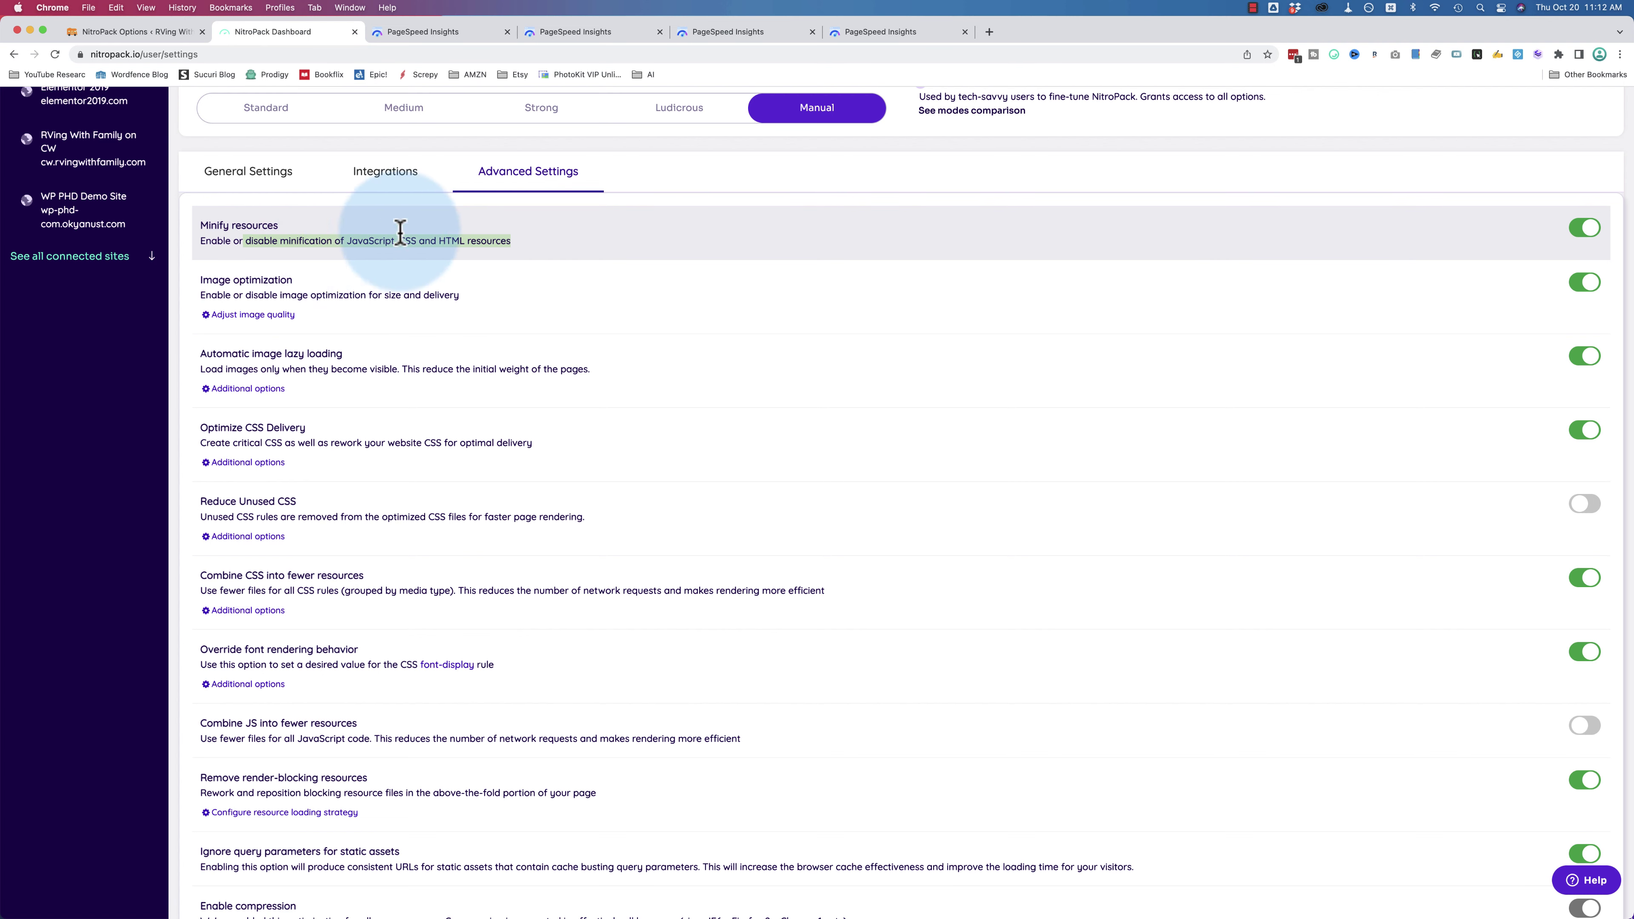
click(373, 246)
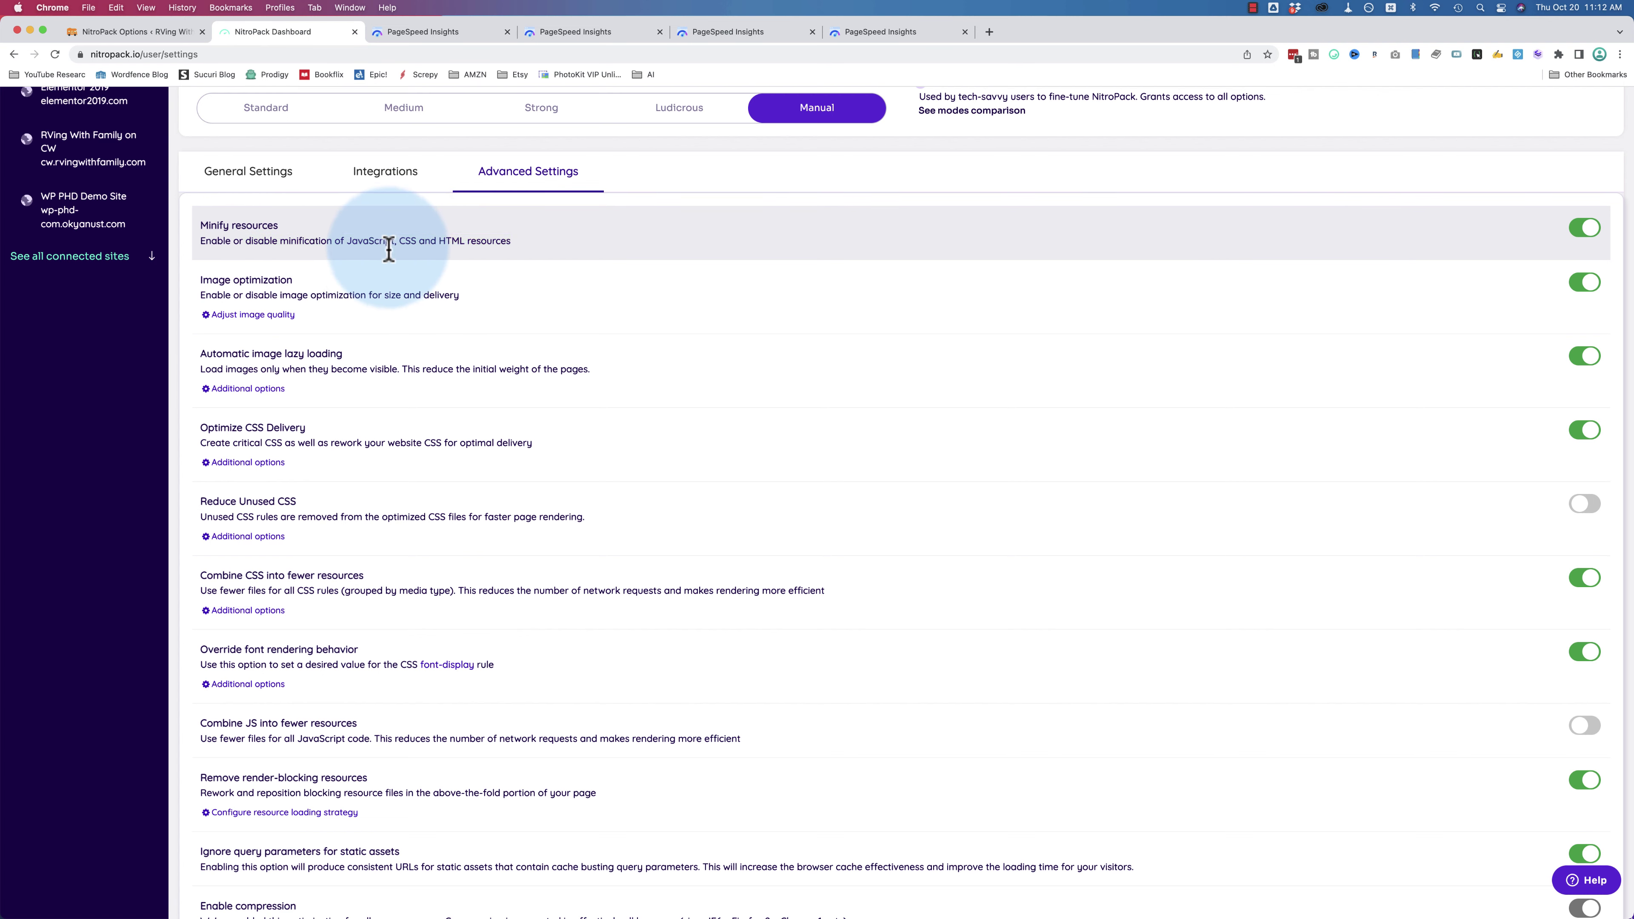
scroll(453, 267, up, 4)
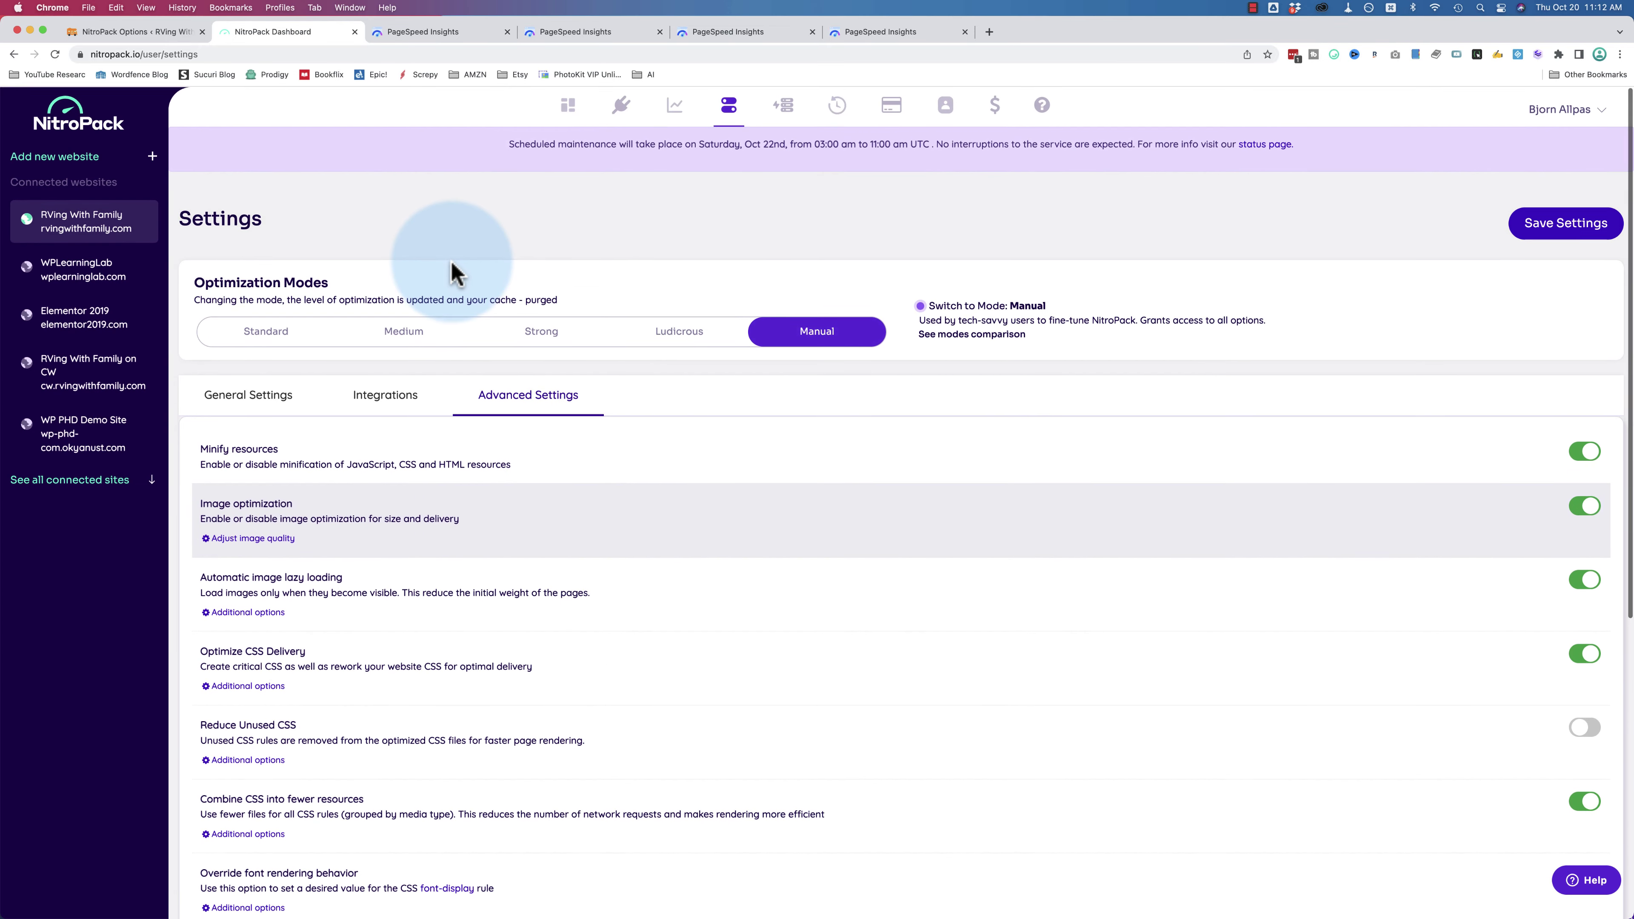
- Open NitroPack's Cache Status overview, which reports 2 optimized URLs for the home page
click(158, 34)
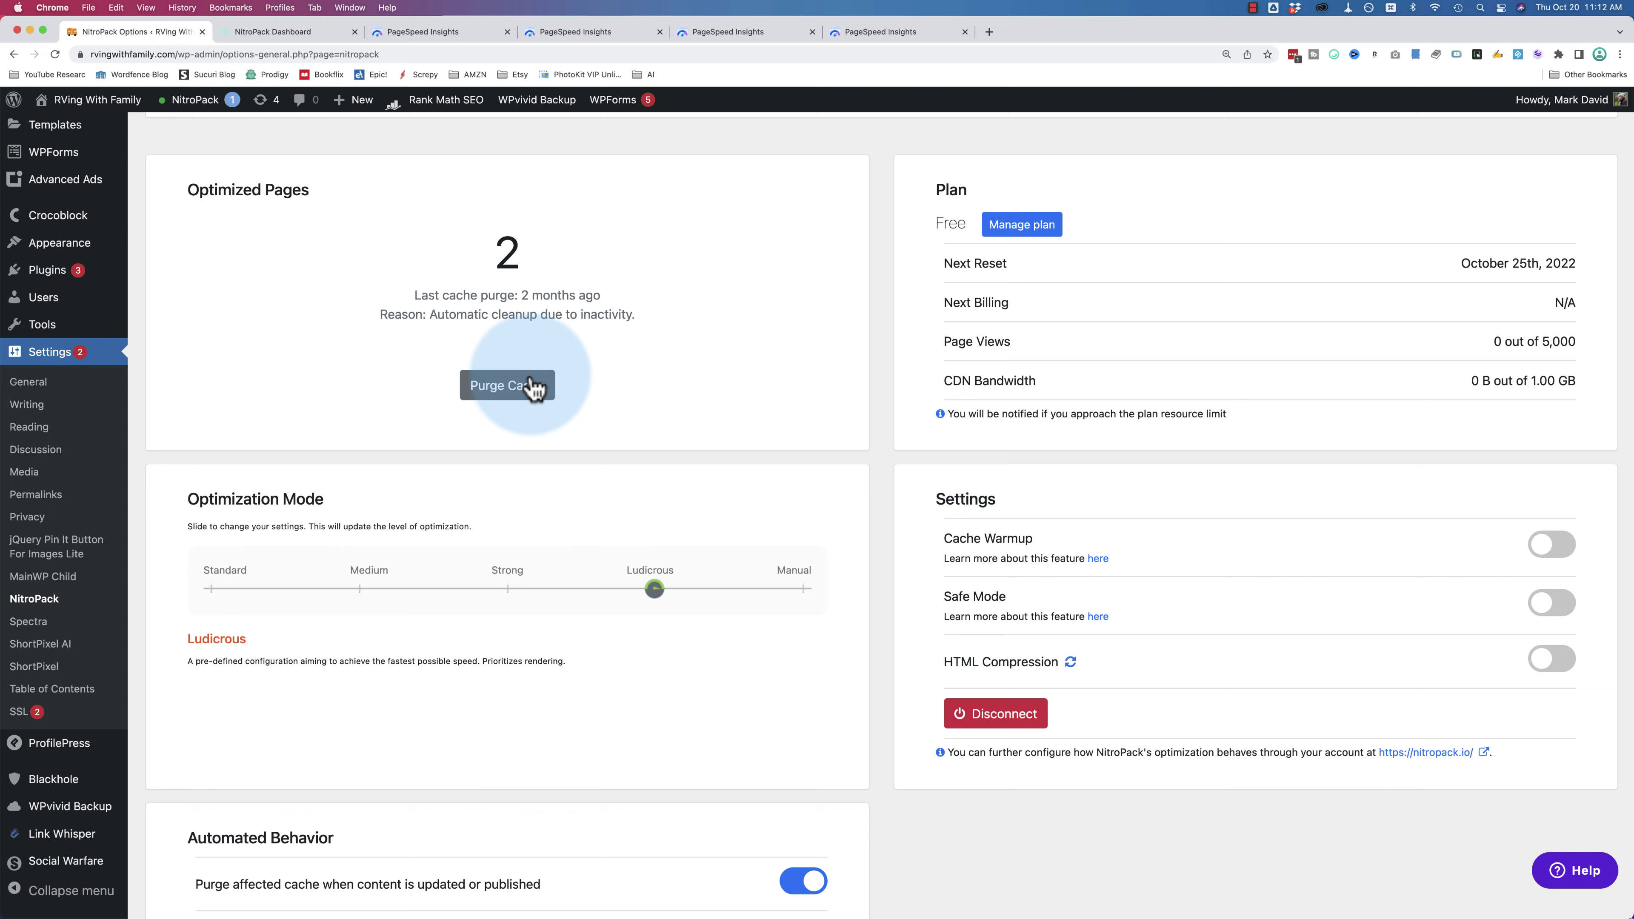
click(289, 31)
click(683, 113)
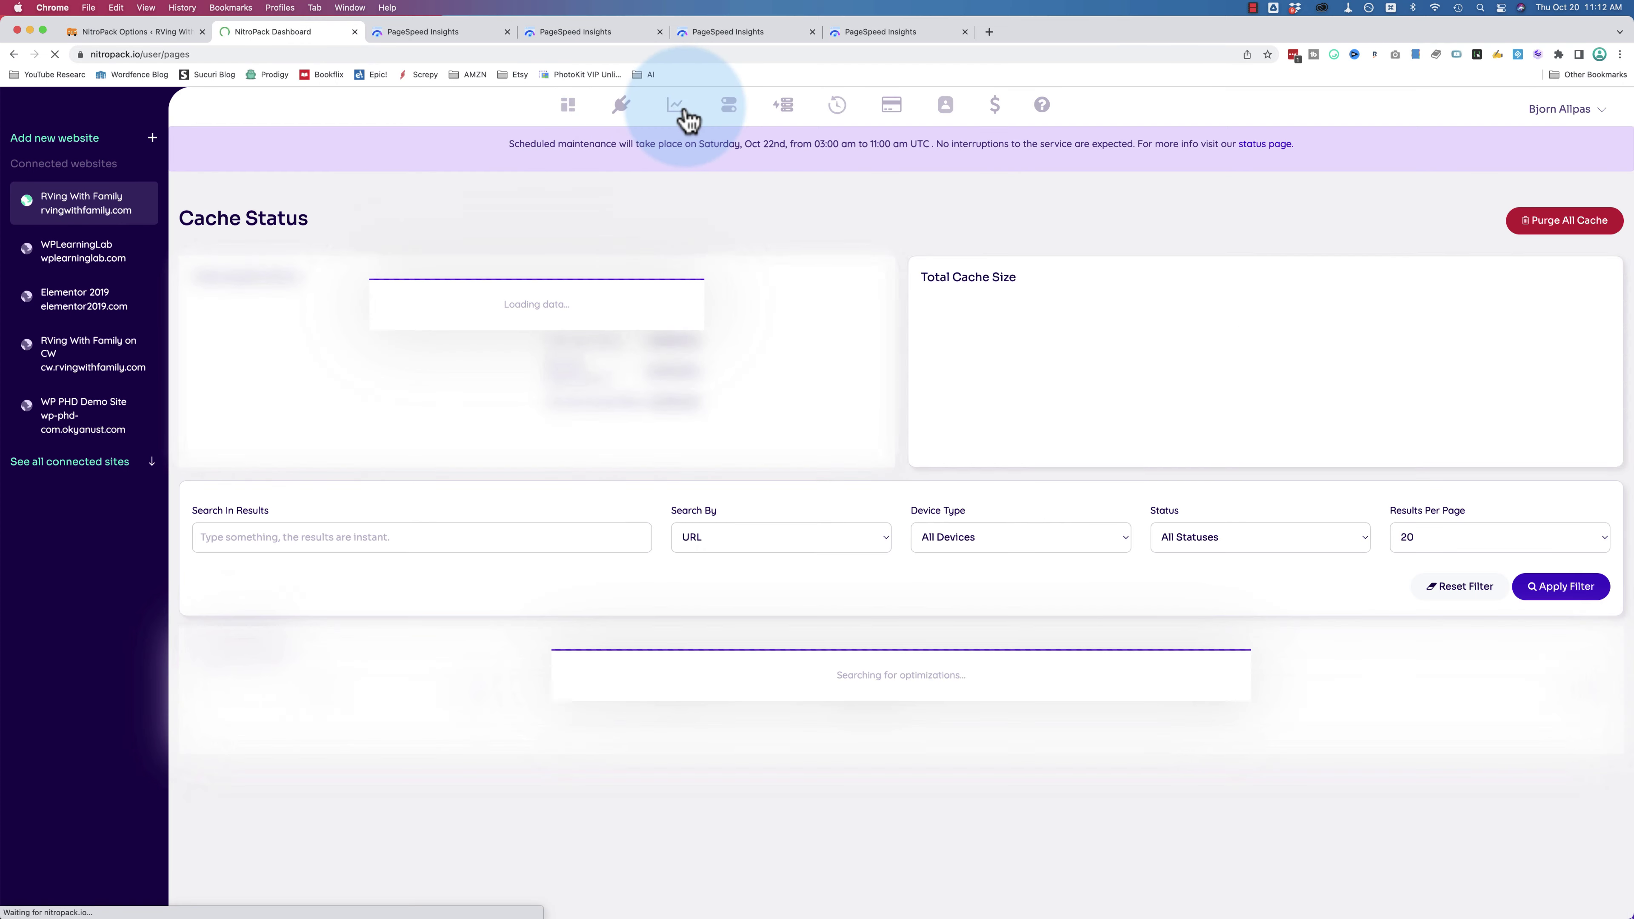
scroll(742, 203, down, 2)
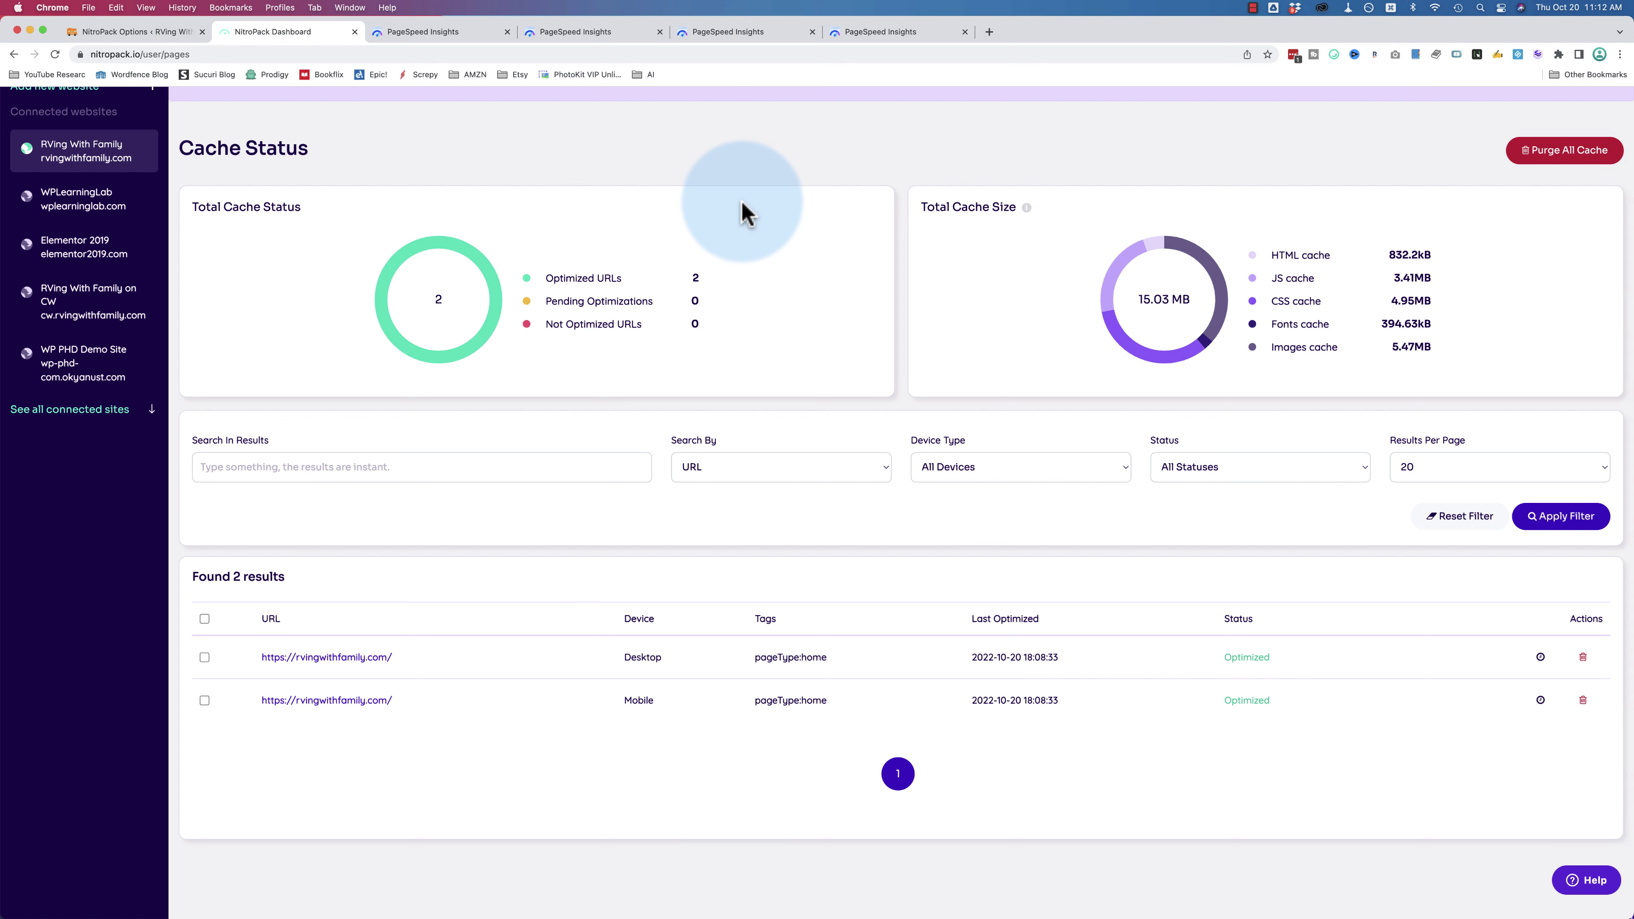
drag(545, 281, 769, 289)
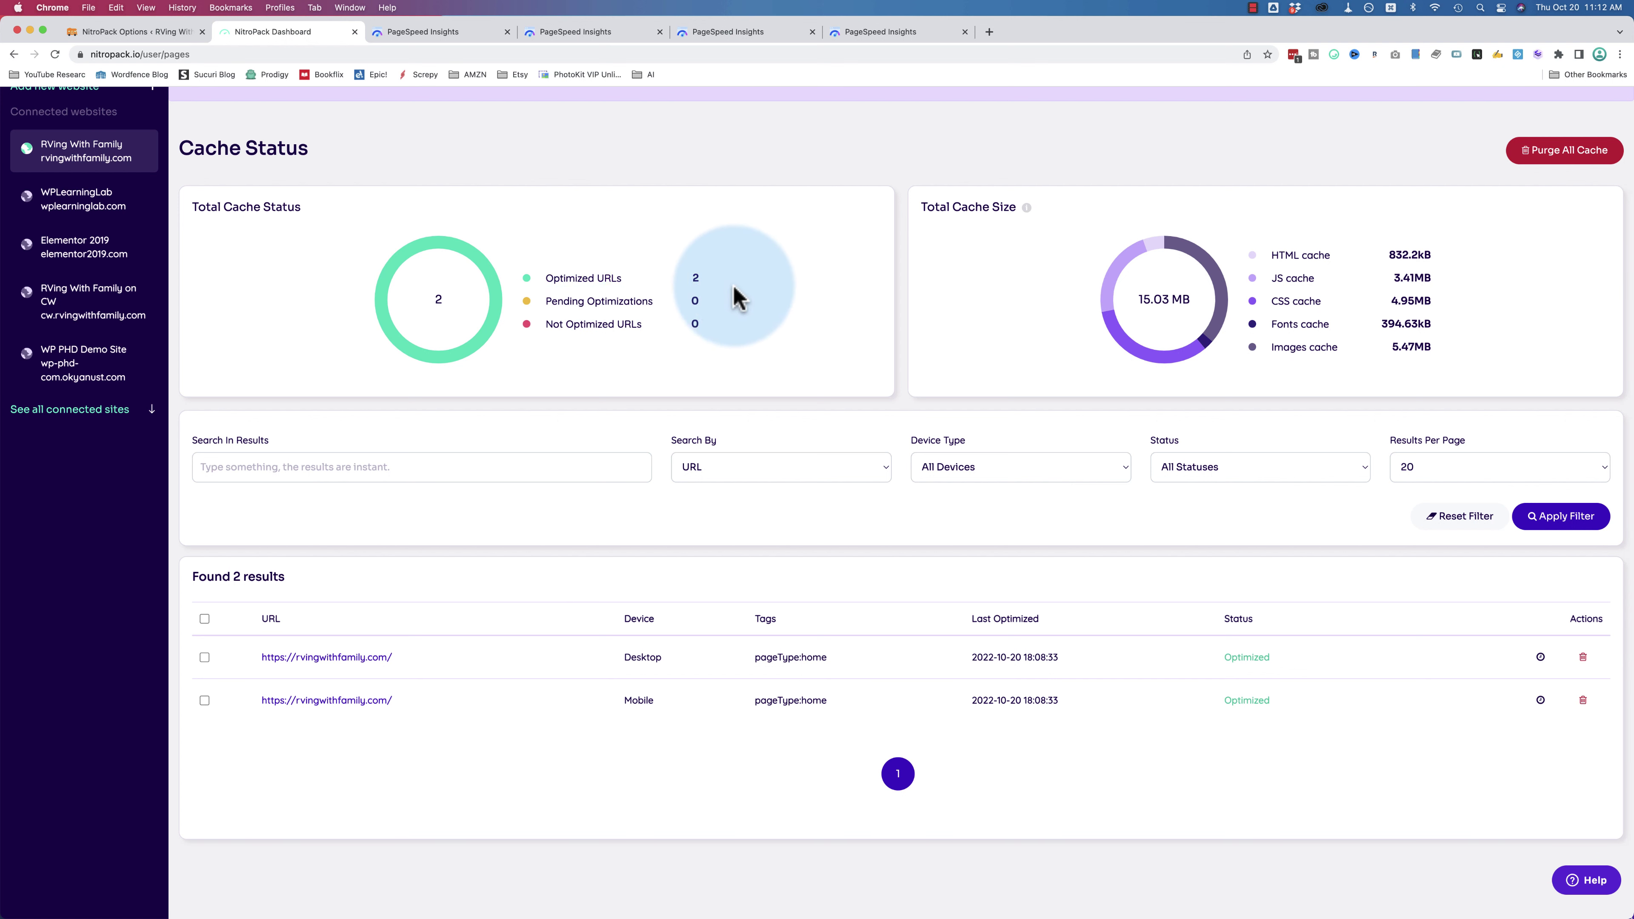
click(89, 33)
- Review the WordPress posts list with 43 published posts, then return to NitroPack's Cache Status
scroll(58, 351, up, 5)
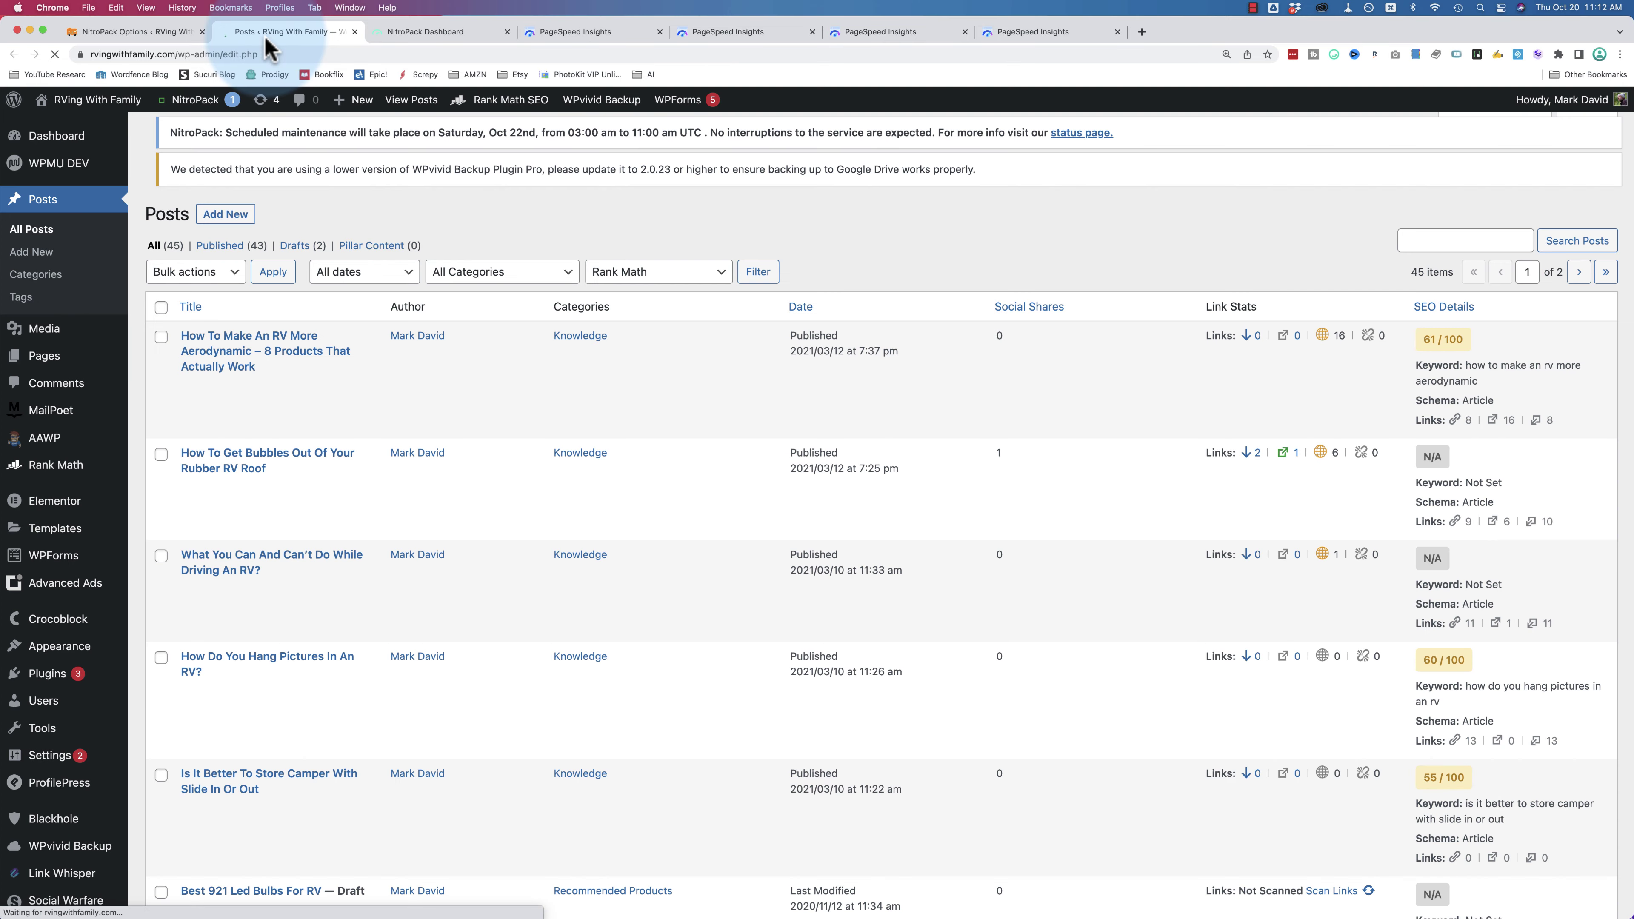
drag(274, 266, 196, 265)
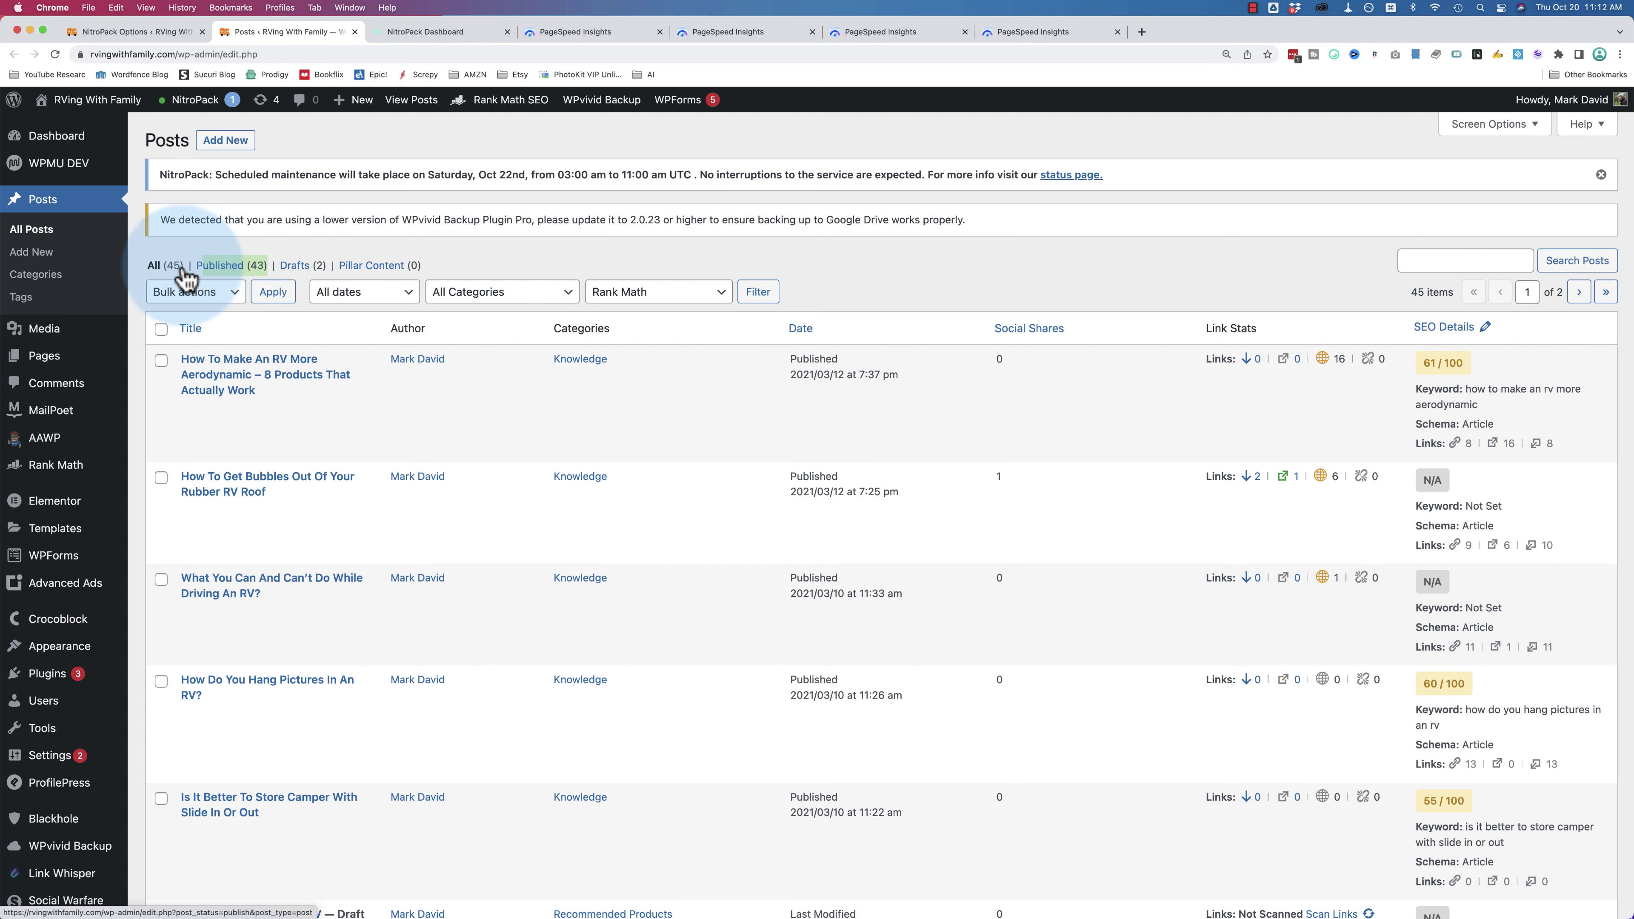
click(450, 34)
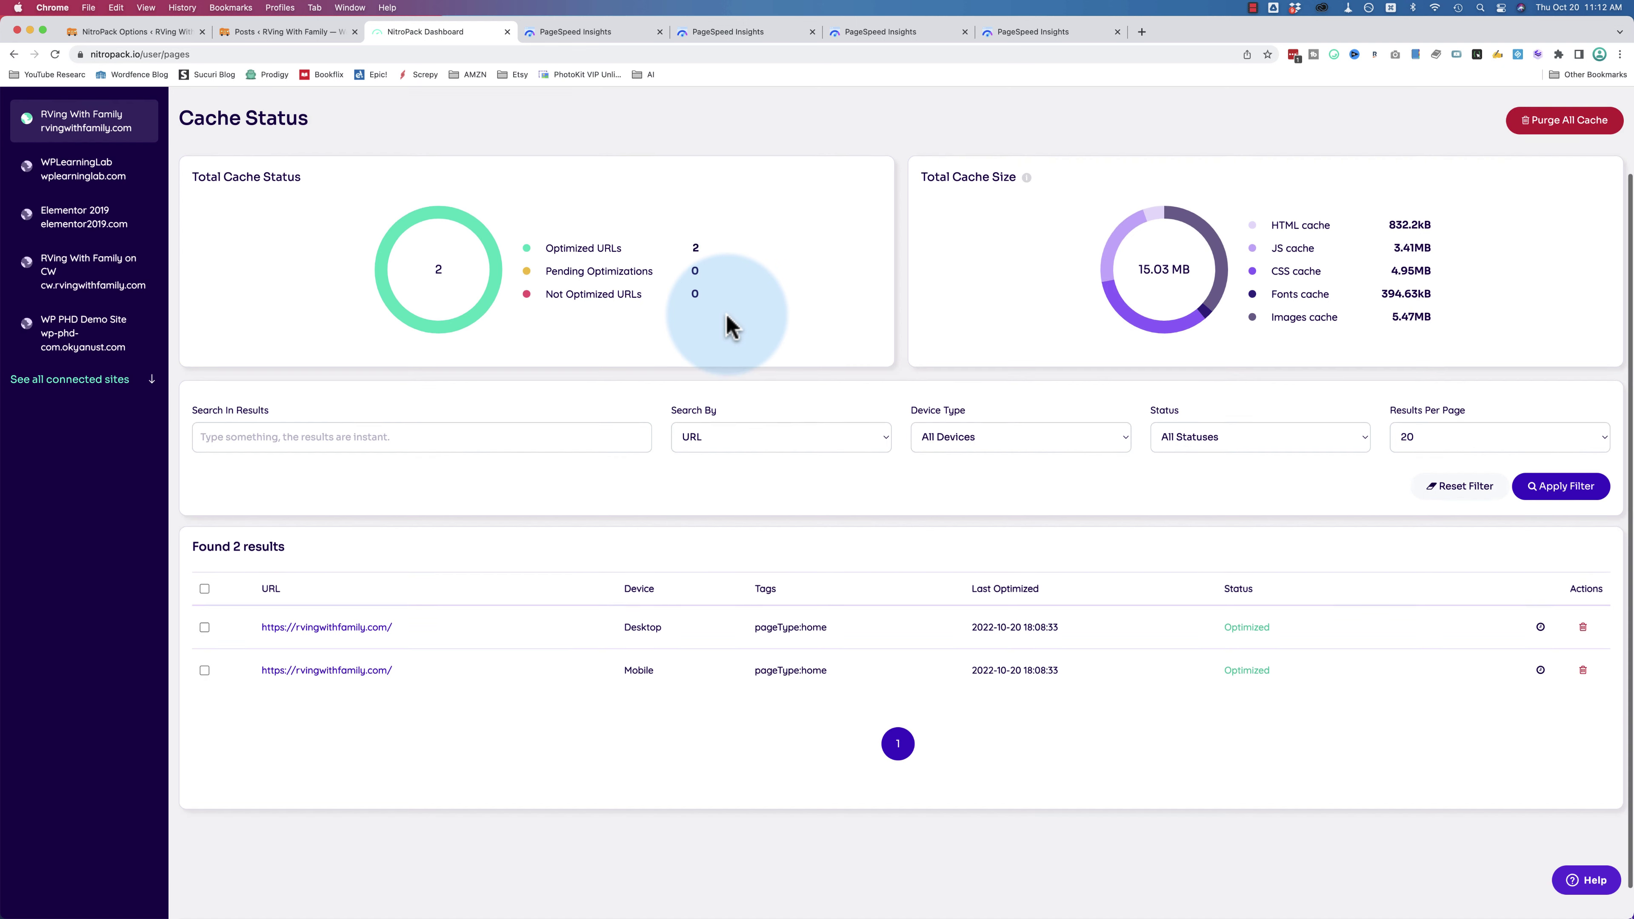
- Review the cache breakdown: 2 optimized URLs, 15.03 MB total, 394.63 kB of fonts
scroll(729, 321, down, 2)
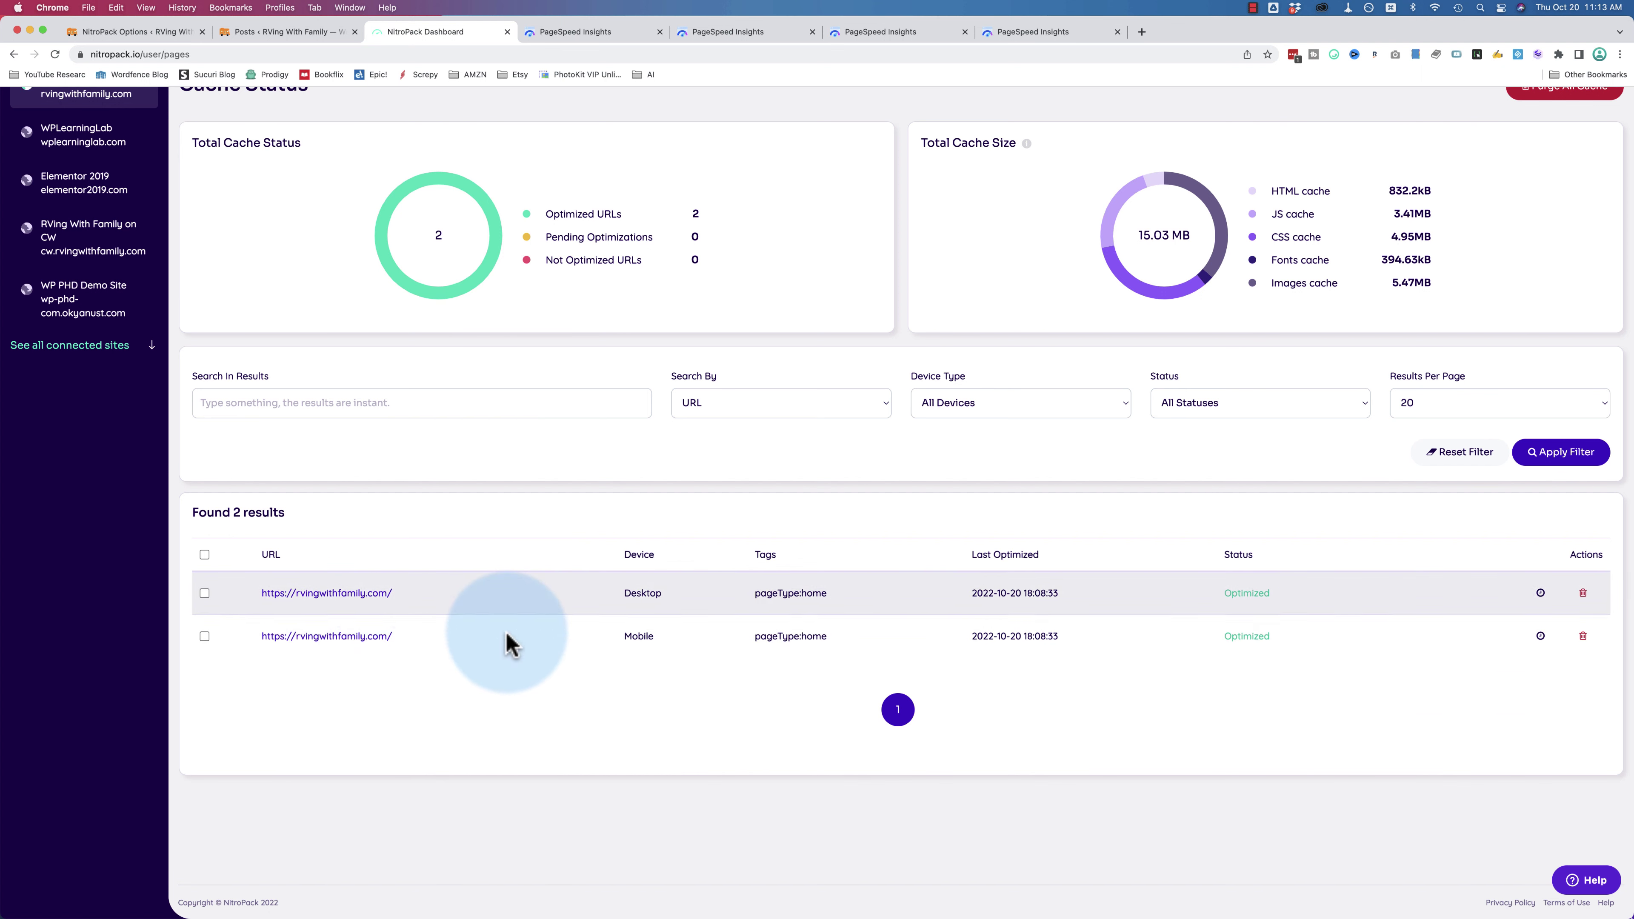
scroll(1160, 566, up, 2)
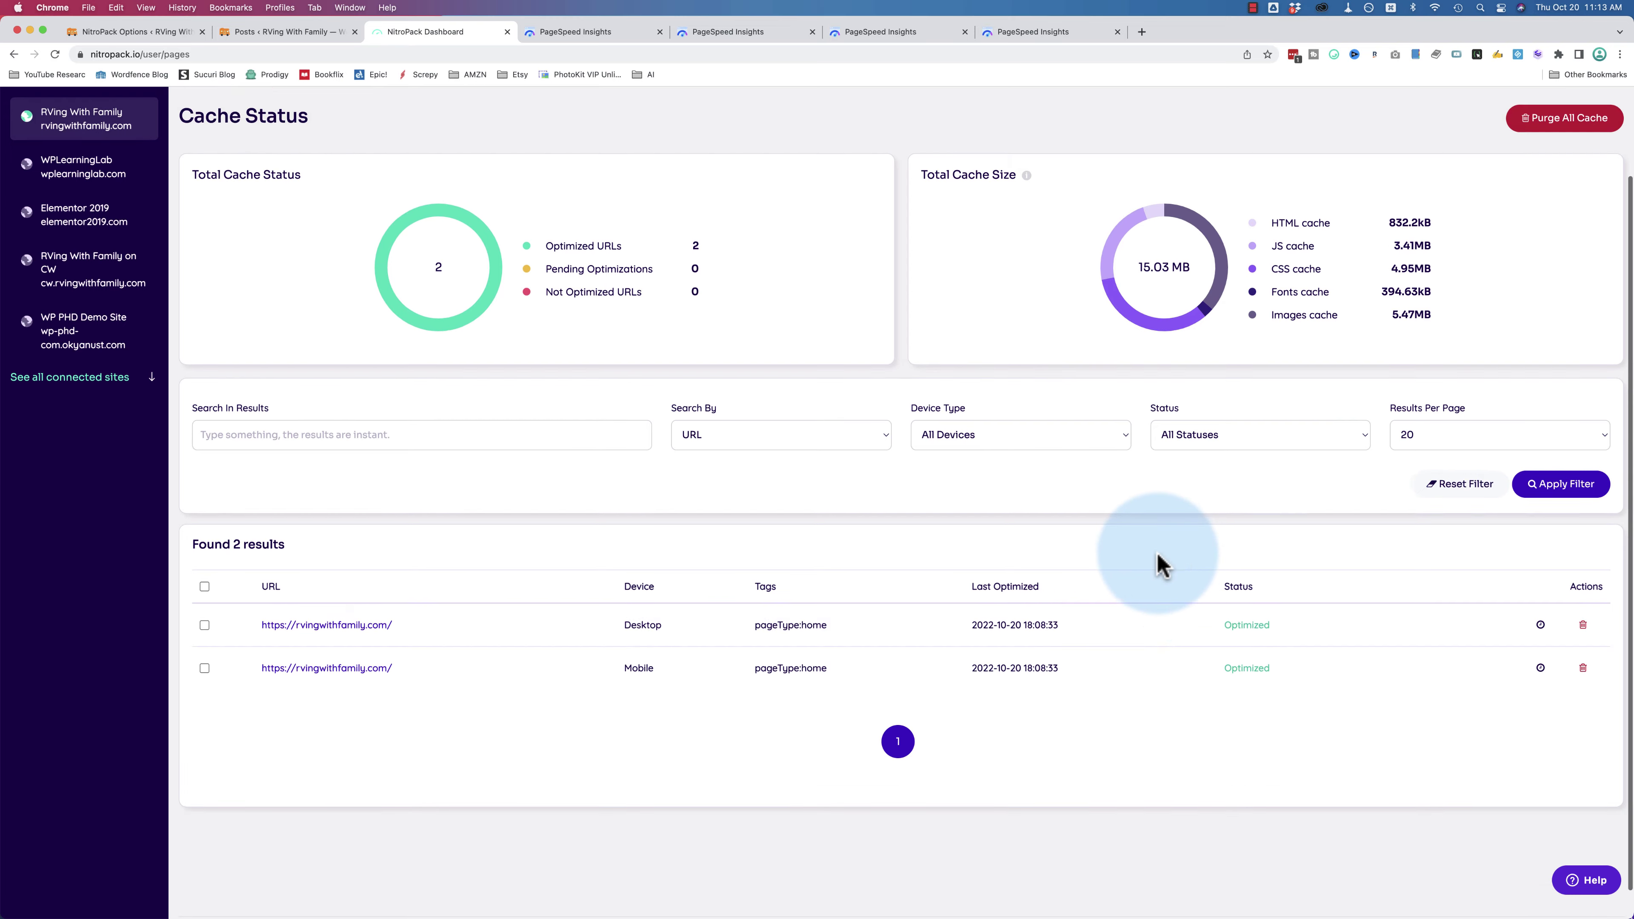
scroll(1160, 566, up, 2)
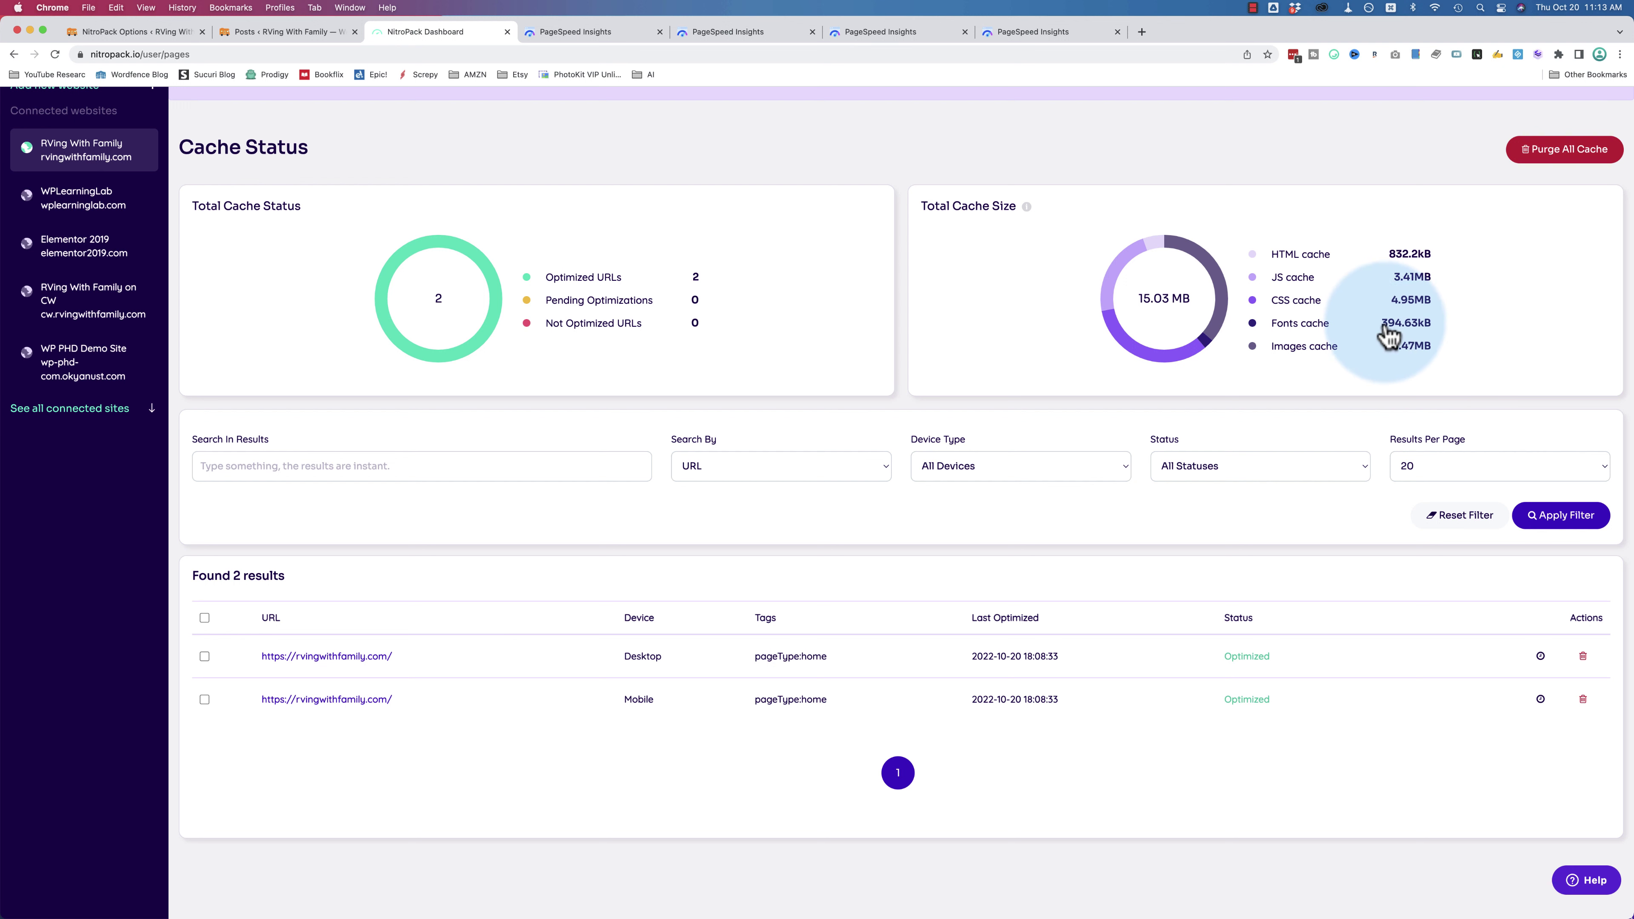
drag(1437, 328, 1277, 336)
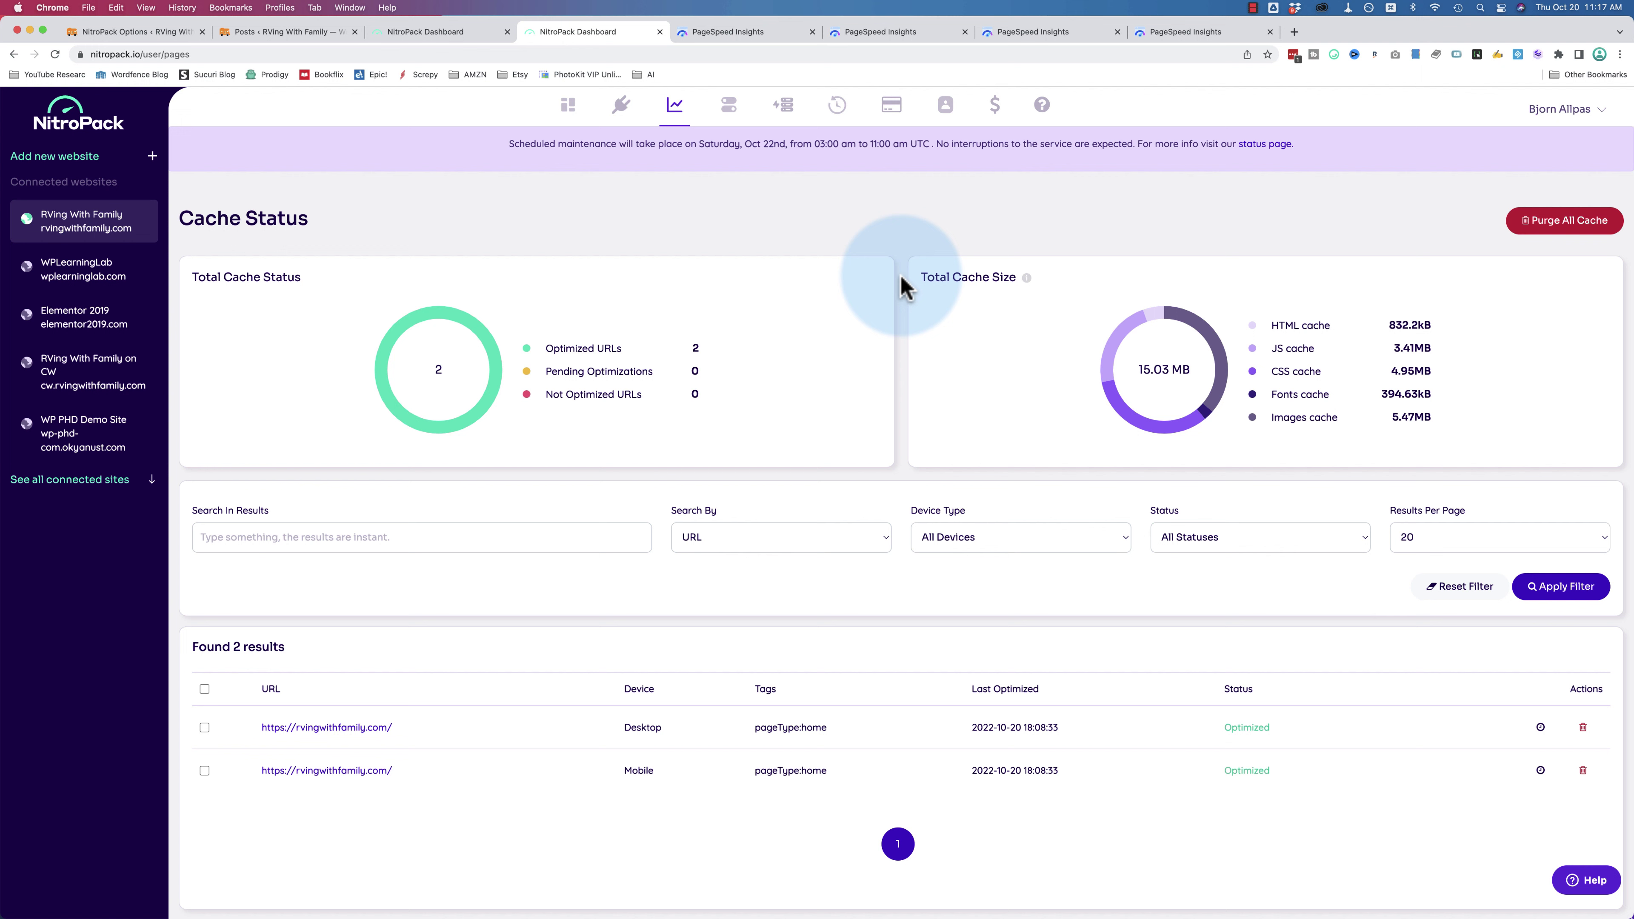
- Purge all site cache in the NitroPack dashboard and again from the WordPress plugin
click(1558, 225)
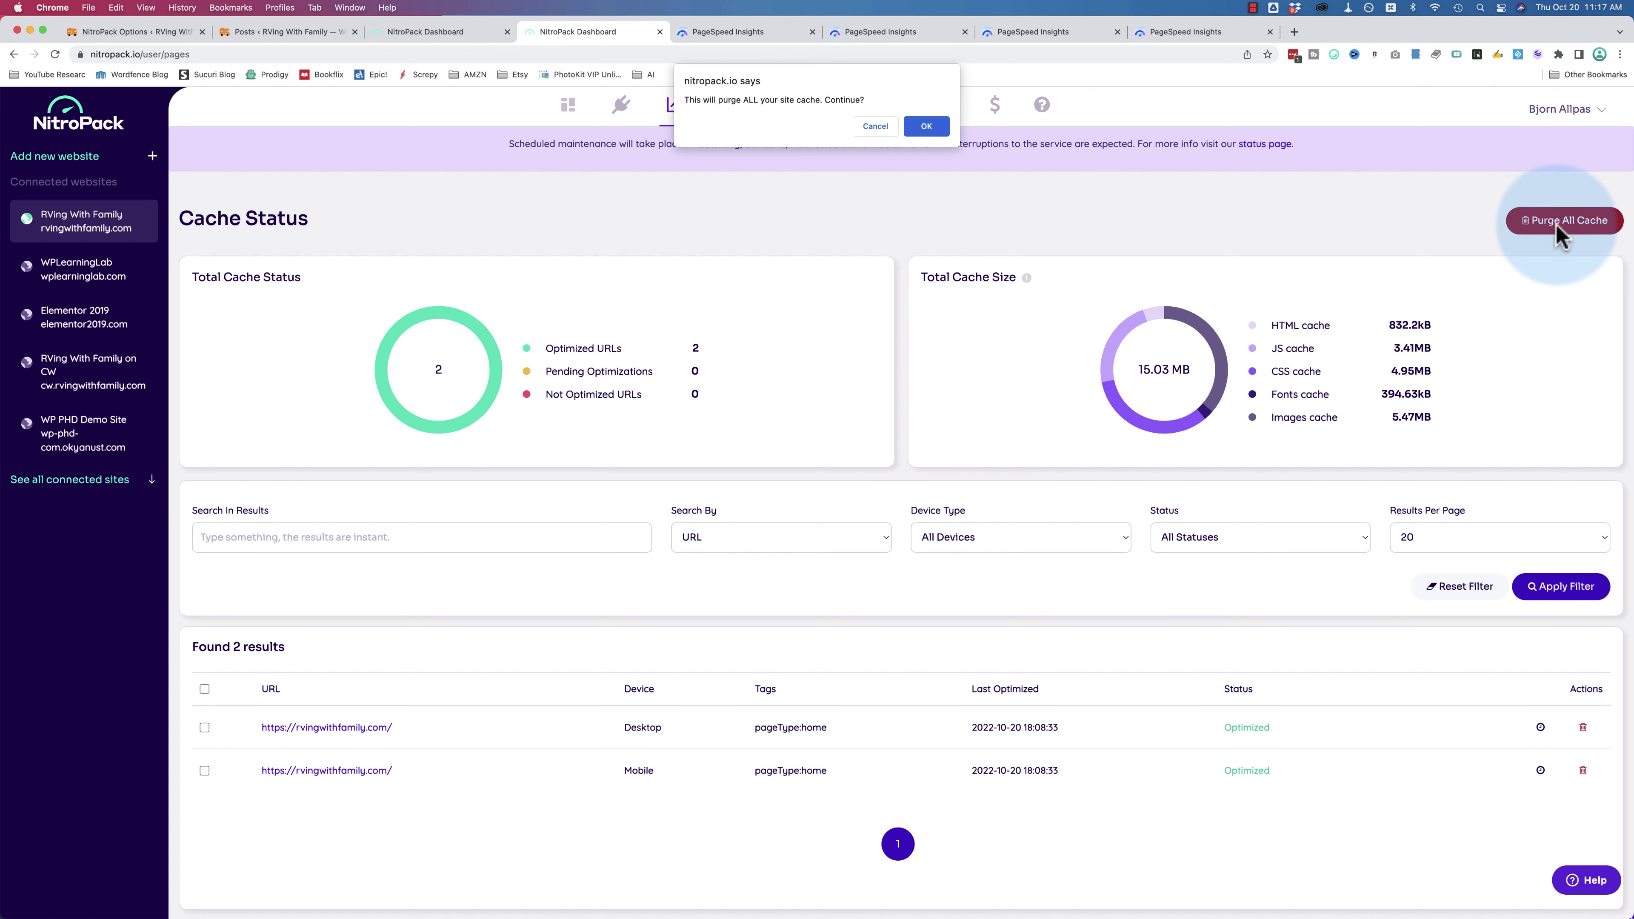
click(934, 127)
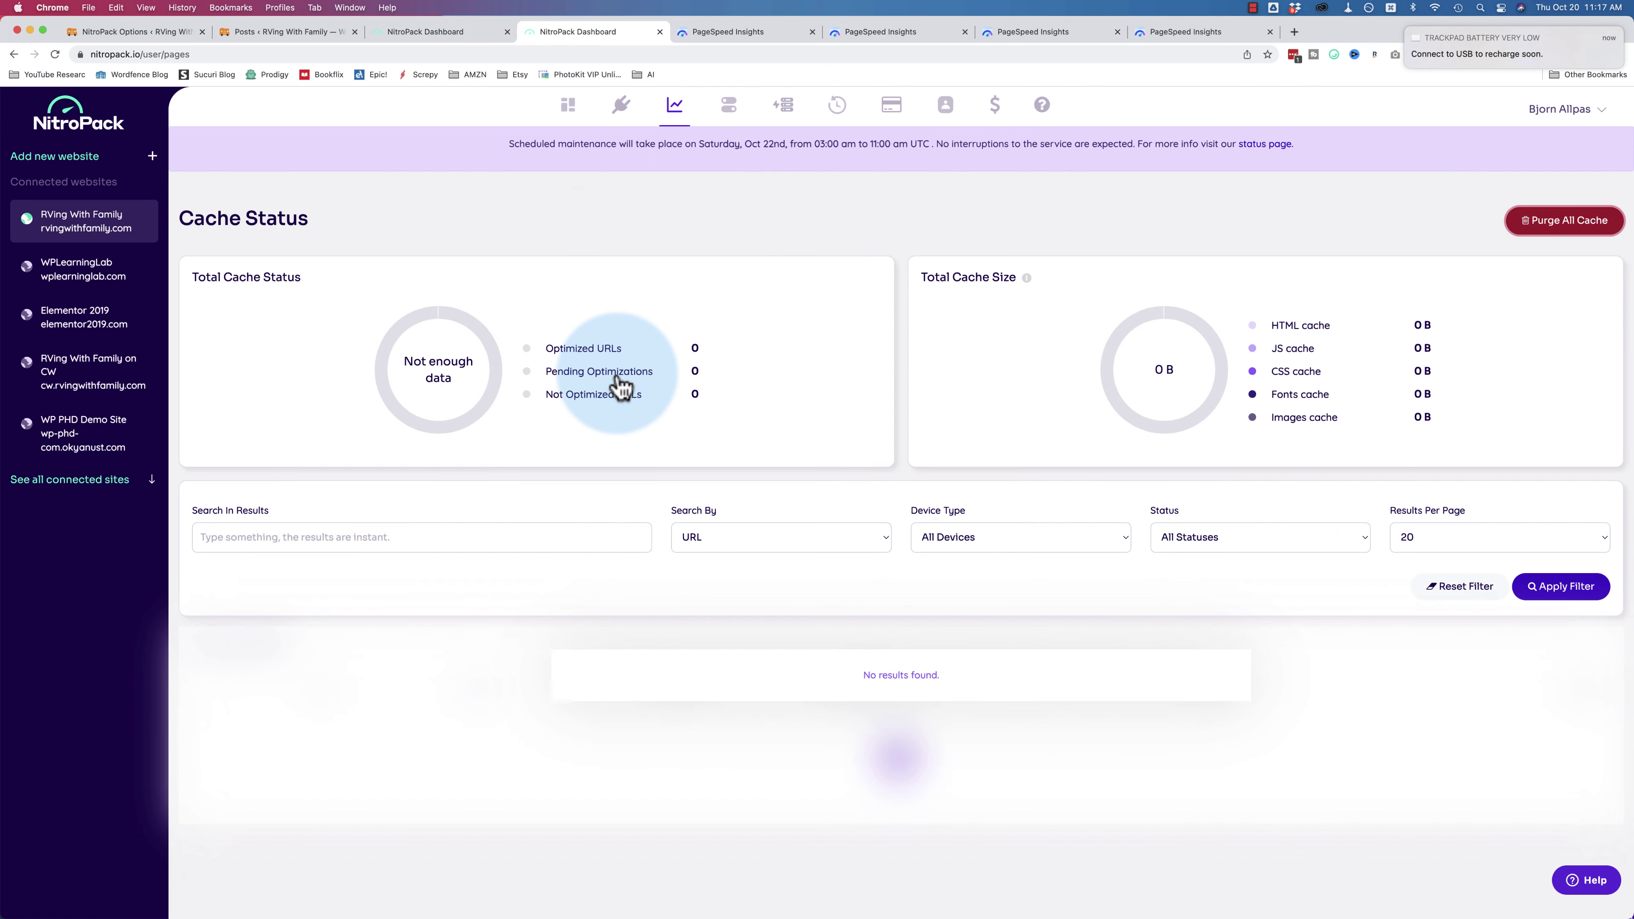
click(155, 33)
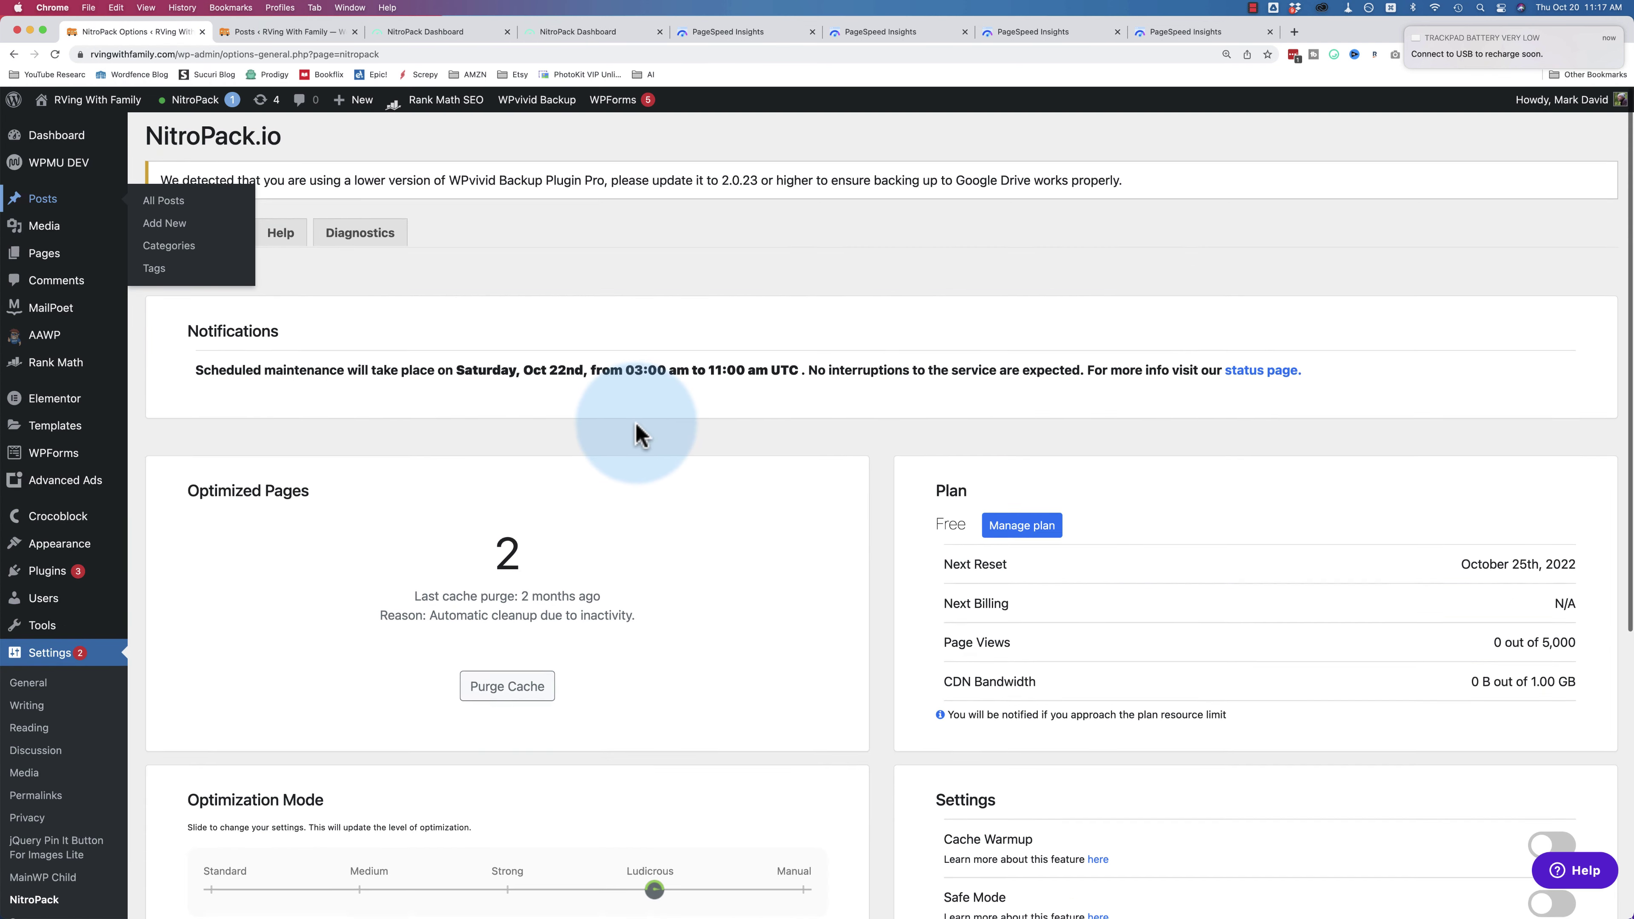
key(super+equal)
key(super+equal)
scroll(640, 434, down, 2)
click(508, 392)
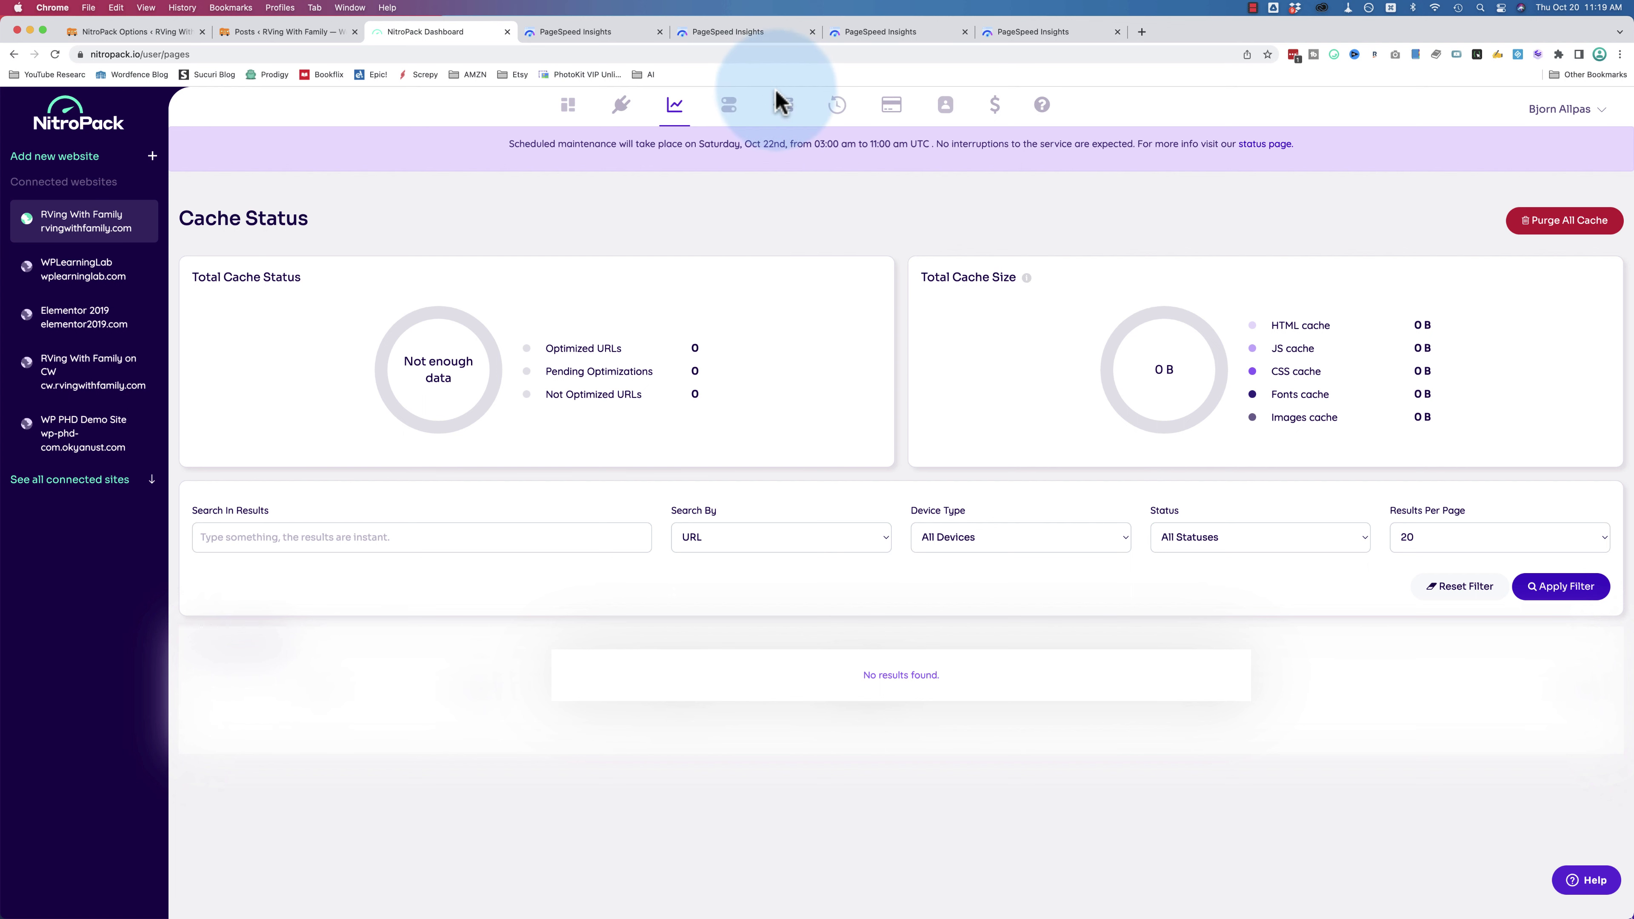
- Enable Cache Warmup Status and save, then go back to the Cache Status page
click(782, 108)
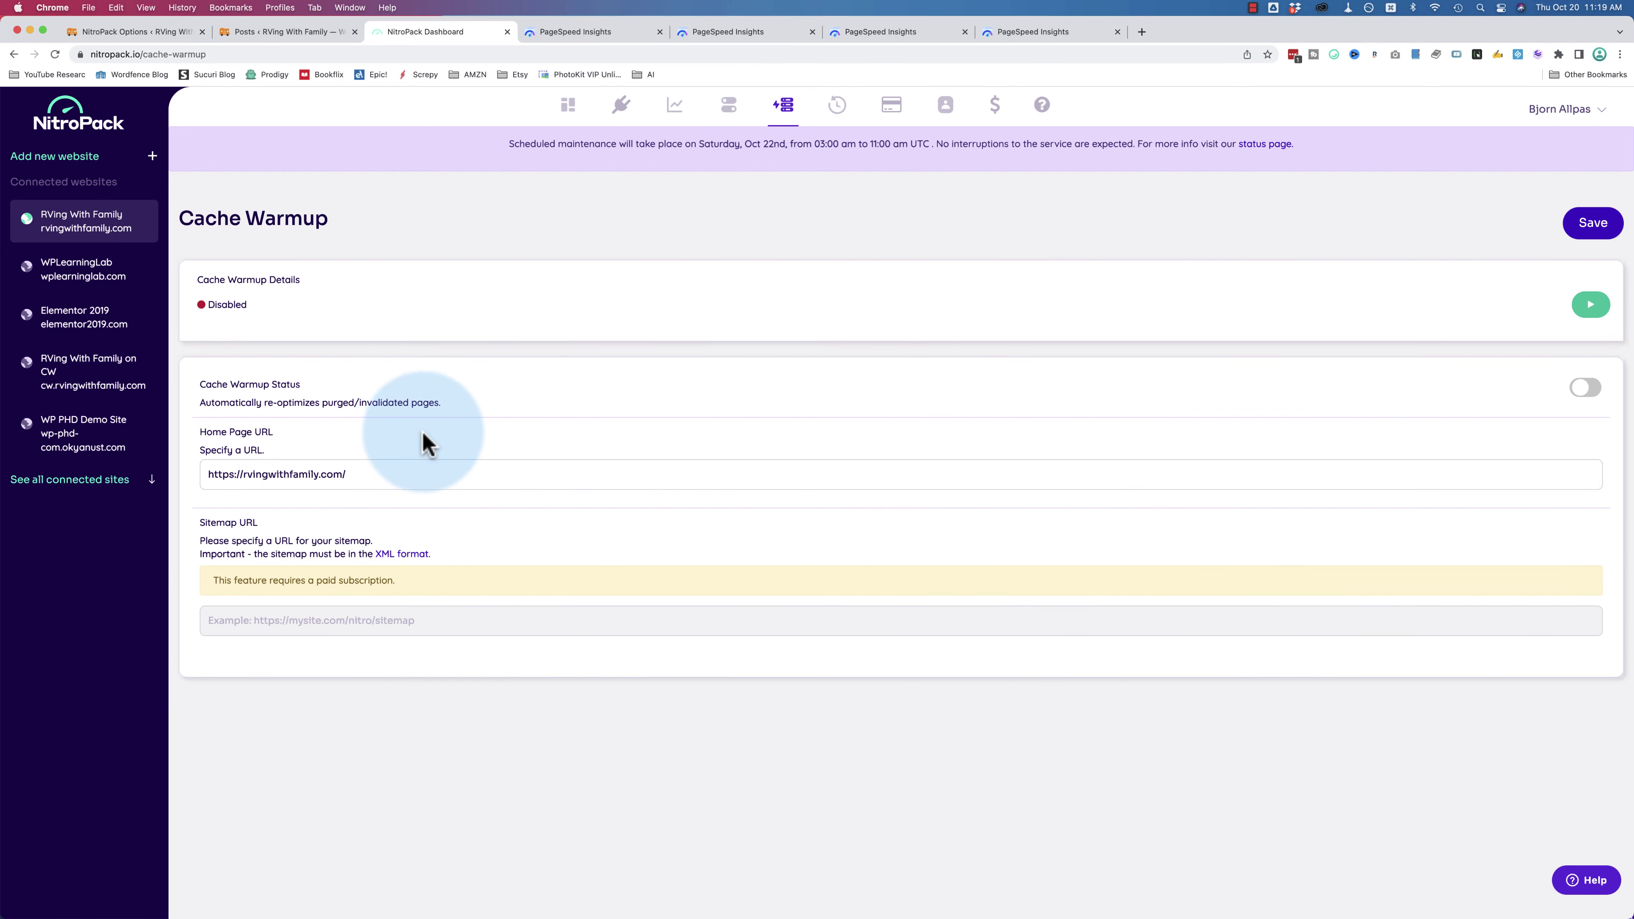
drag(201, 407, 472, 409)
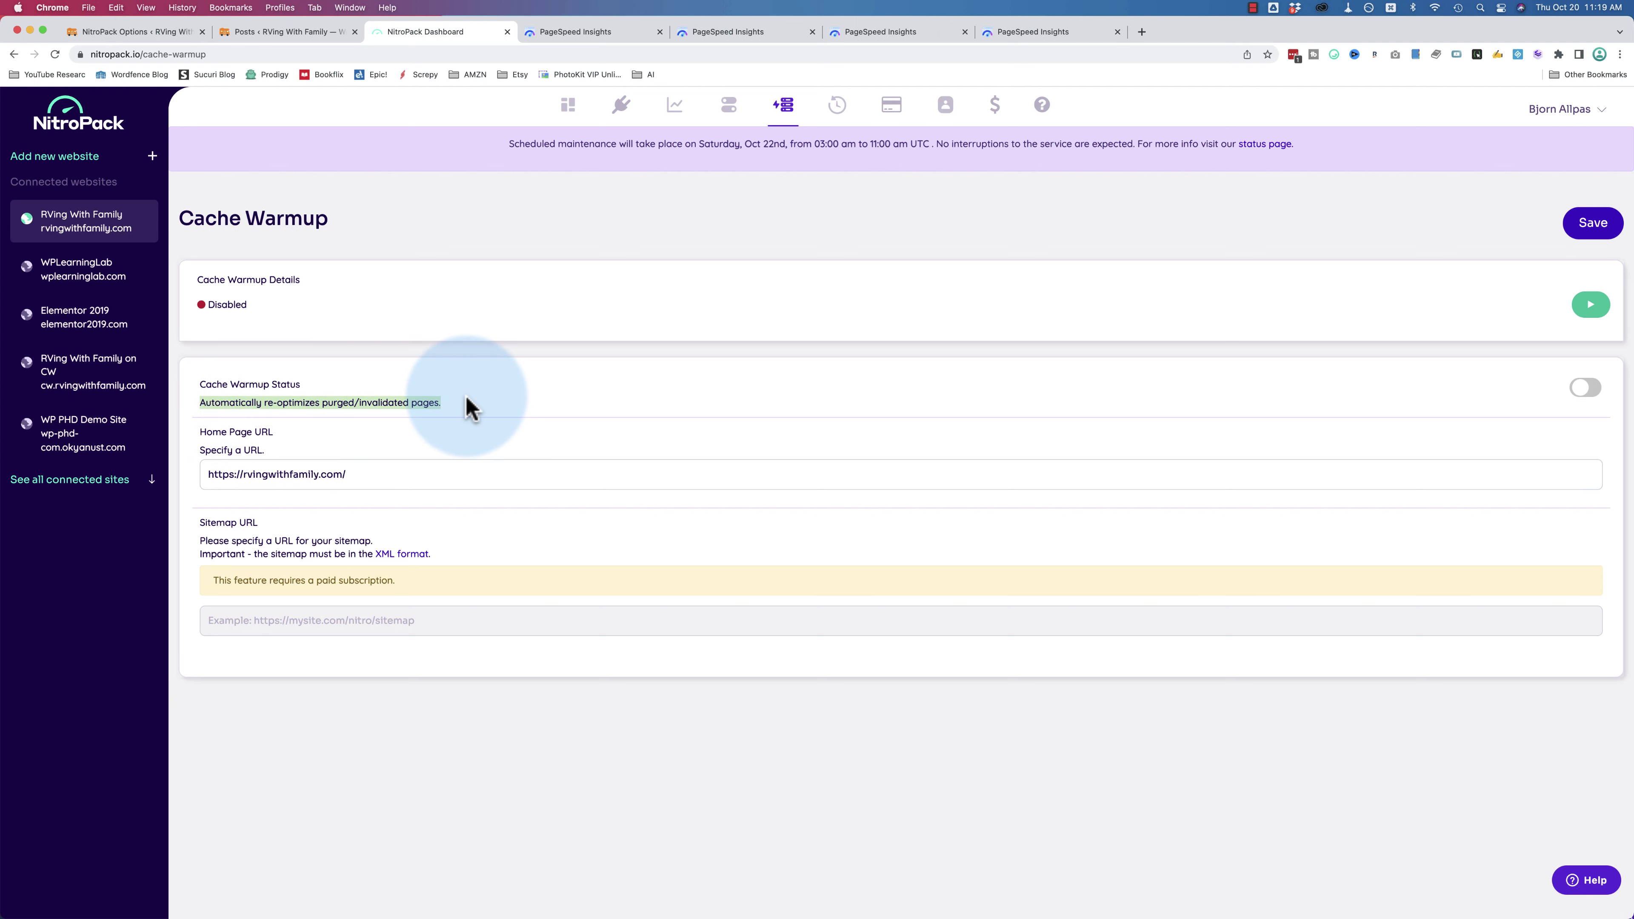
click(1583, 388)
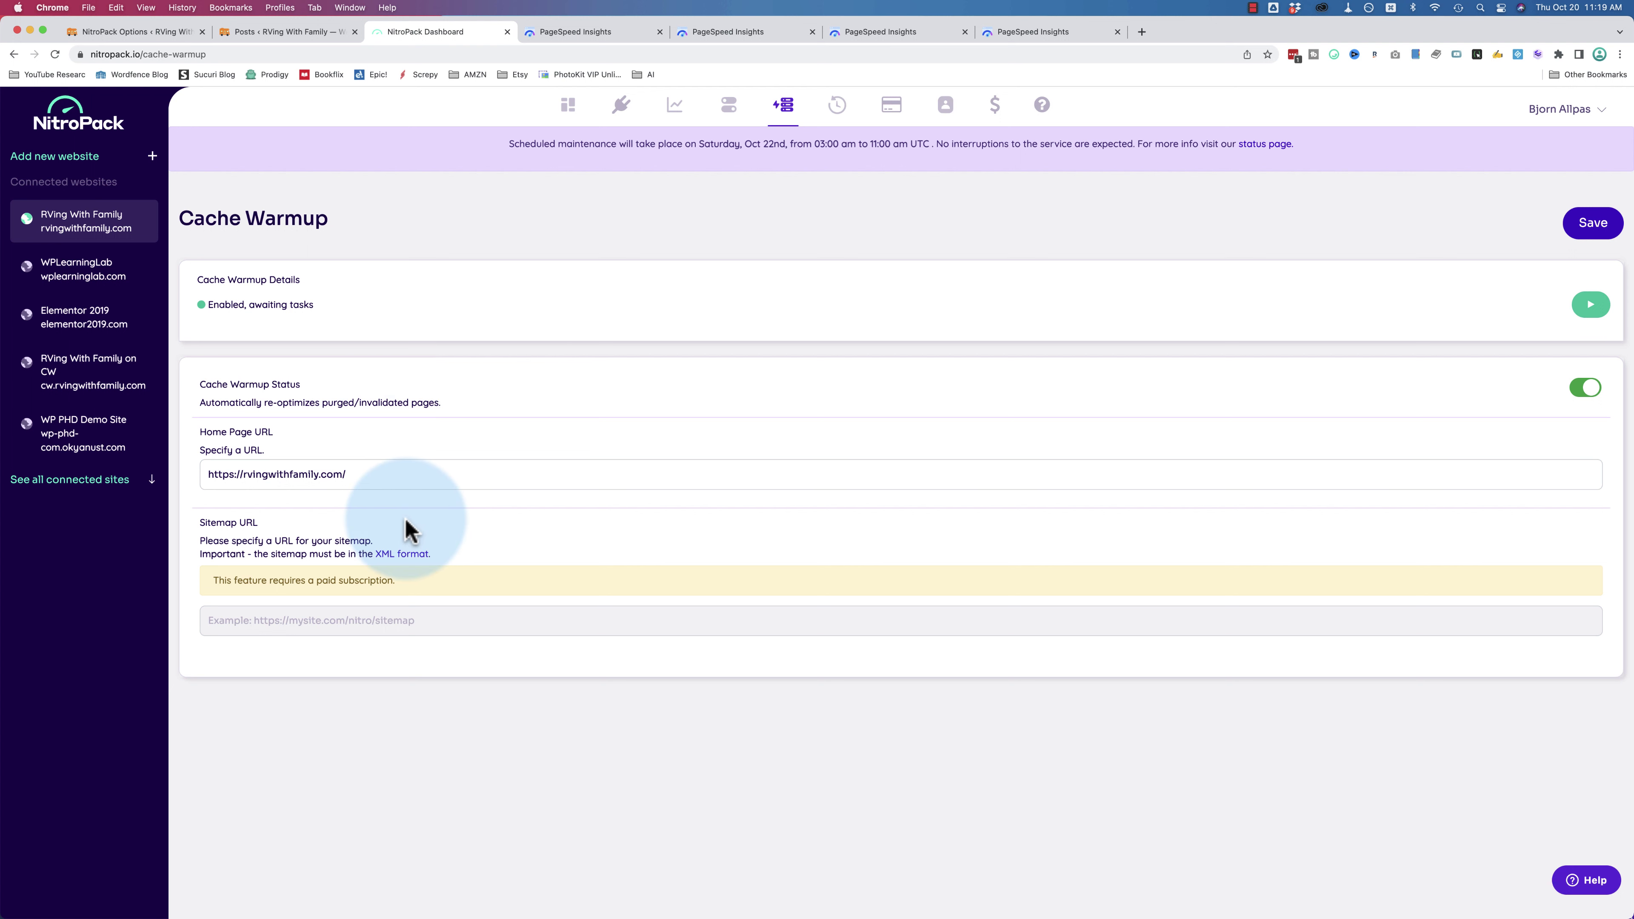
drag(198, 523, 343, 552)
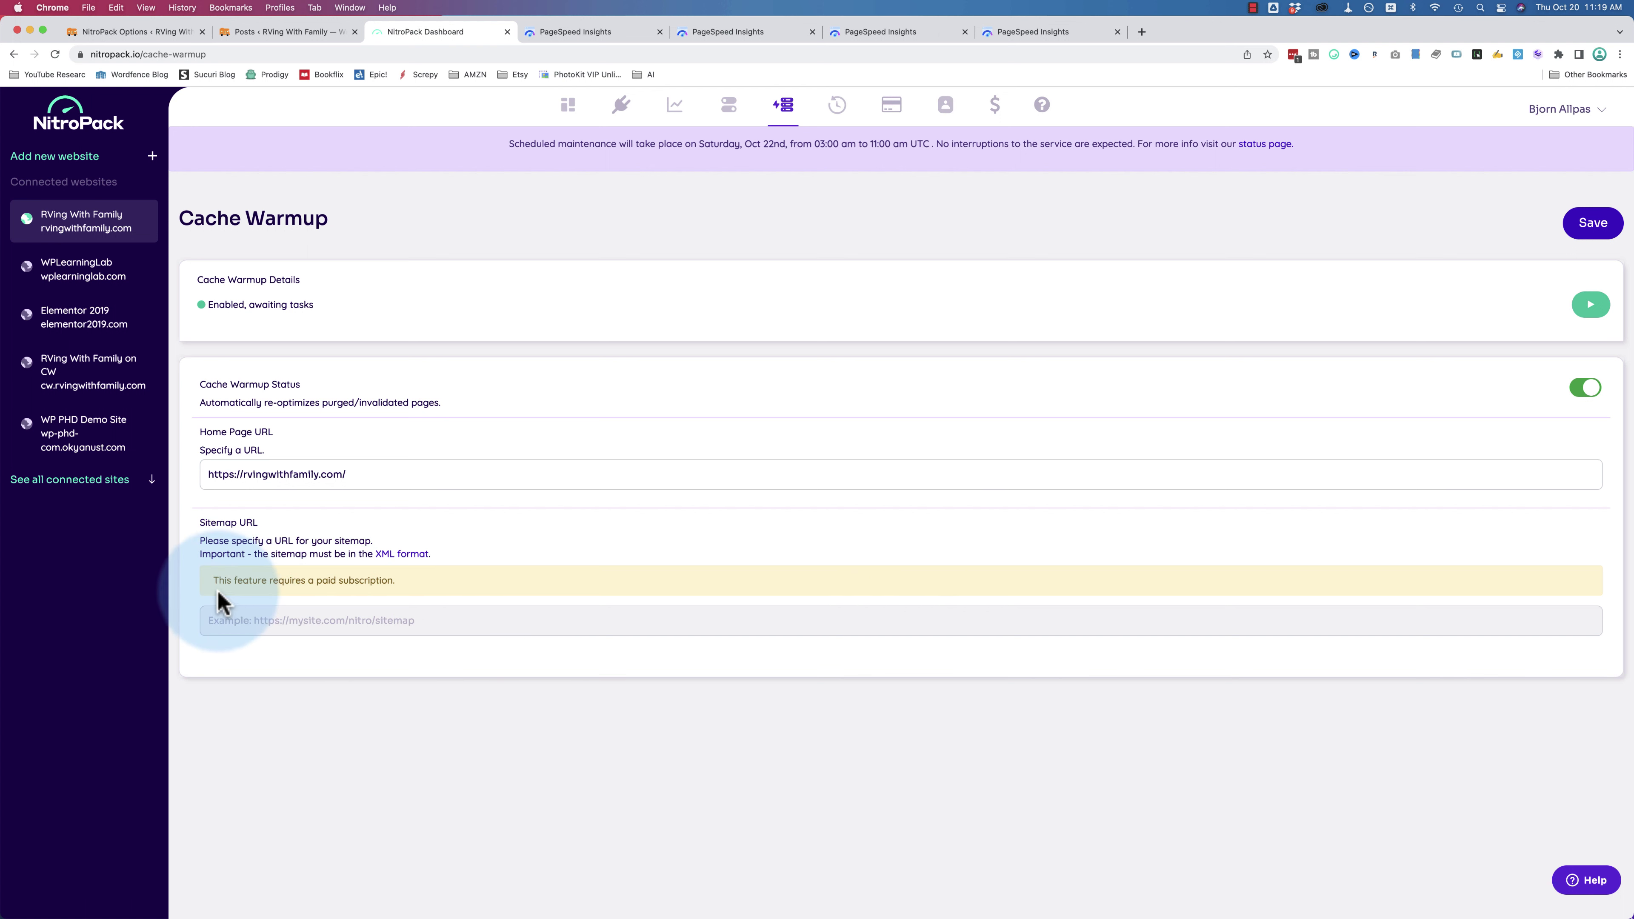
drag(358, 580, 401, 587)
click(402, 588)
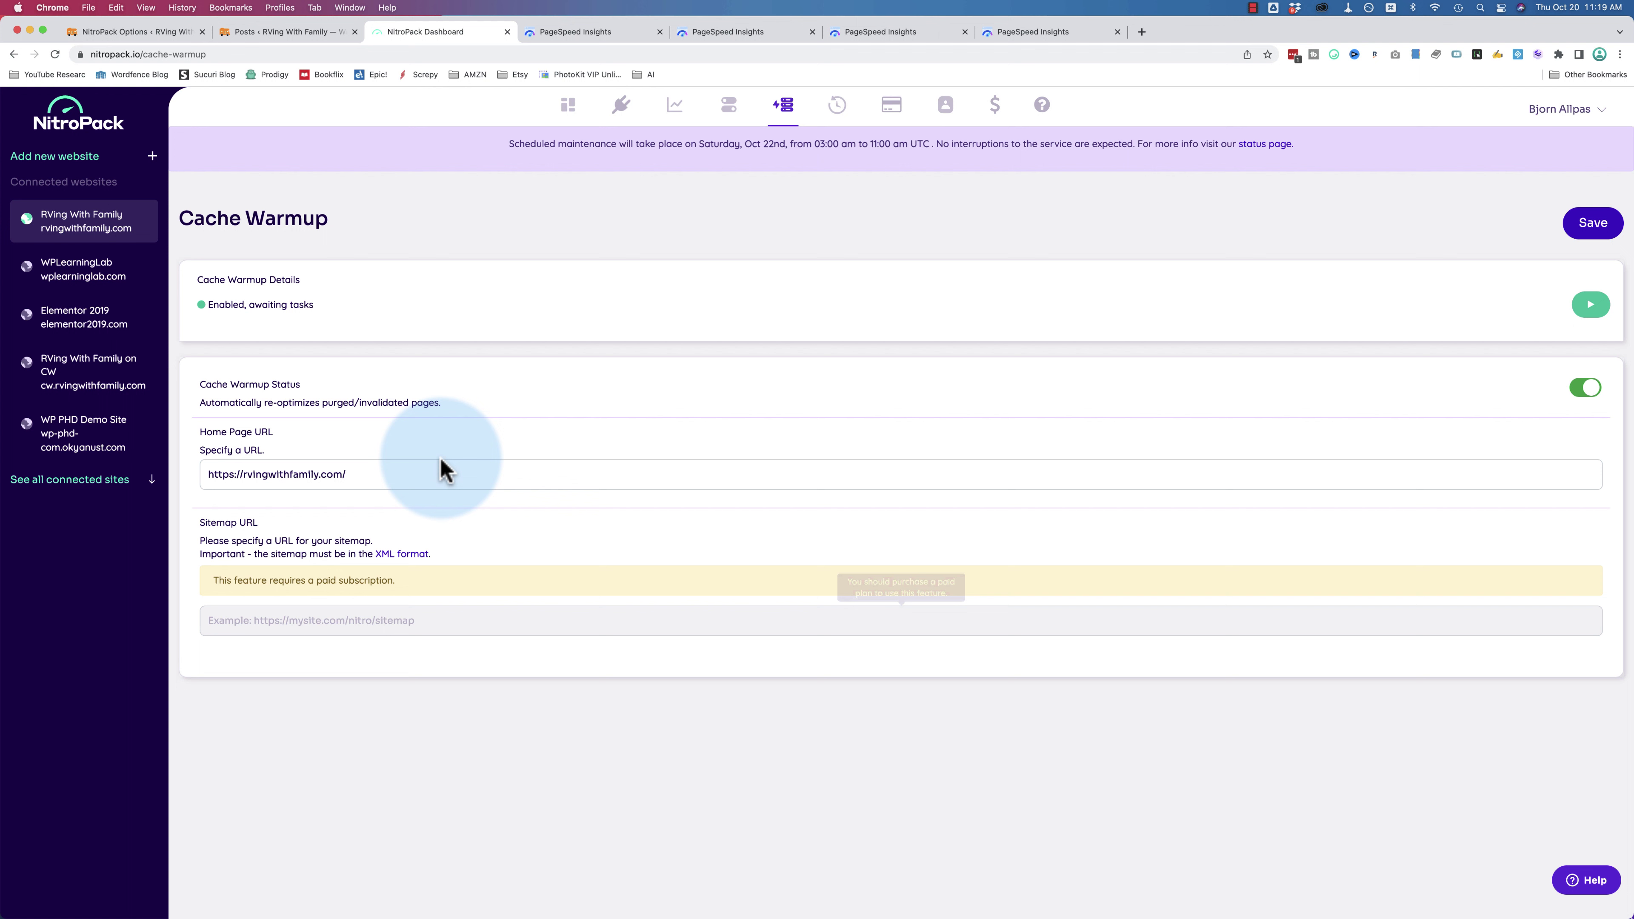
triple_click(225, 279)
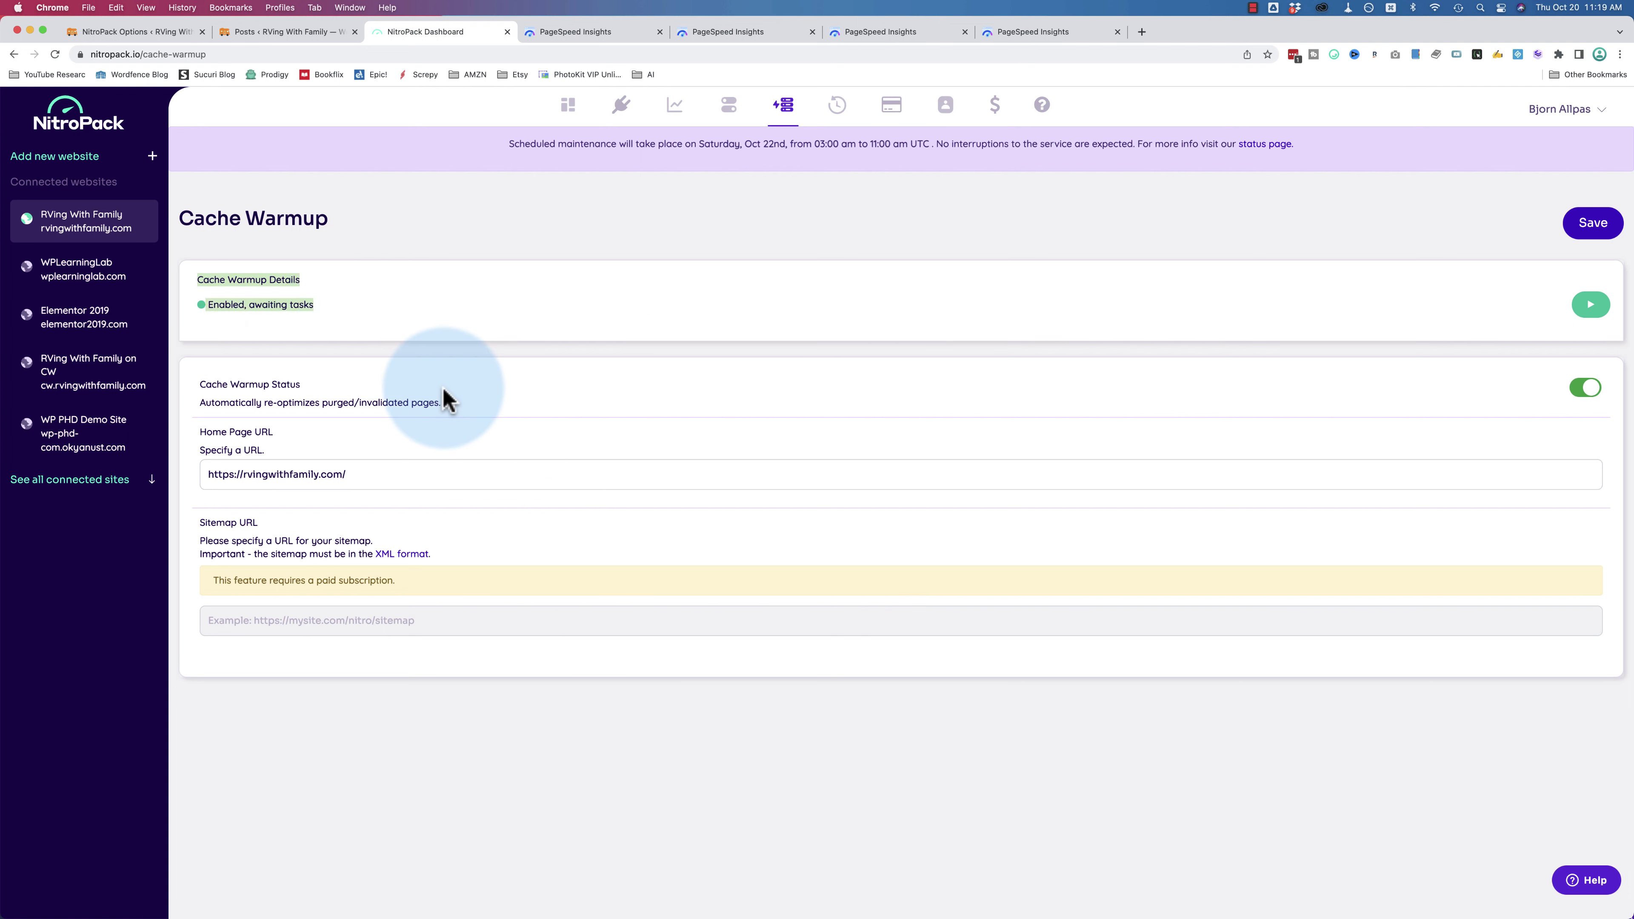
click(245, 394)
click(1590, 232)
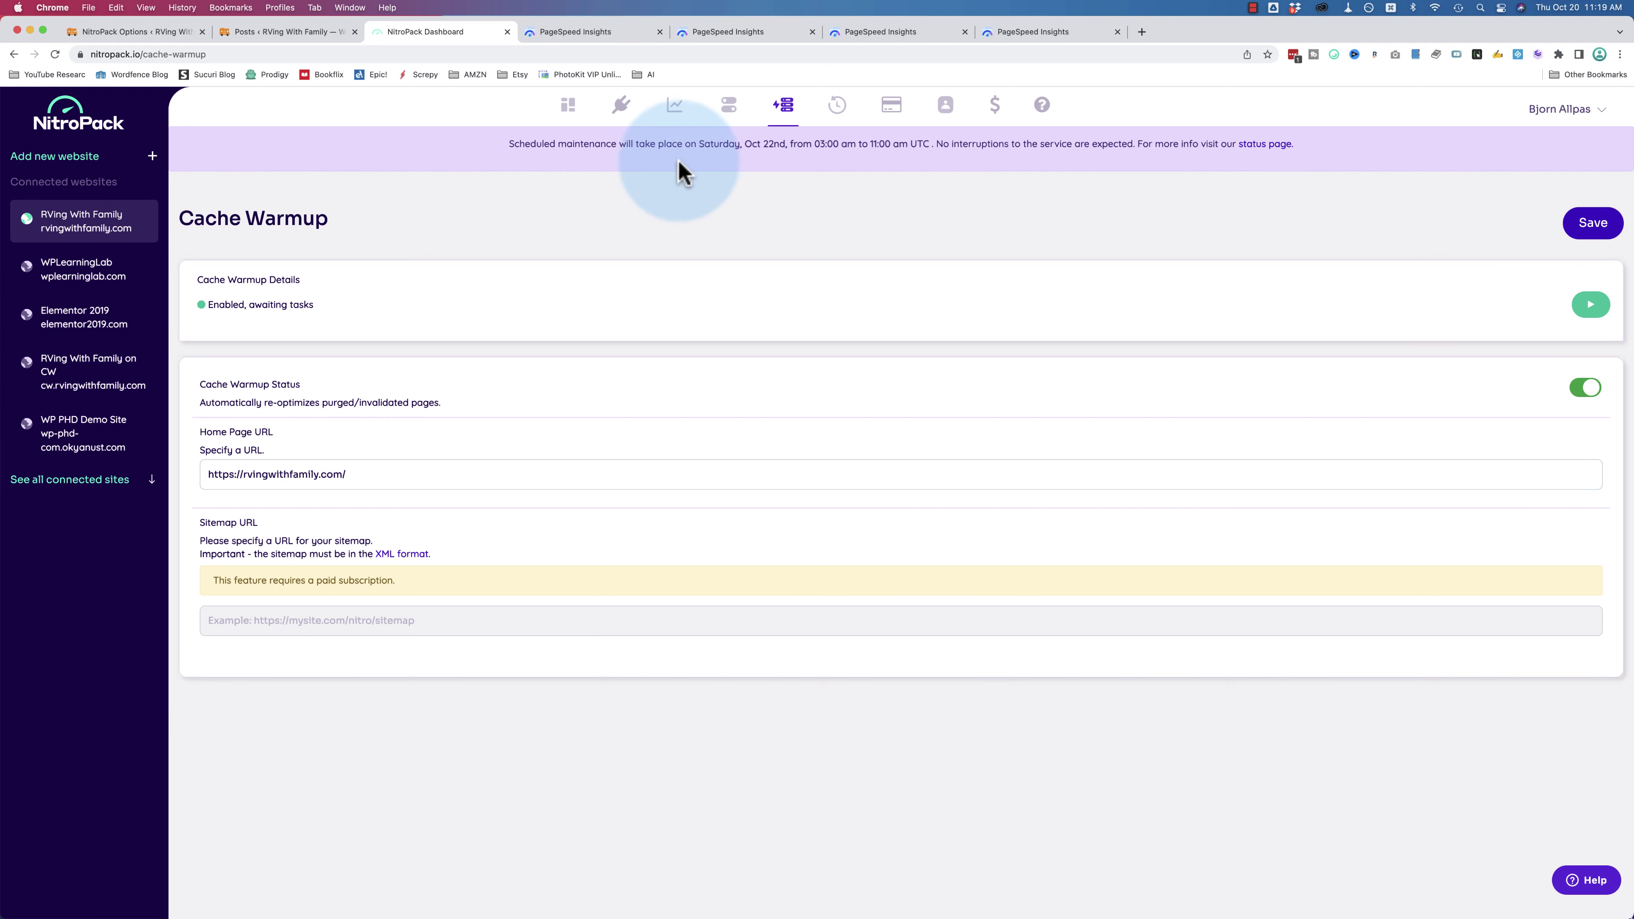
click(674, 109)
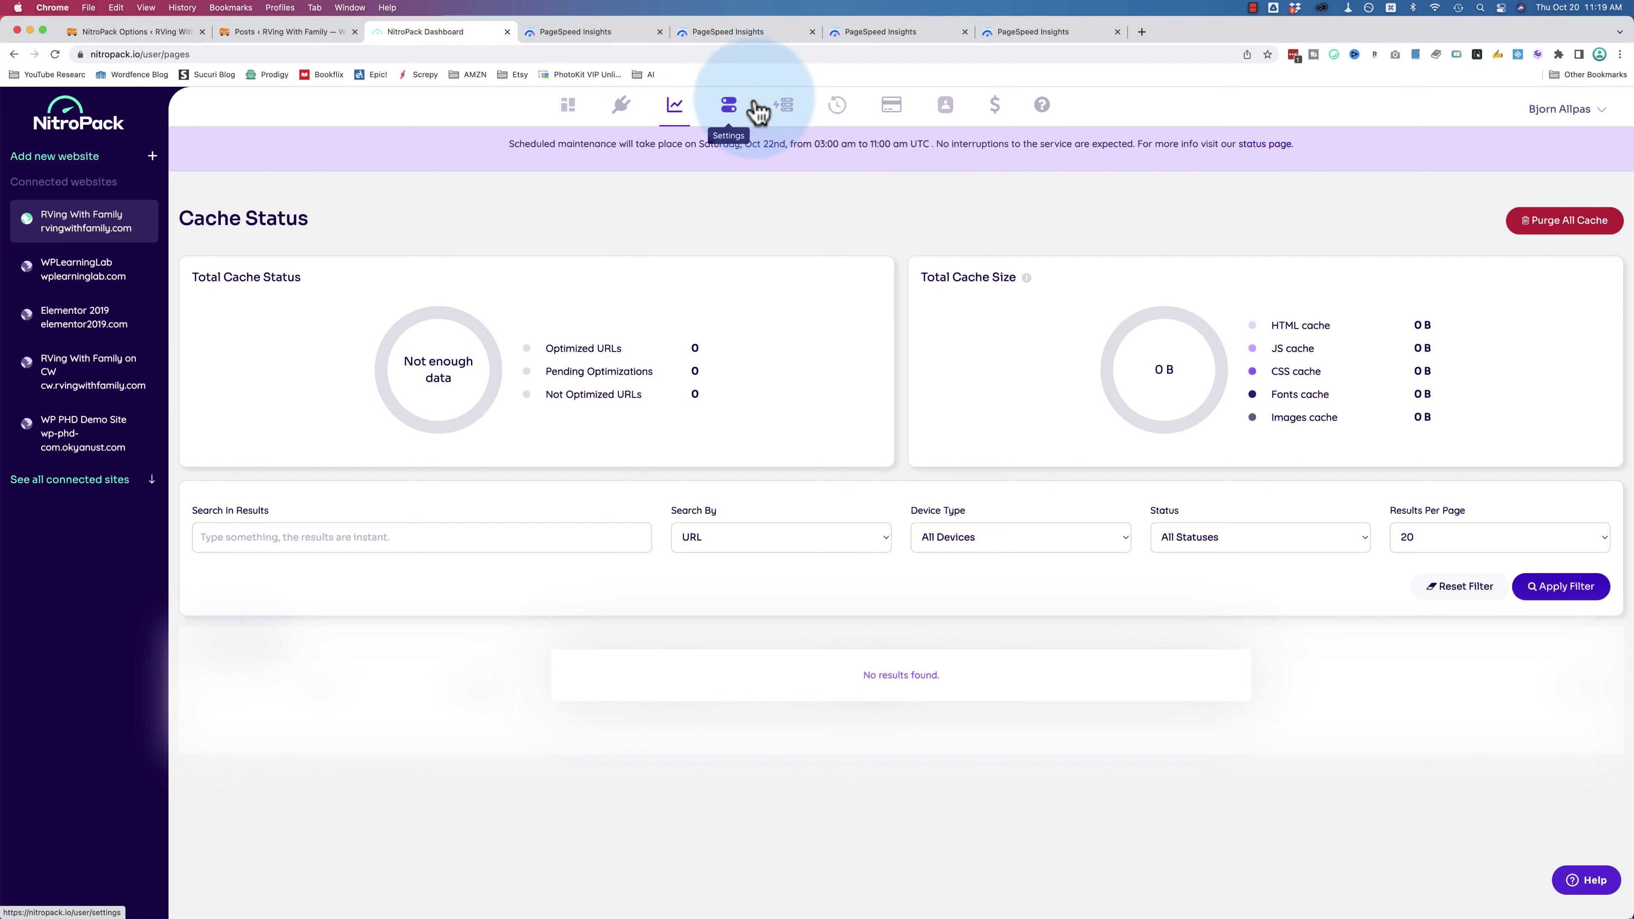
- Review the Logs' 2022-10-20 Cache API events, including the full purge done via the Dashboard
click(838, 108)
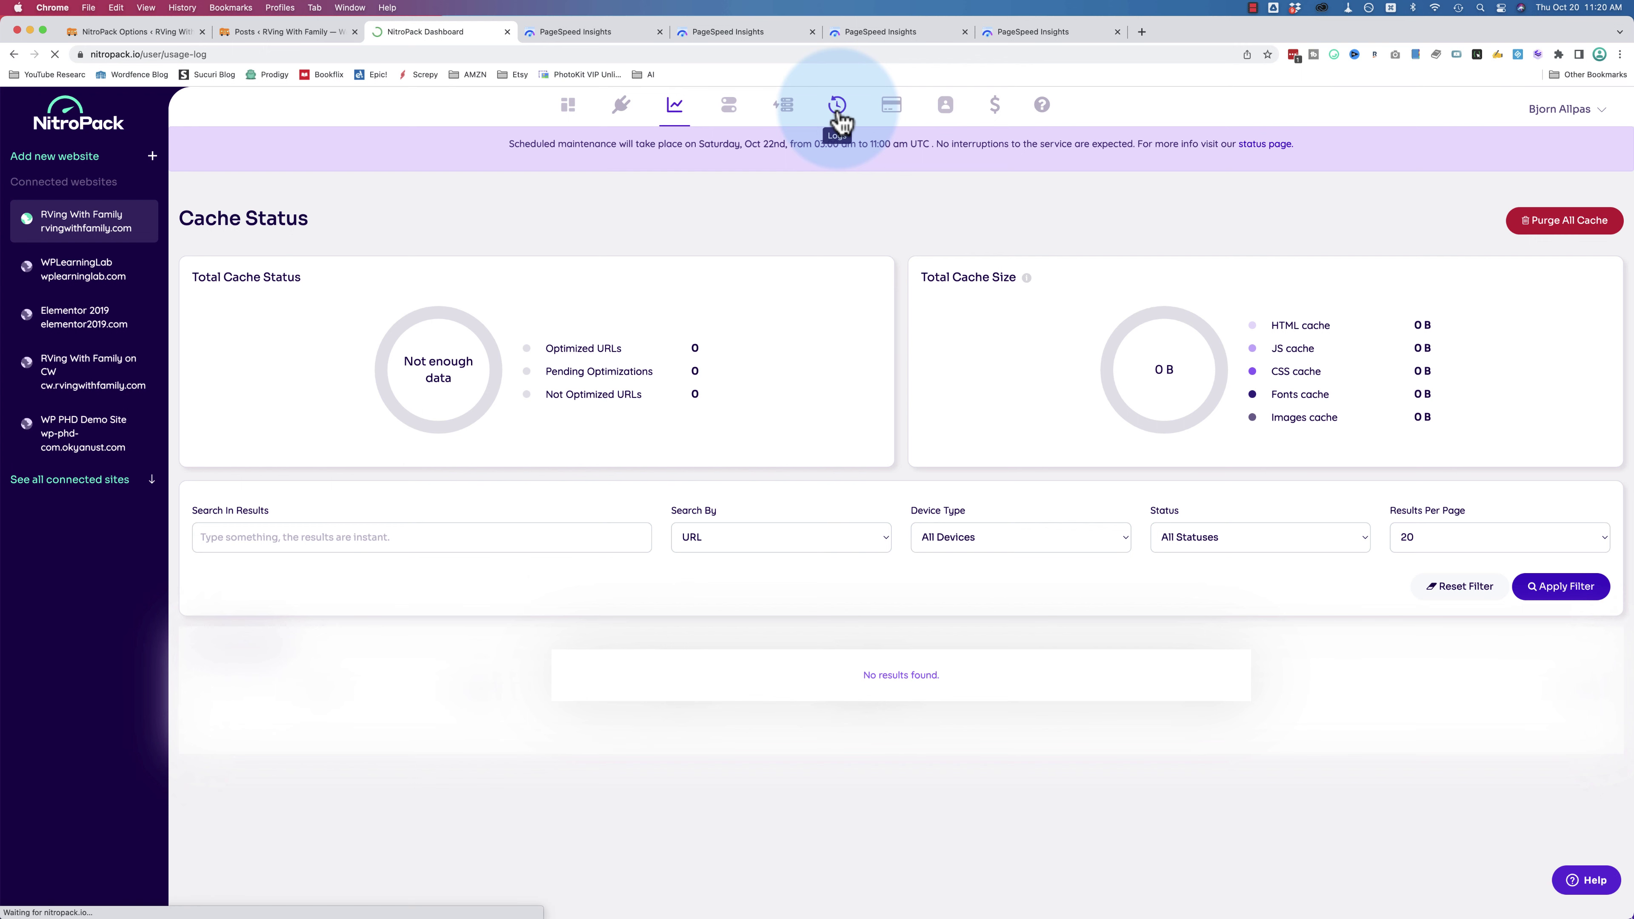
scroll(501, 245, down, 3)
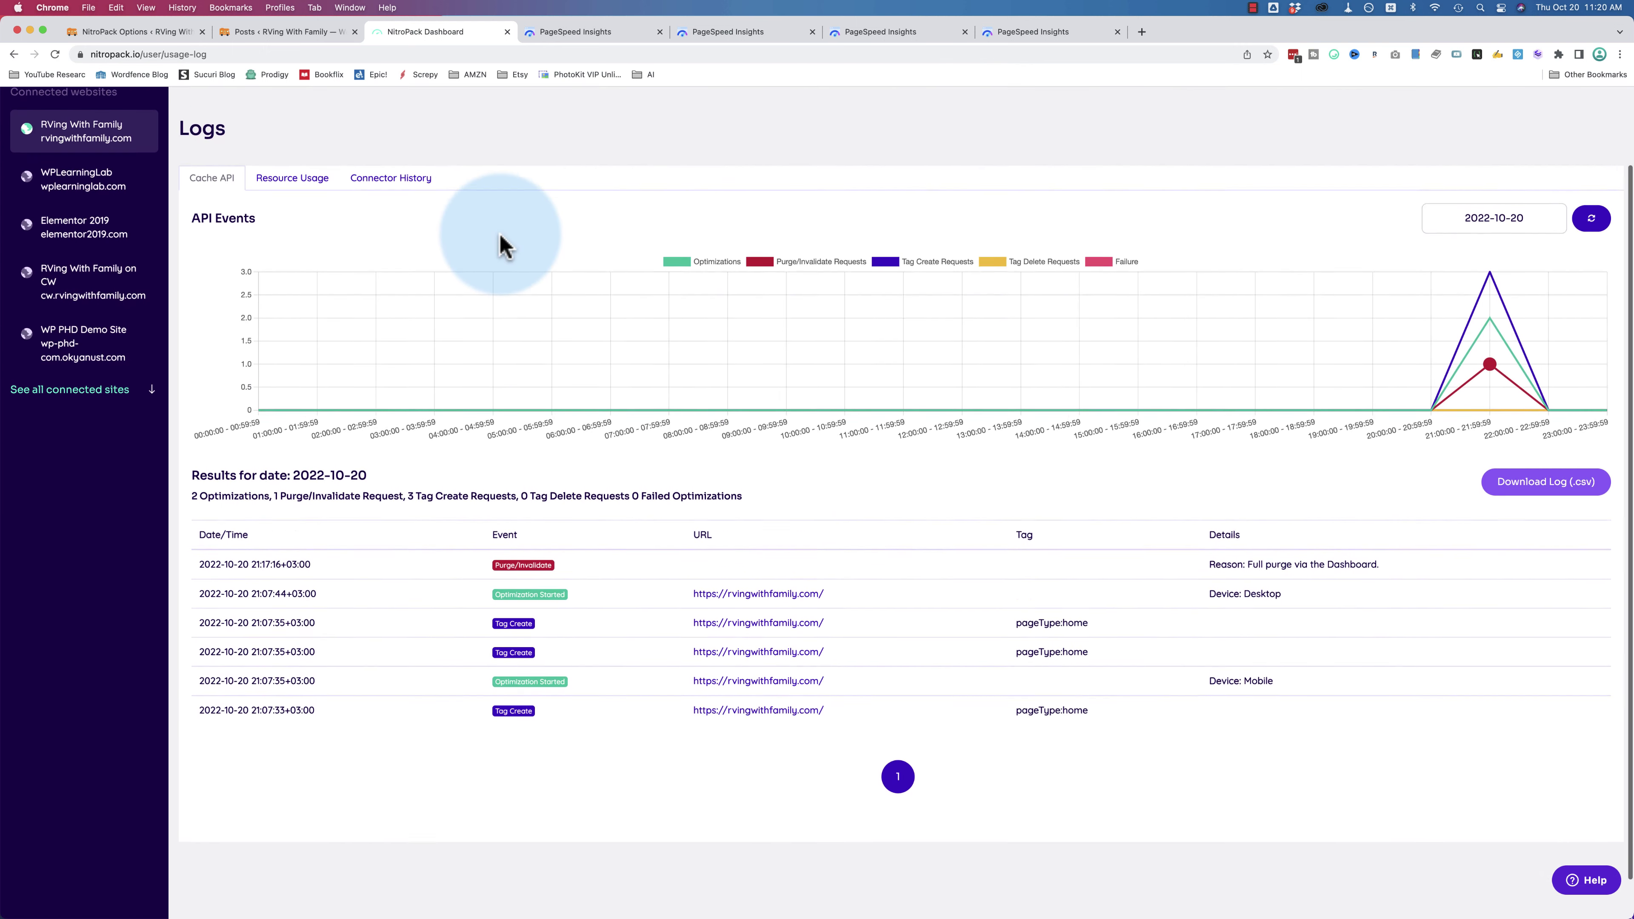
scroll(502, 244, down, 1)
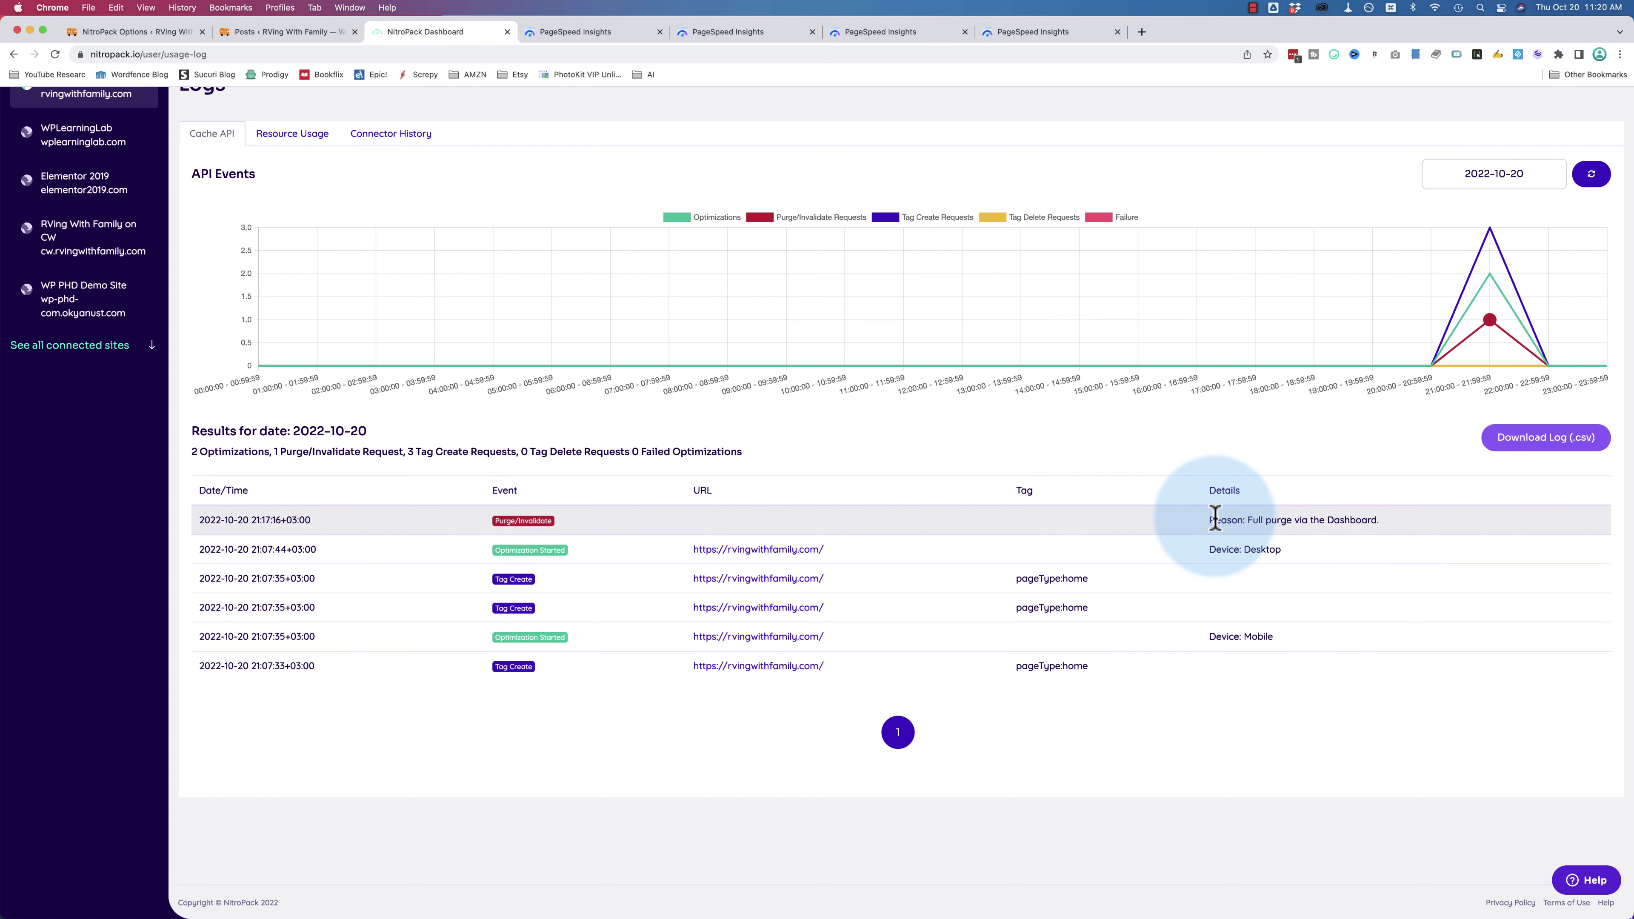
drag(1215, 519, 1403, 531)
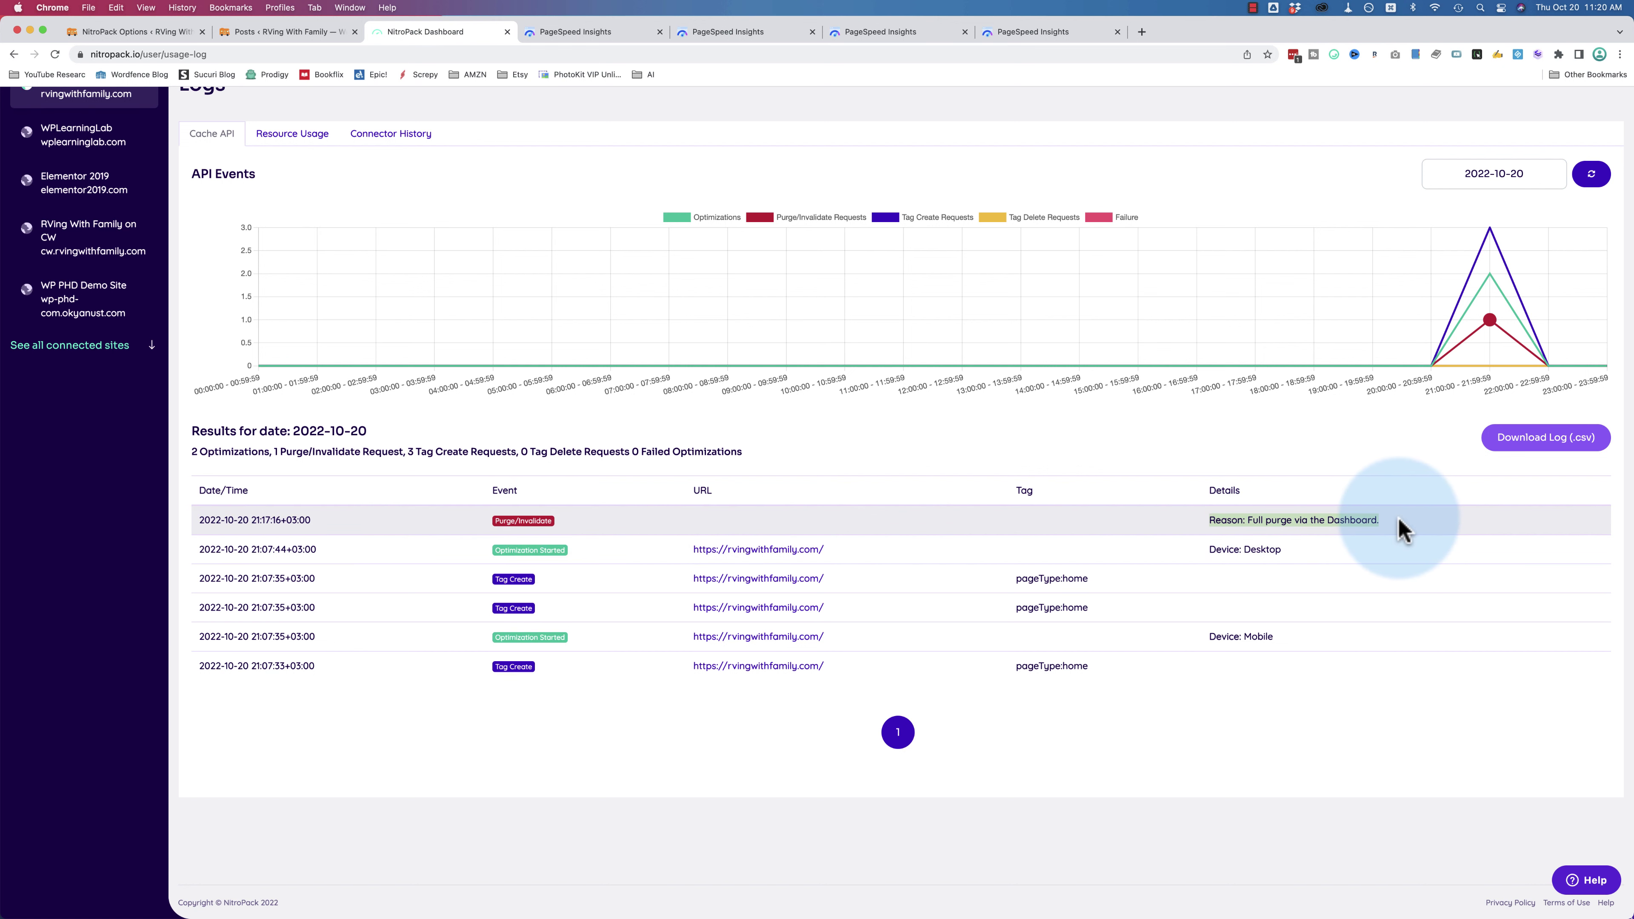
click(1161, 467)
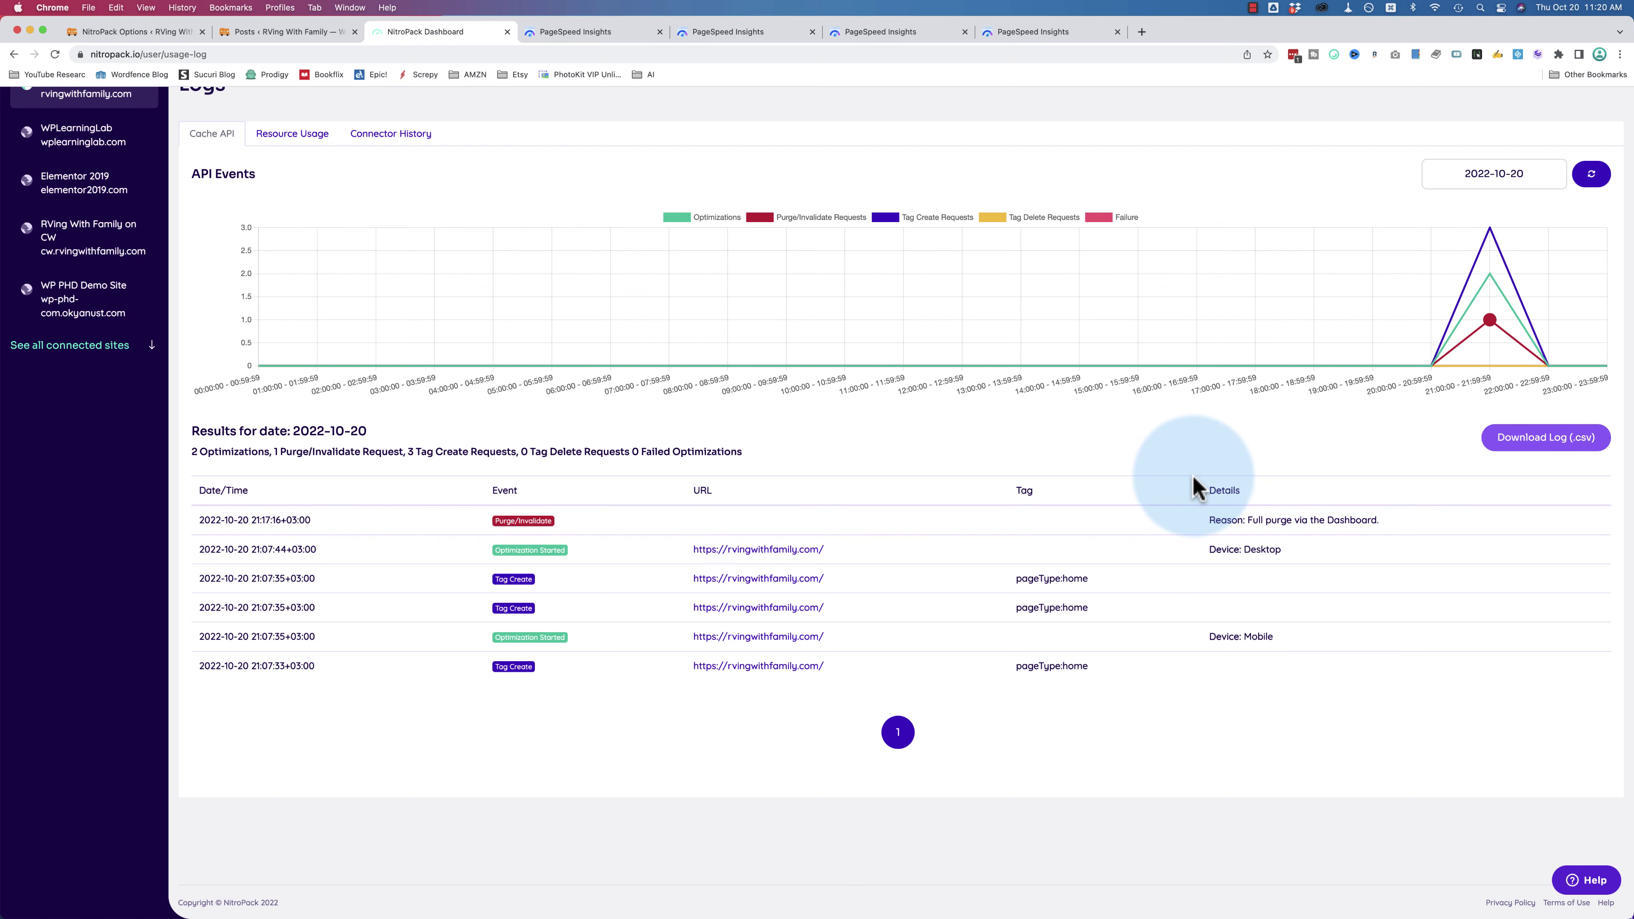
scroll(1193, 487, up, 5)
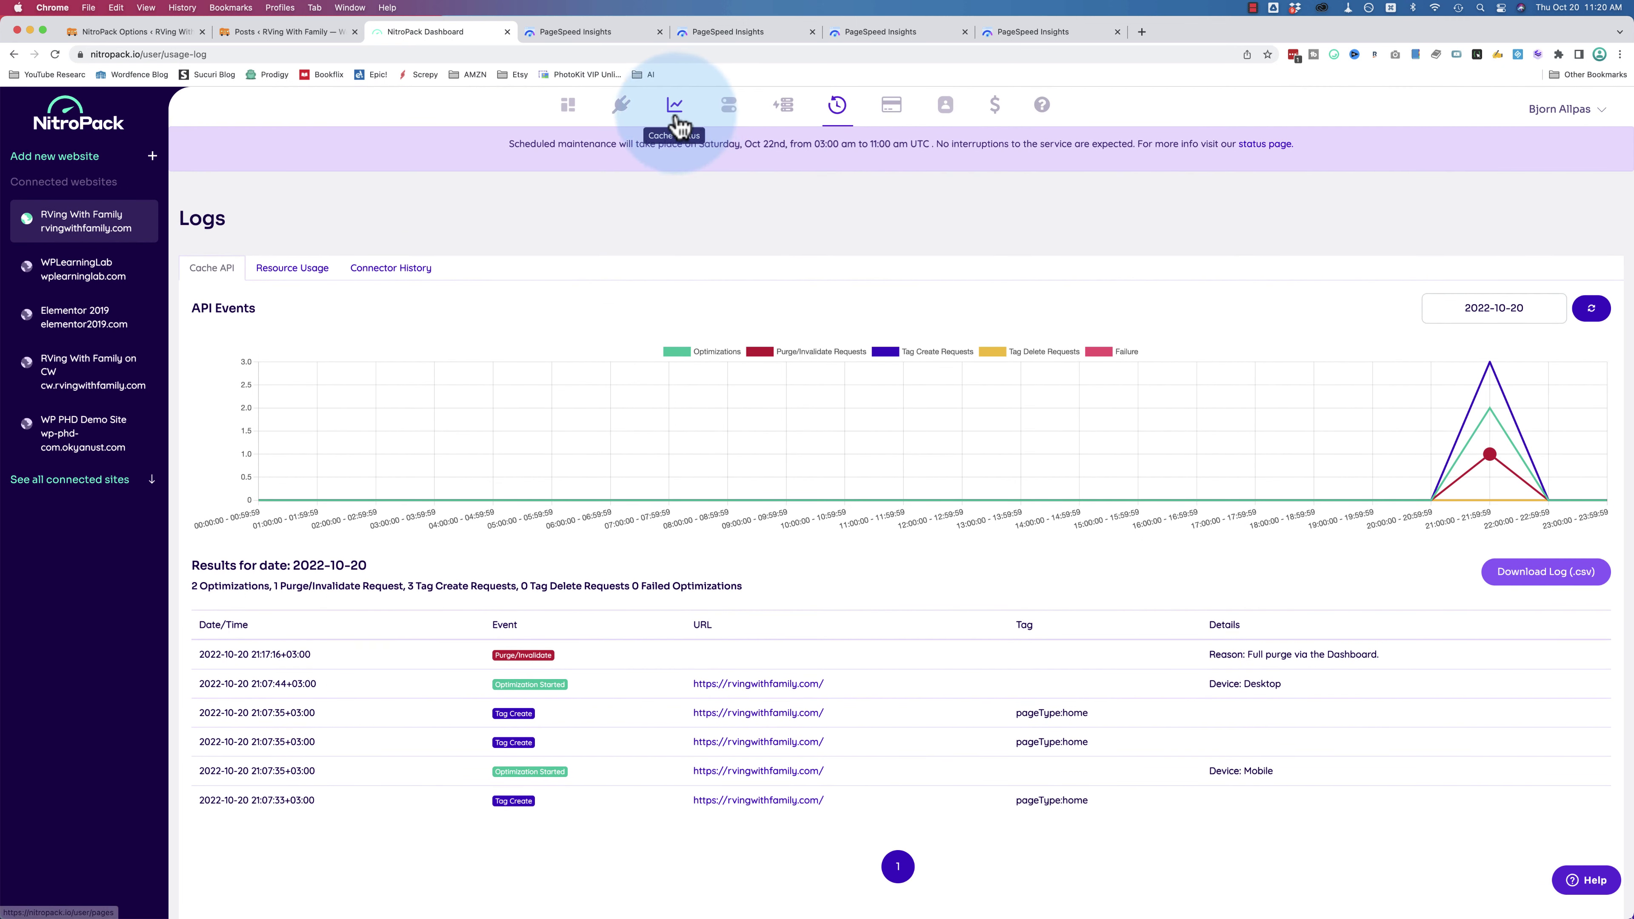
- In Advanced Settings, show the page cache expiration times of 2592000 and 300 seconds
click(729, 118)
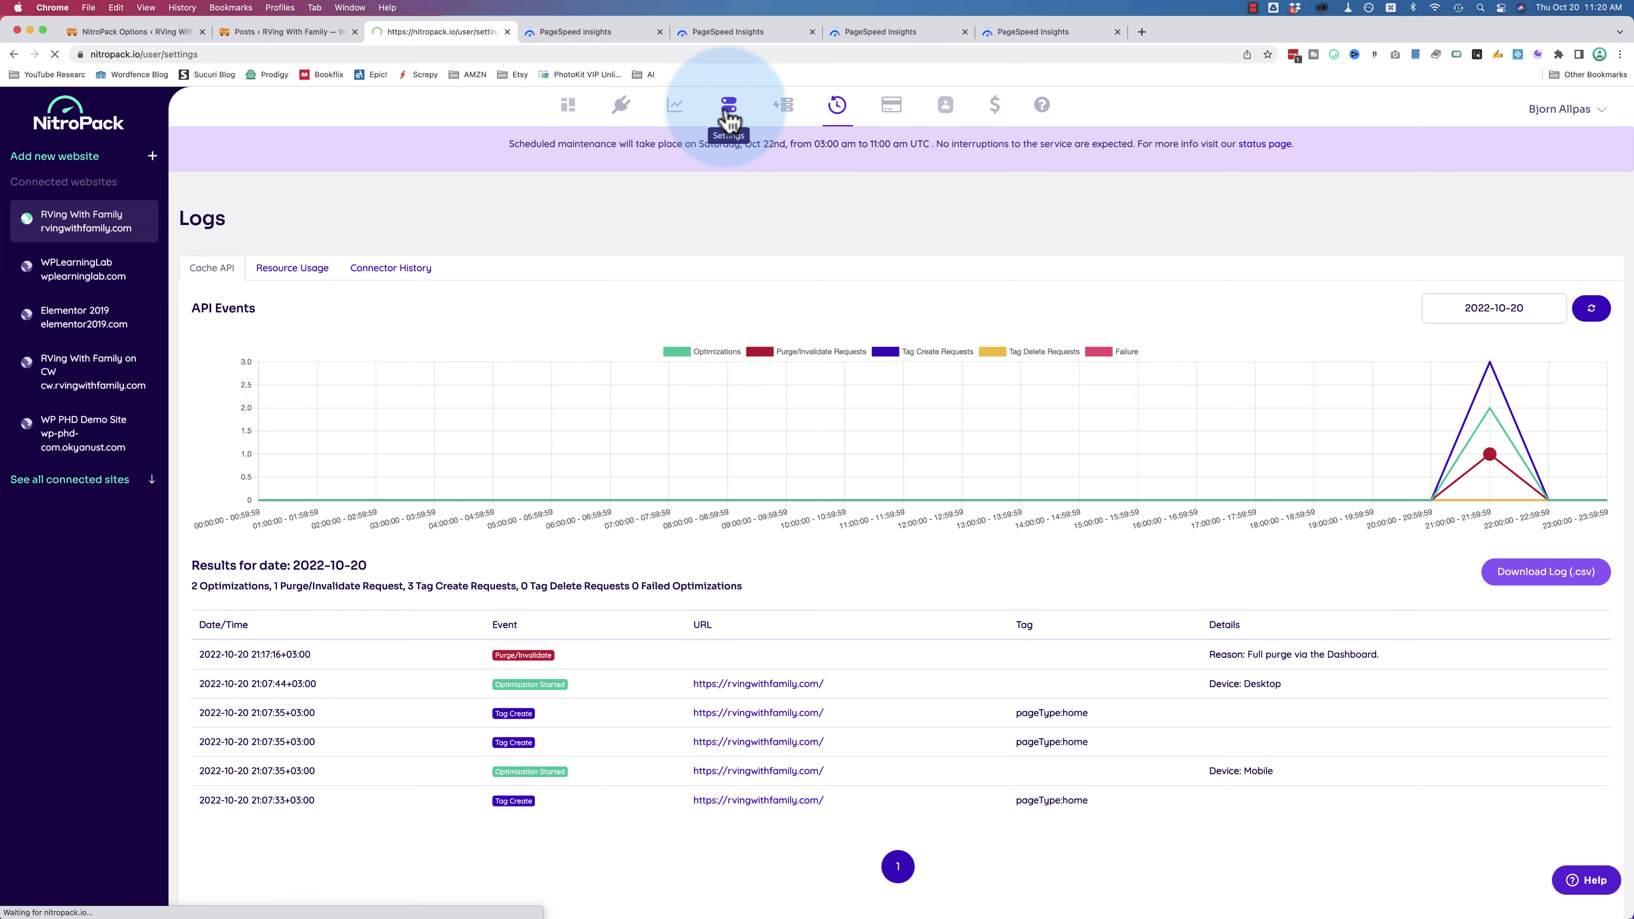
scroll(494, 392, down, 5)
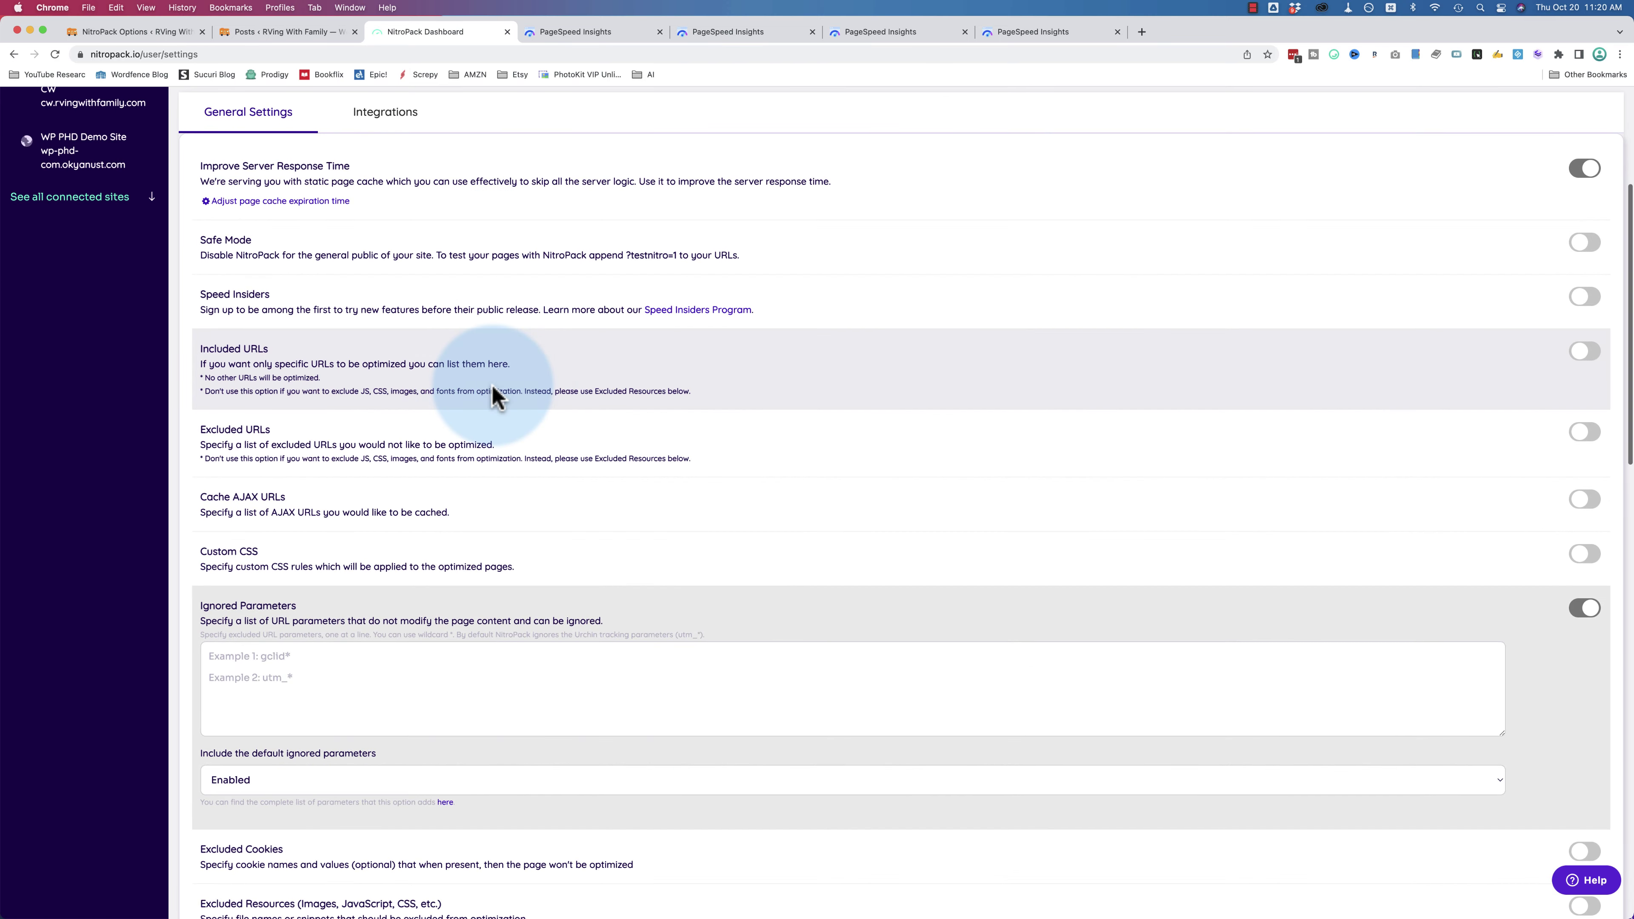
scroll(494, 393, up, 5)
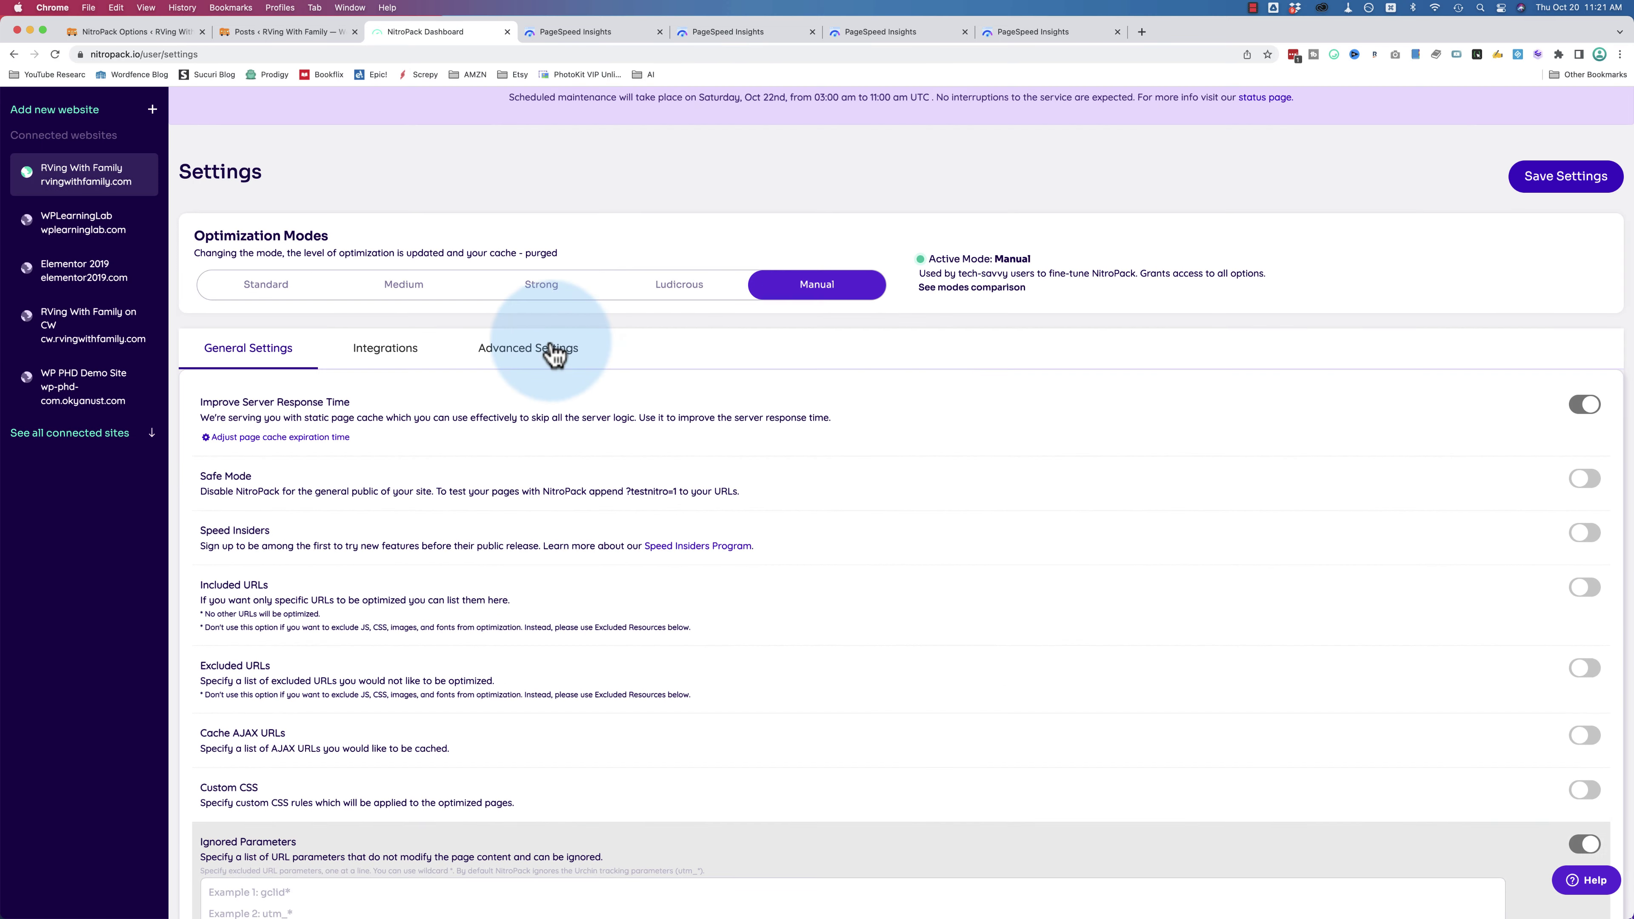
click(554, 351)
scroll(437, 444, down, 1)
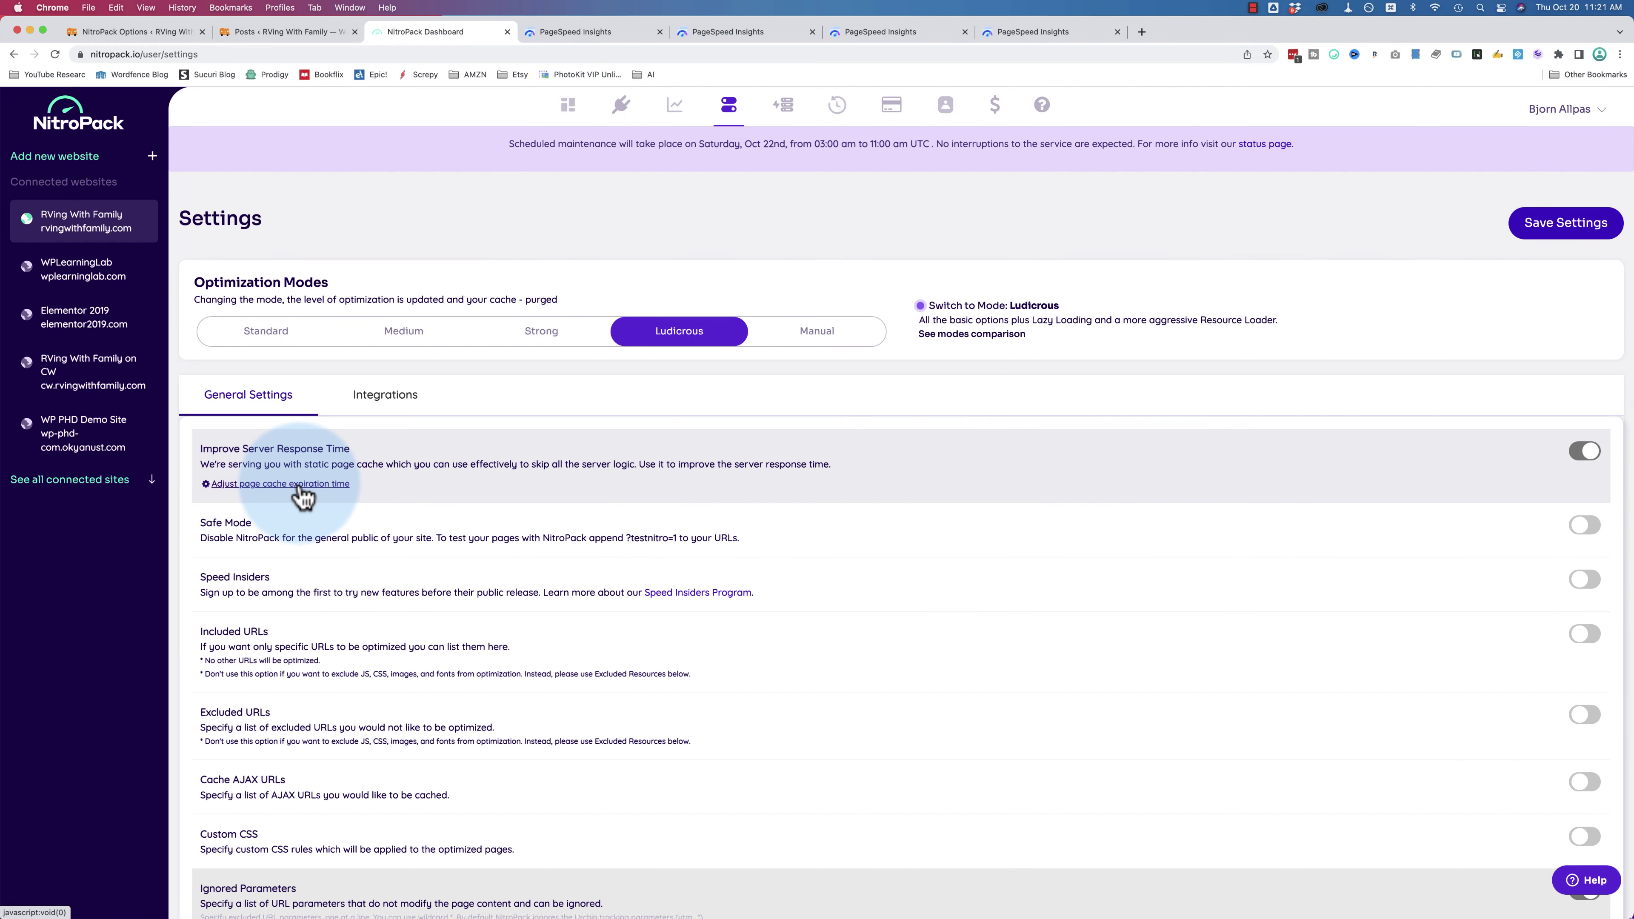
click(302, 485)
double_click(227, 536)
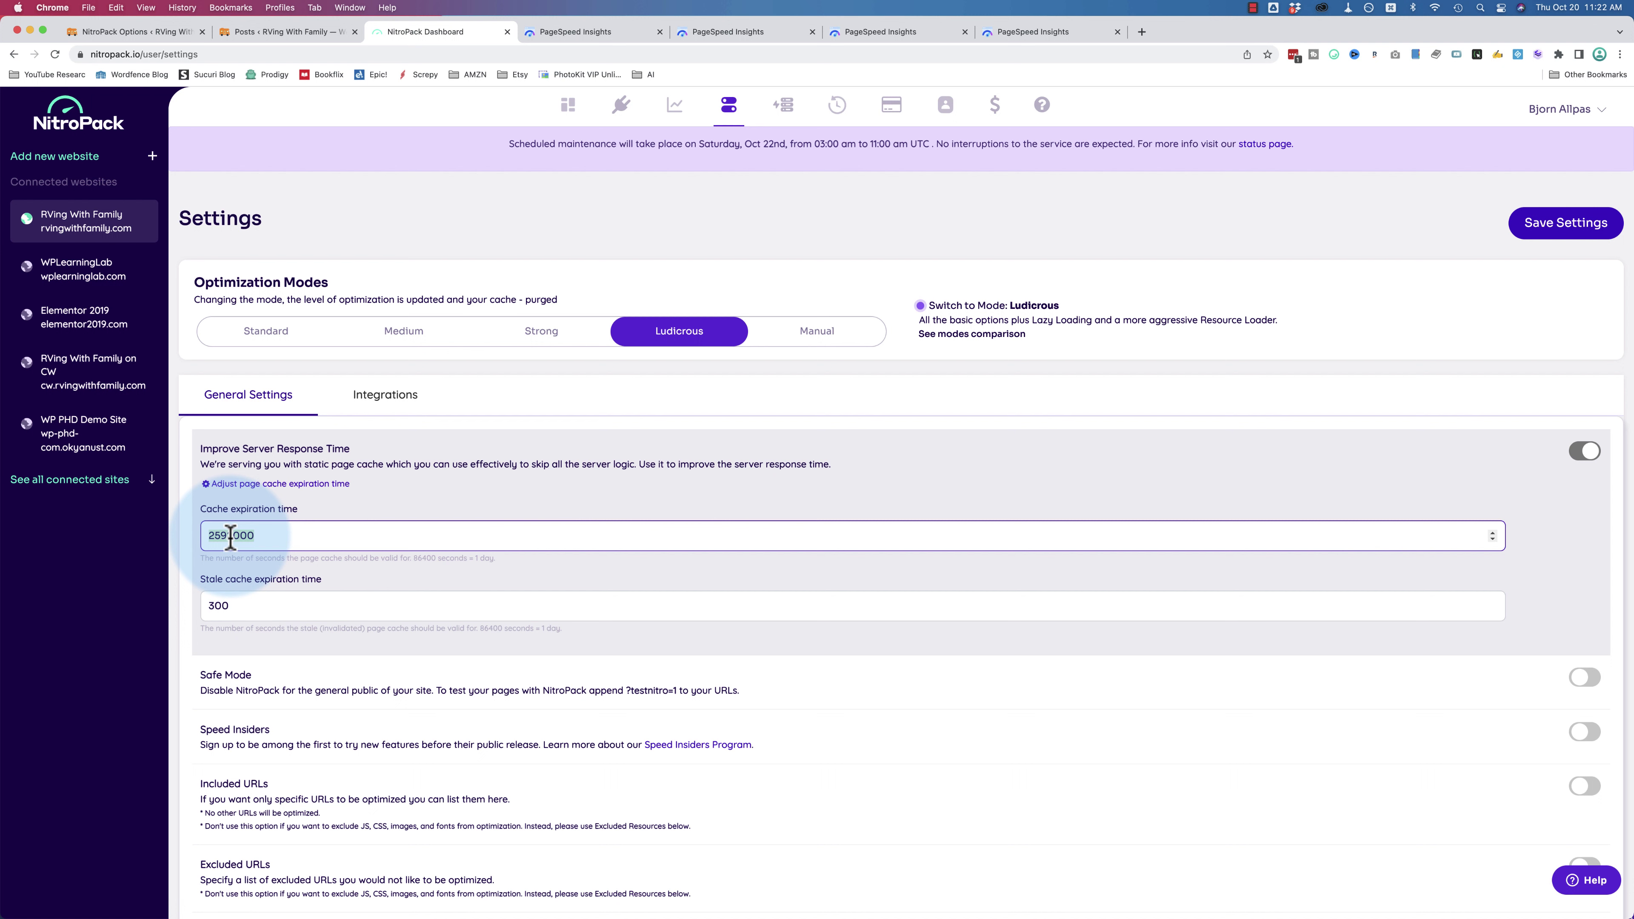
- Edit the post 'How To Make An RV More Aerodynamic - 8 Products That Actually Work' and find its NitroPack panel
click(269, 34)
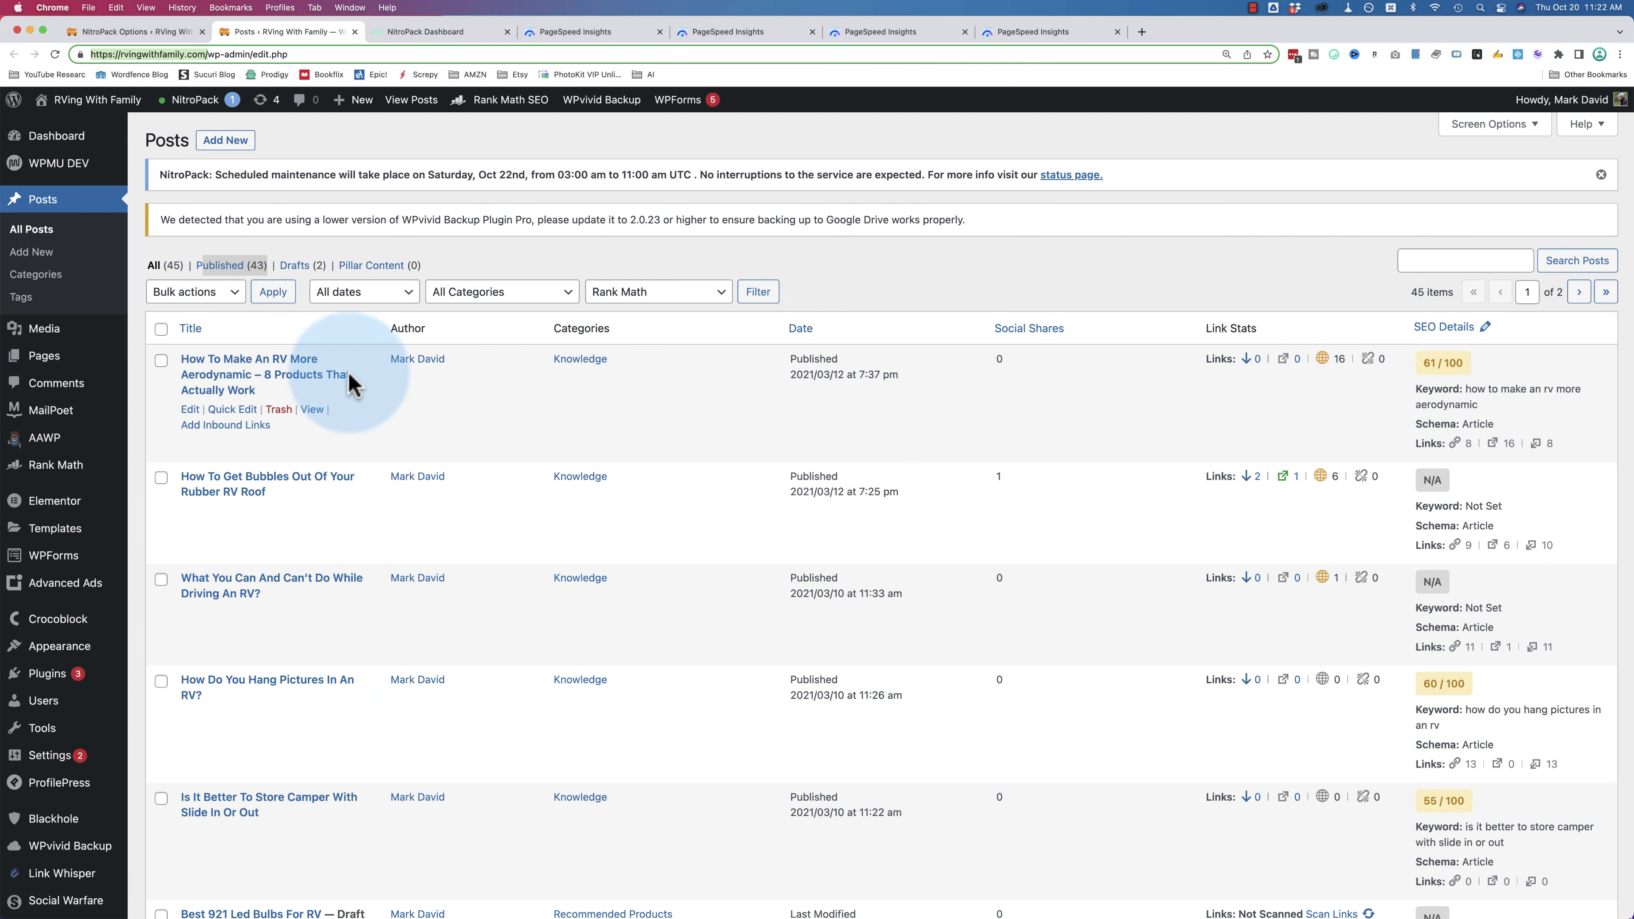
click(189, 410)
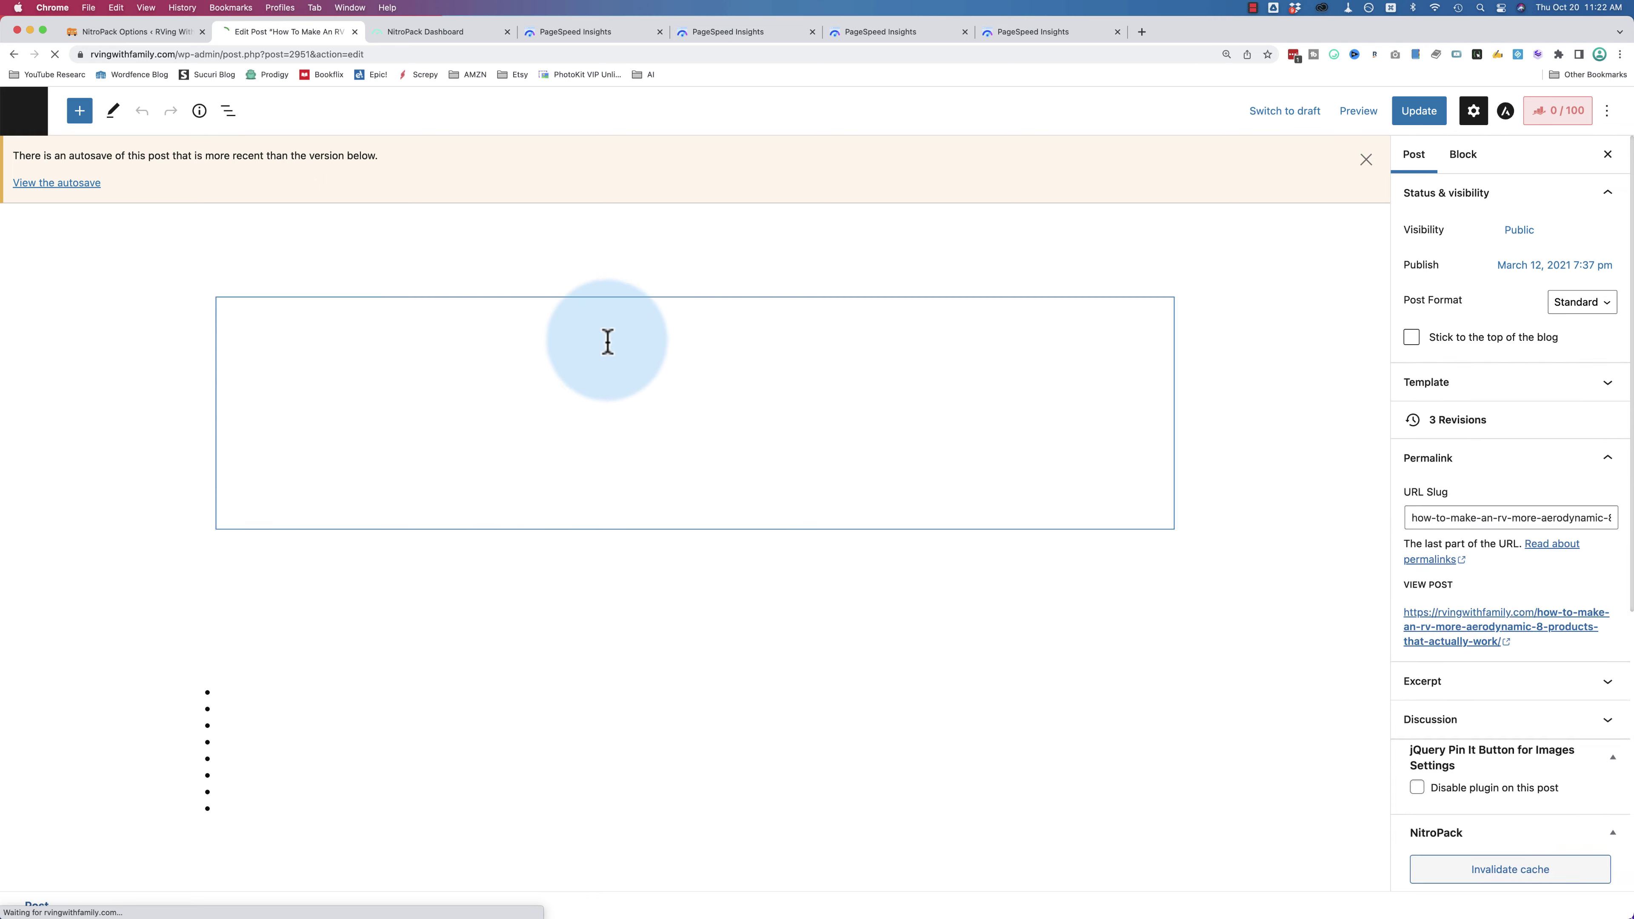
scroll(1491, 608, down, 5)
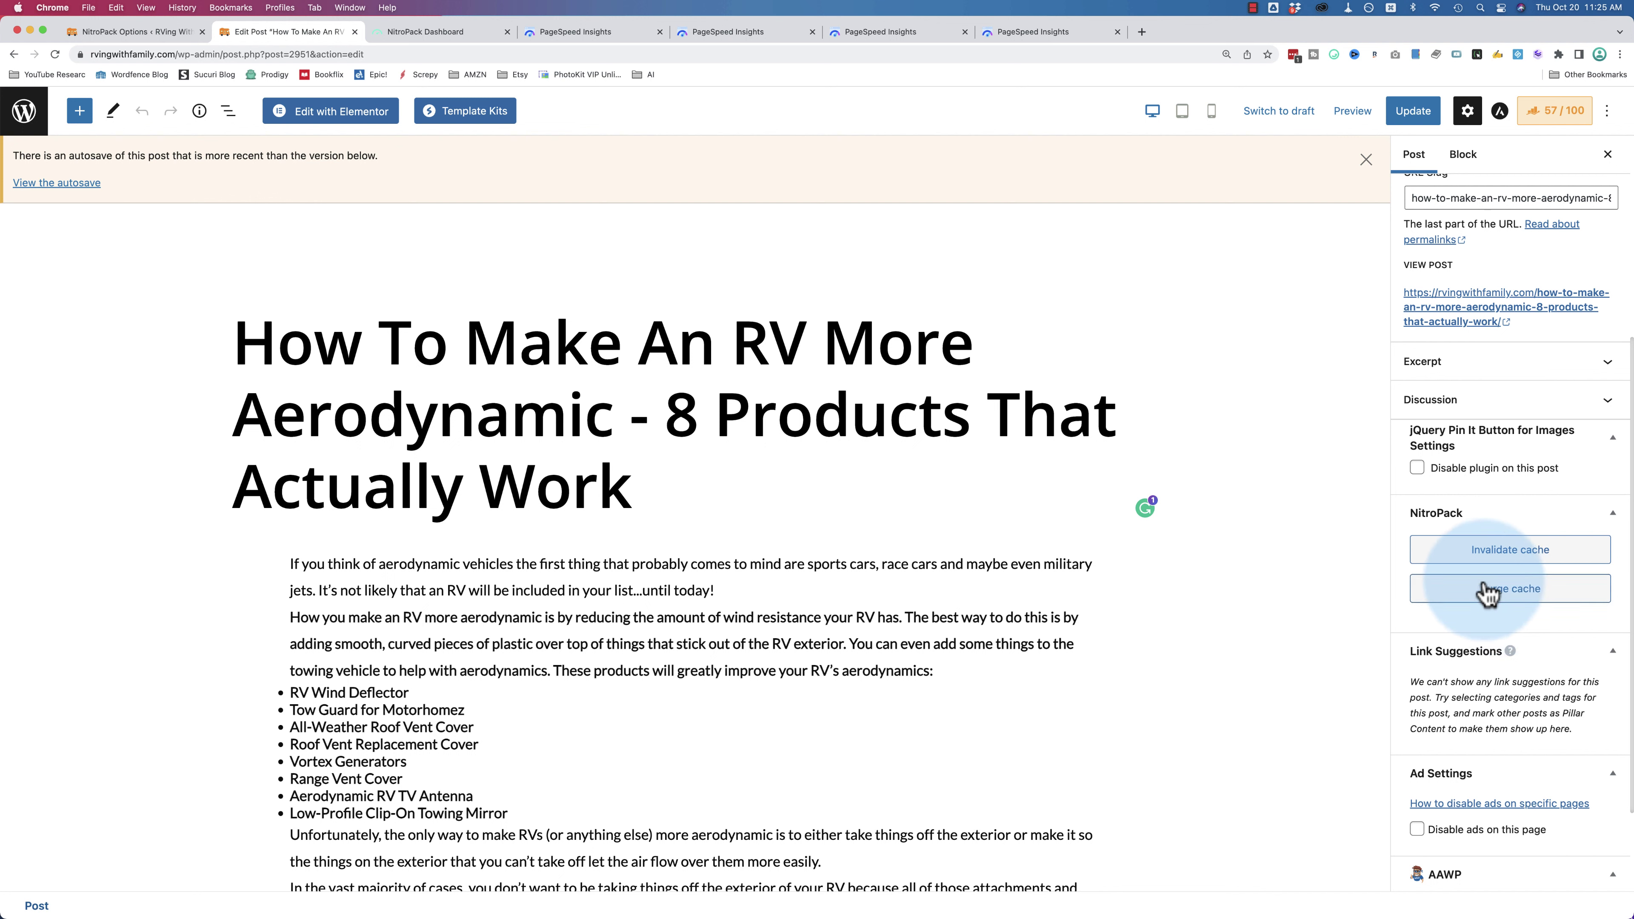
- Take the 2592000-second cache expiration value from NitroPack's General Settings to convert to days
click(137, 45)
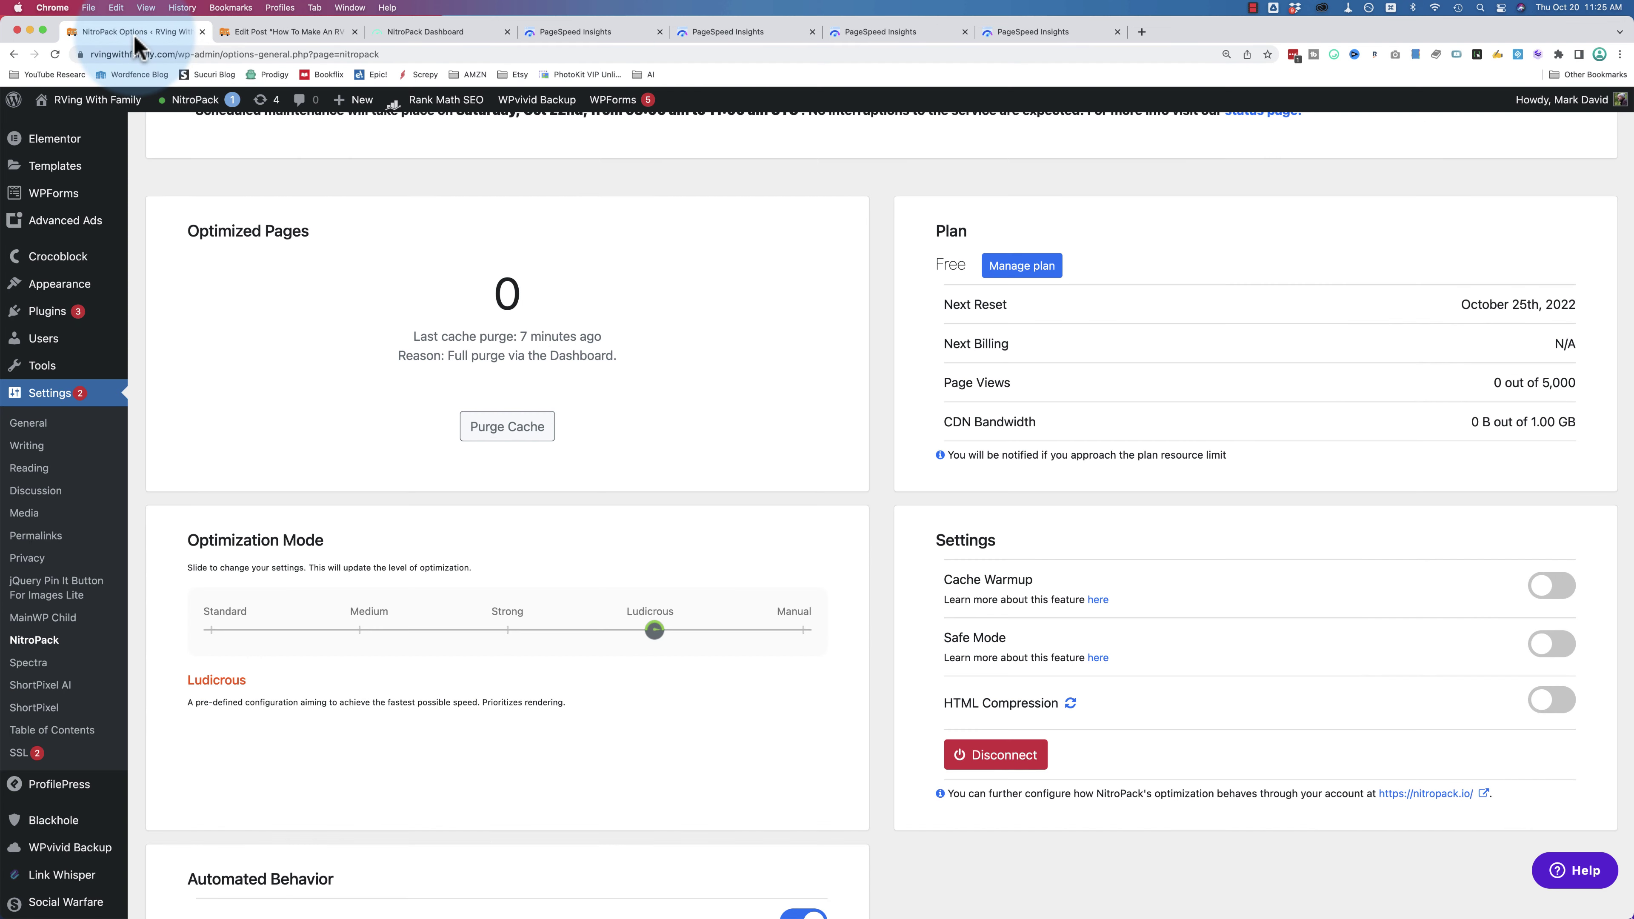
click(474, 44)
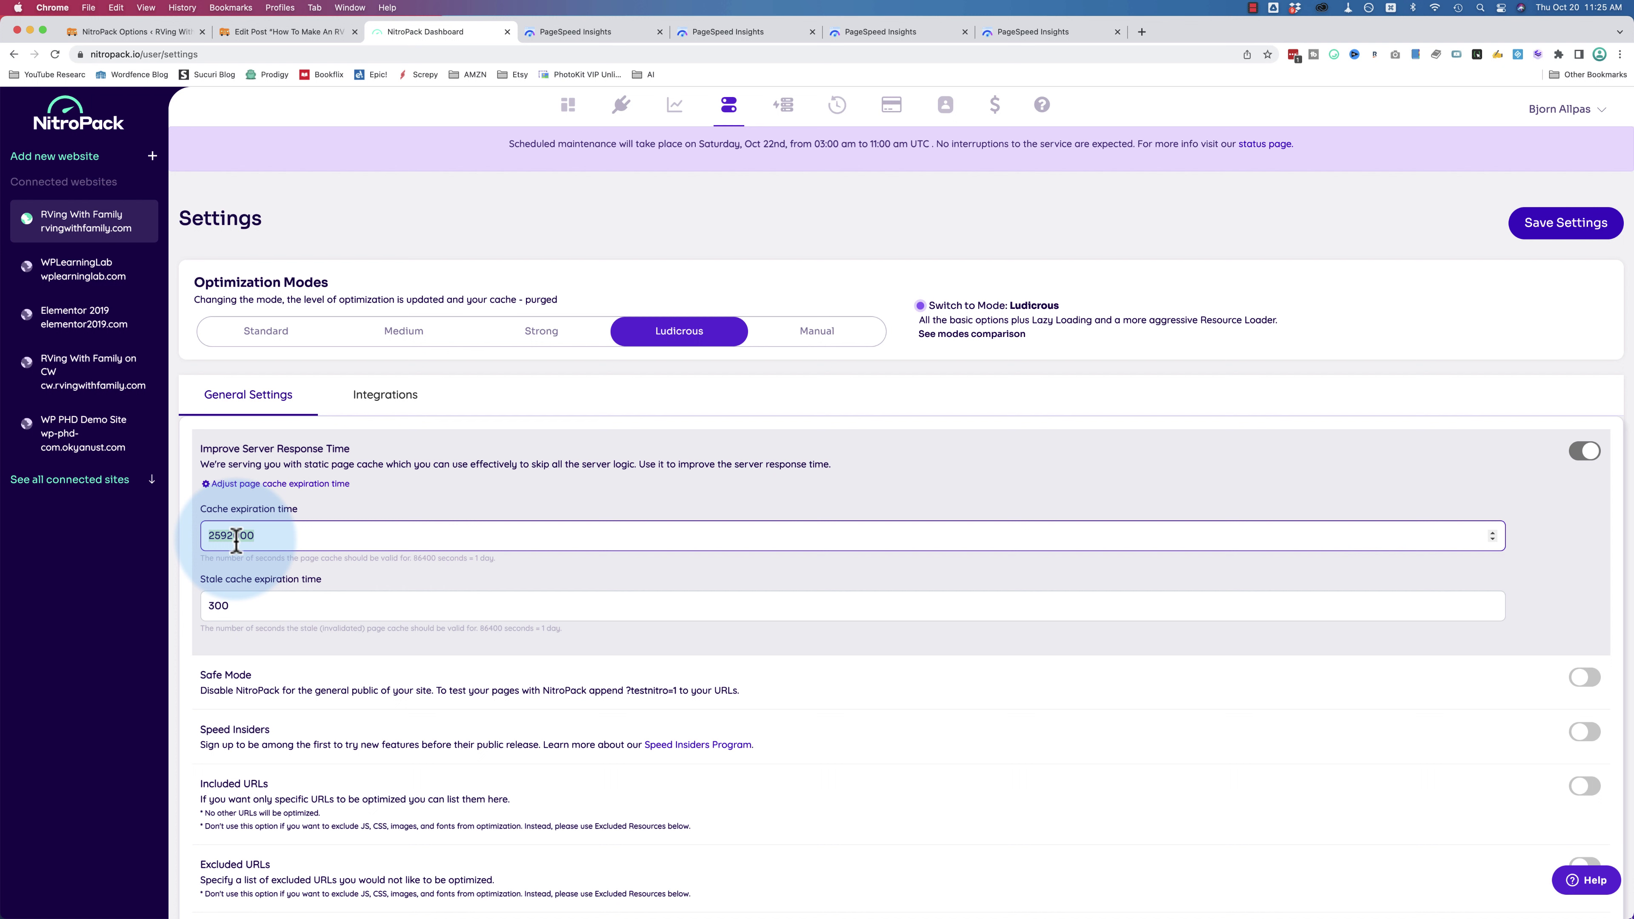
drag(412, 558, 438, 558)
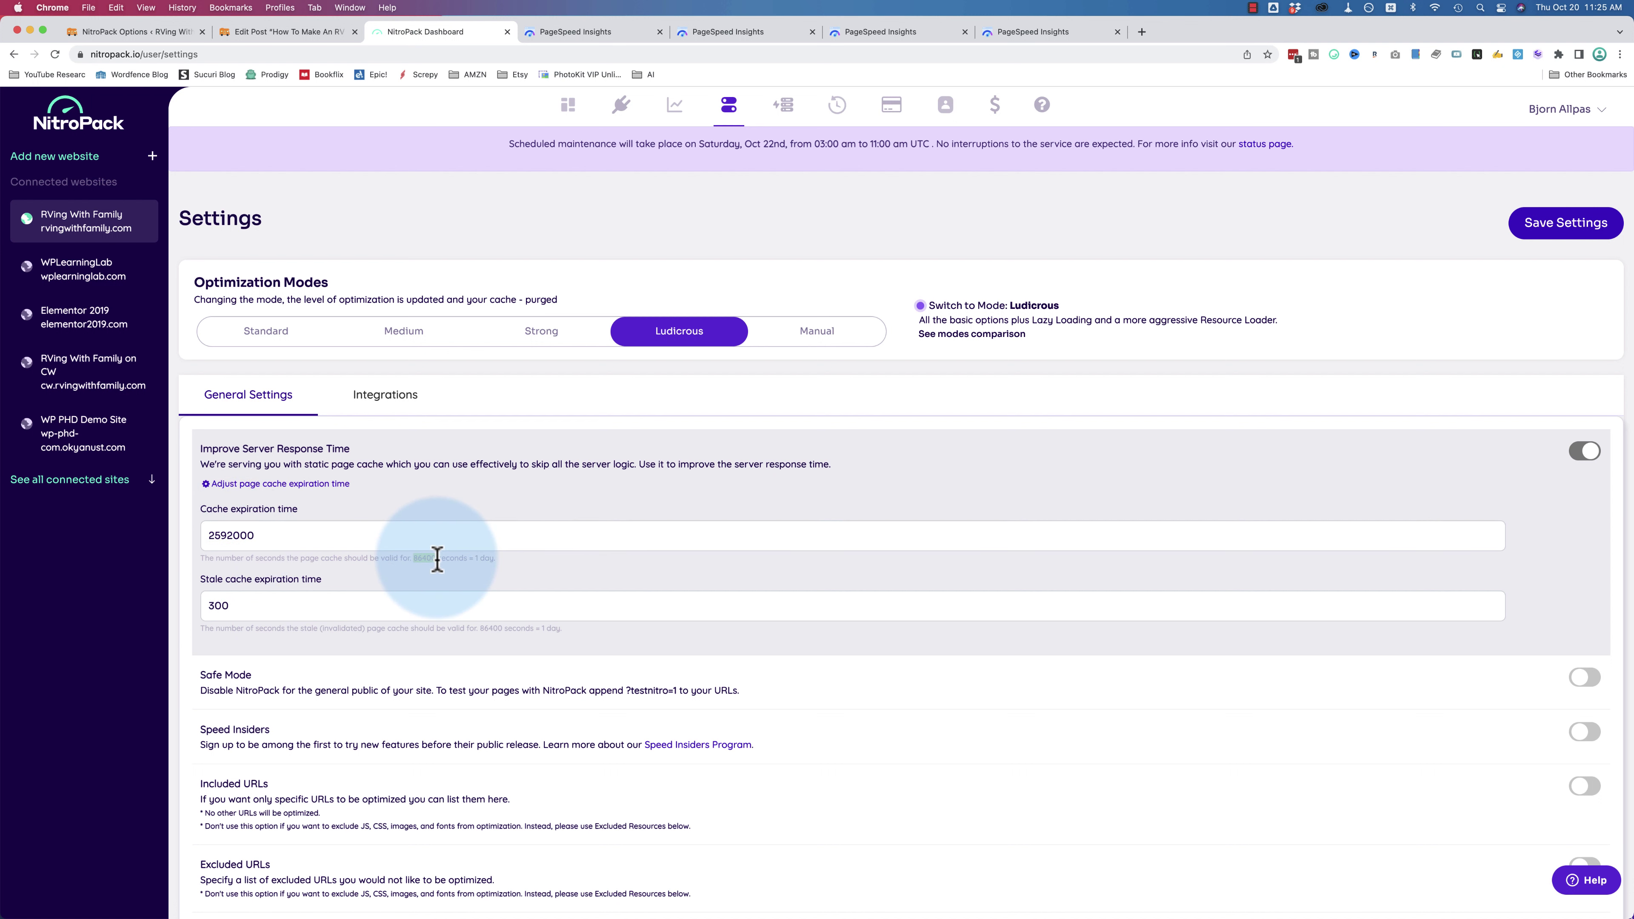
double_click(240, 537)
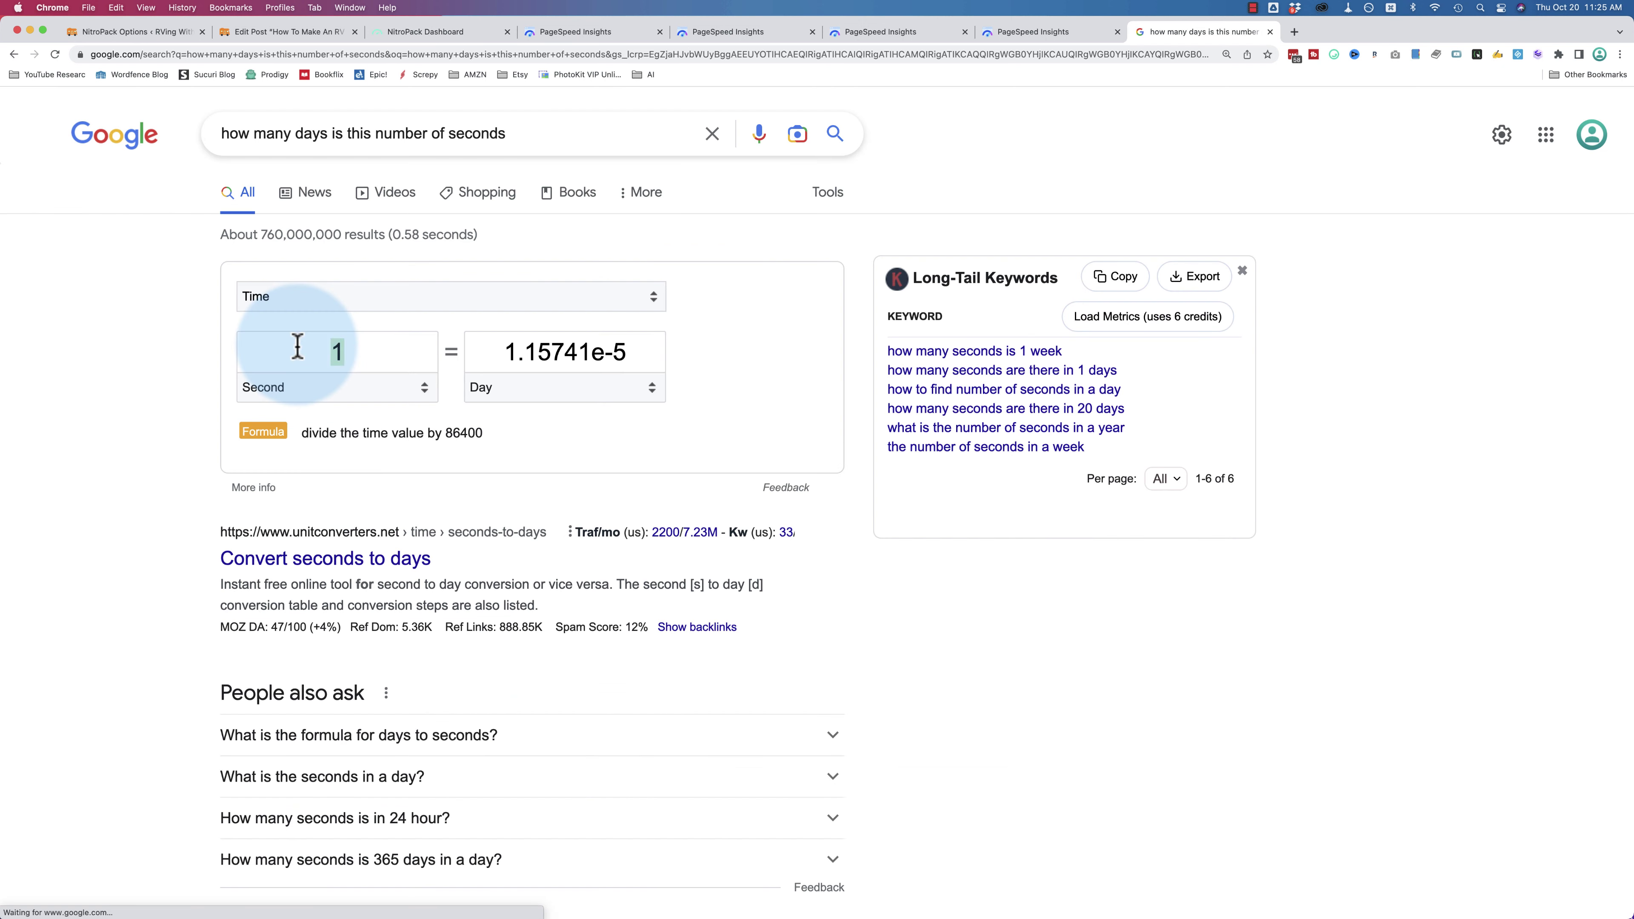
text(2592000)
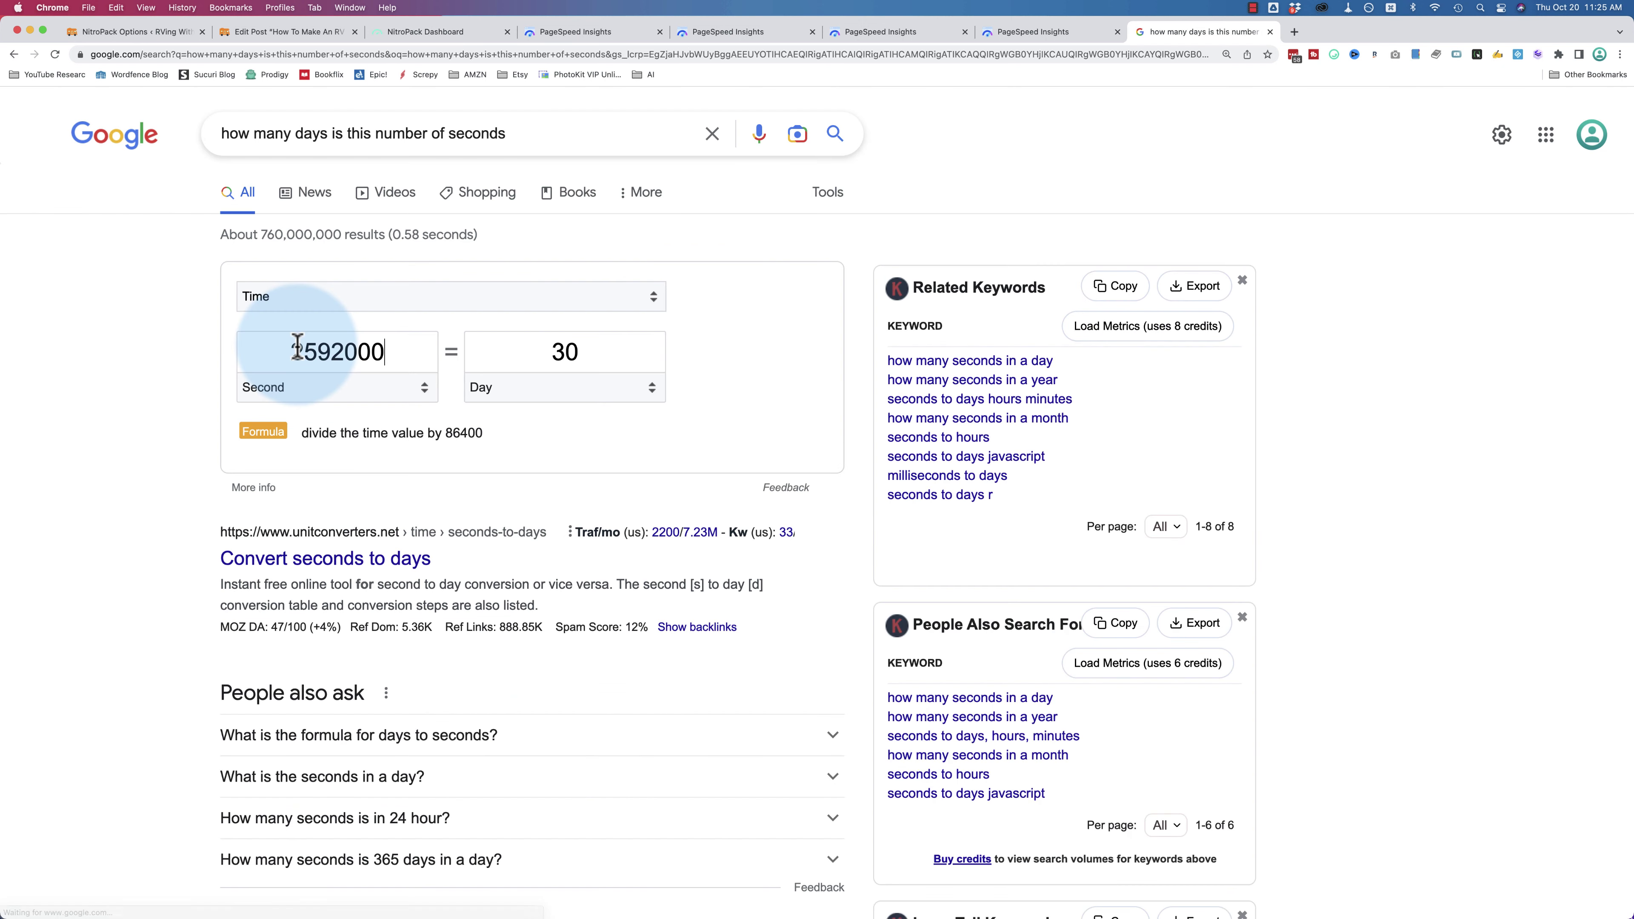
- Recheck the 2592000-second cache and 300-second stale cache expiration values
click(135, 31)
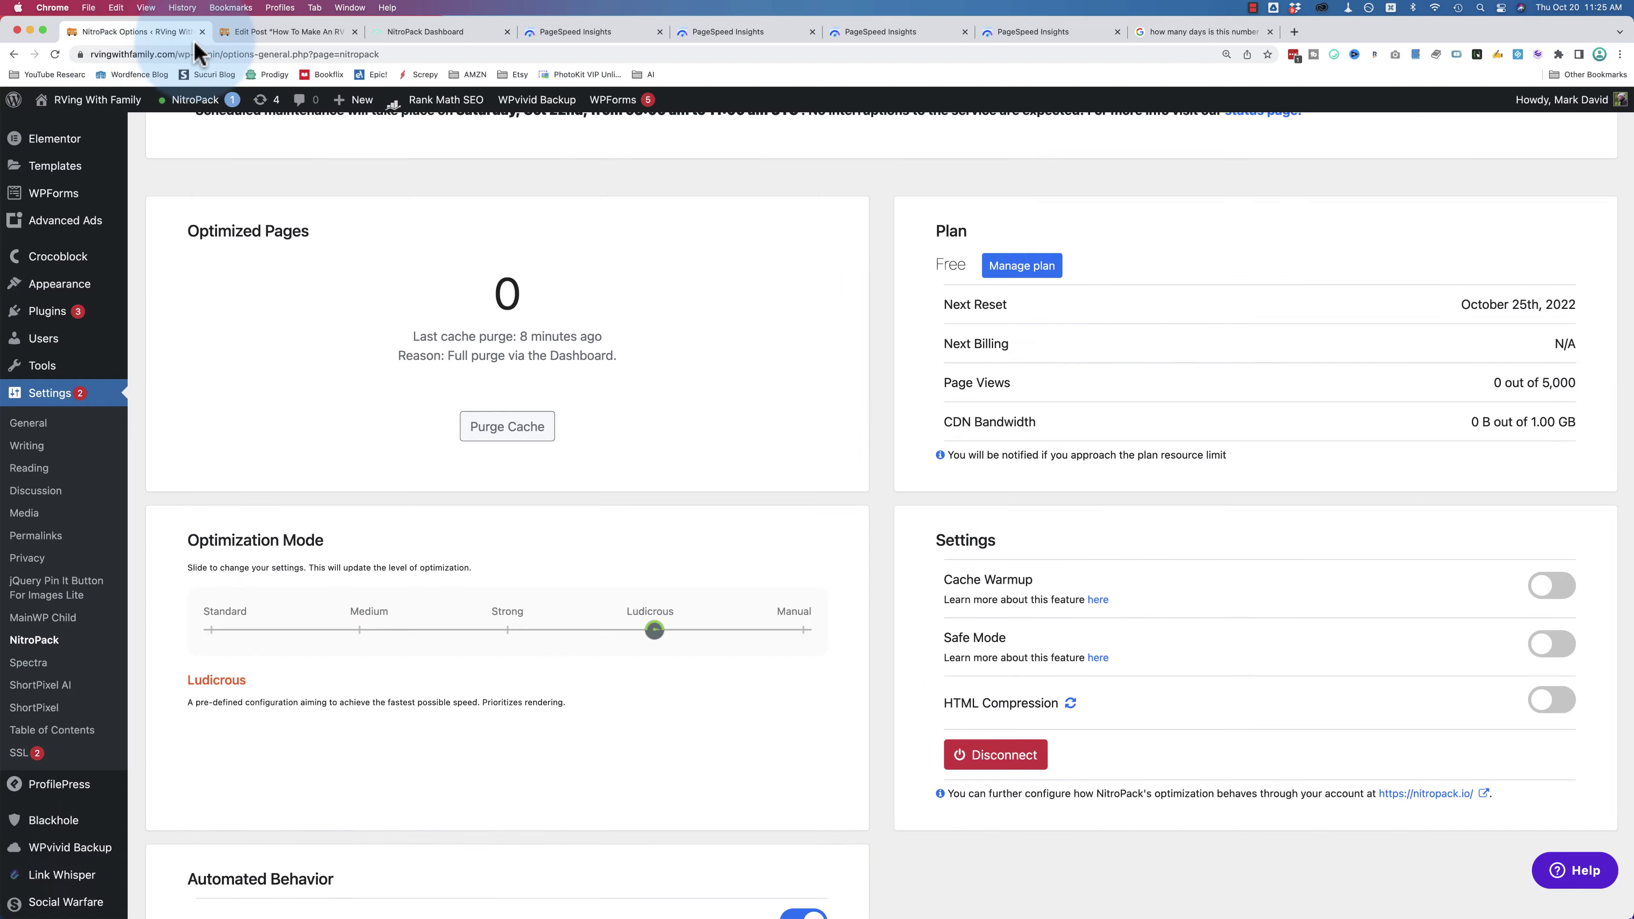
click(425, 32)
double_click(252, 535)
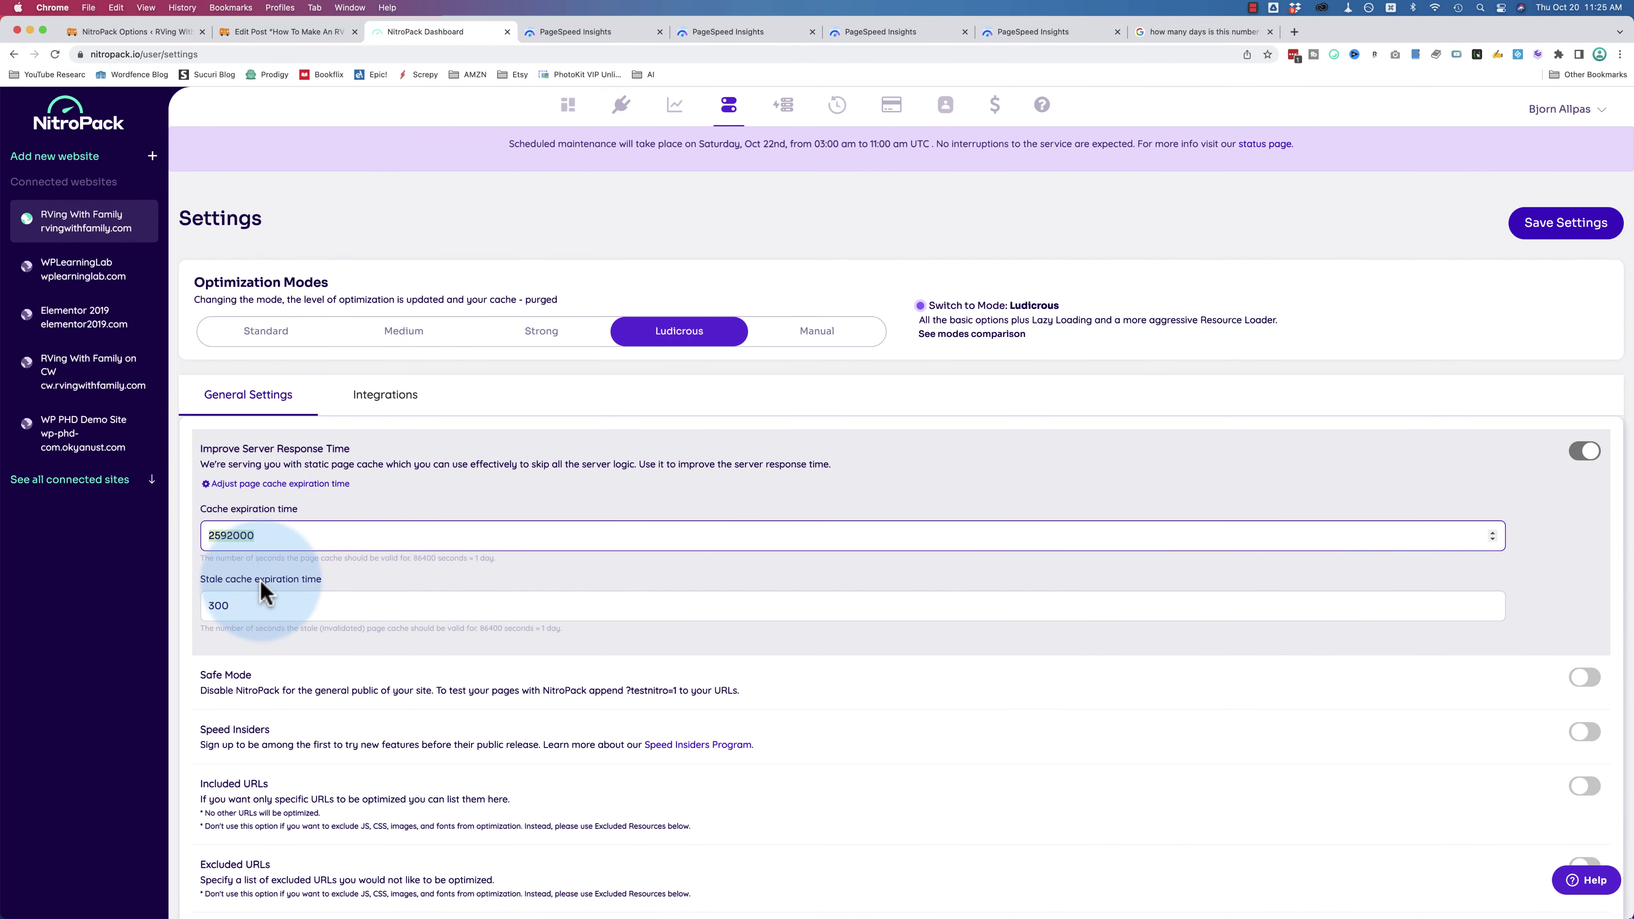
click(239, 606)
drag(235, 605, 193, 603)
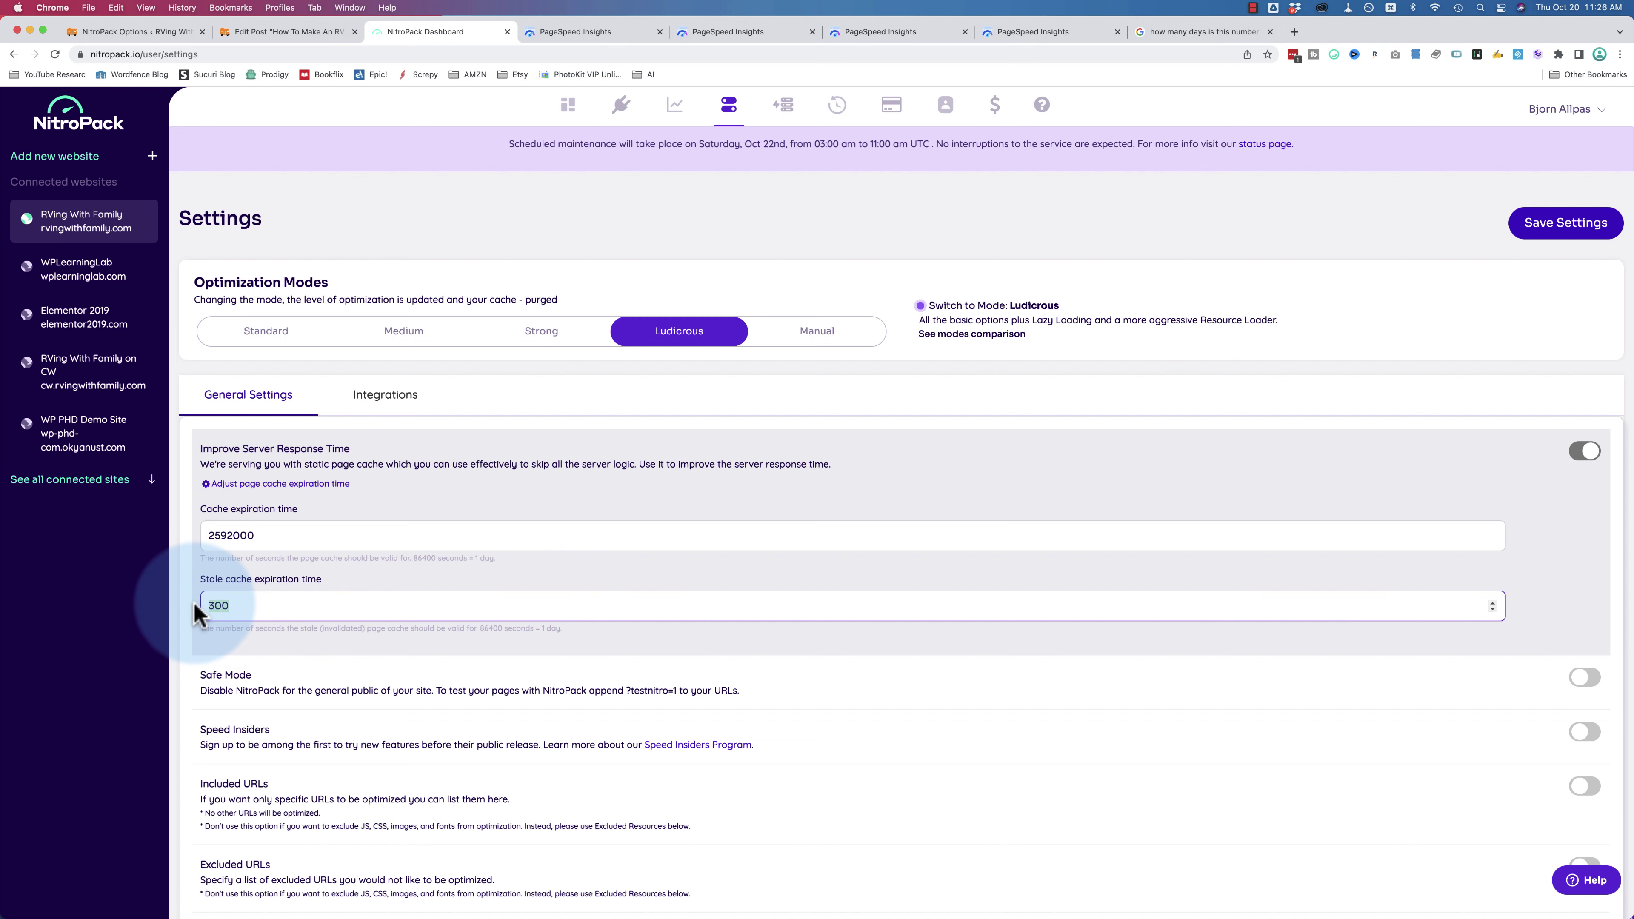
scroll(204, 624, down, 1)
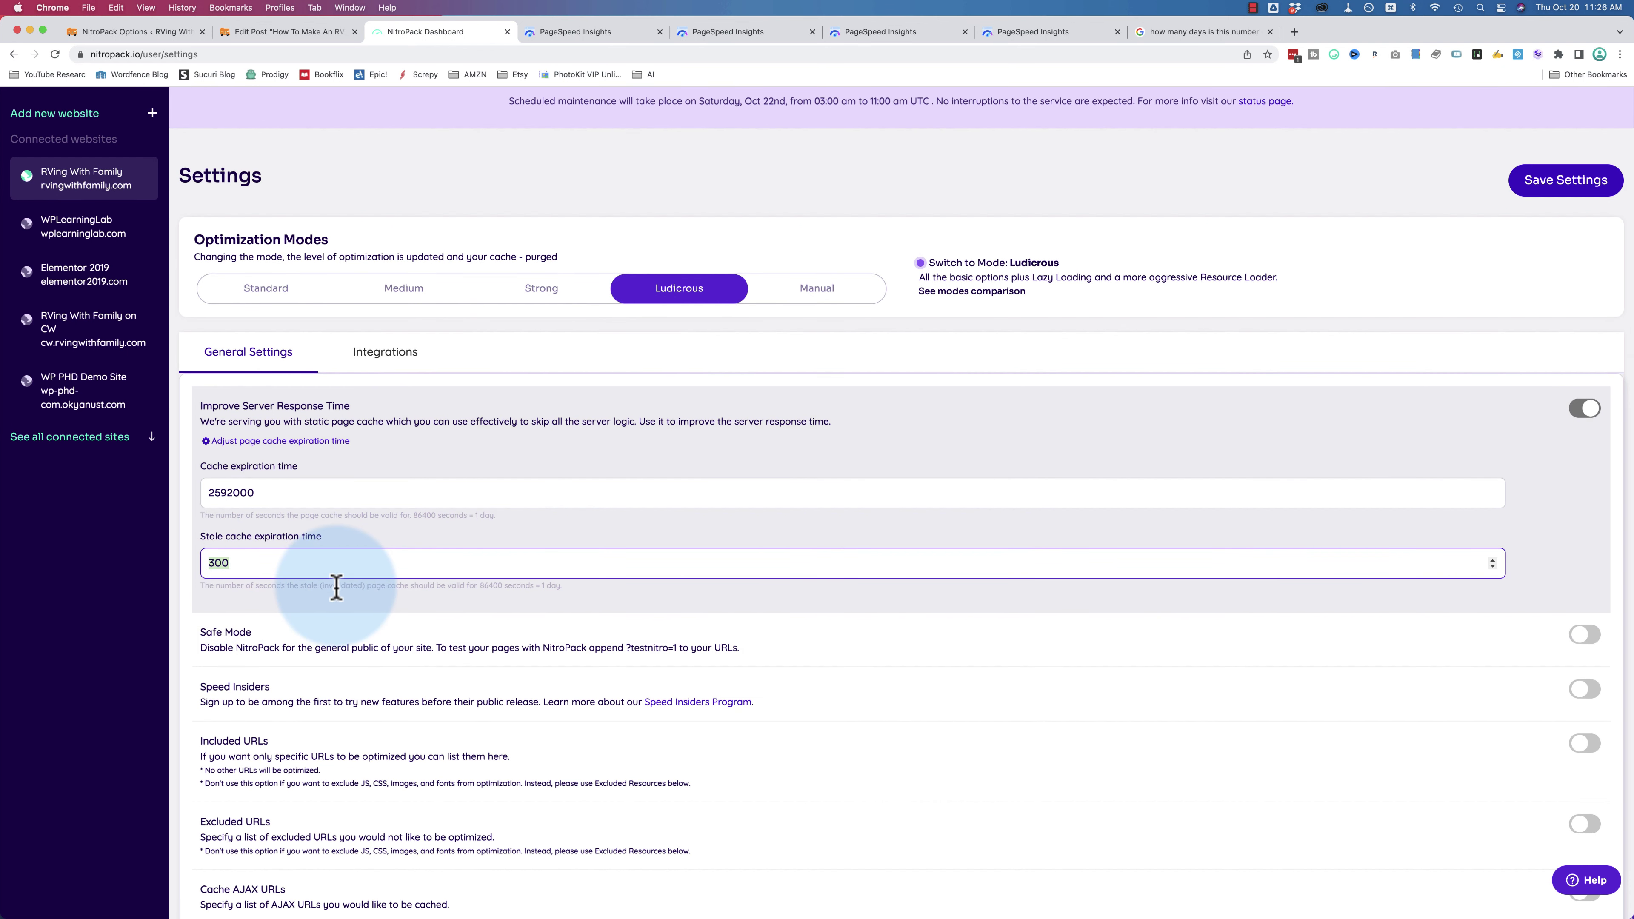
click(211, 565)
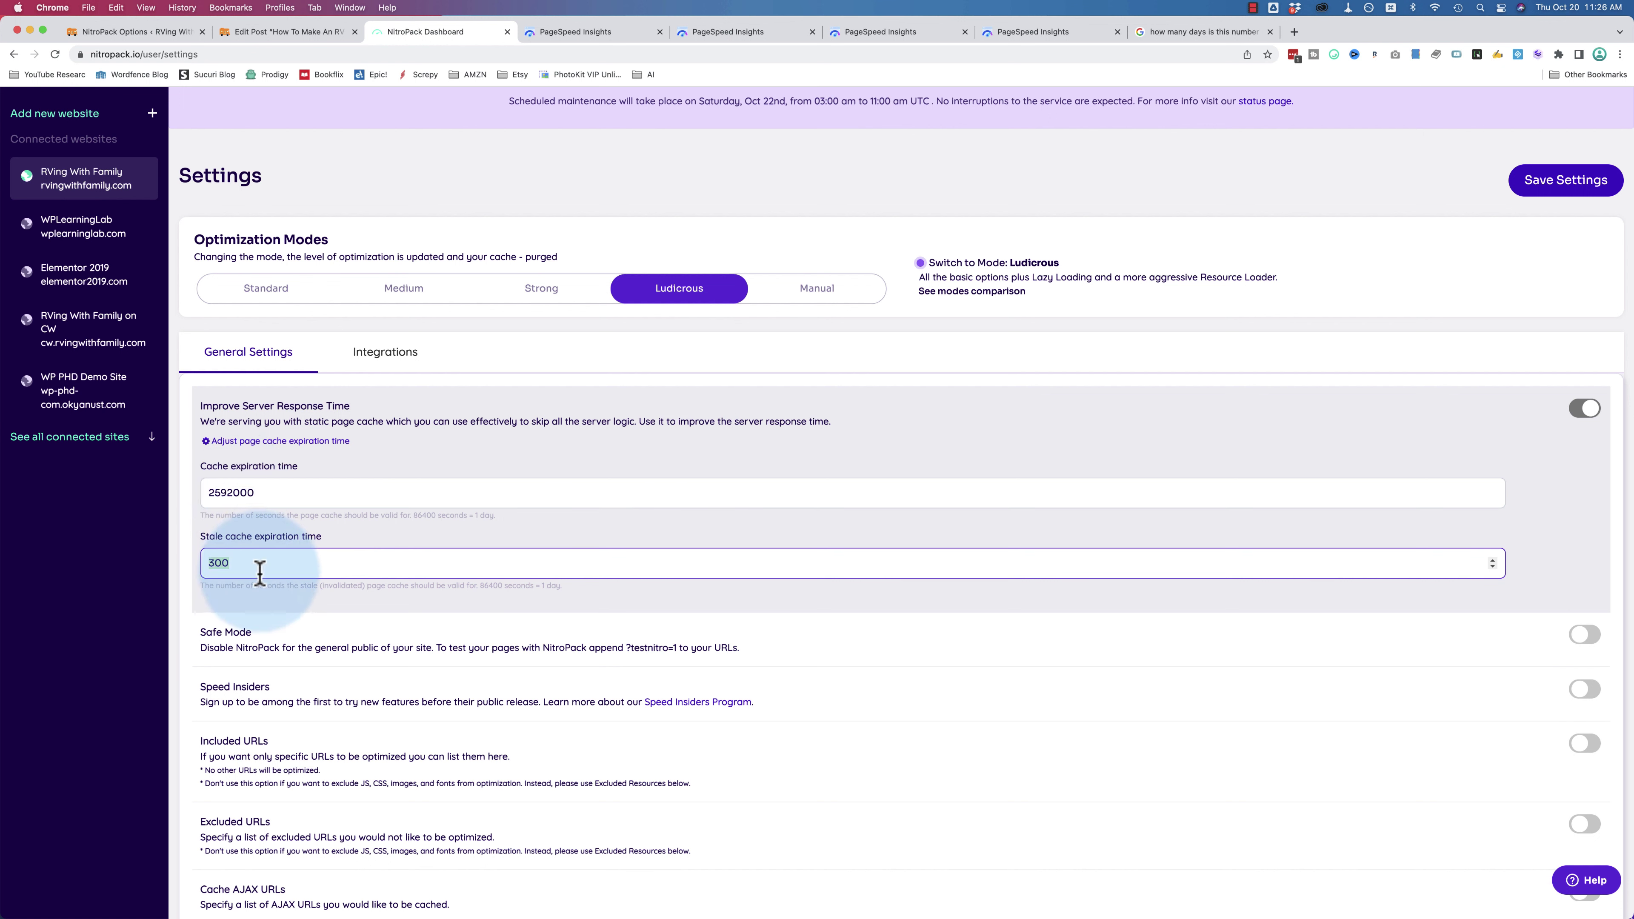
scroll(707, 257, up, 1)
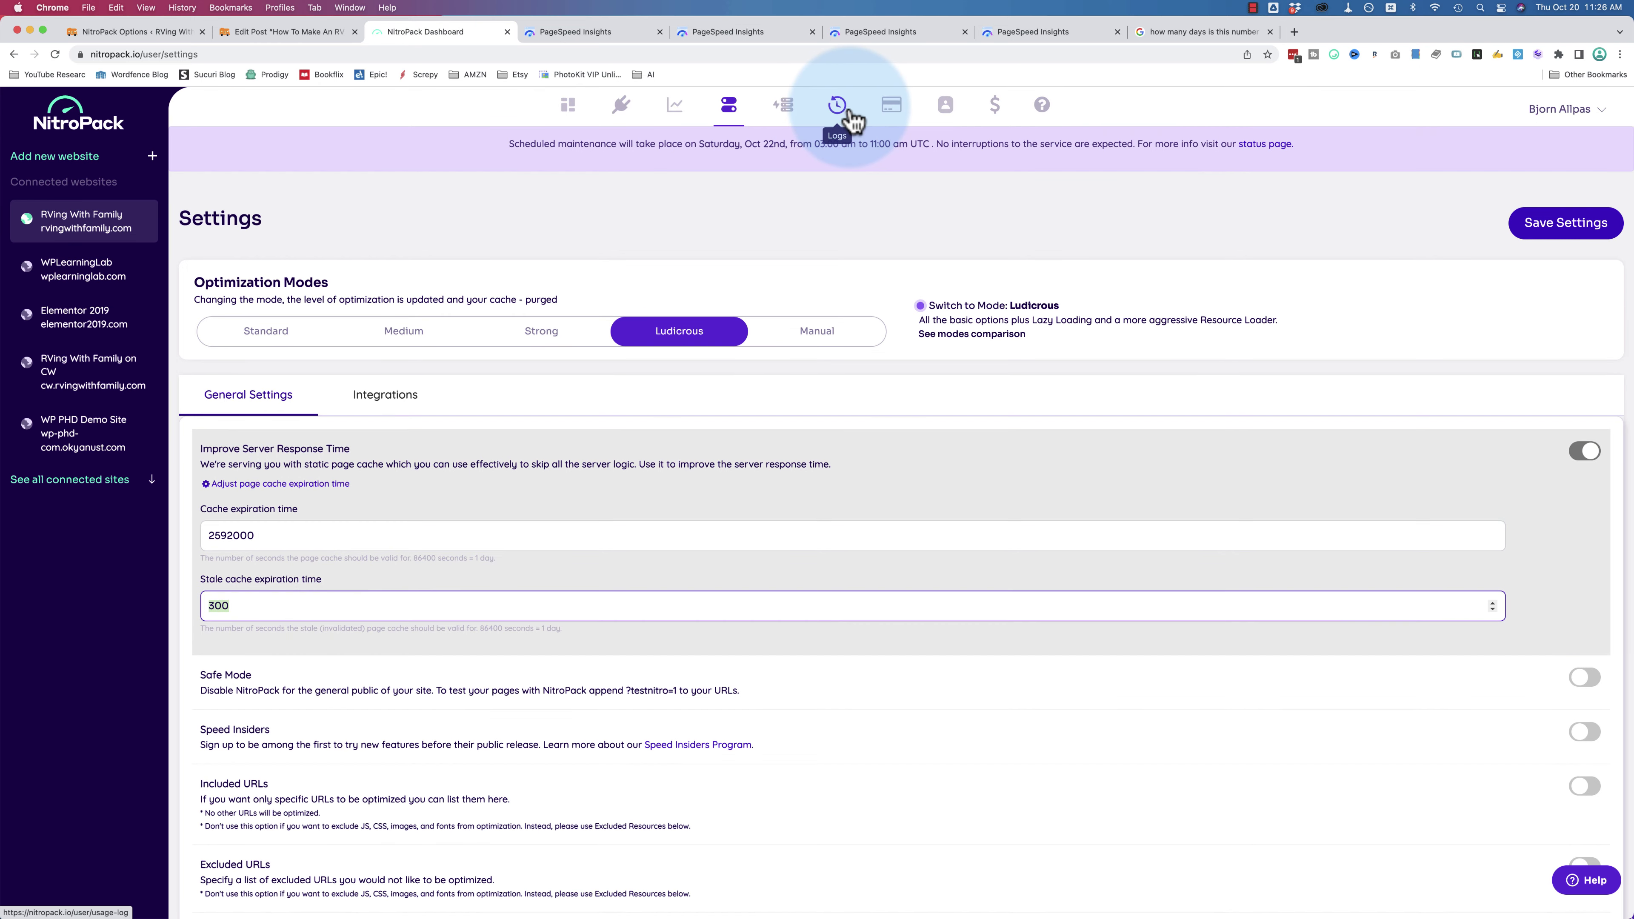
- View Resource Usage for 2022-09-21 to 2022-10-20: 0 pageviews and 0 MiB CDN bandwidth
click(851, 114)
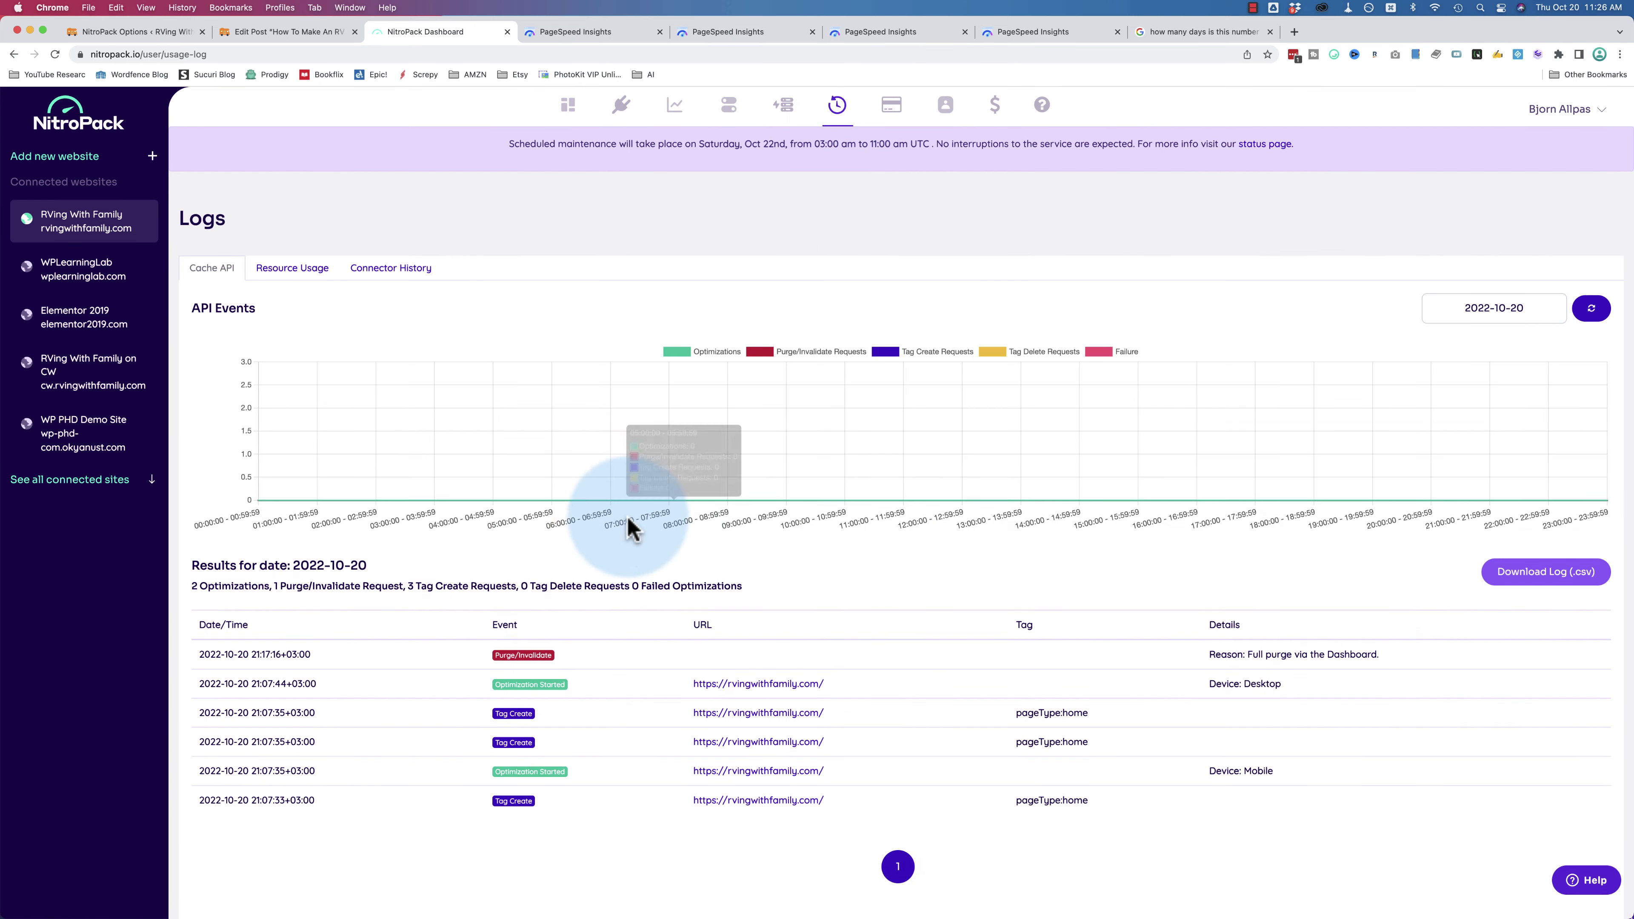
click(283, 274)
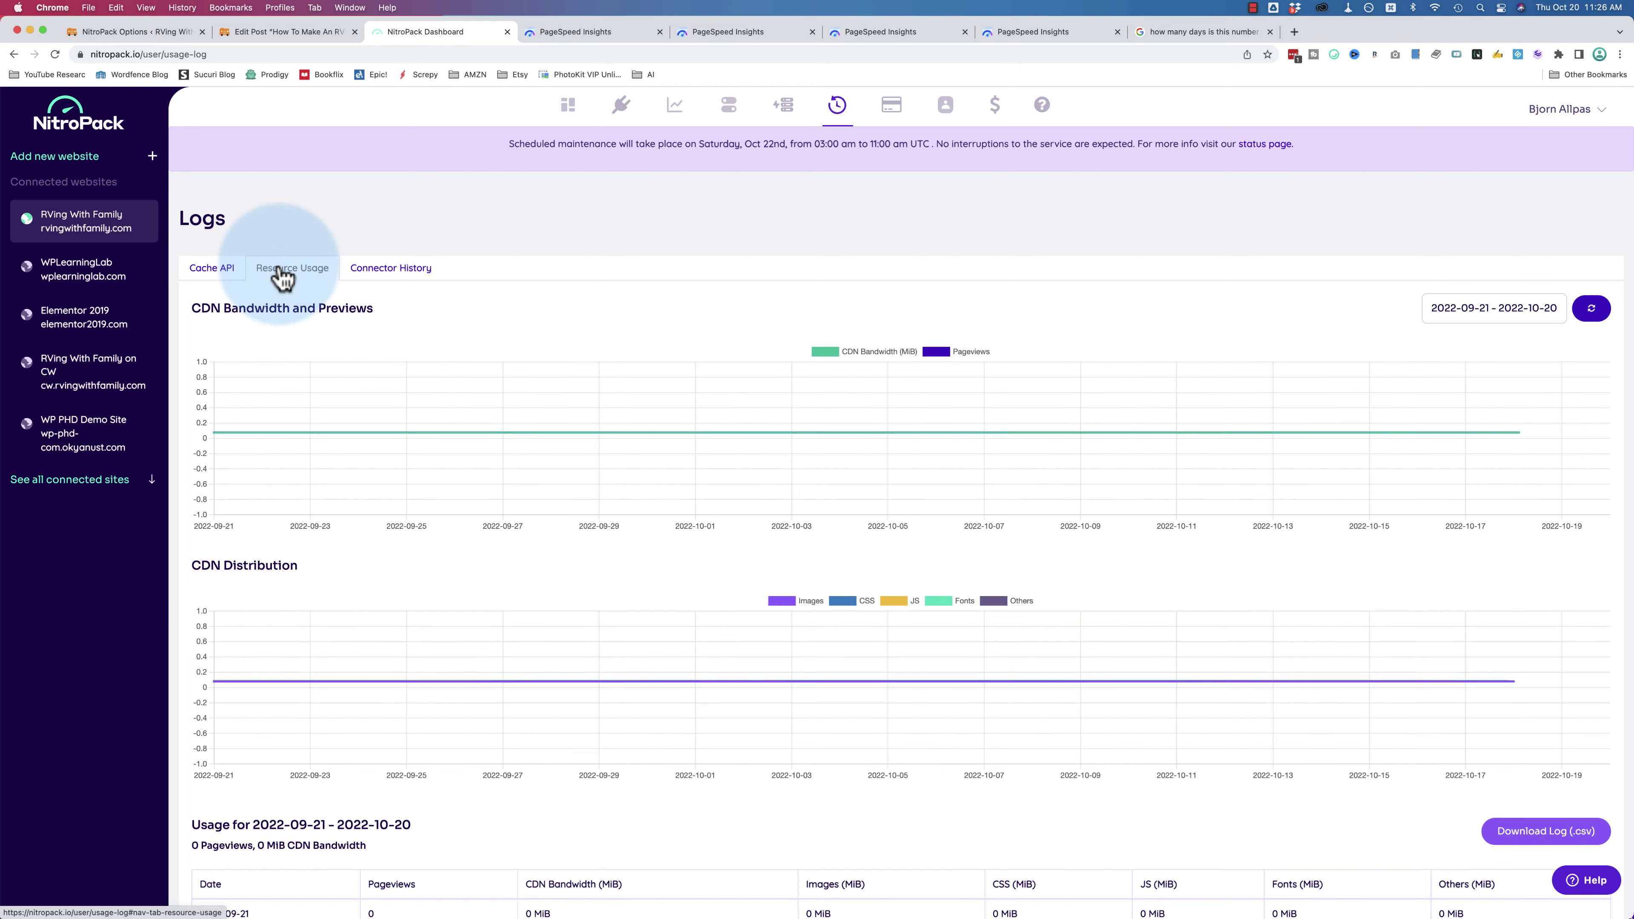
scroll(785, 366, down, 1)
scroll(788, 370, down, 1)
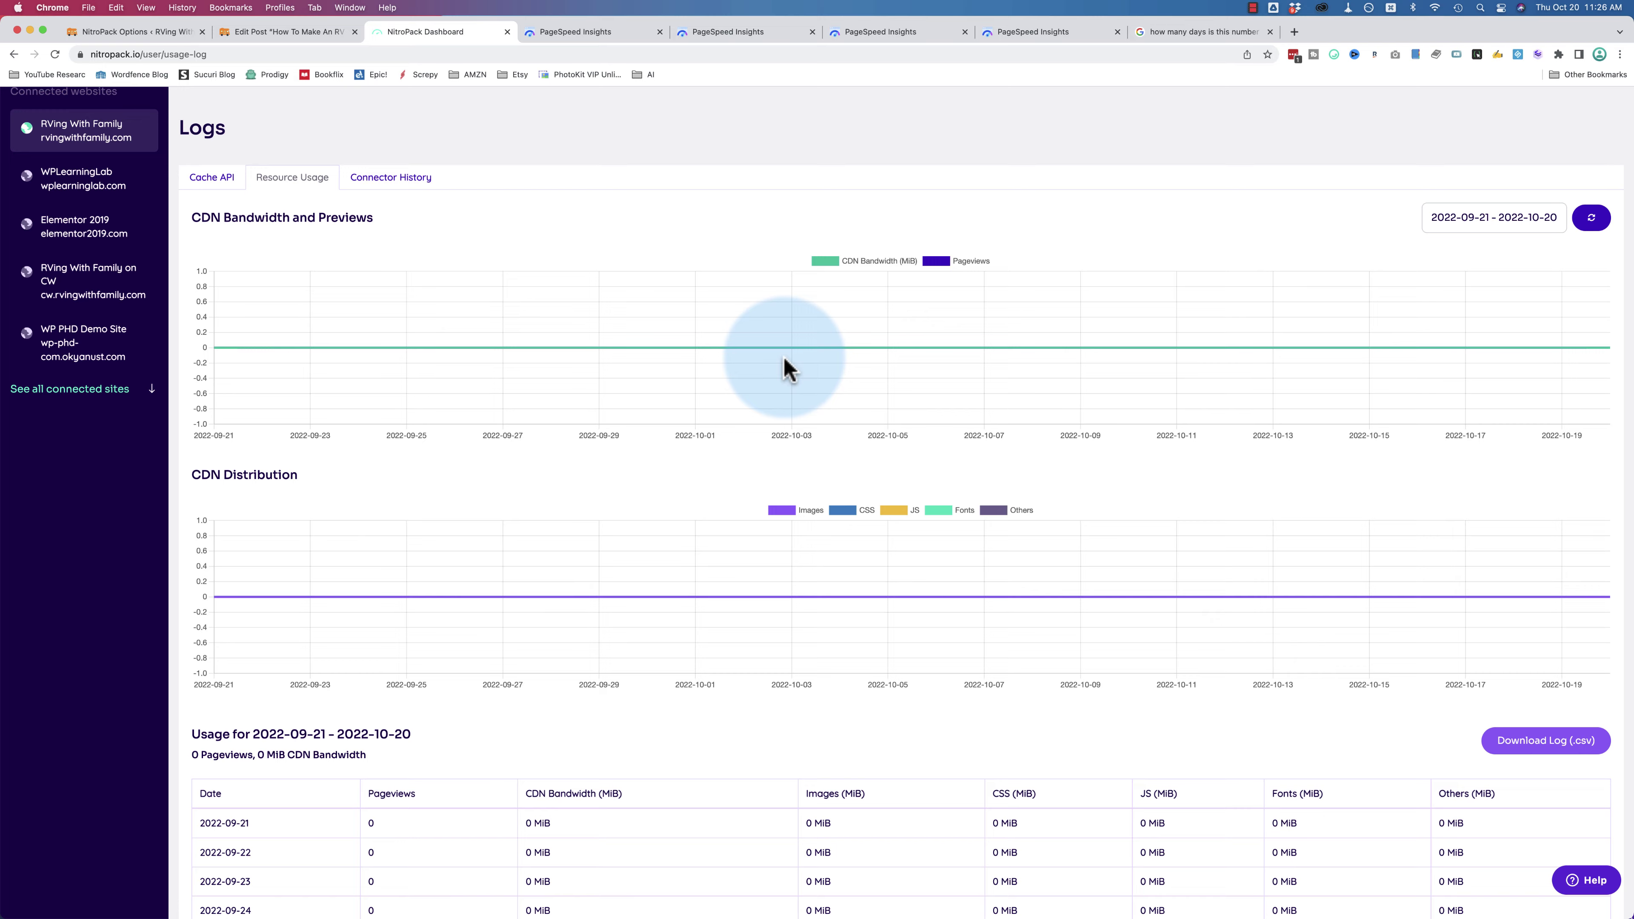
scroll(788, 370, down, 7)
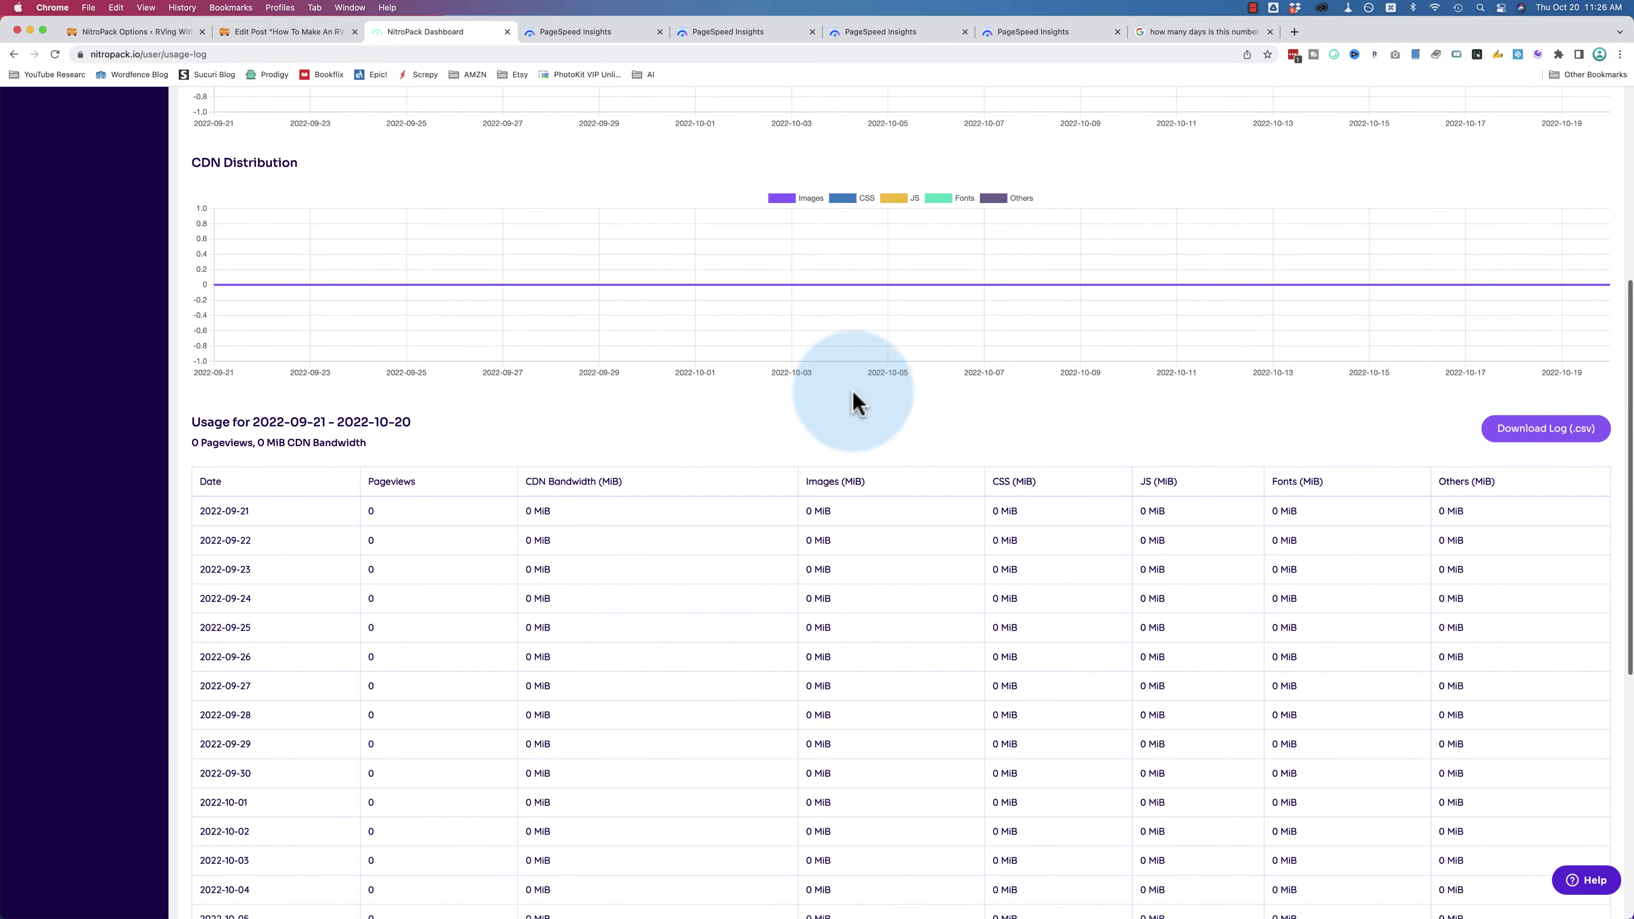
scroll(795, 649, up, 6)
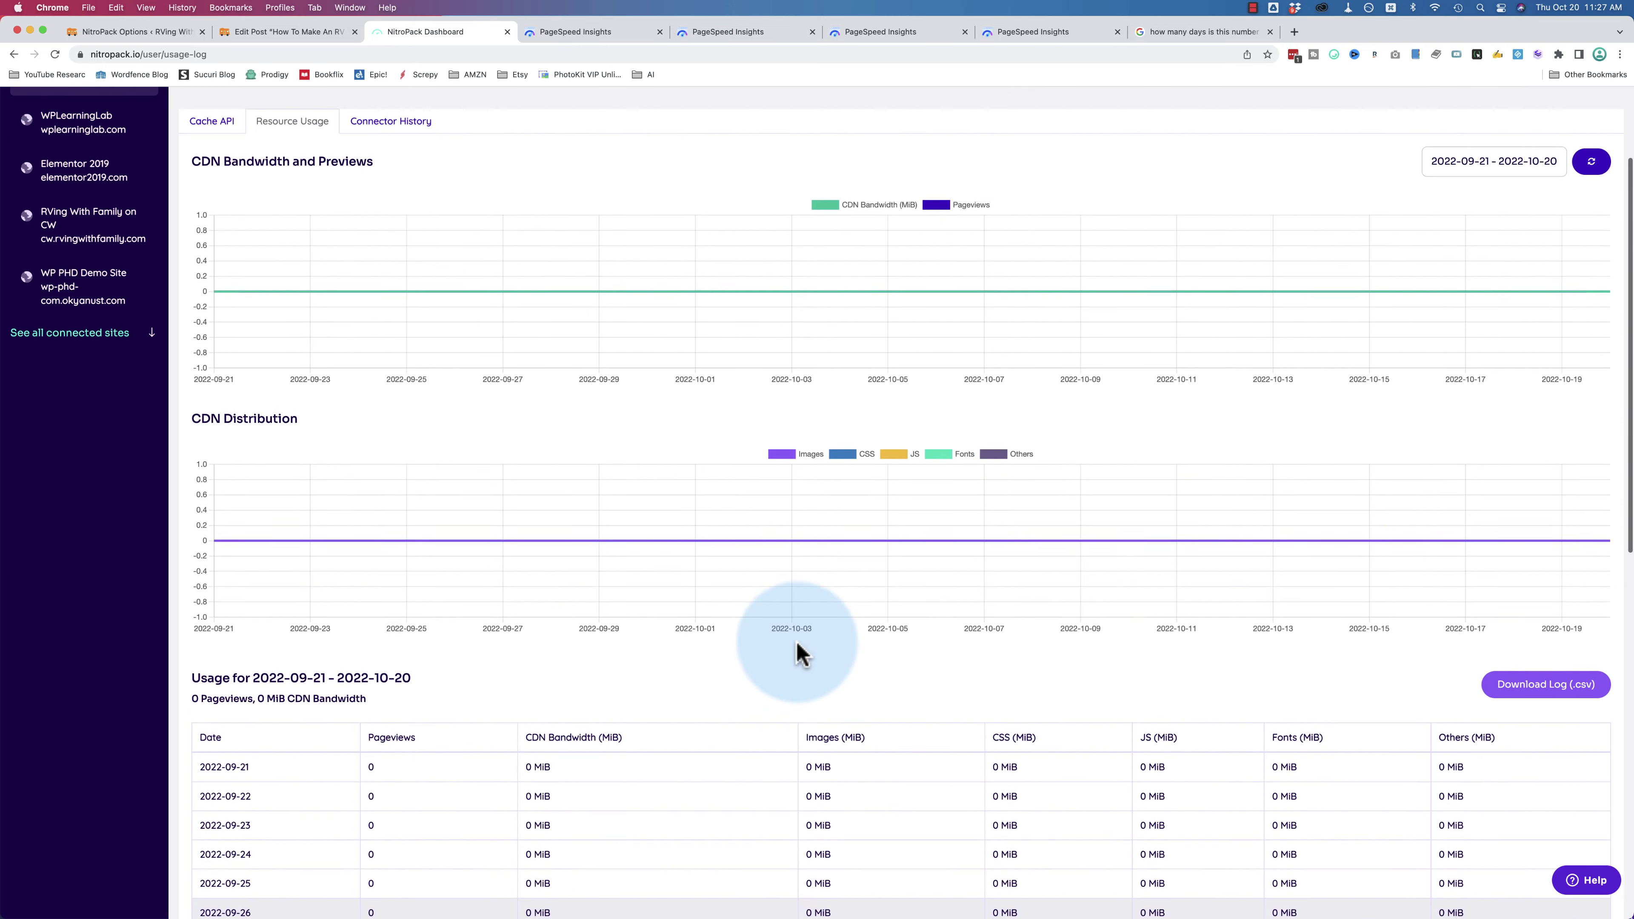
scroll(797, 654, up, 1)
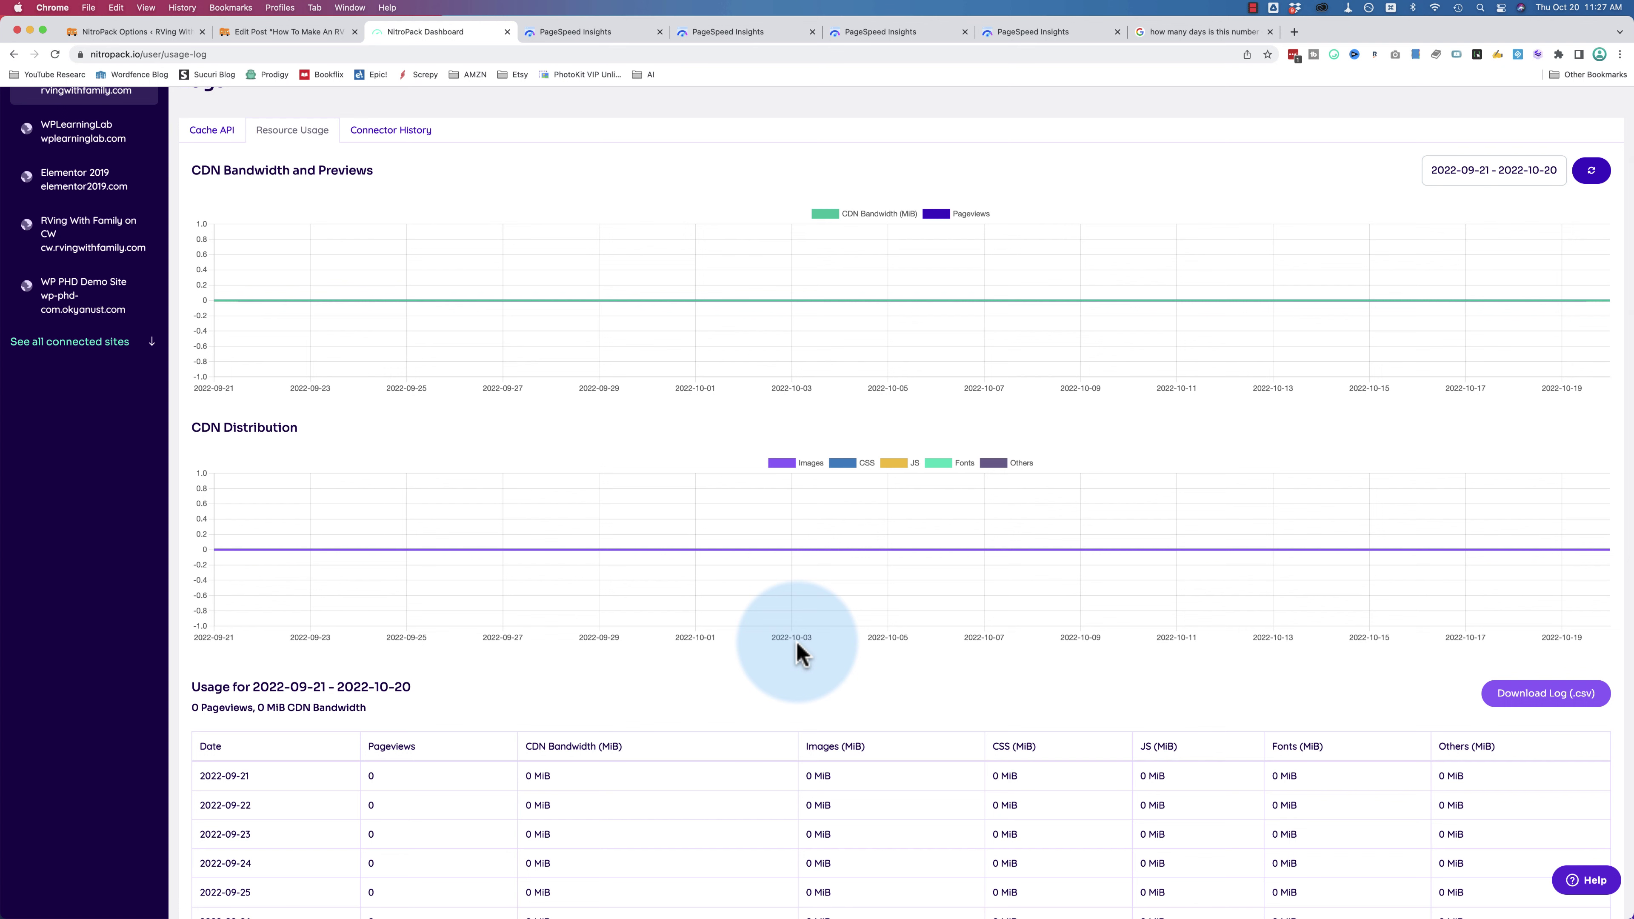
scroll(798, 653, up, 2)
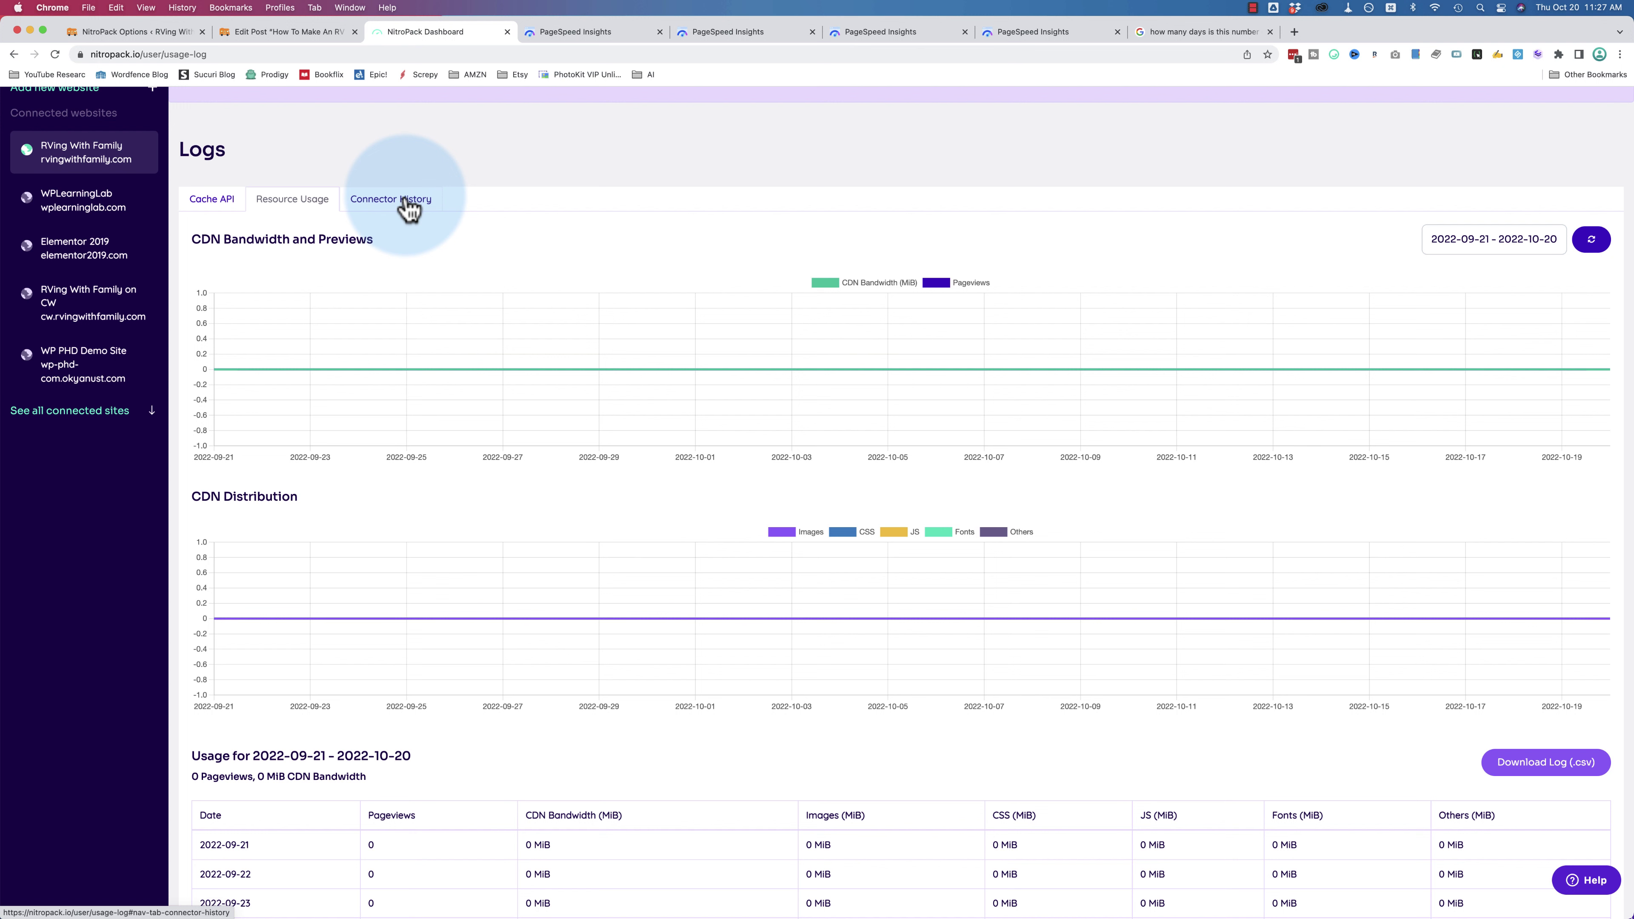
mouse_move(770, 373)
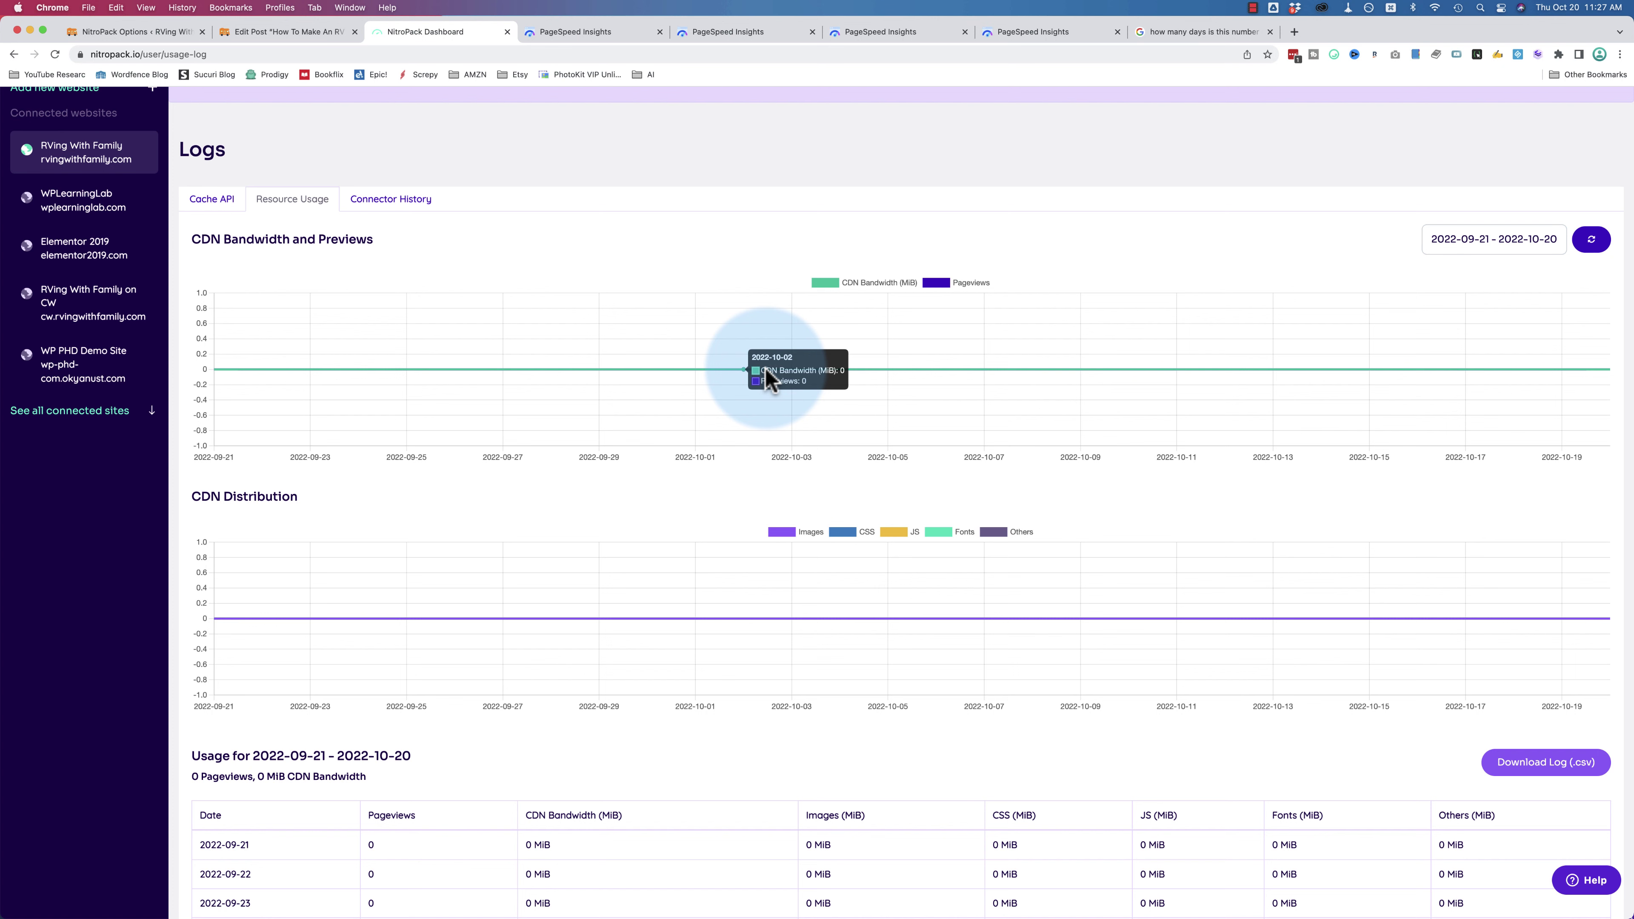
- Review the Connector History plugin events, then bring up the NitroPack Help Center
click(401, 202)
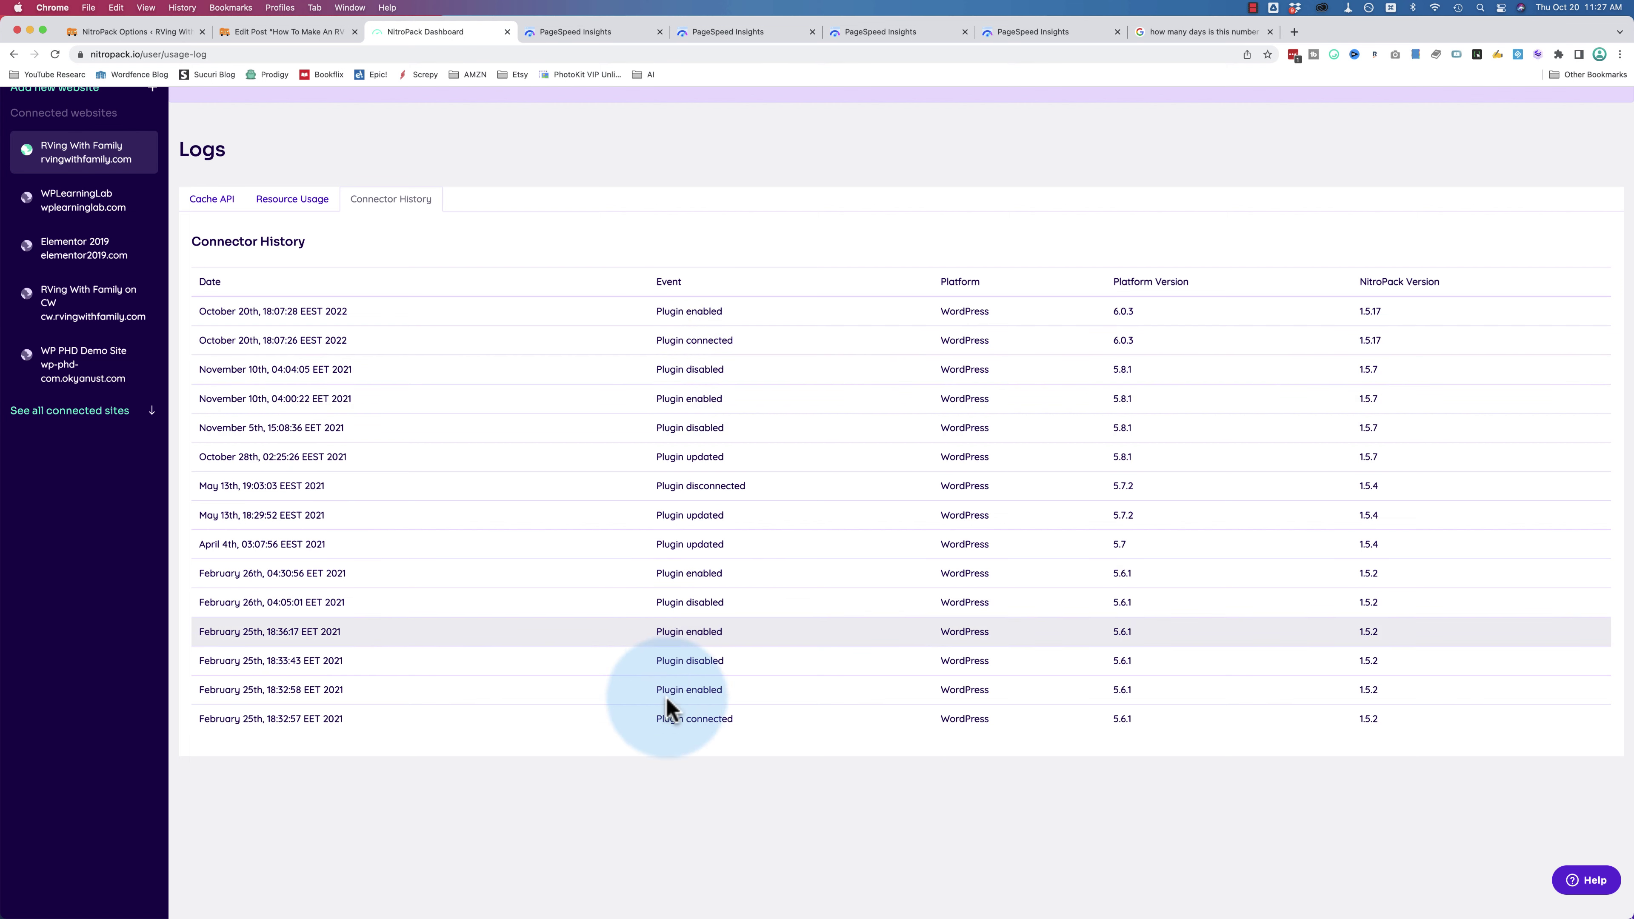
scroll(572, 251, up, 1)
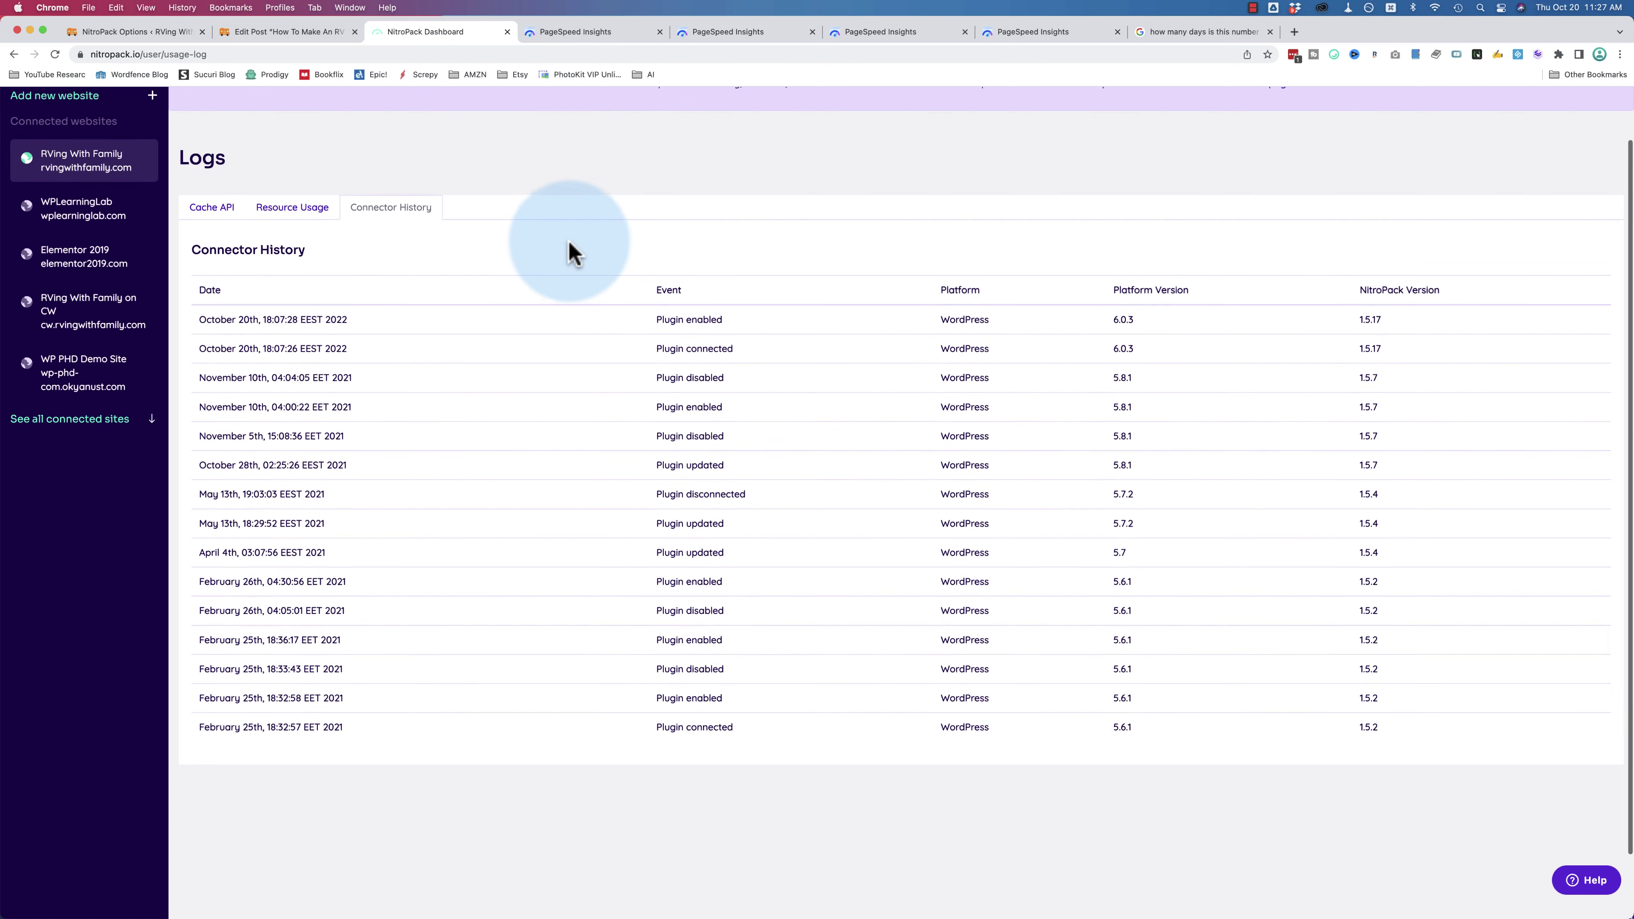
scroll(571, 251, up, 3)
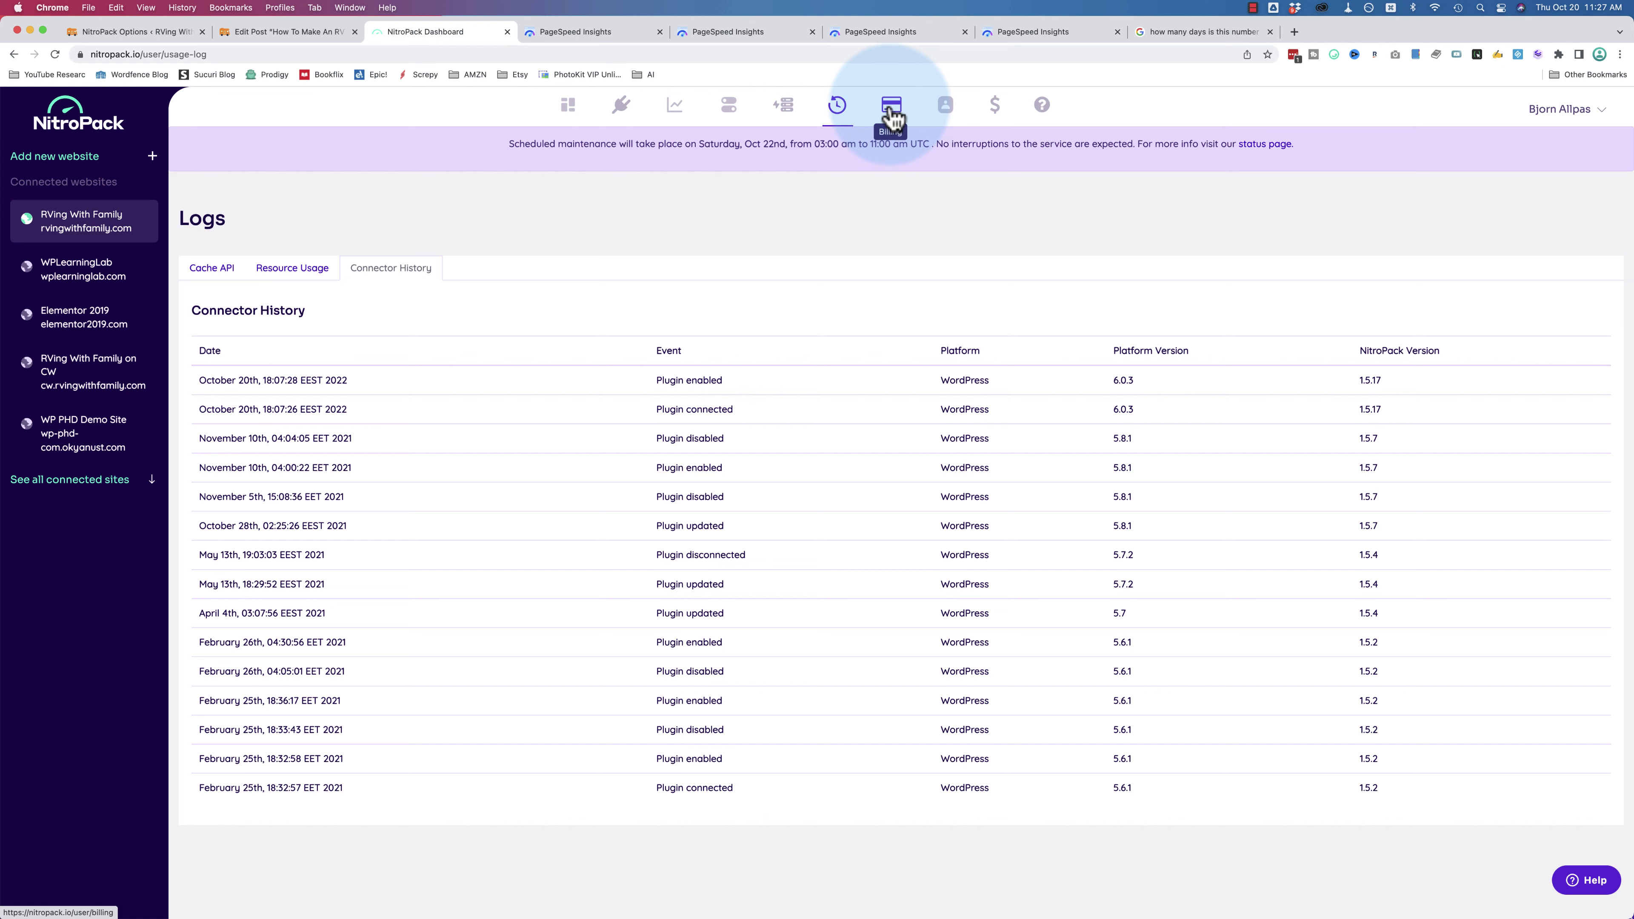
click(995, 113)
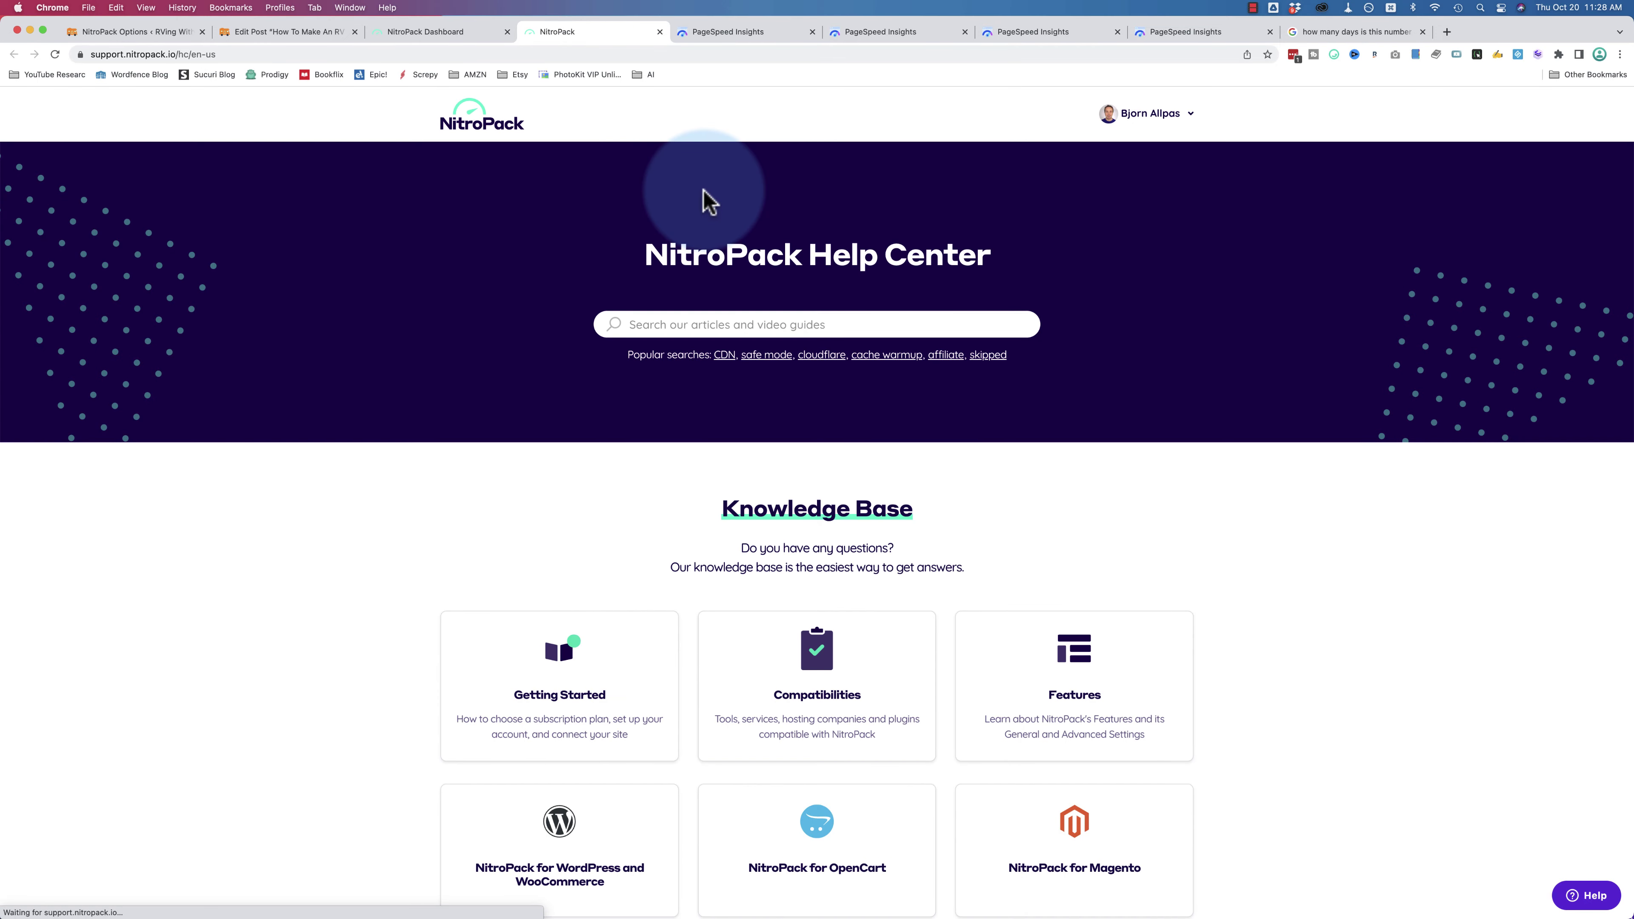
- Search 'install nitropack' in the Help Center's help widget
scroll(1280, 796, down, 5)
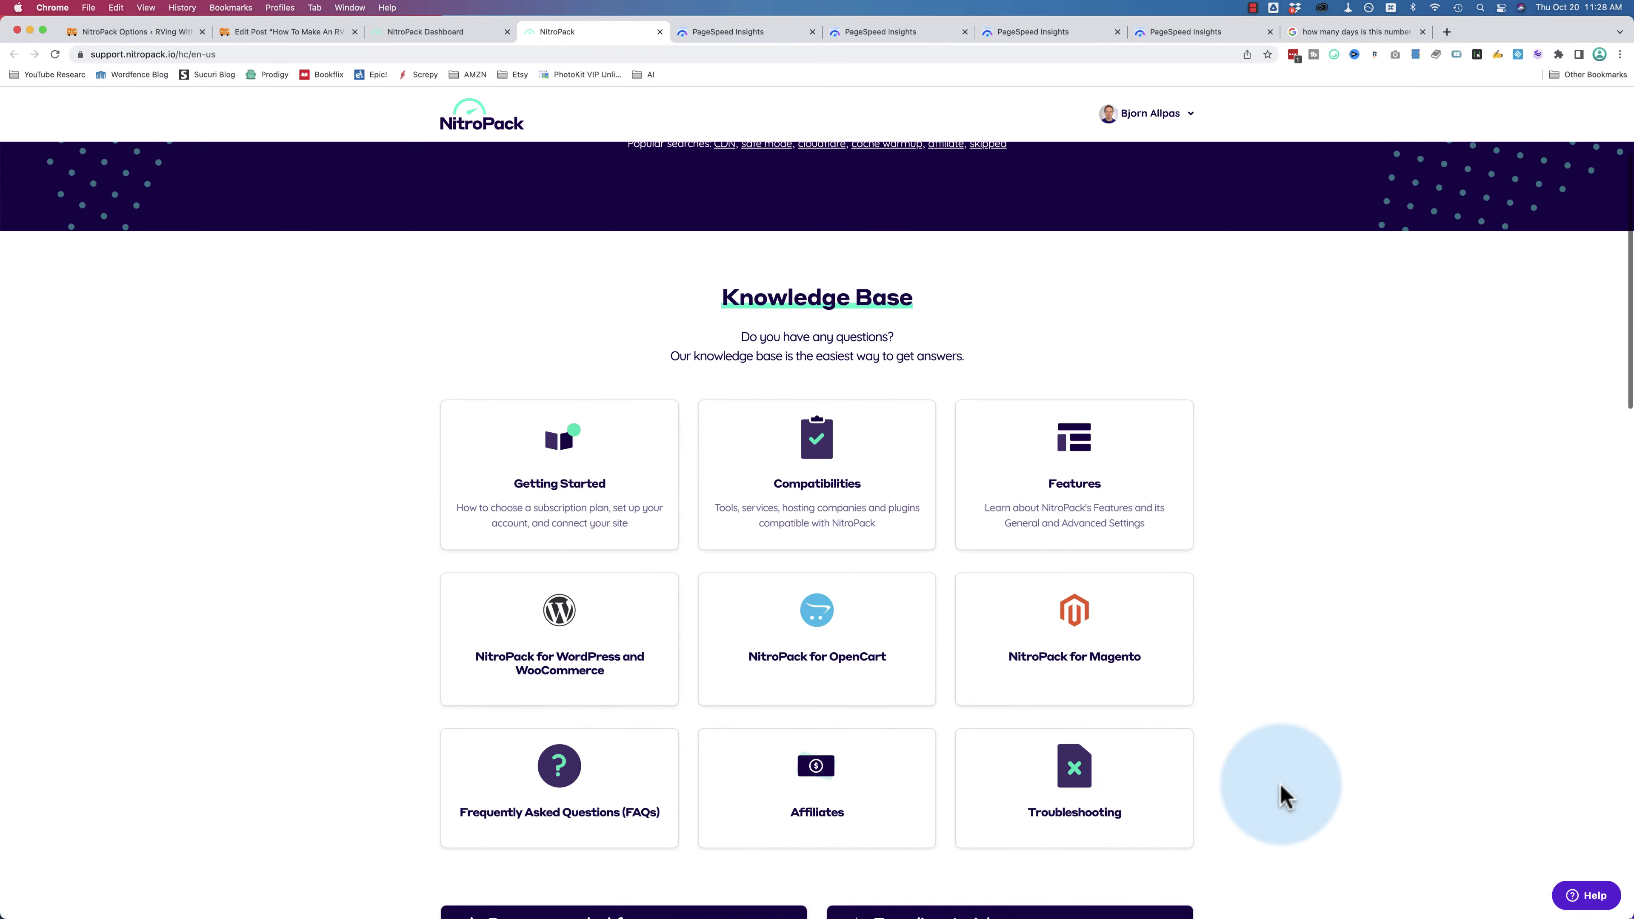
click(1574, 905)
click(1493, 887)
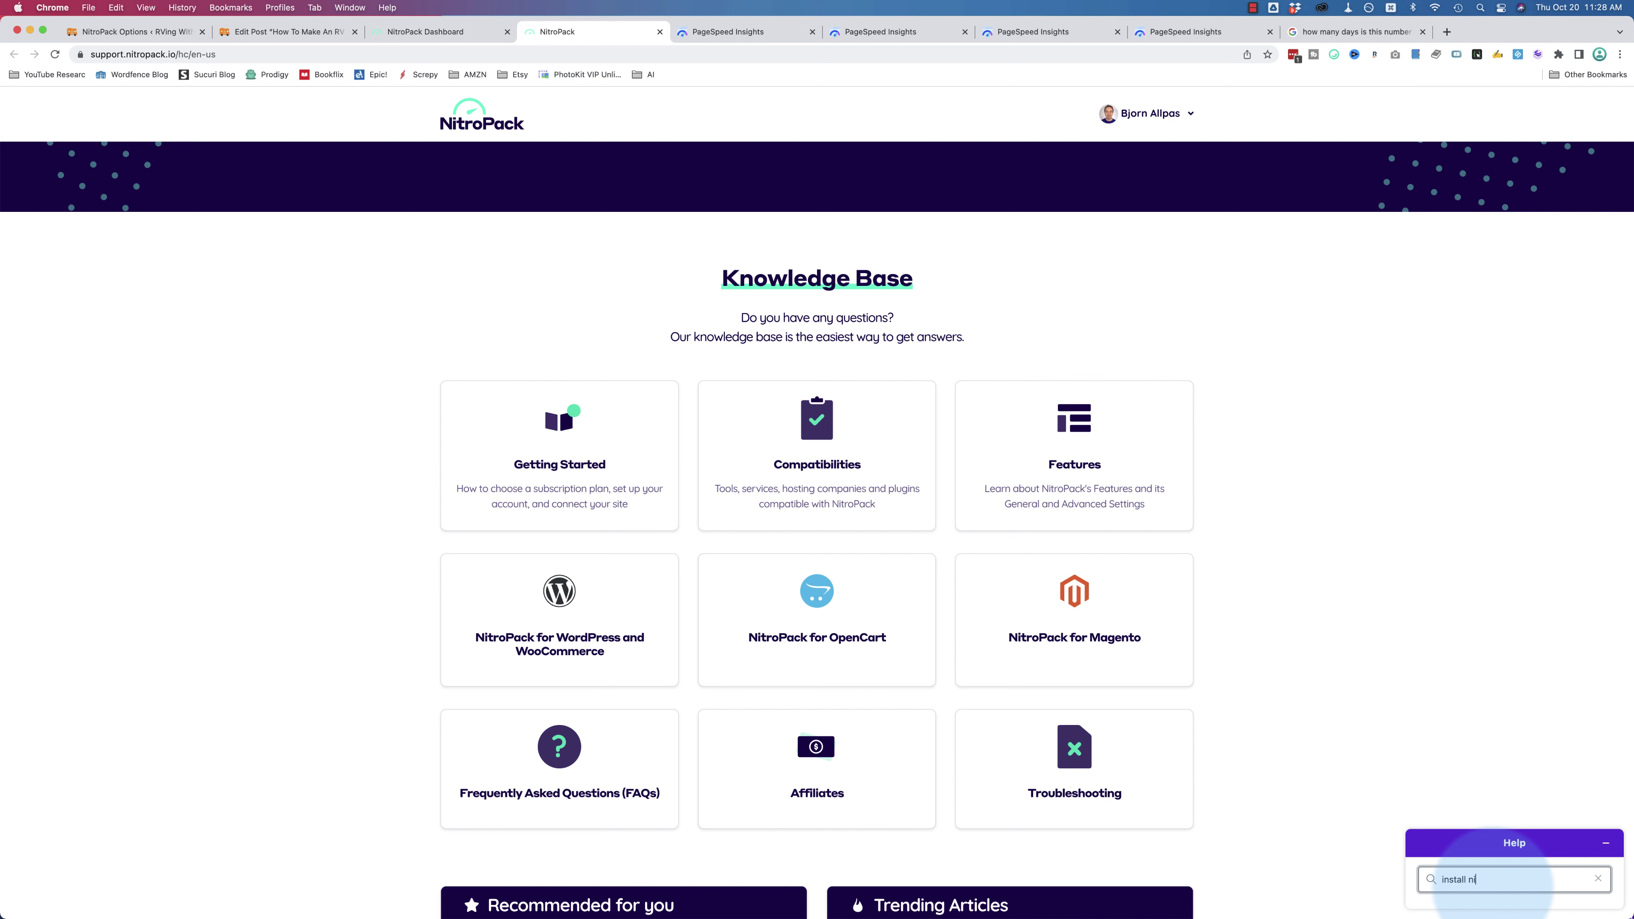
text(install nitropack)
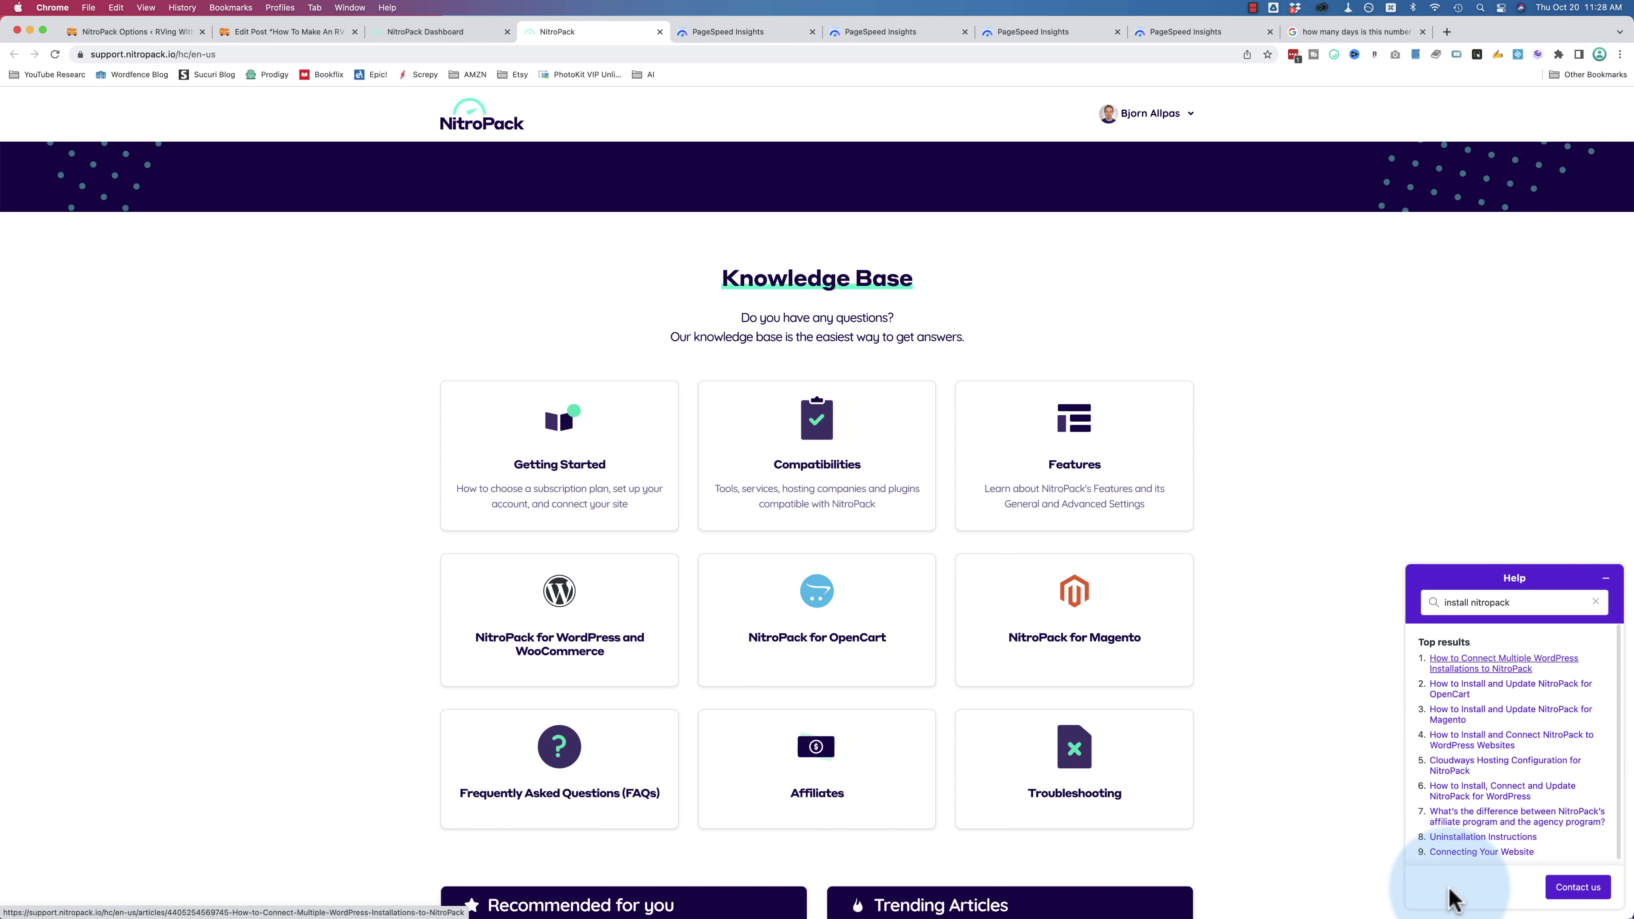
- Try contact form issue types, choosing technical assistance and then billing
click(1584, 891)
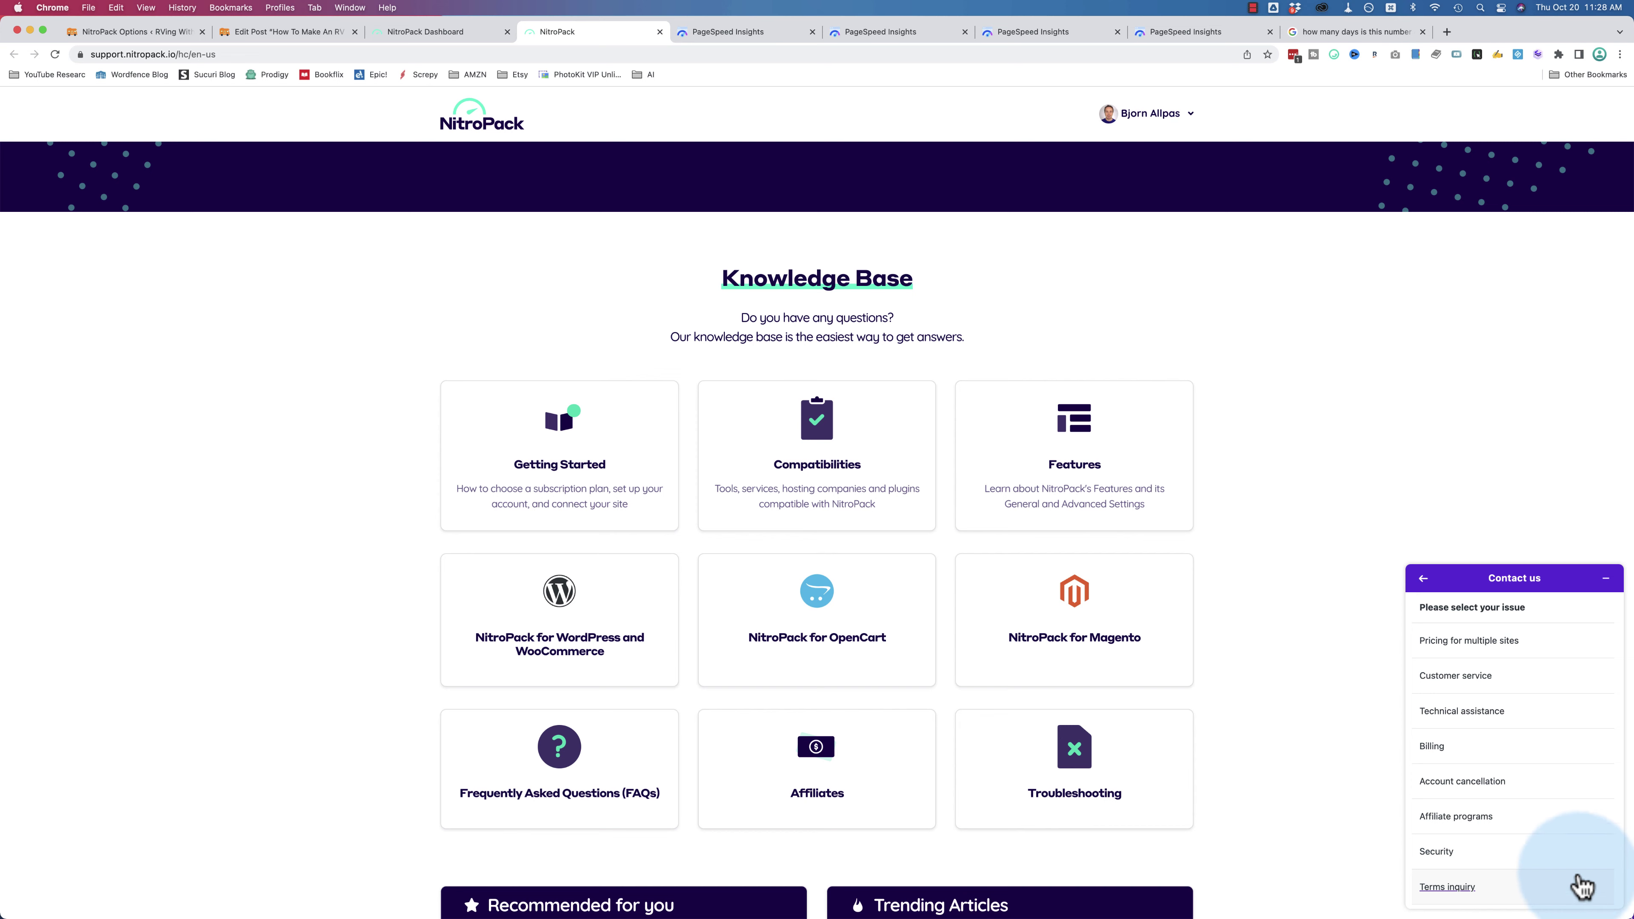
scroll(1544, 805, down, 1)
click(1470, 713)
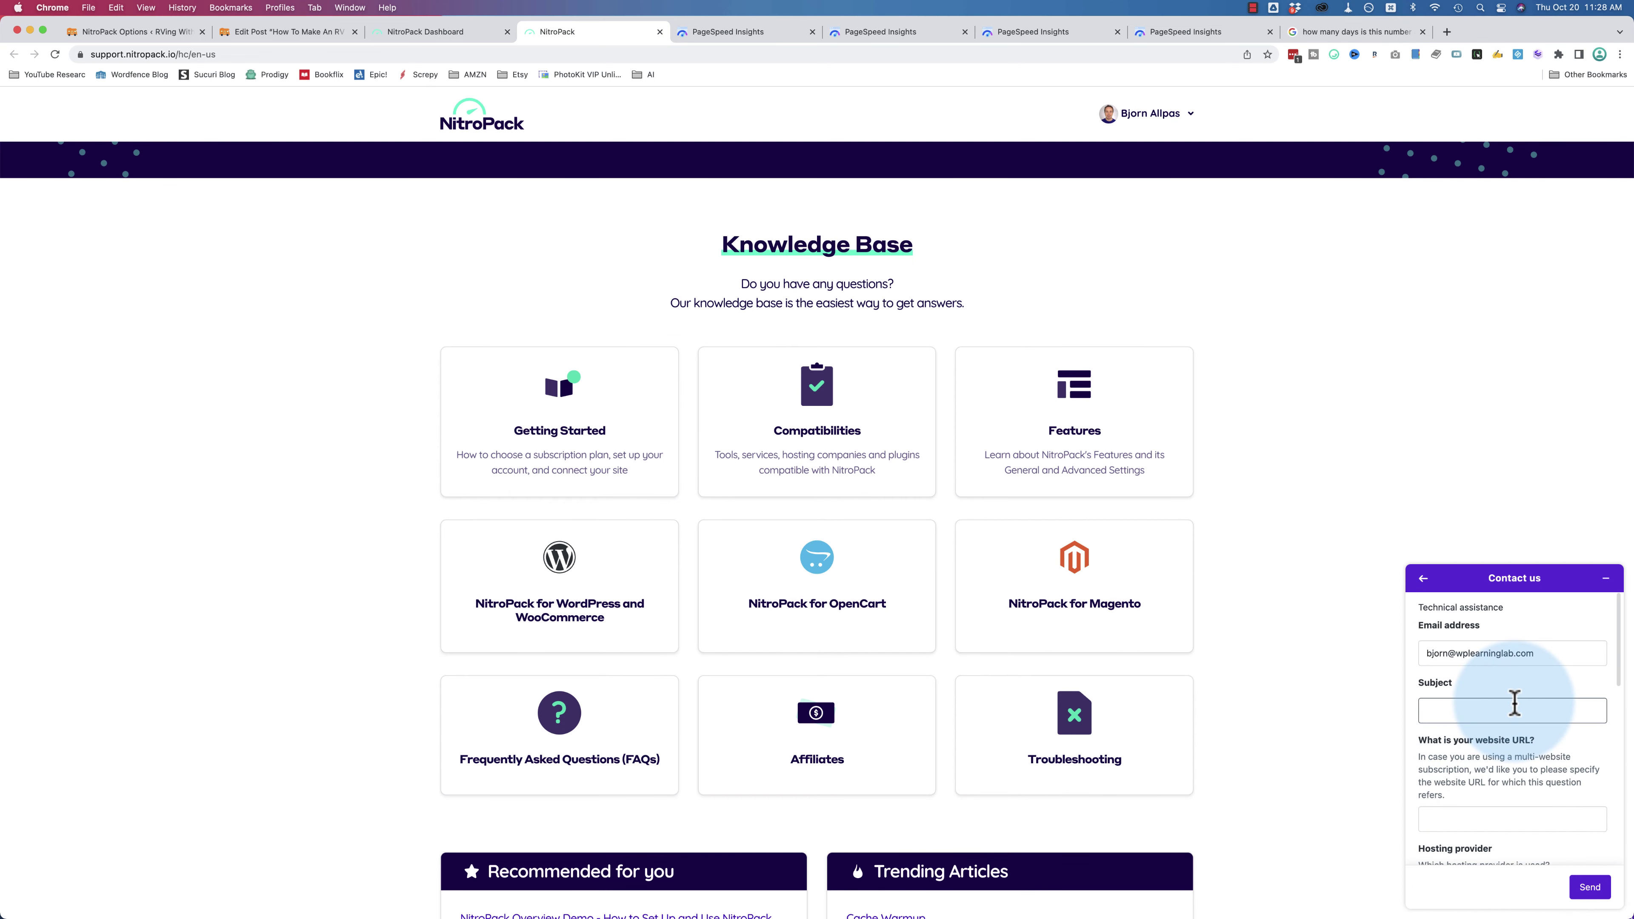
click(1531, 711)
click(1441, 769)
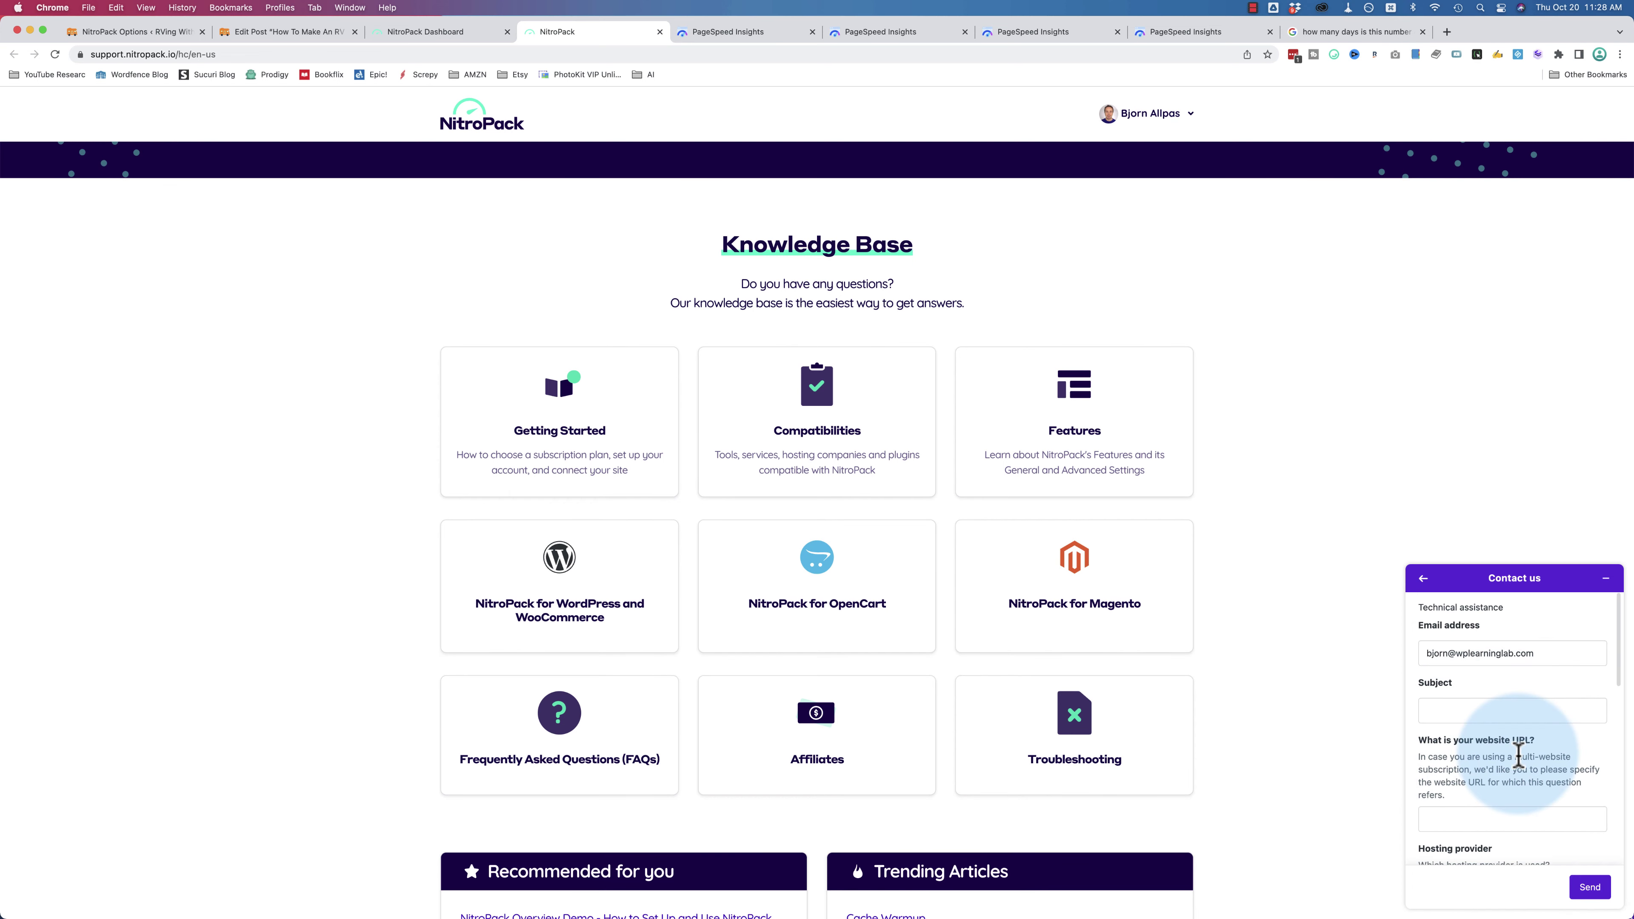
scroll(1474, 740, down, 2)
scroll(1497, 713, down, 6)
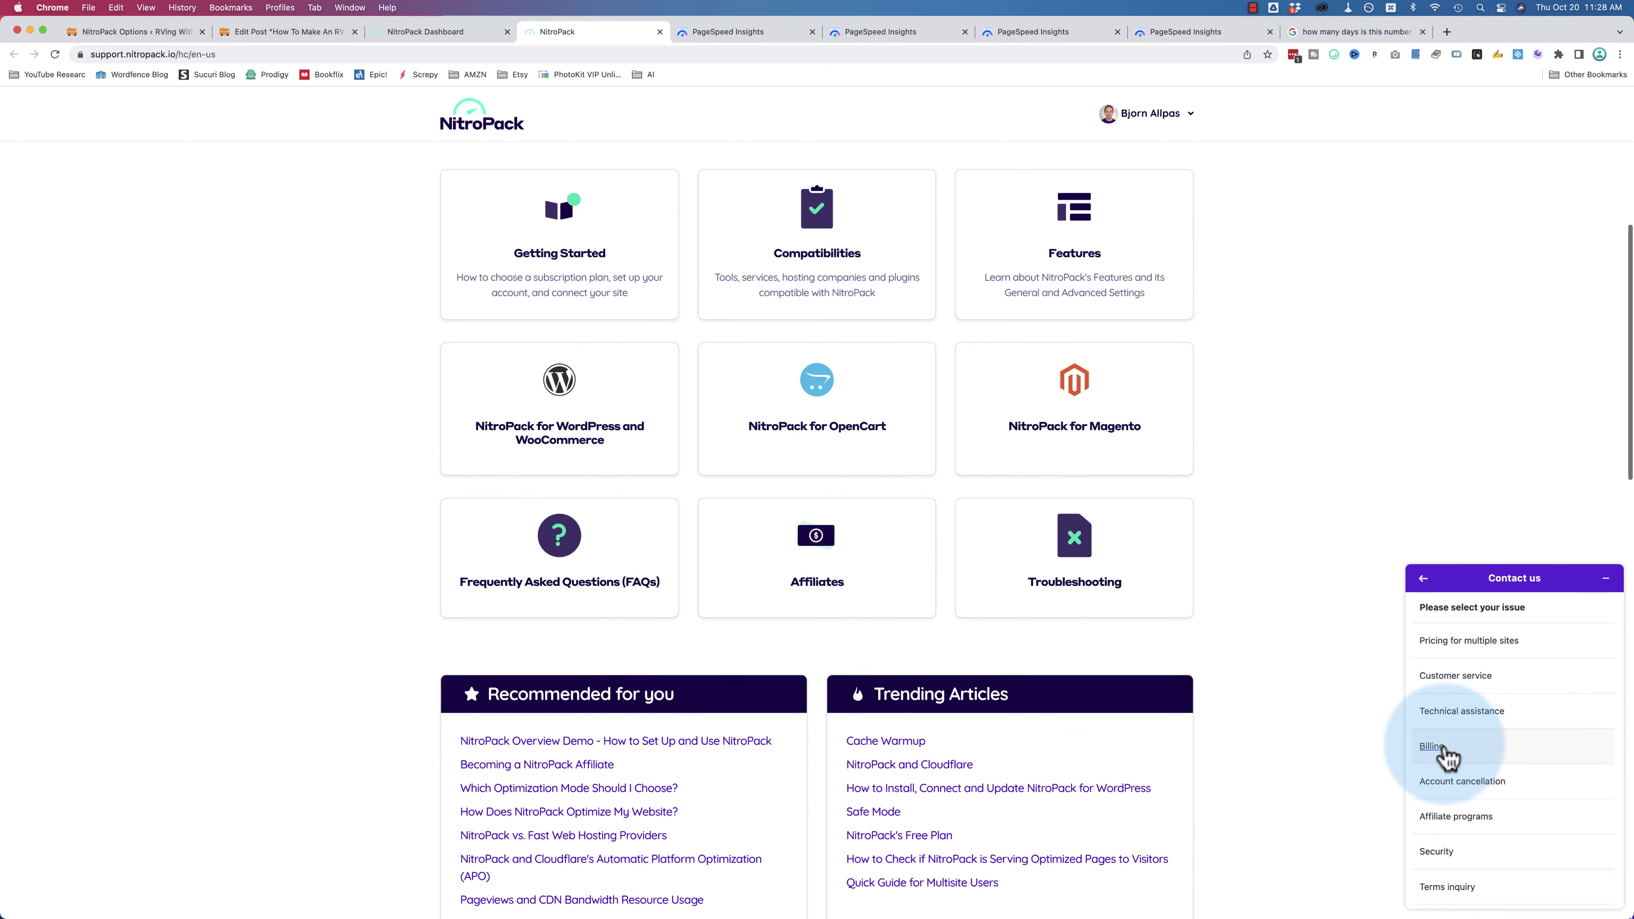
click(1468, 742)
- Close the Contact us form and scroll back to the Help Center header
scroll(1488, 747, down, 5)
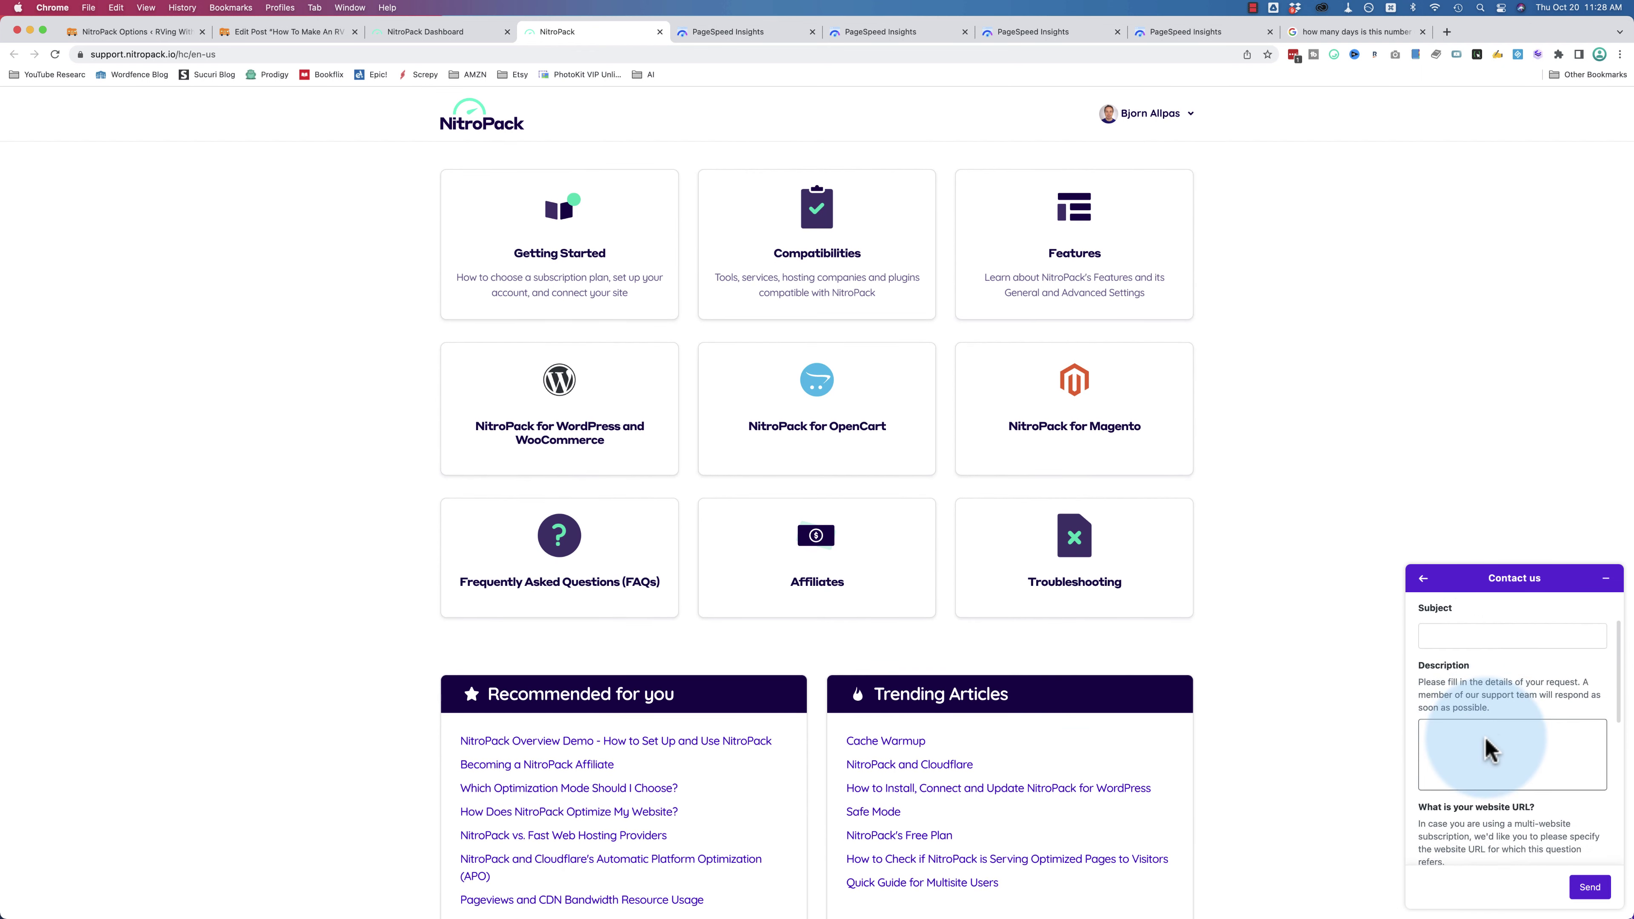
scroll(1490, 748, up, 3)
scroll(1489, 749, up, 2)
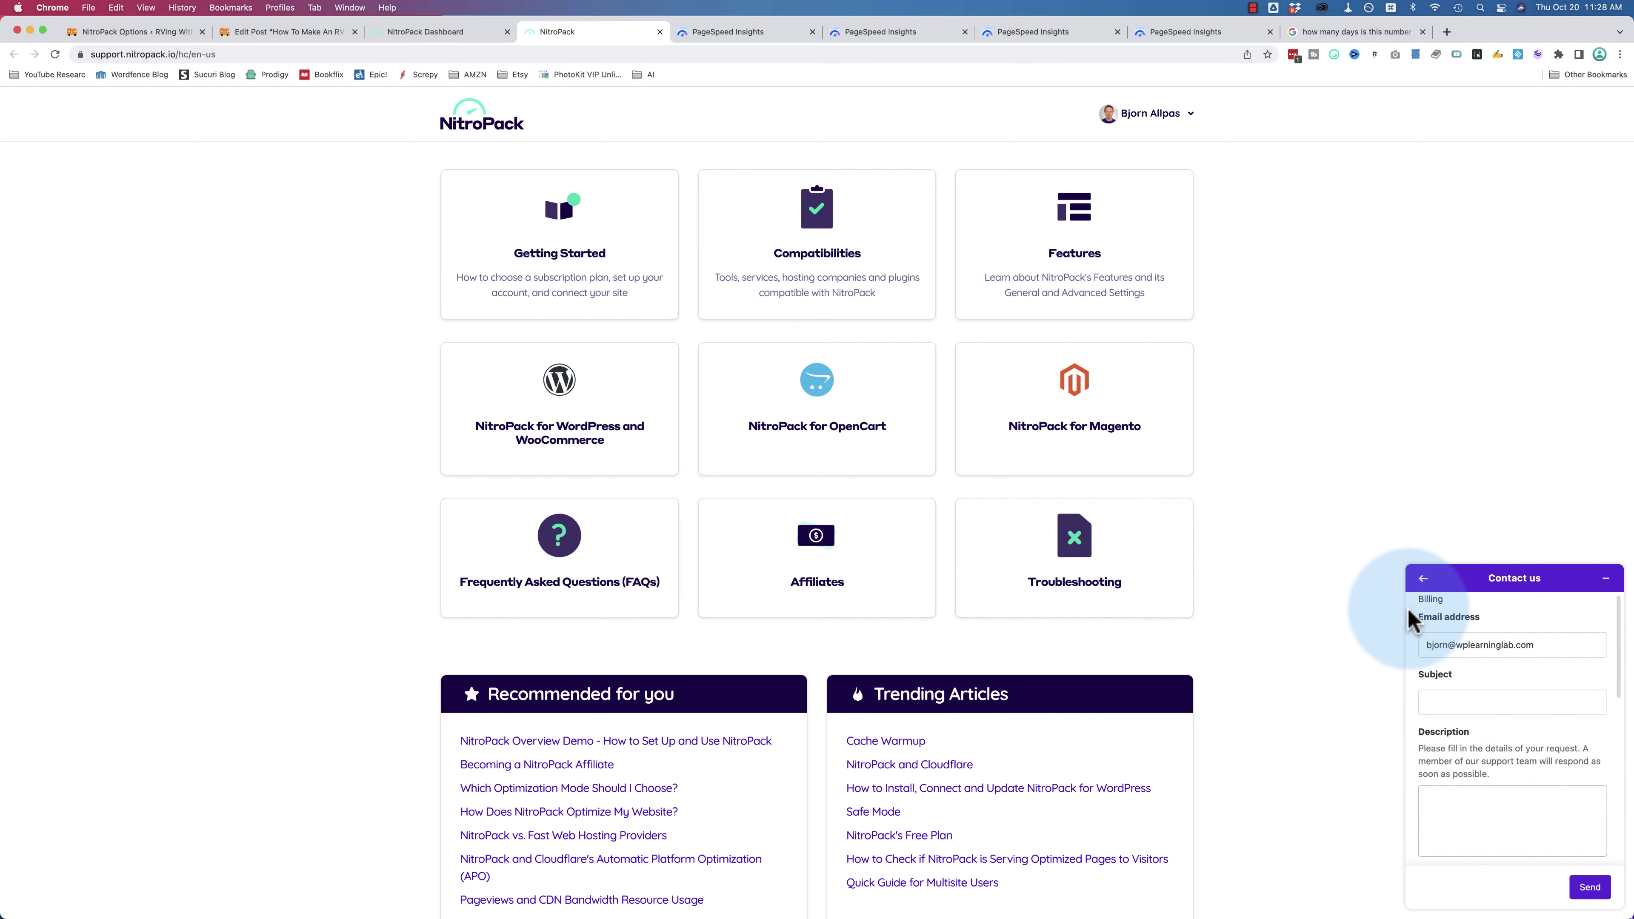
click(1605, 583)
scroll(1287, 637, up, 6)
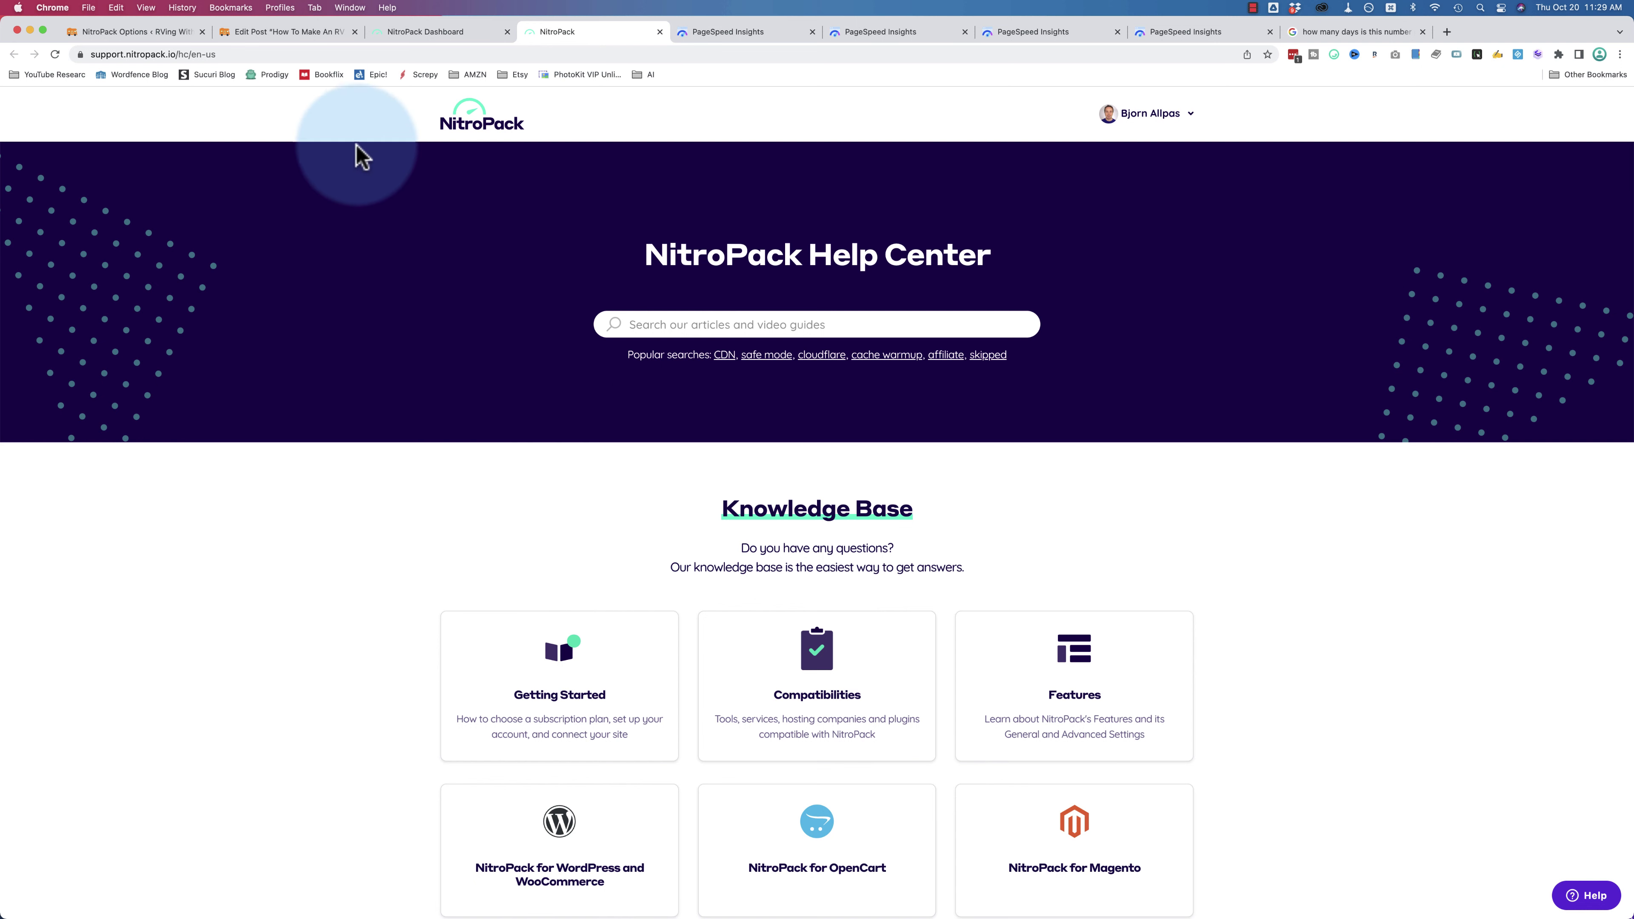
- Return to the RV site's Cache Status page, still showing 'Not enough data' and 0 B cache
click(460, 39)
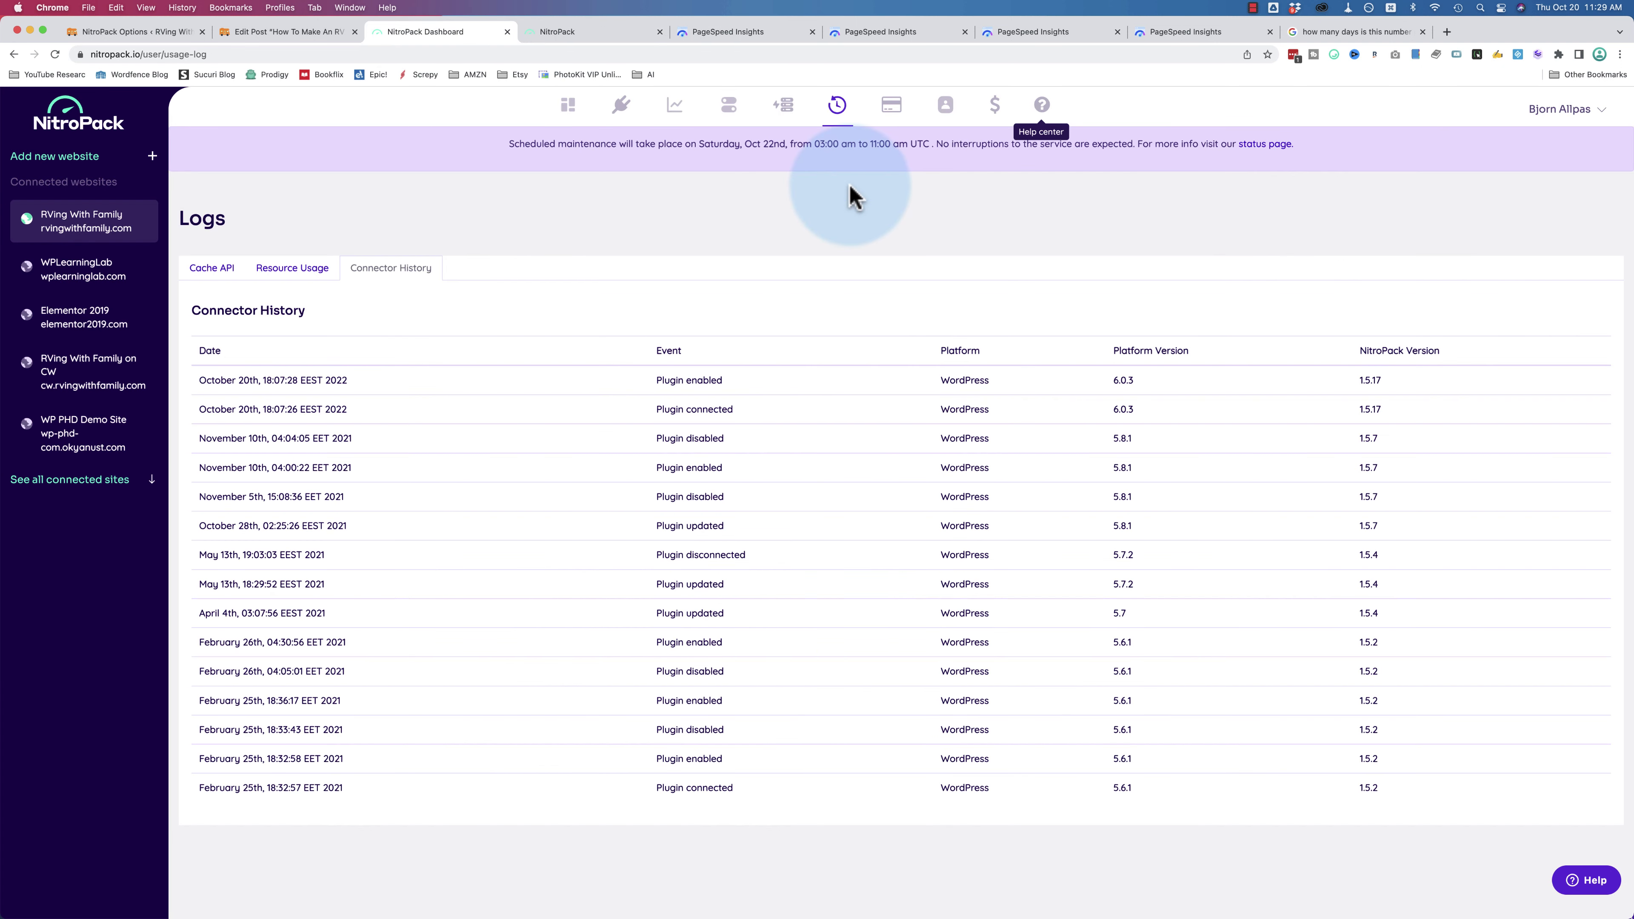
click(675, 111)
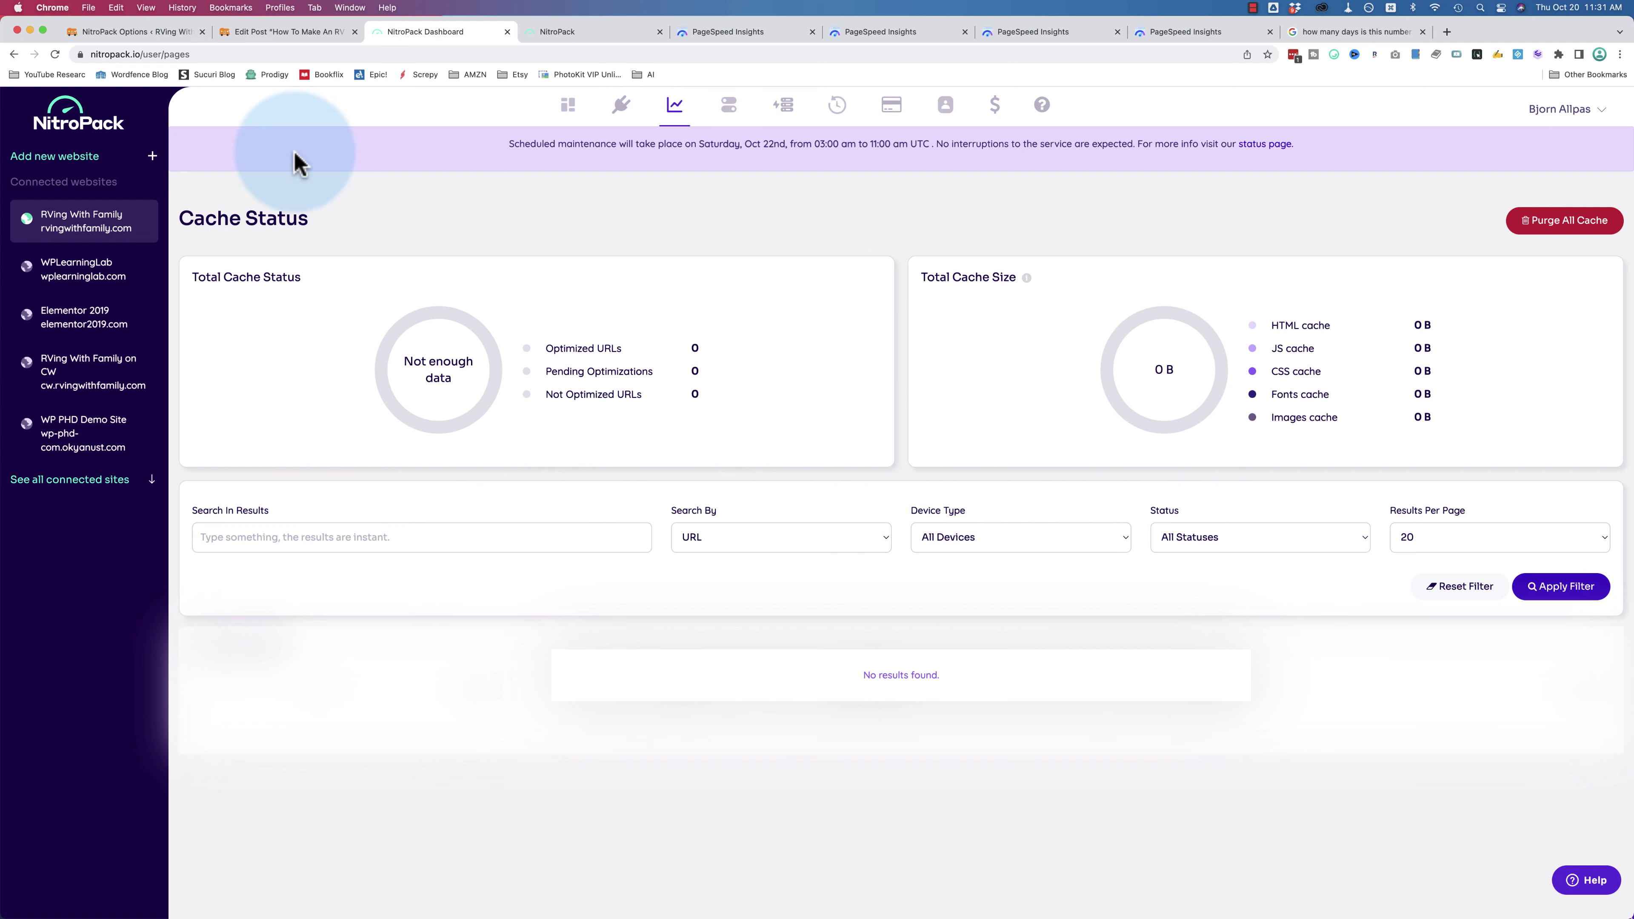
- Disconnect the RV site from NitroPack using the Disconnect button in NitroPack Options
click(160, 35)
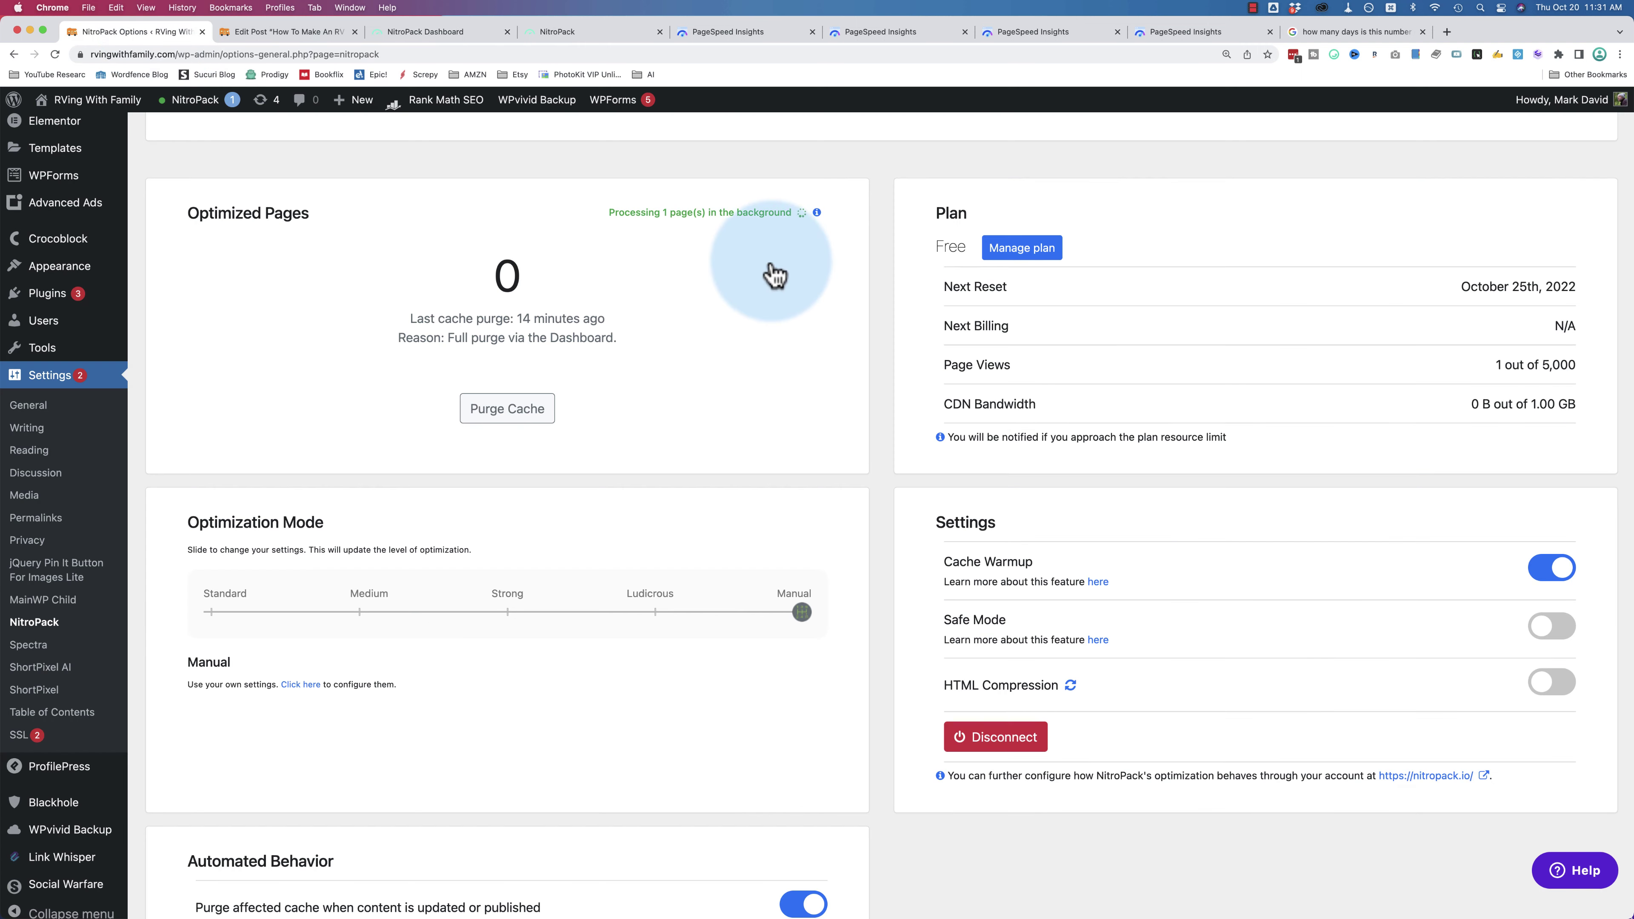
scroll(1021, 547, down, 4)
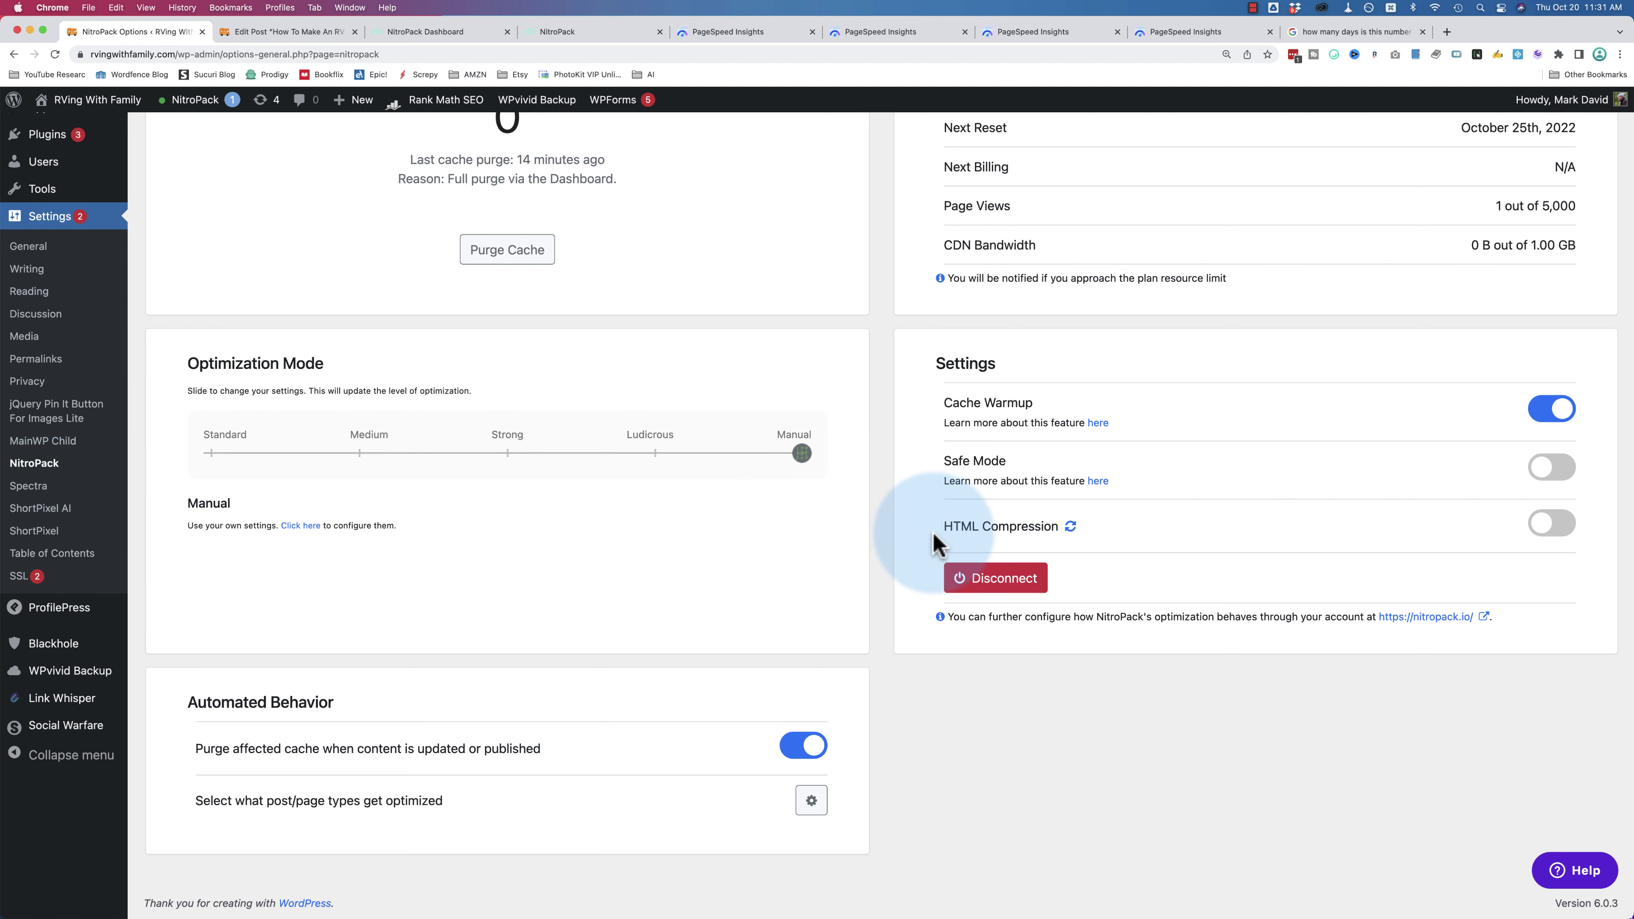
click(1000, 582)
- Disconnect the plugin and reconnect it to the RVing With Family site
click(1271, 423)
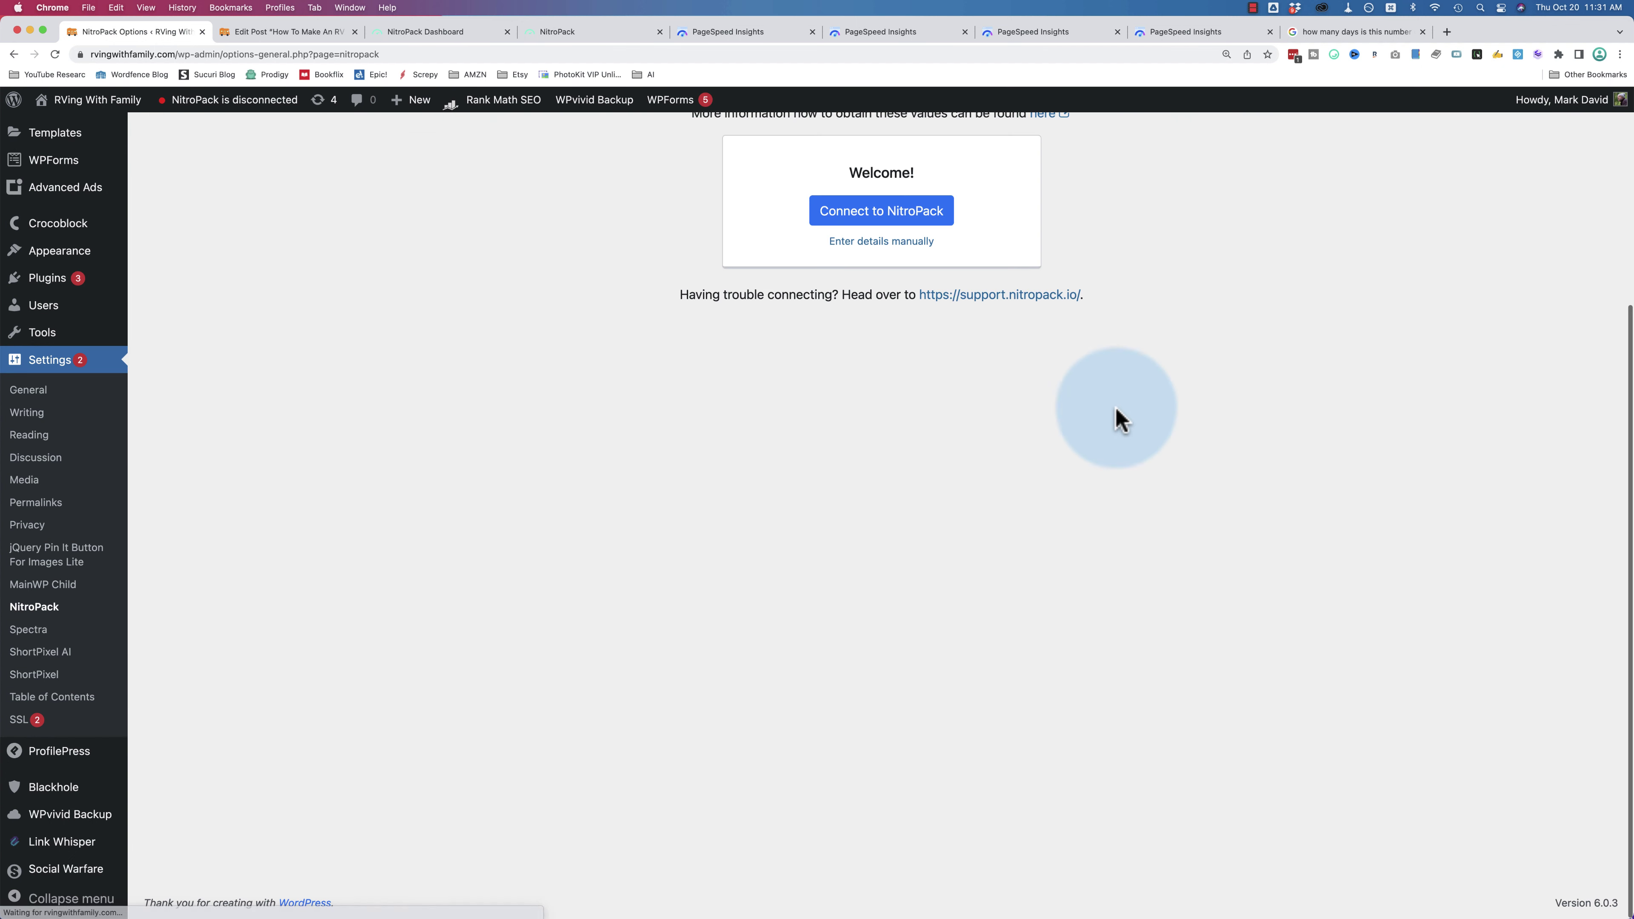
scroll(763, 265, up, 5)
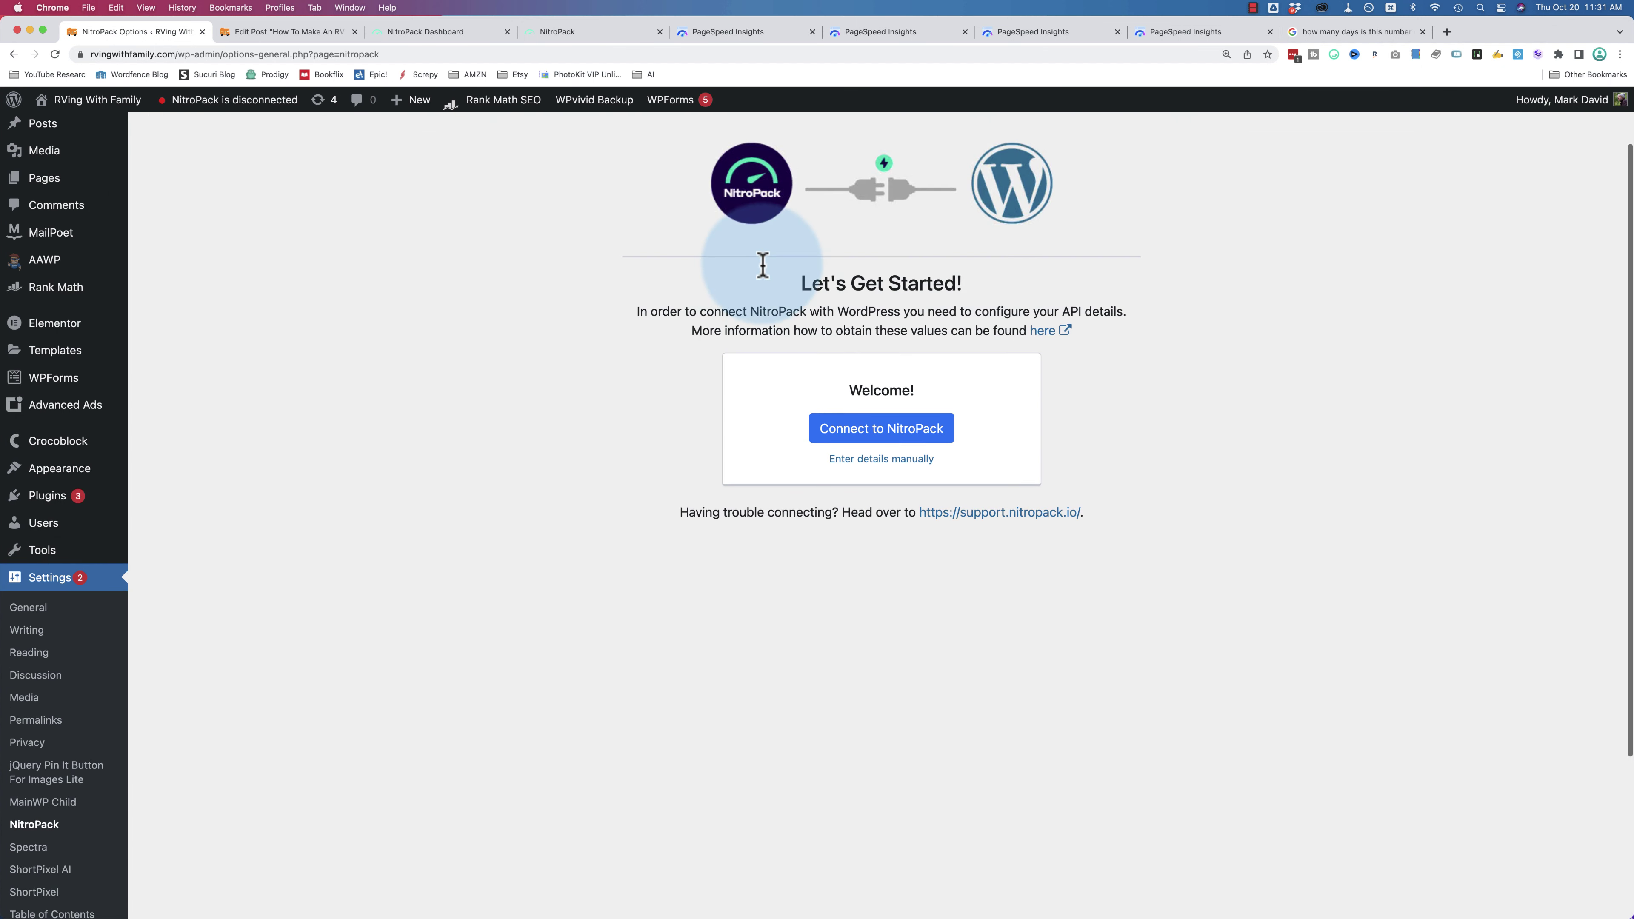
click(887, 437)
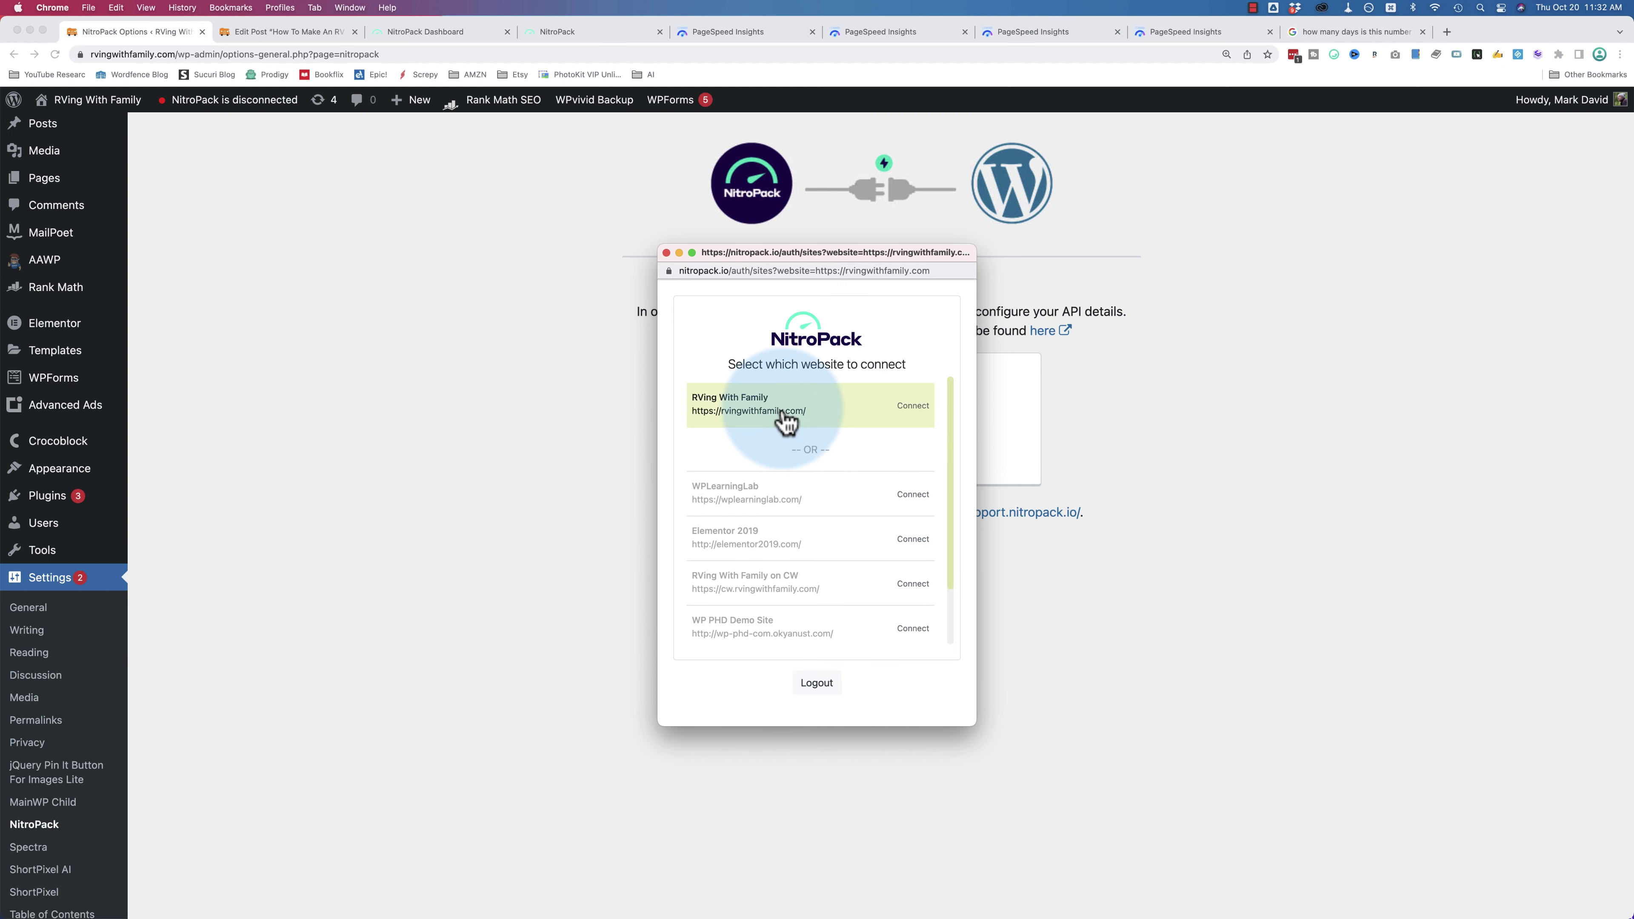
click(784, 418)
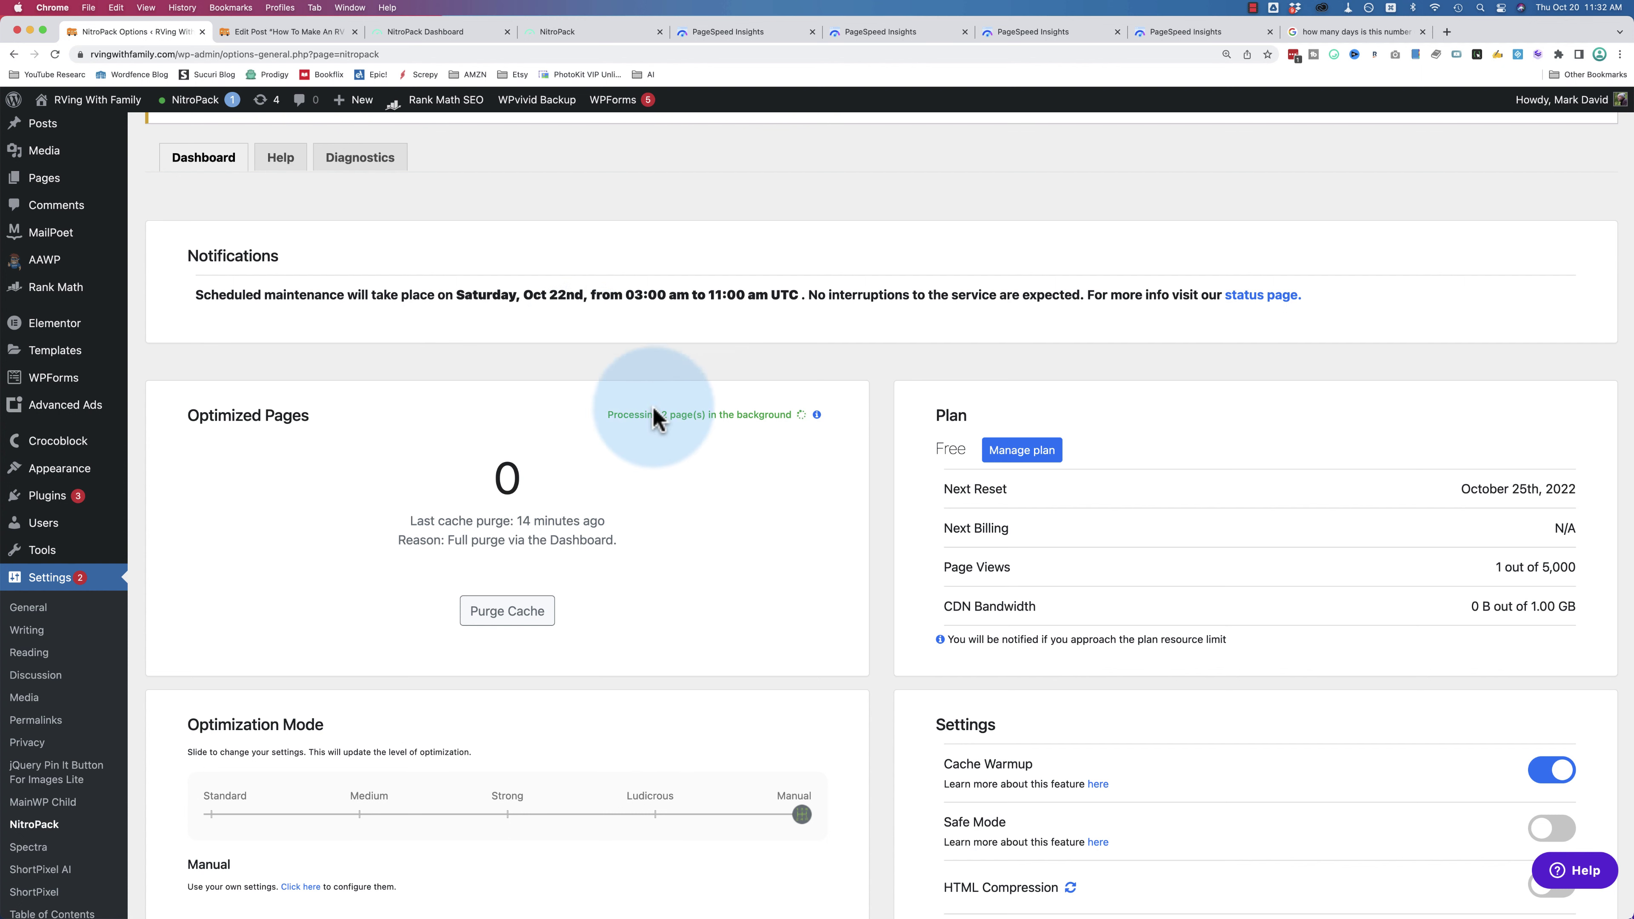
- Scroll down the settings page to the post/page types optimization setting
scroll(663, 424, down, 5)
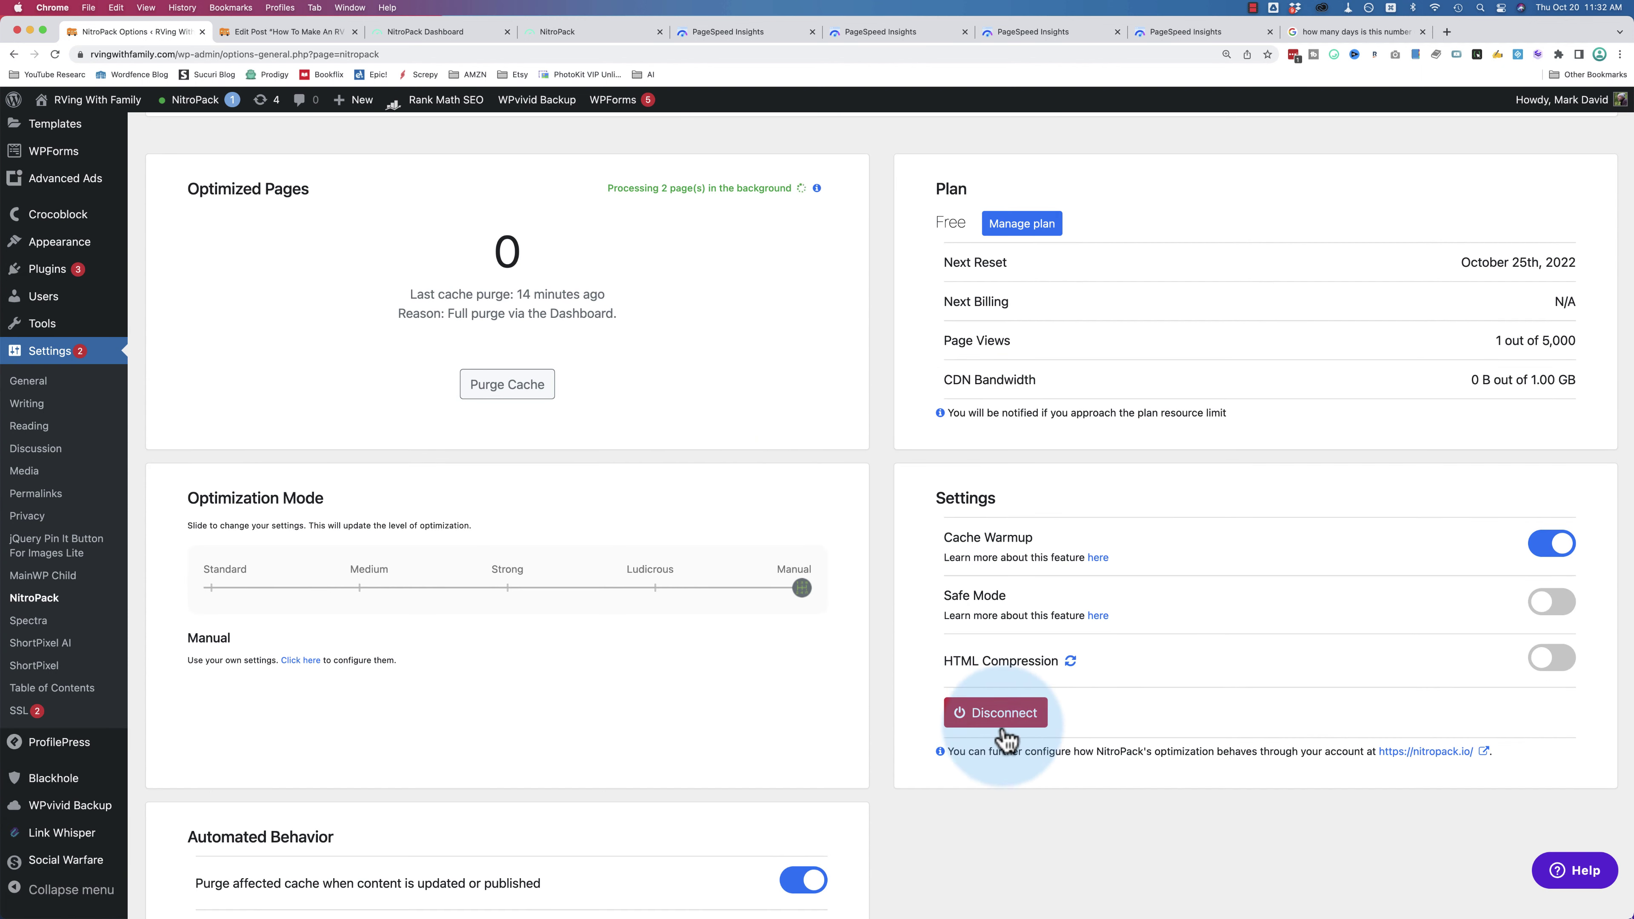
scroll(914, 702, down, 3)
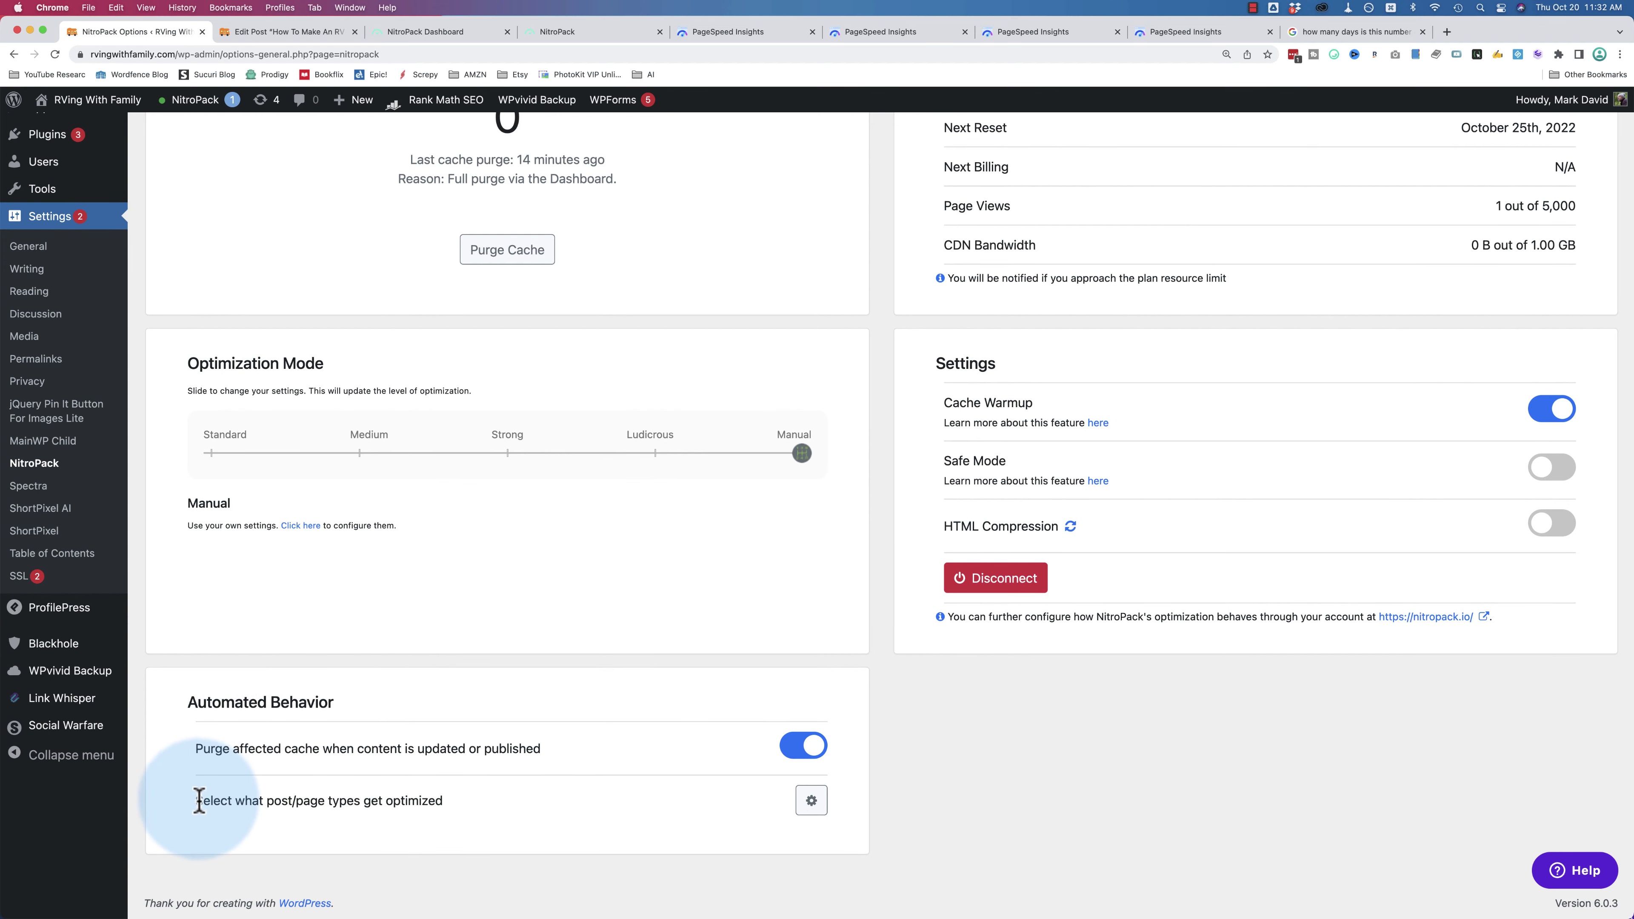
drag(195, 798, 466, 817)
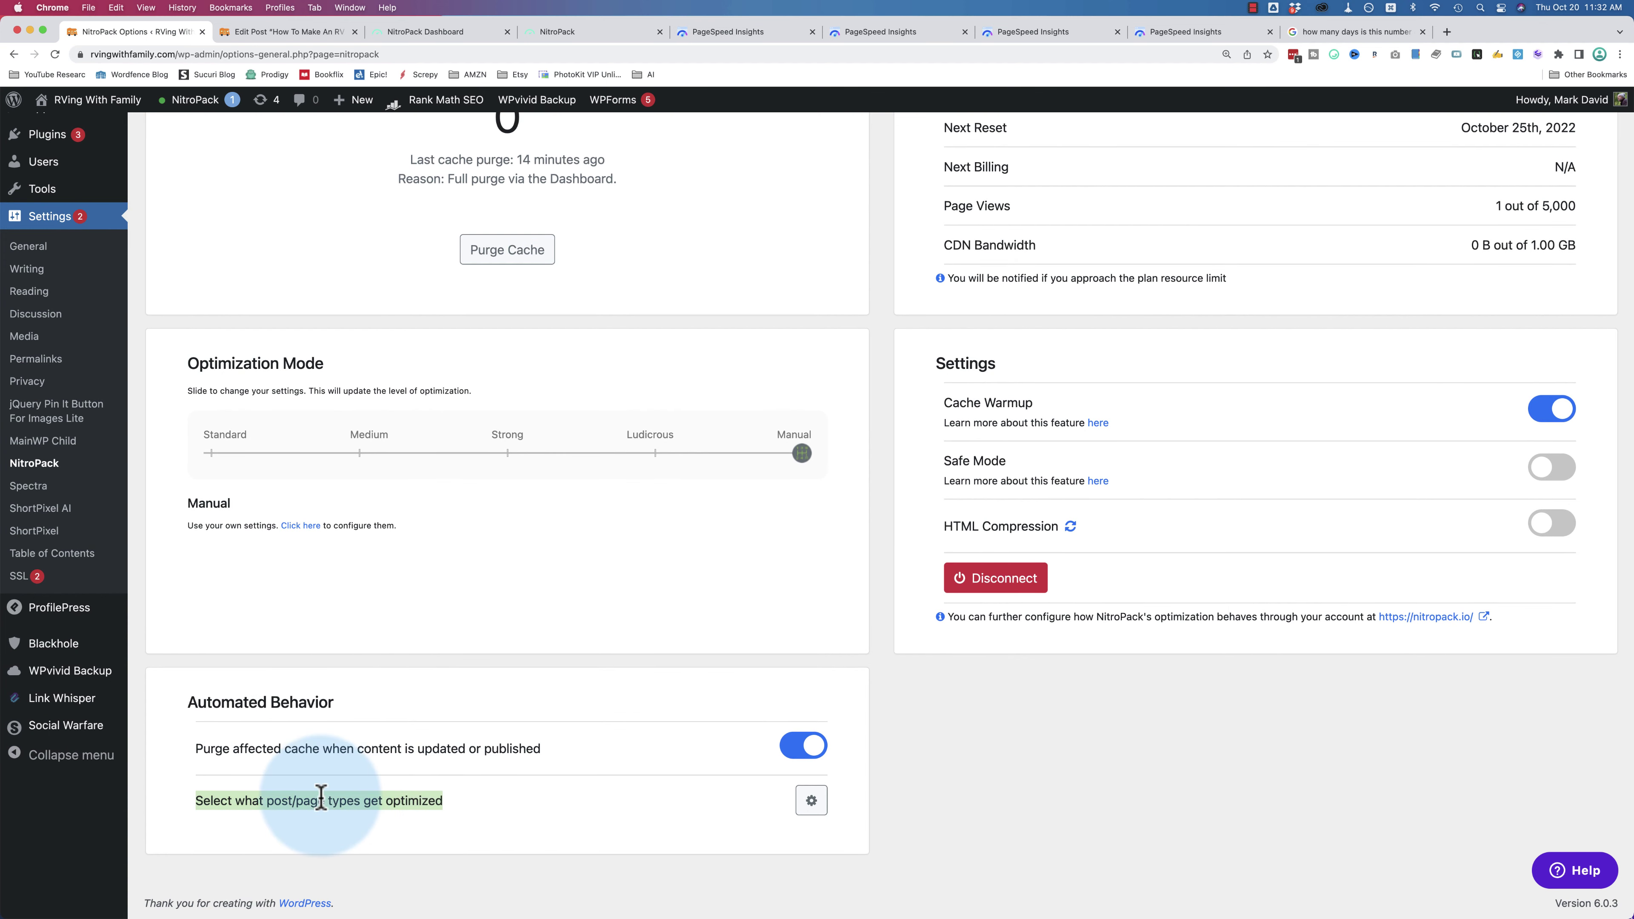
- Confirm Home and all page types stay enabled for optimization, then return to the RV aerodynamics post
click(810, 806)
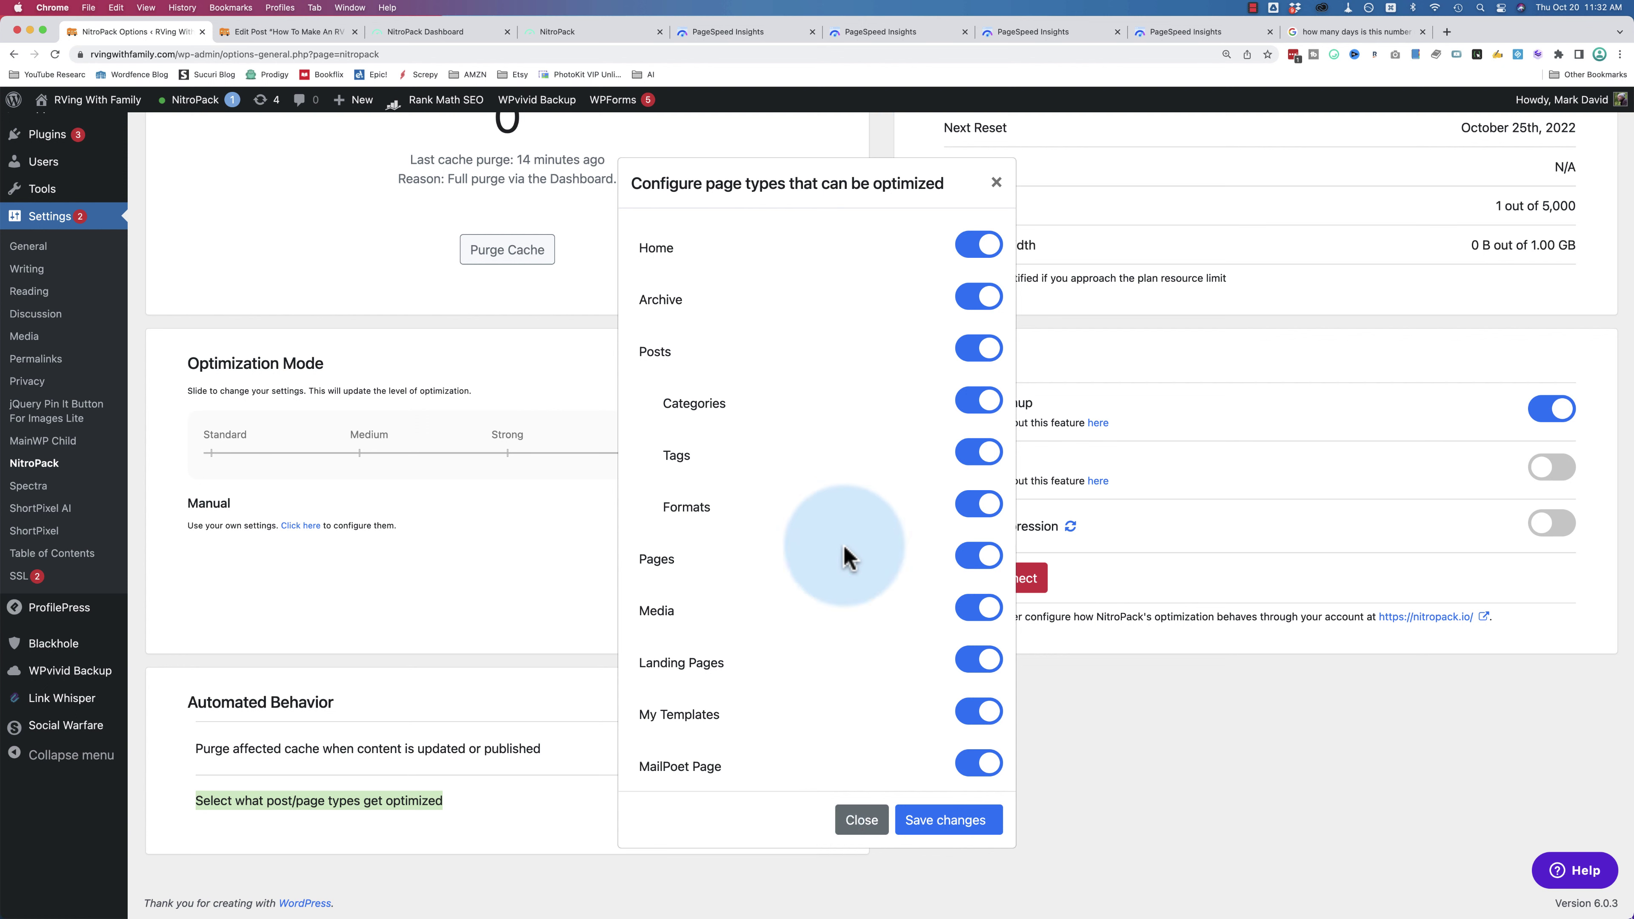
scroll(919, 316, down, 1)
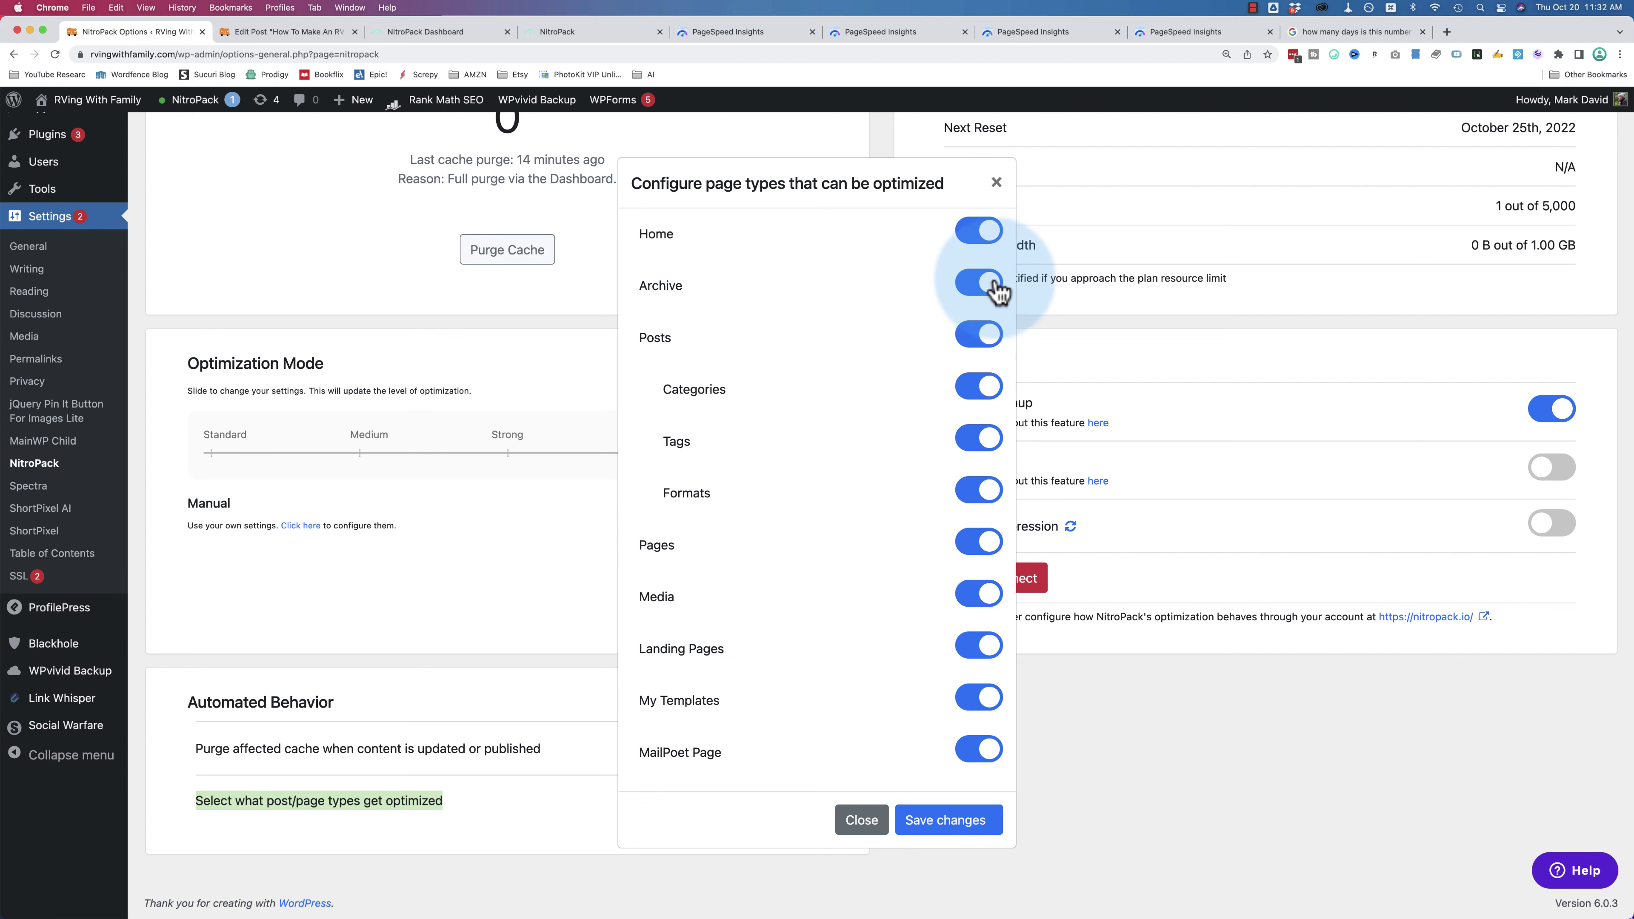
click(981, 233)
click(982, 237)
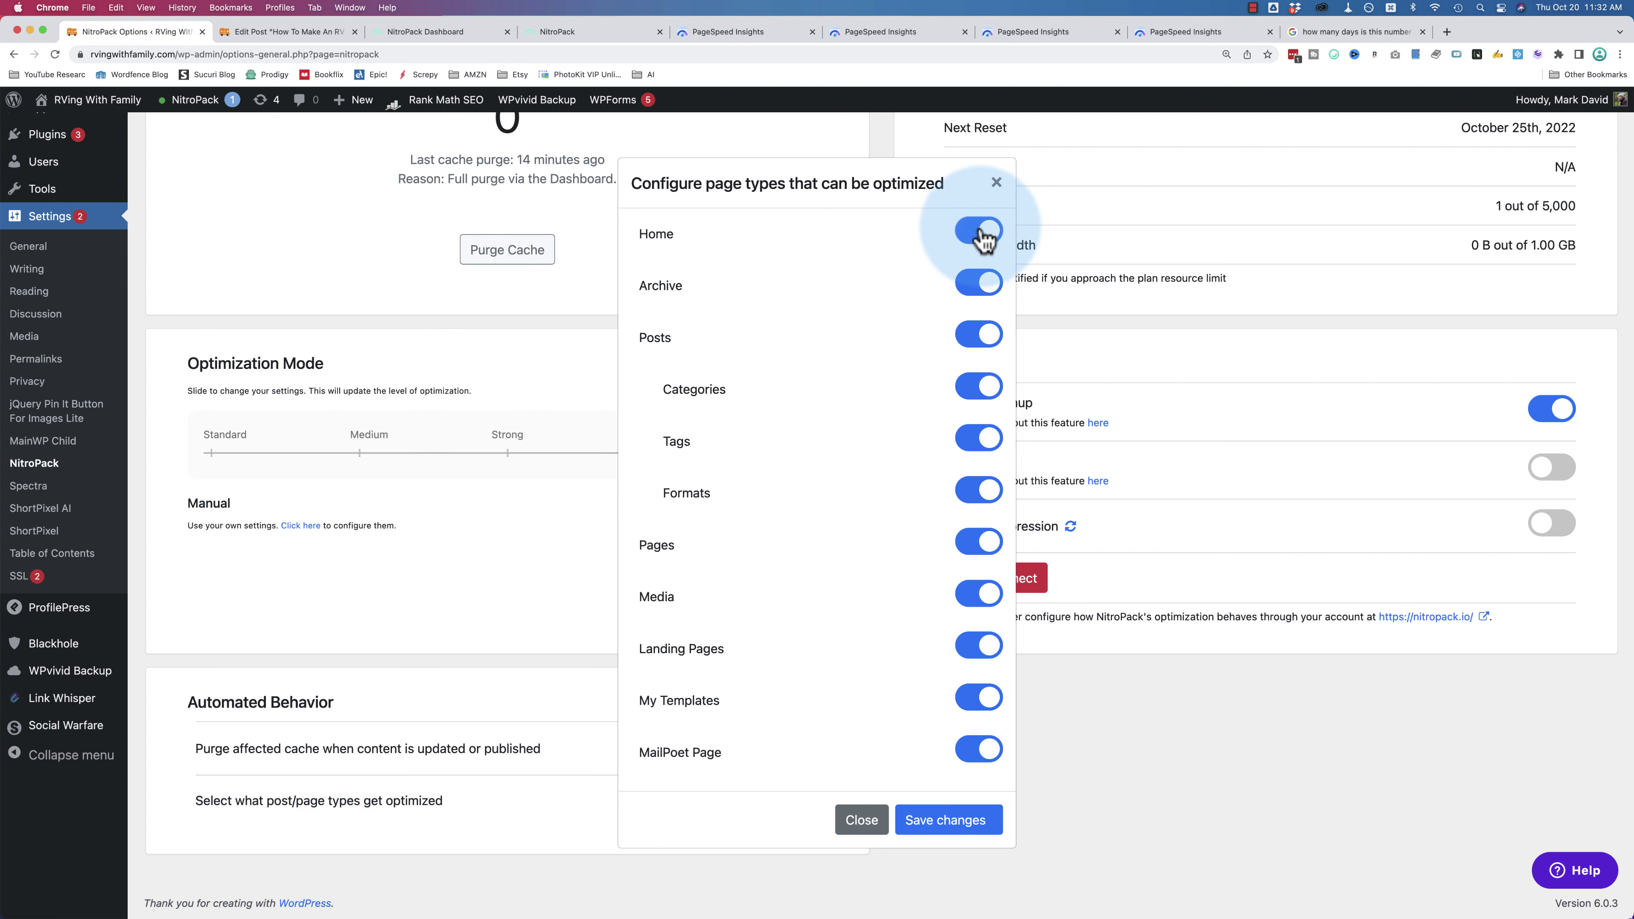
click(861, 821)
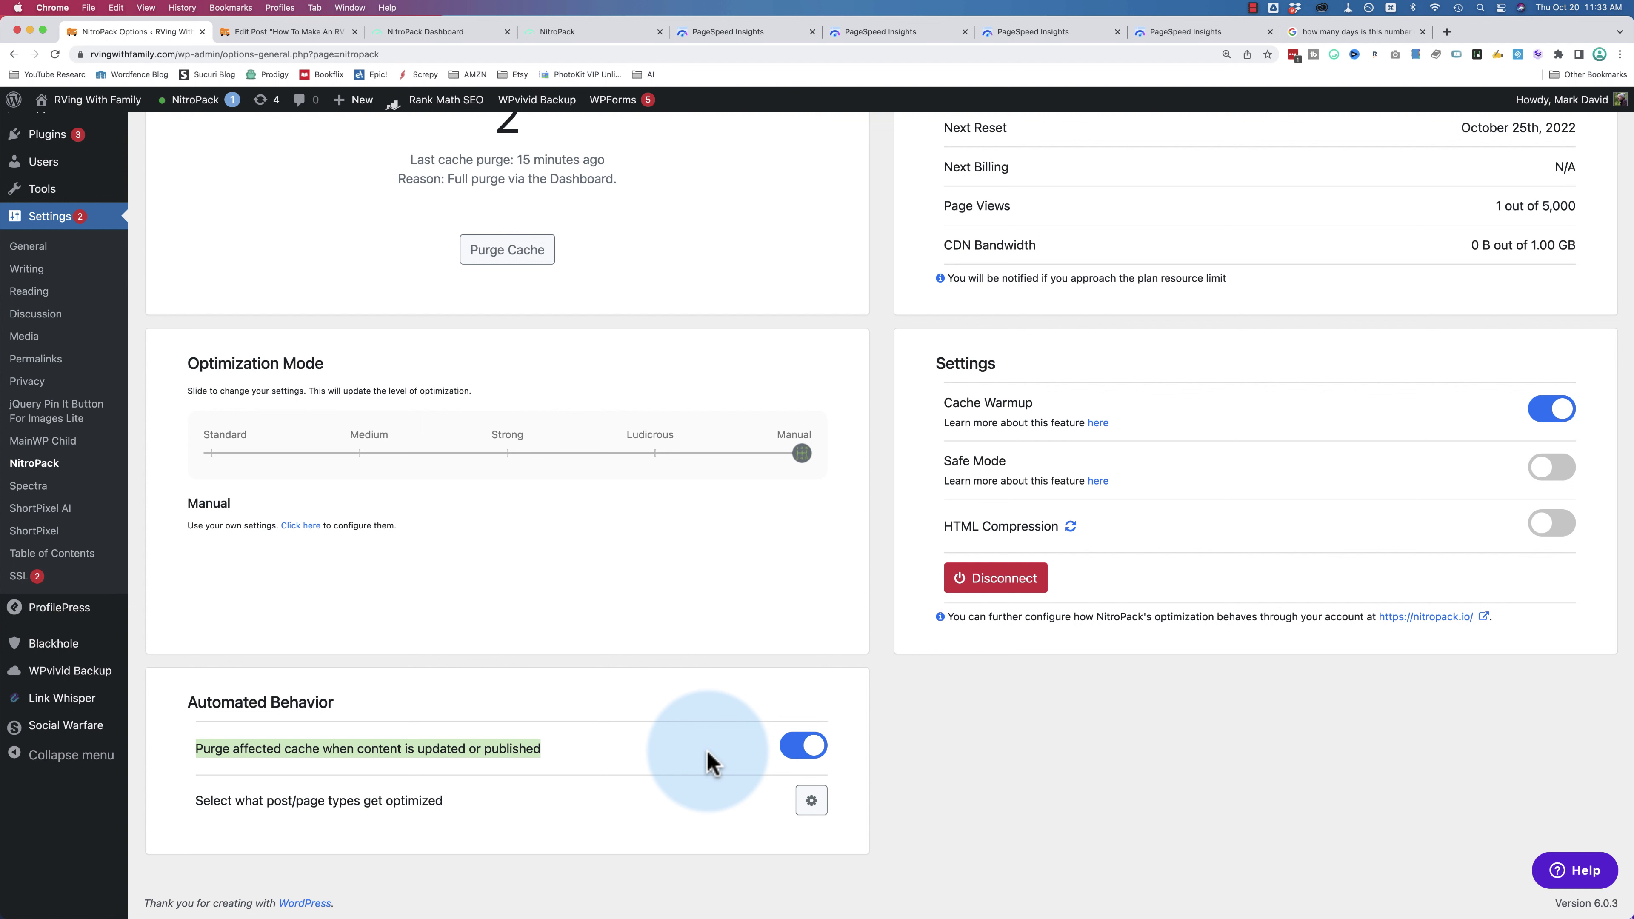
click(280, 32)
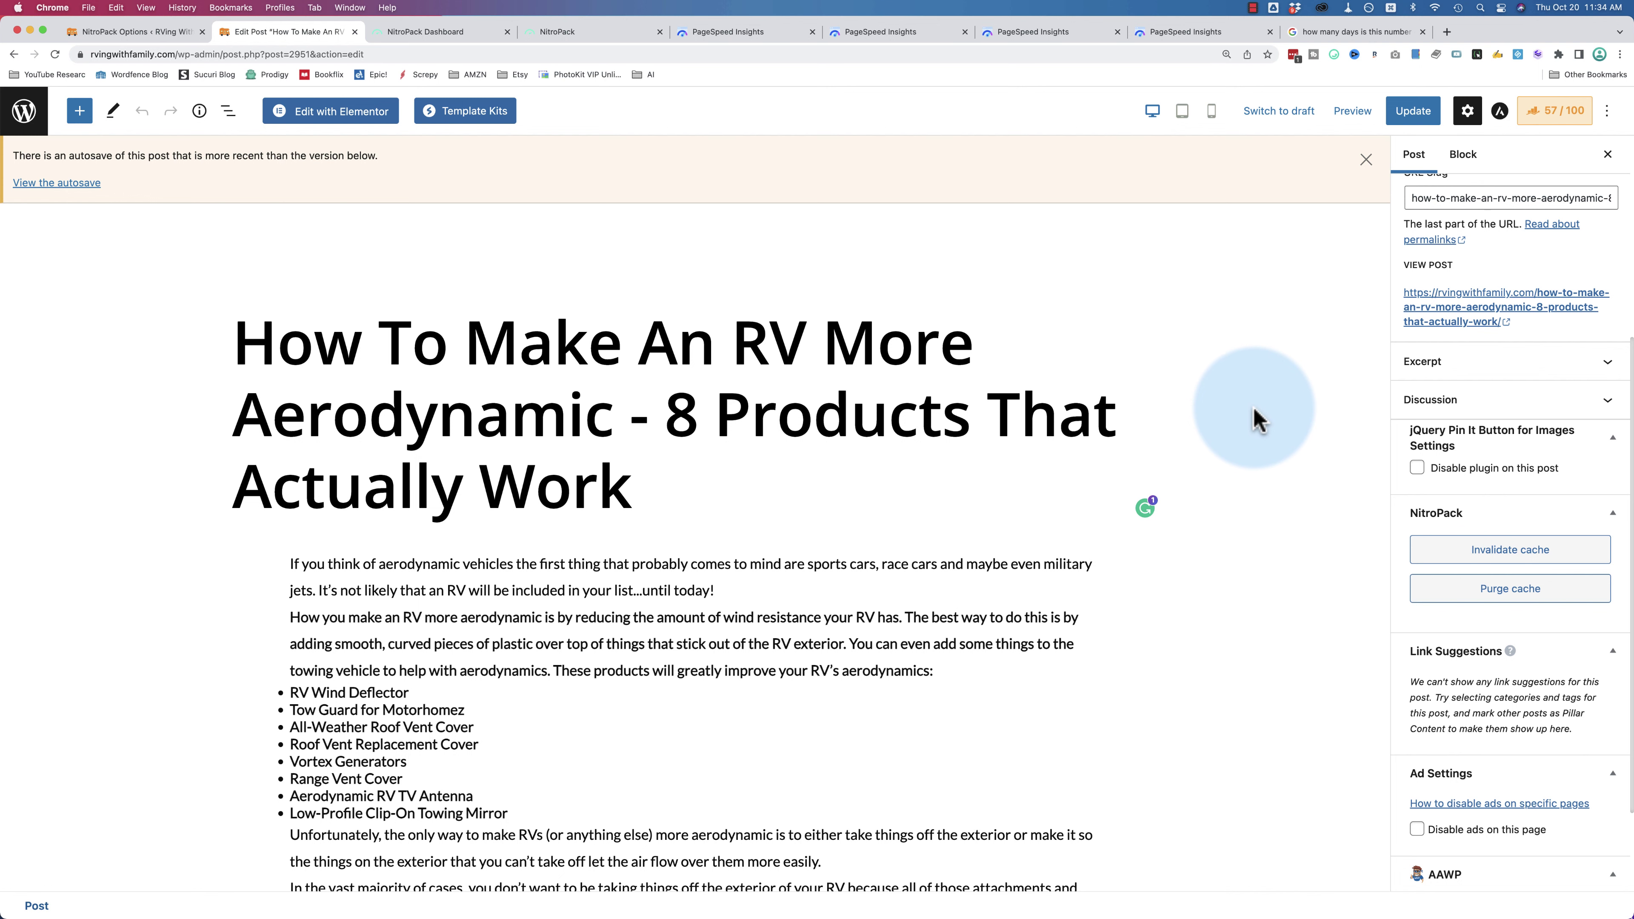
- Check the 2 optimized pages split into one mobile and one desktop
click(148, 34)
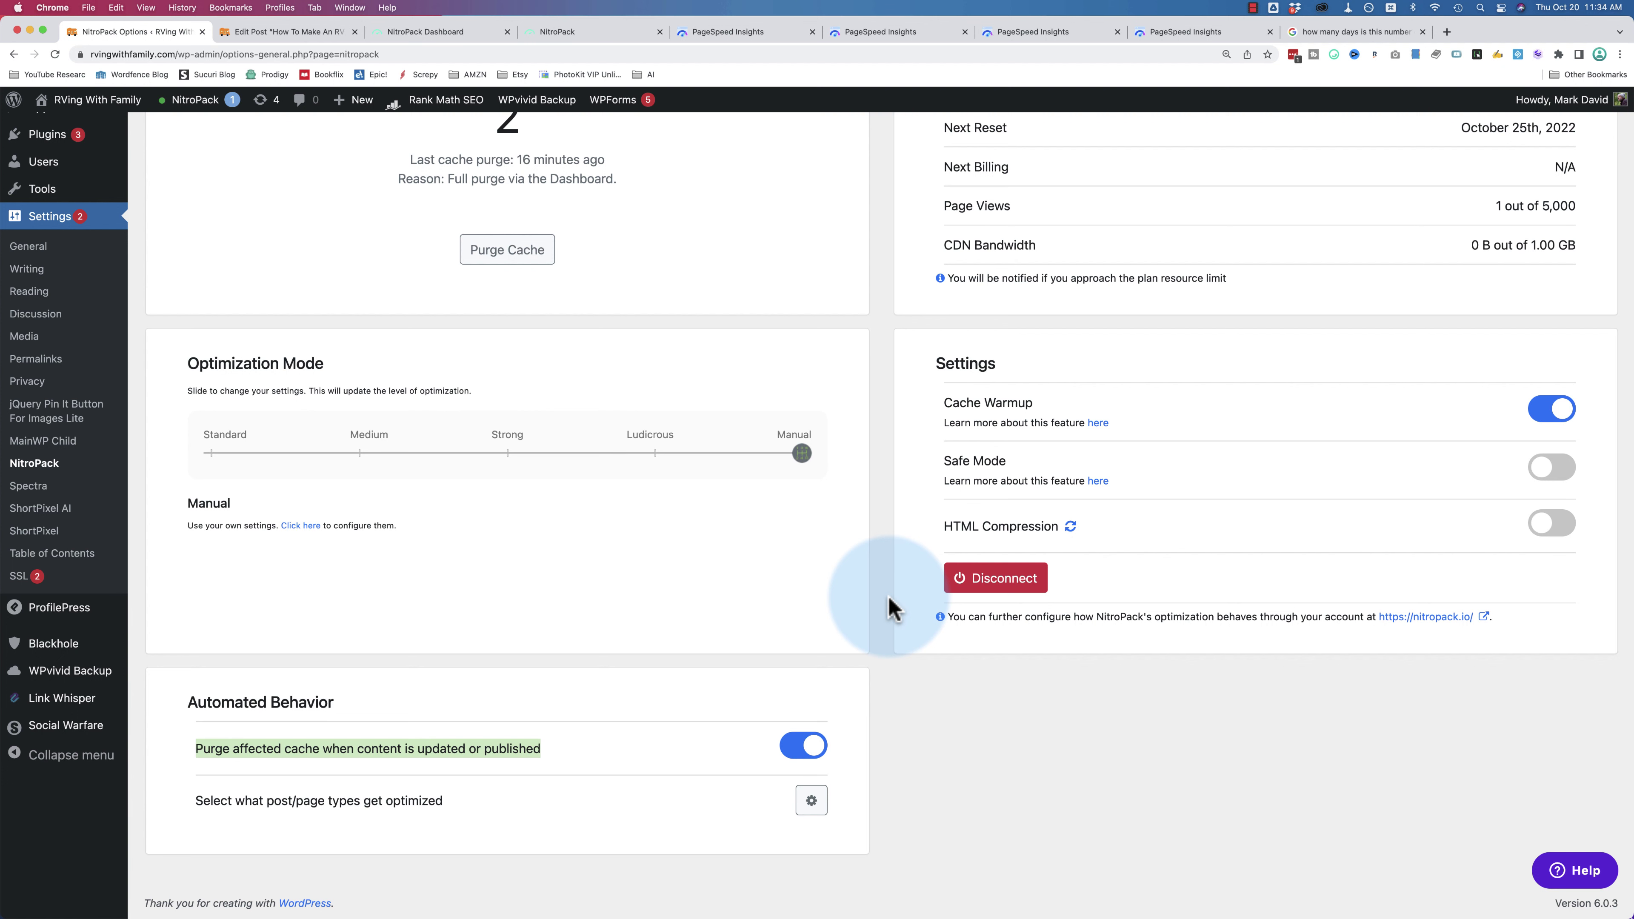
scroll(890, 607, up, 5)
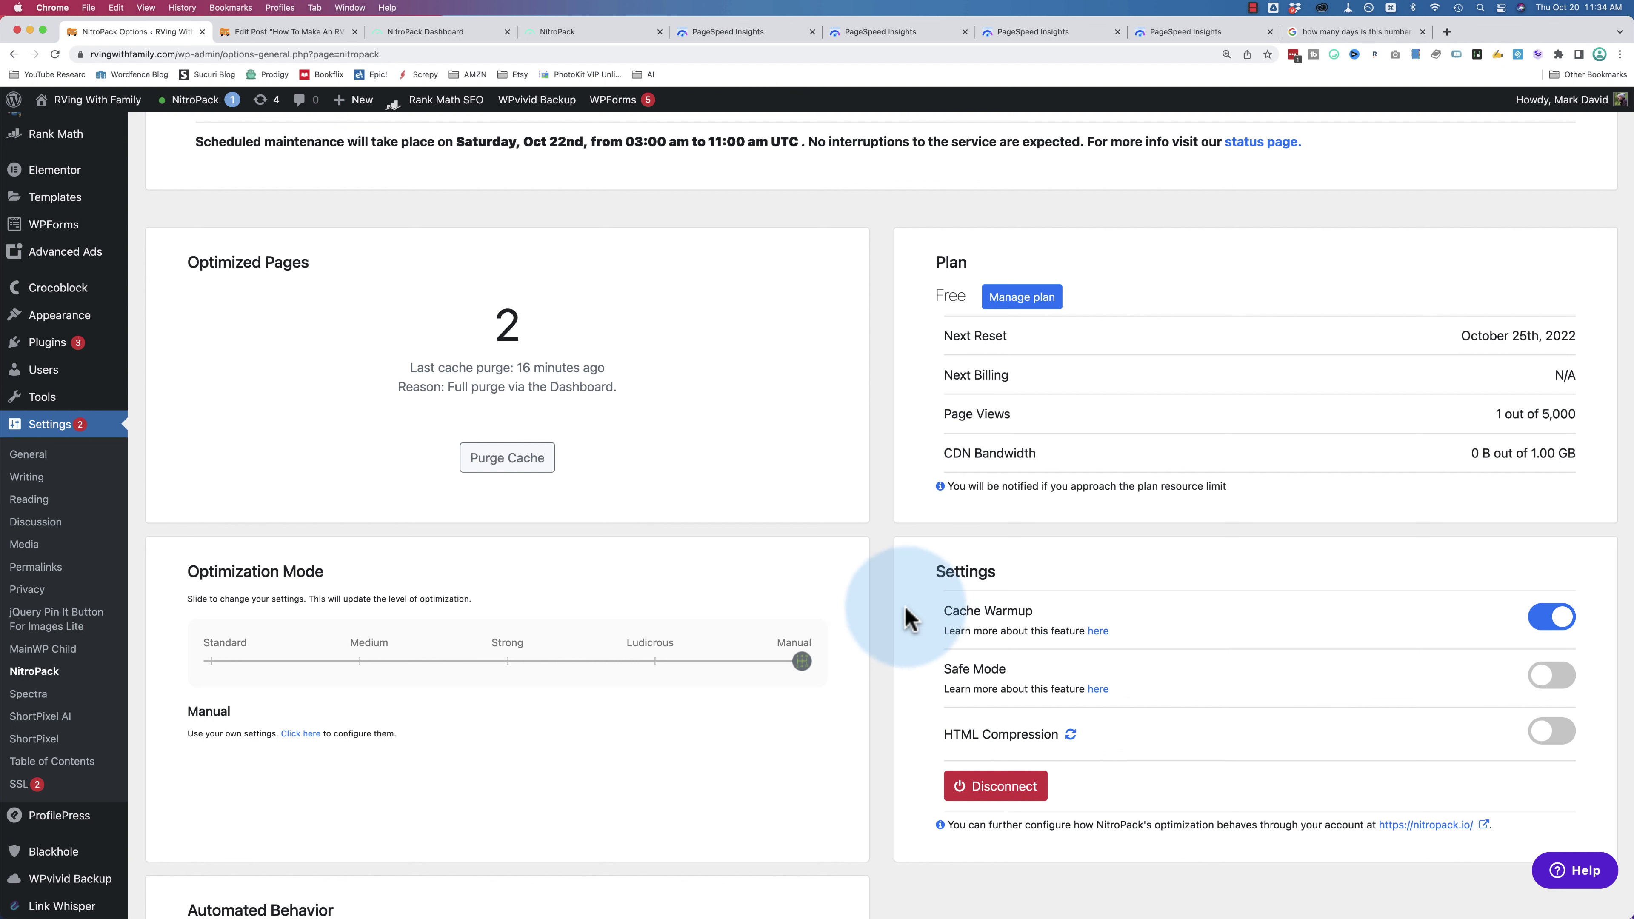
click(487, 341)
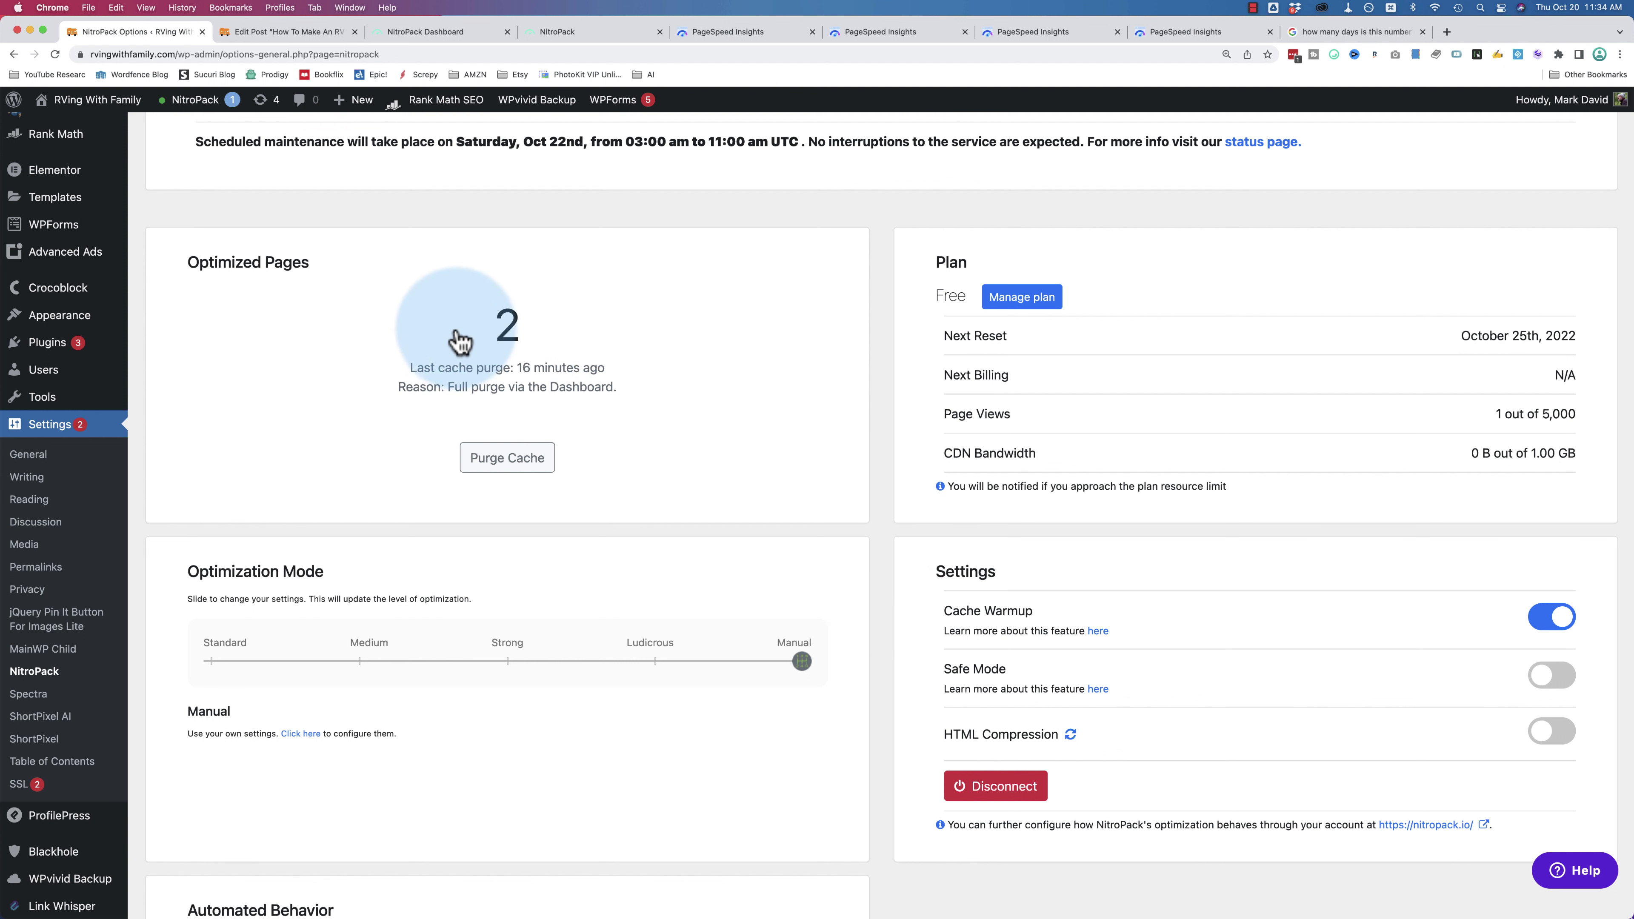
click(624, 368)
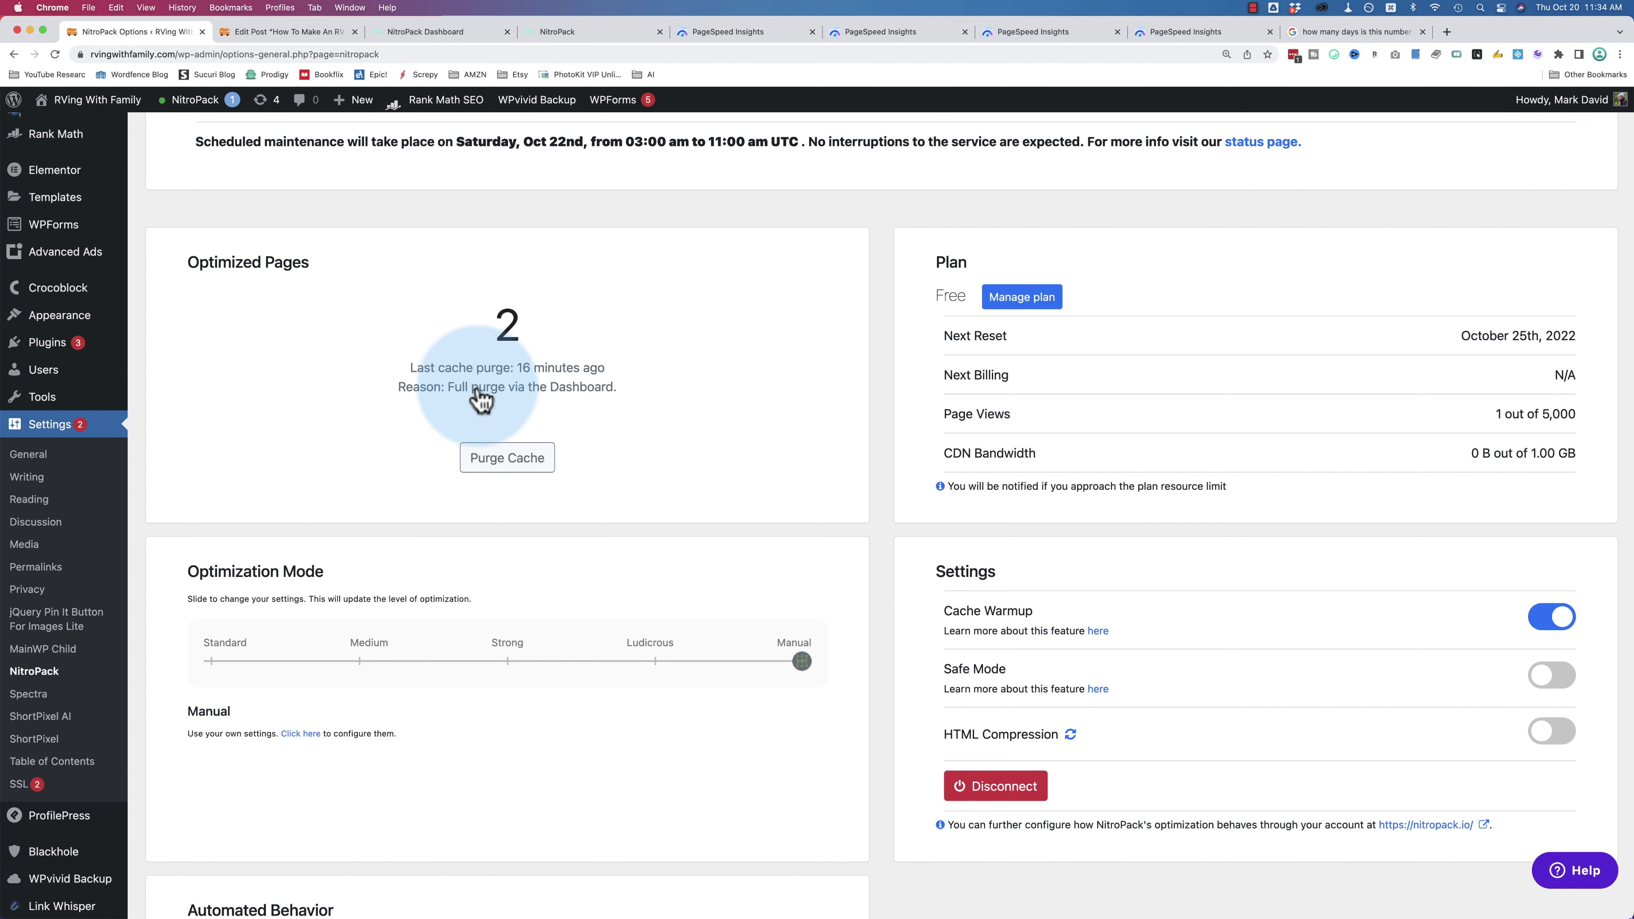
- Reload the NitroPack Dashboard's Cache Status to show 2 optimized home-page URLs and 22.59 MB
click(426, 34)
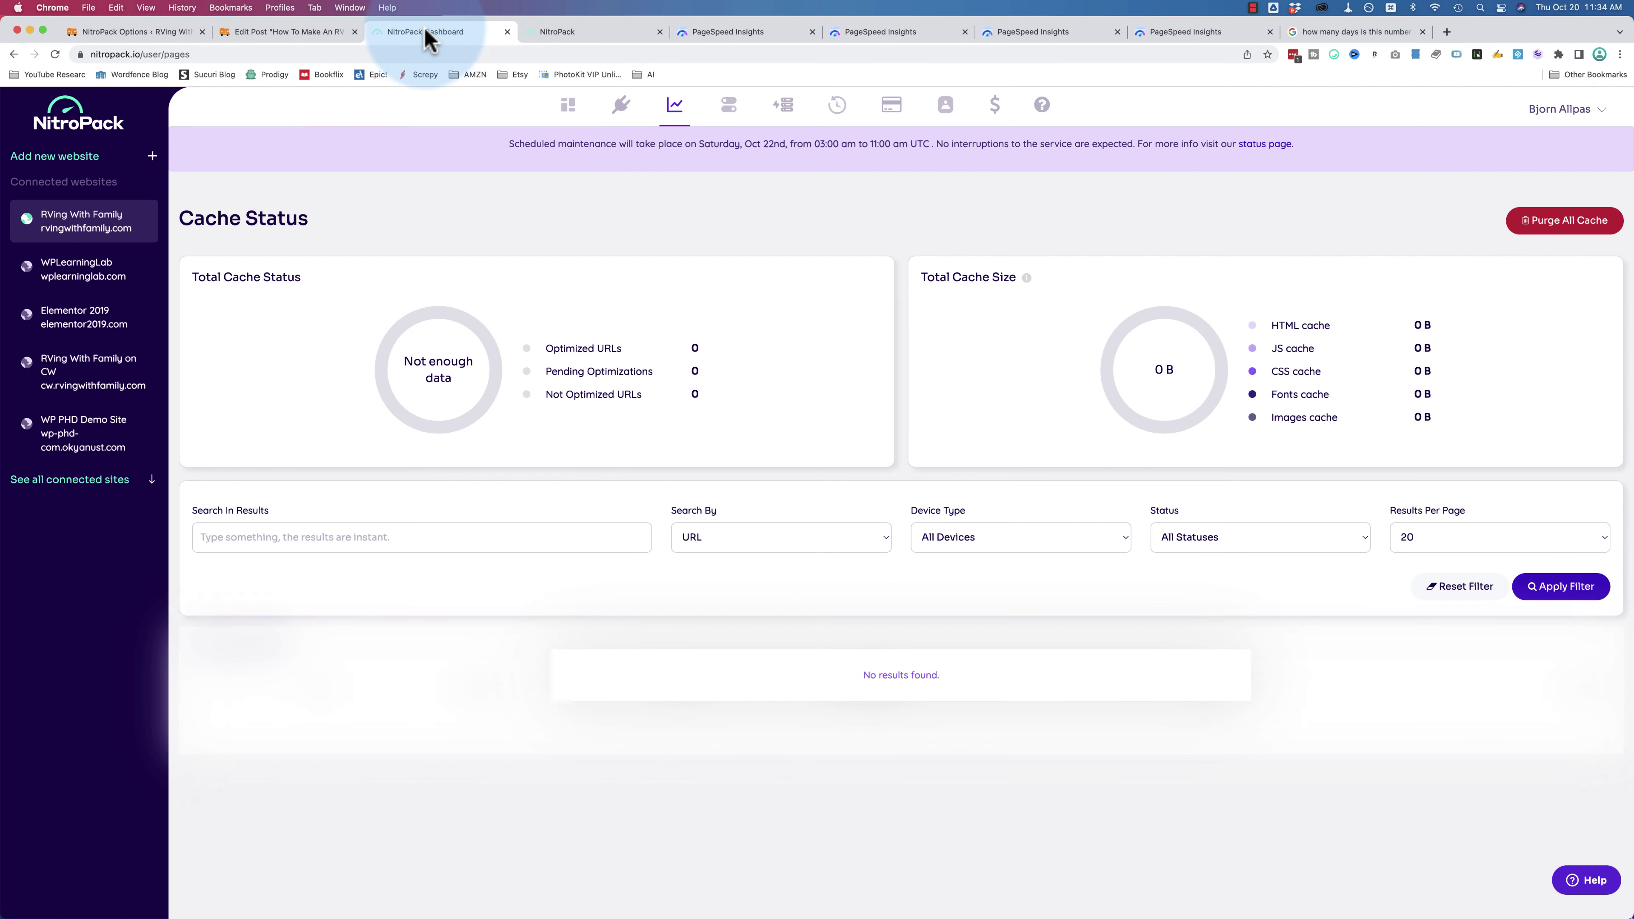
click(557, 32)
key(ctrl+shift+Tab)
click(674, 104)
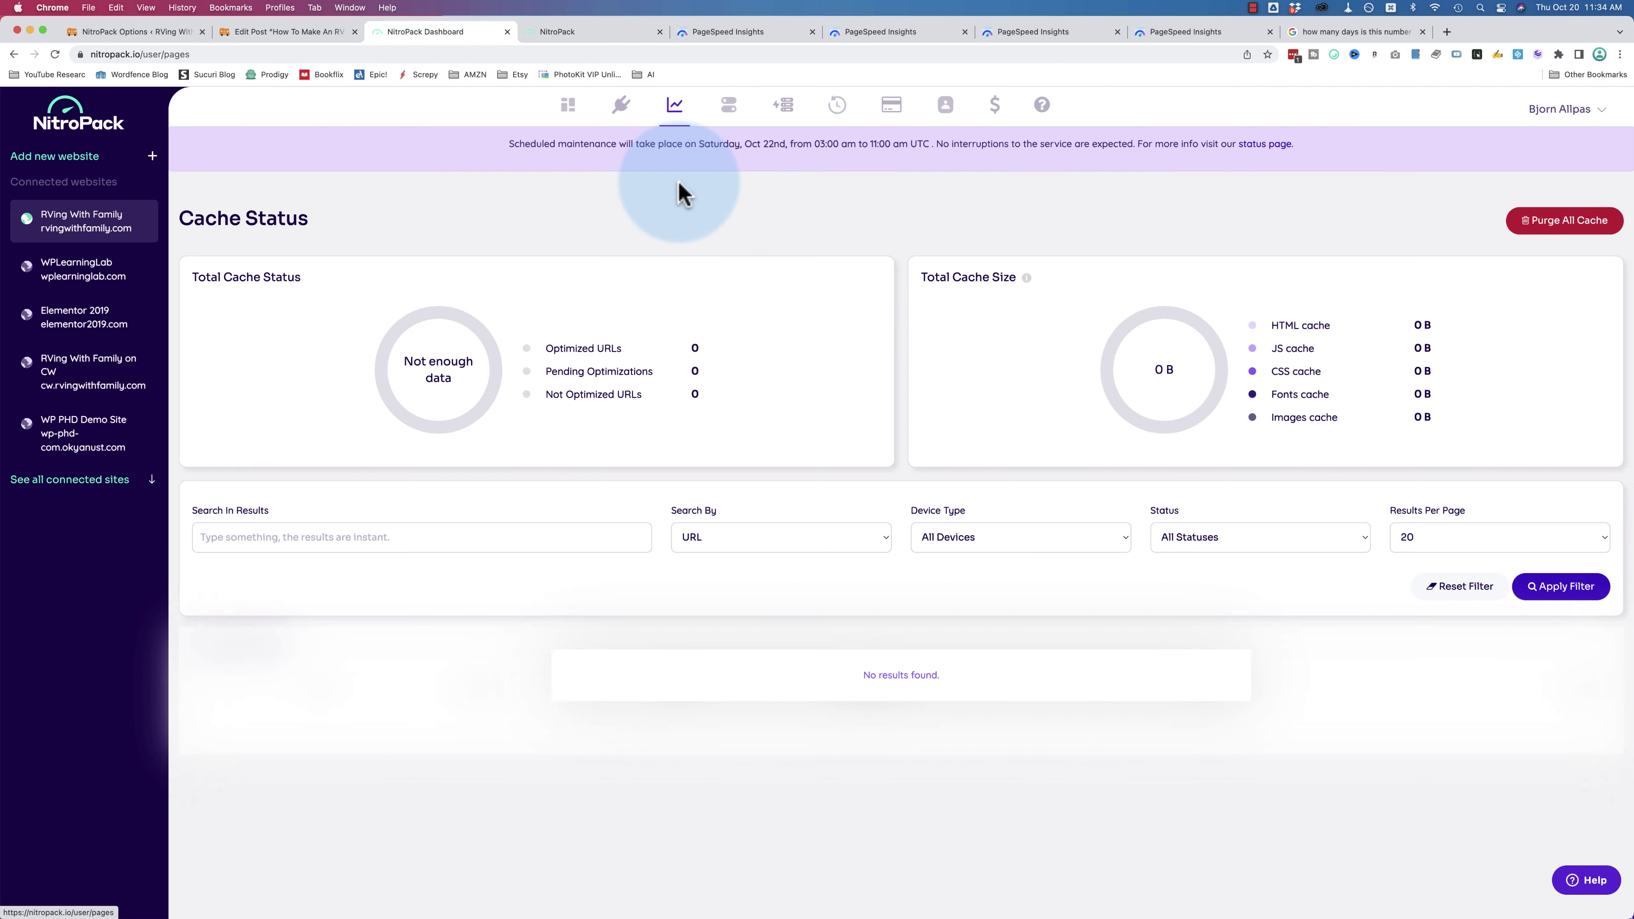
scroll(875, 237, down, 3)
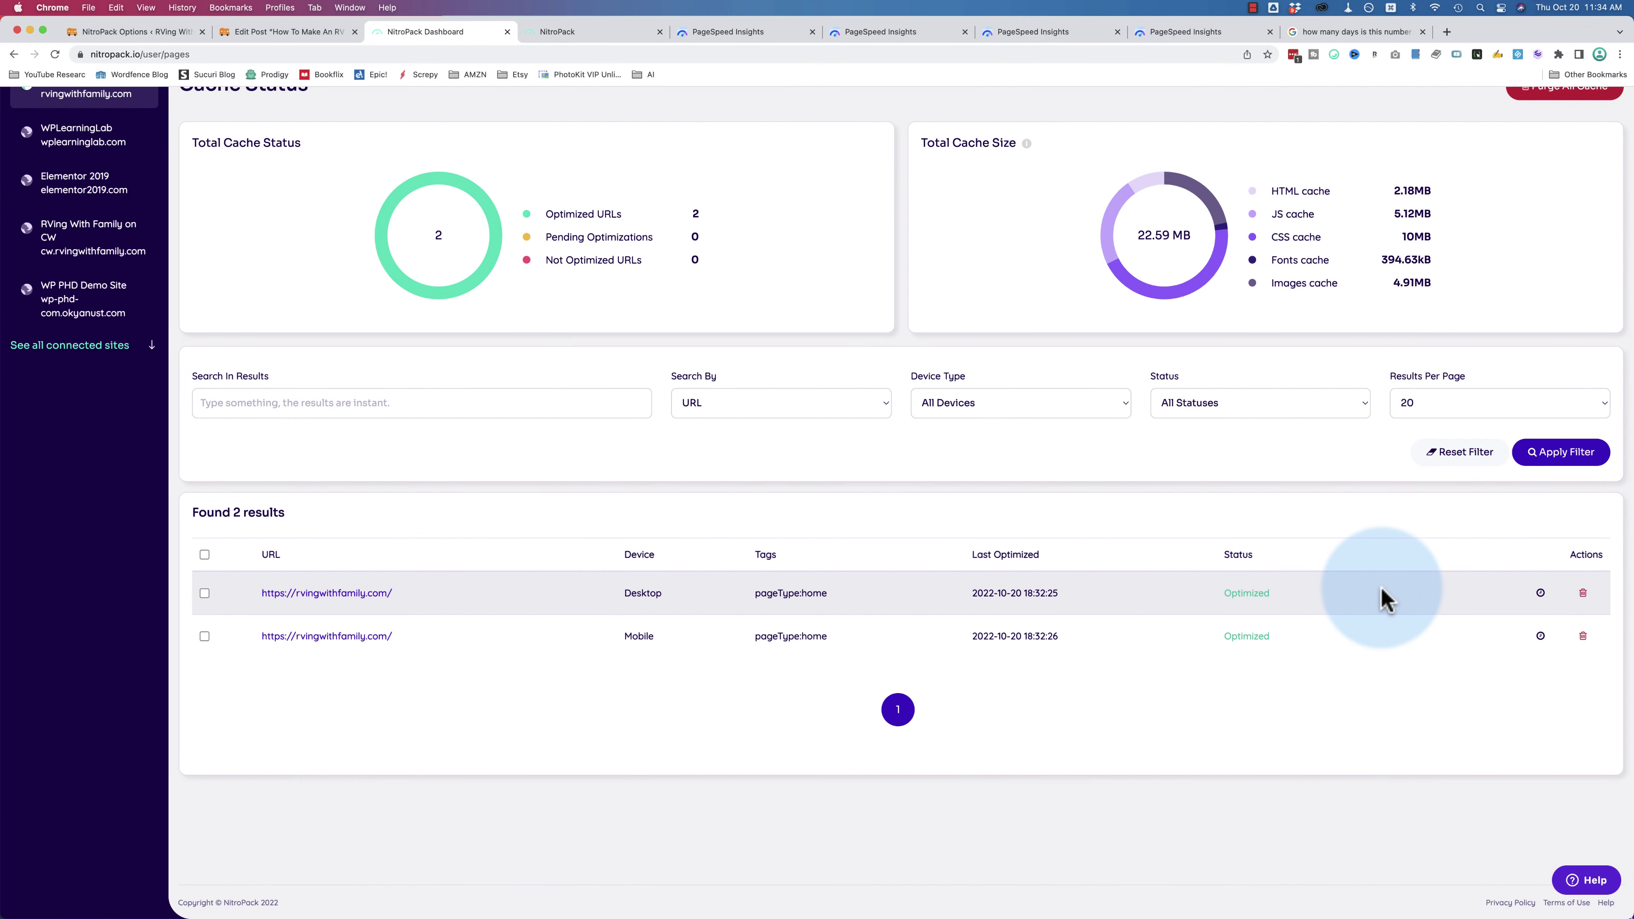
mouse_move(1243, 636)
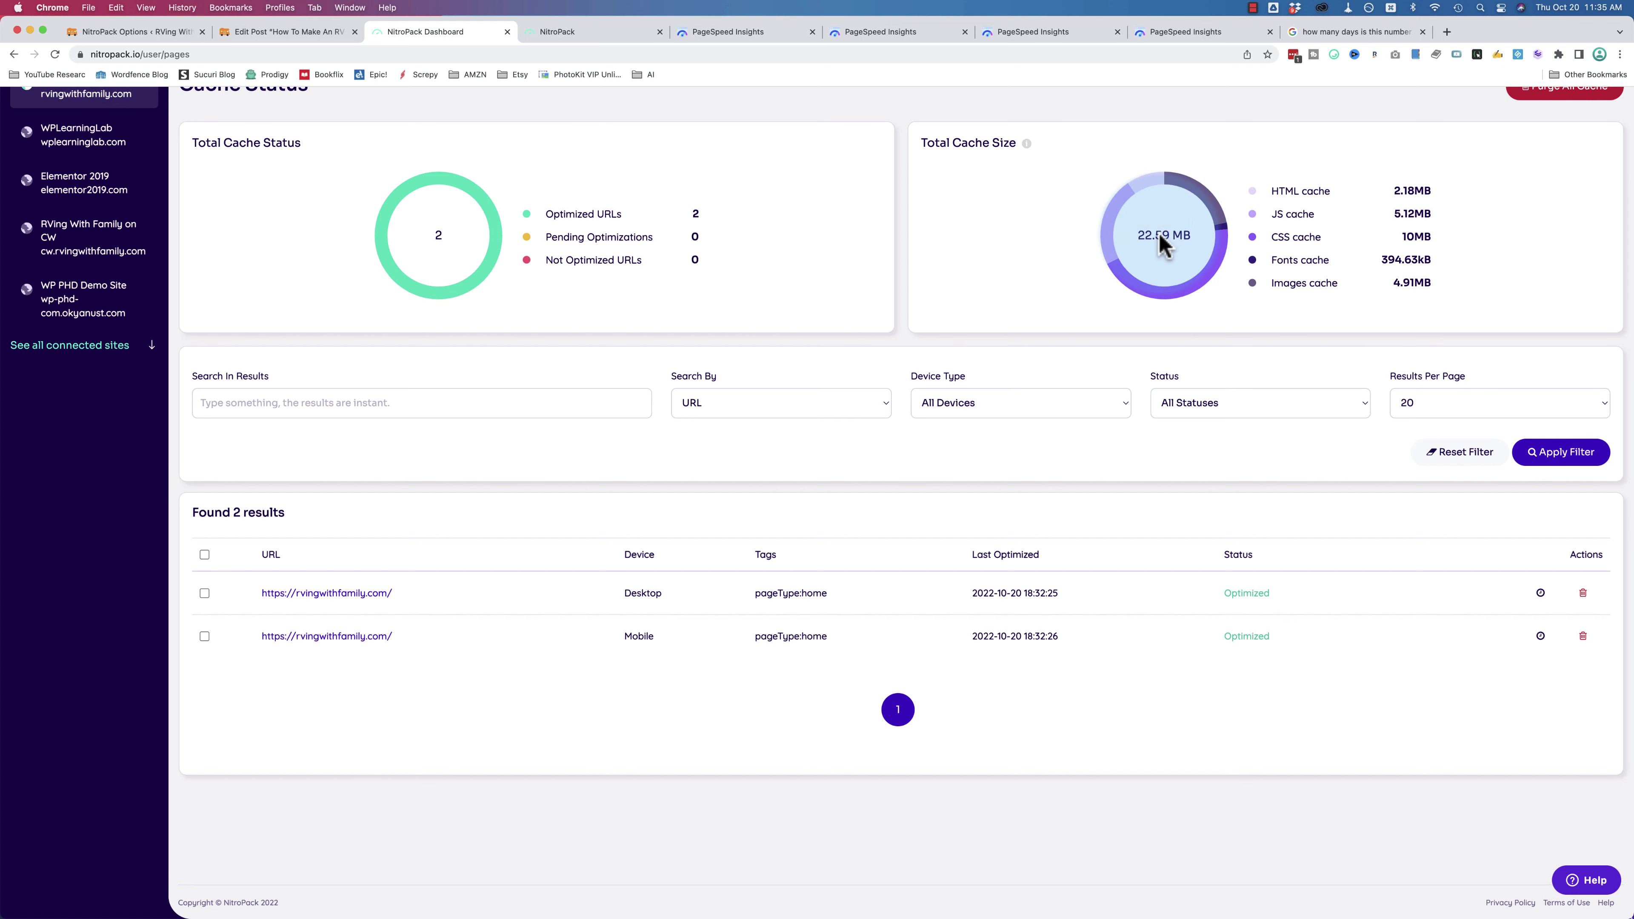
- Select the plugin settings page's address and show the desktop PageSpeed score
click(170, 39)
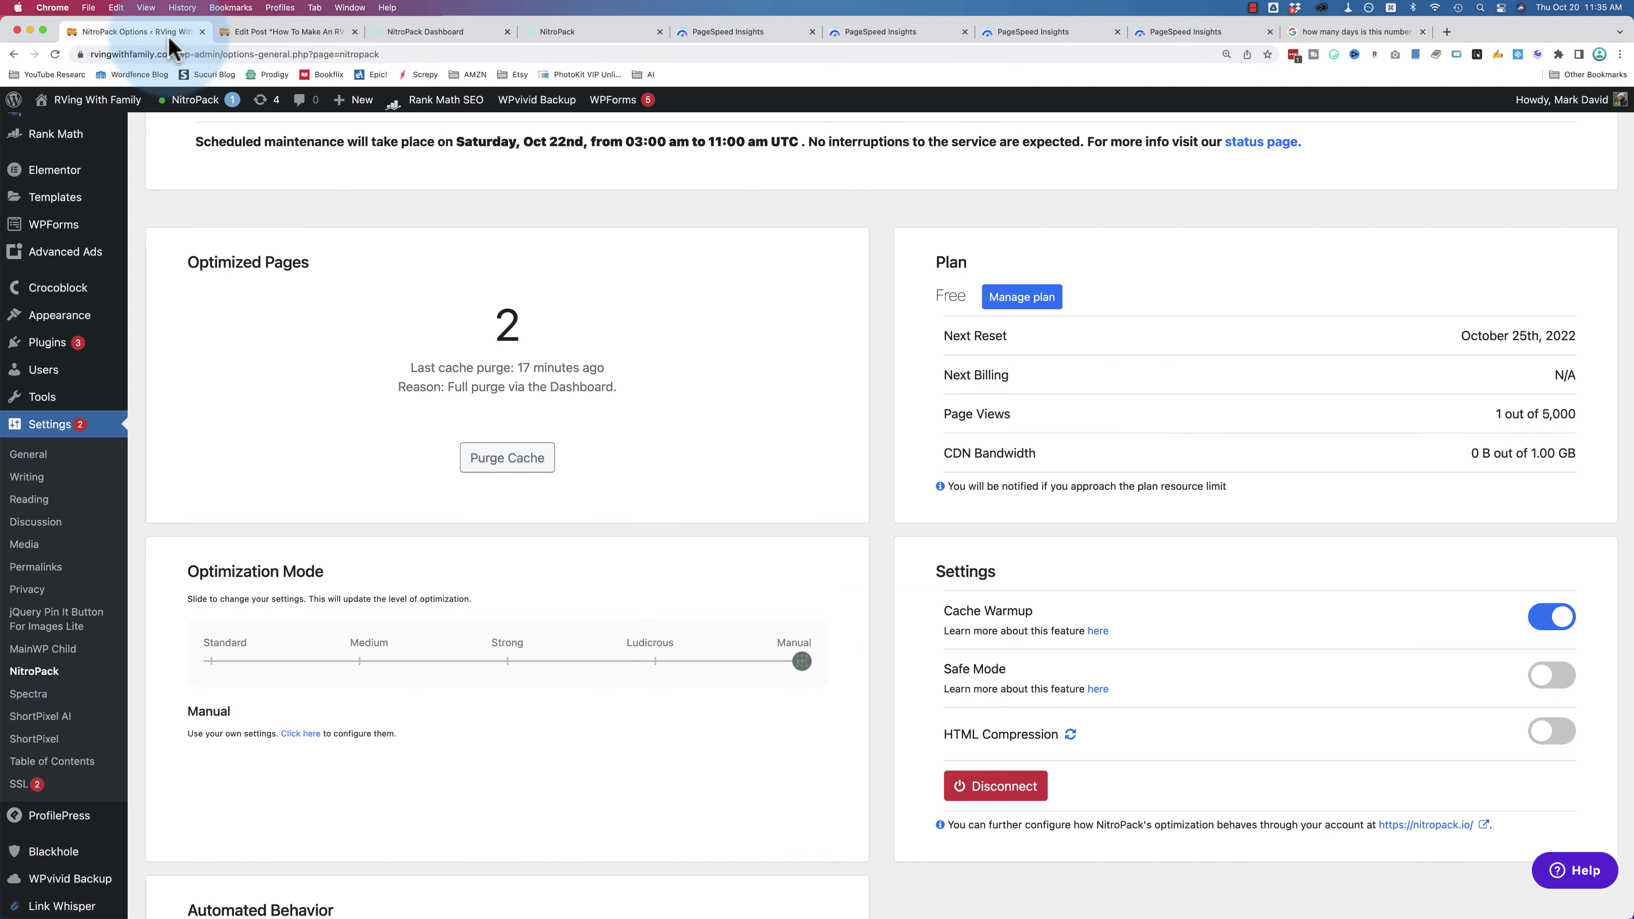
click(437, 56)
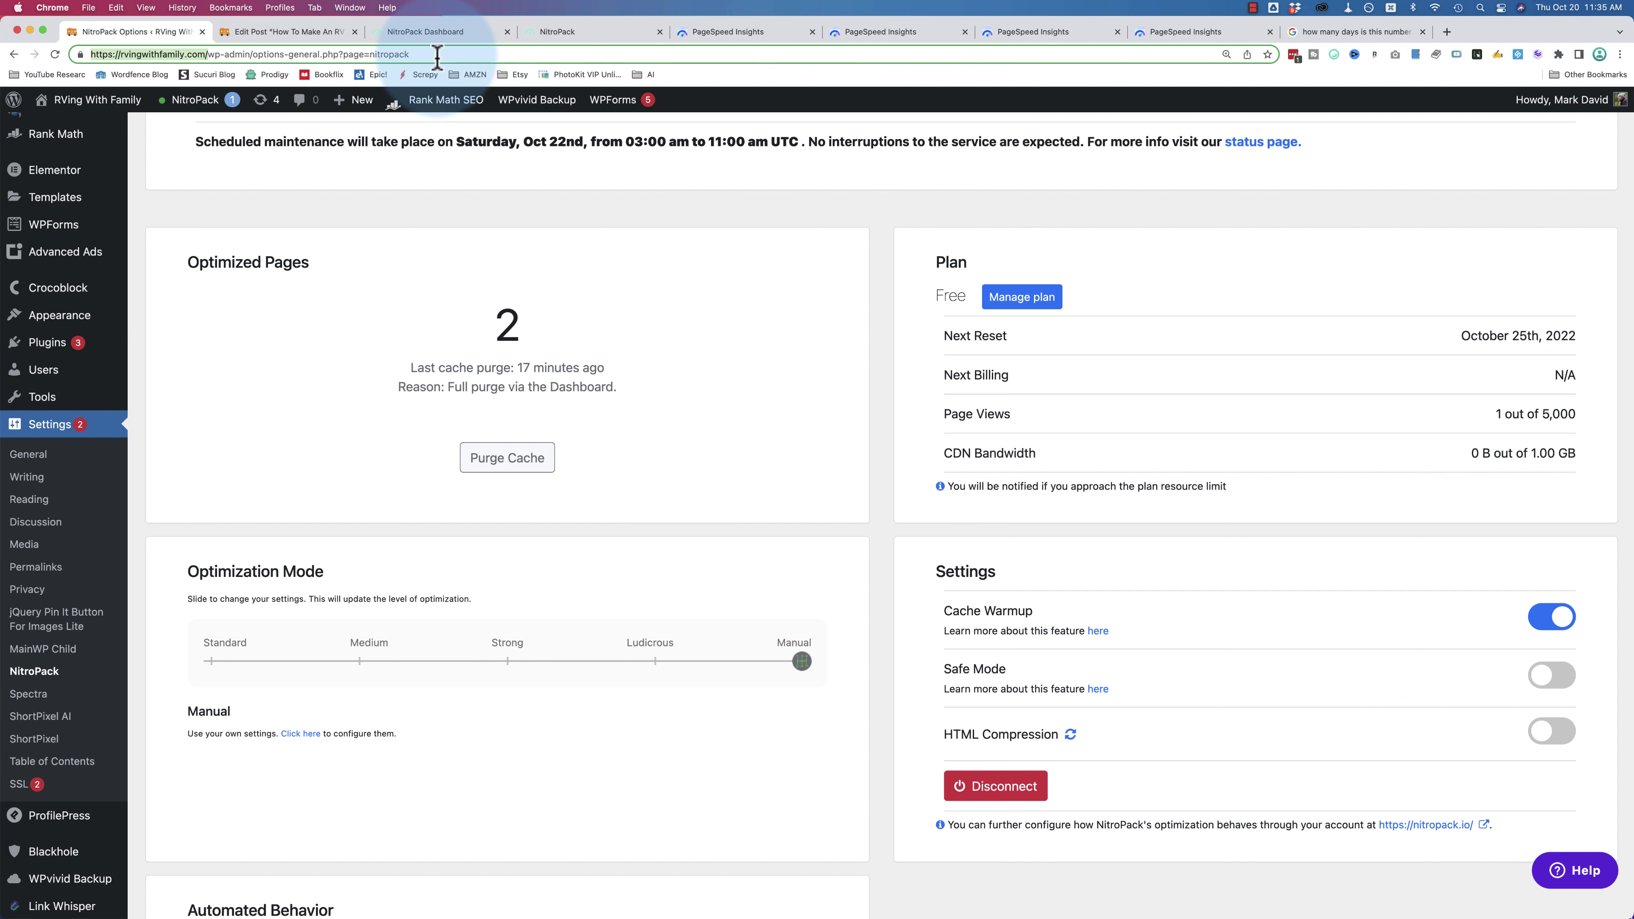
click(865, 33)
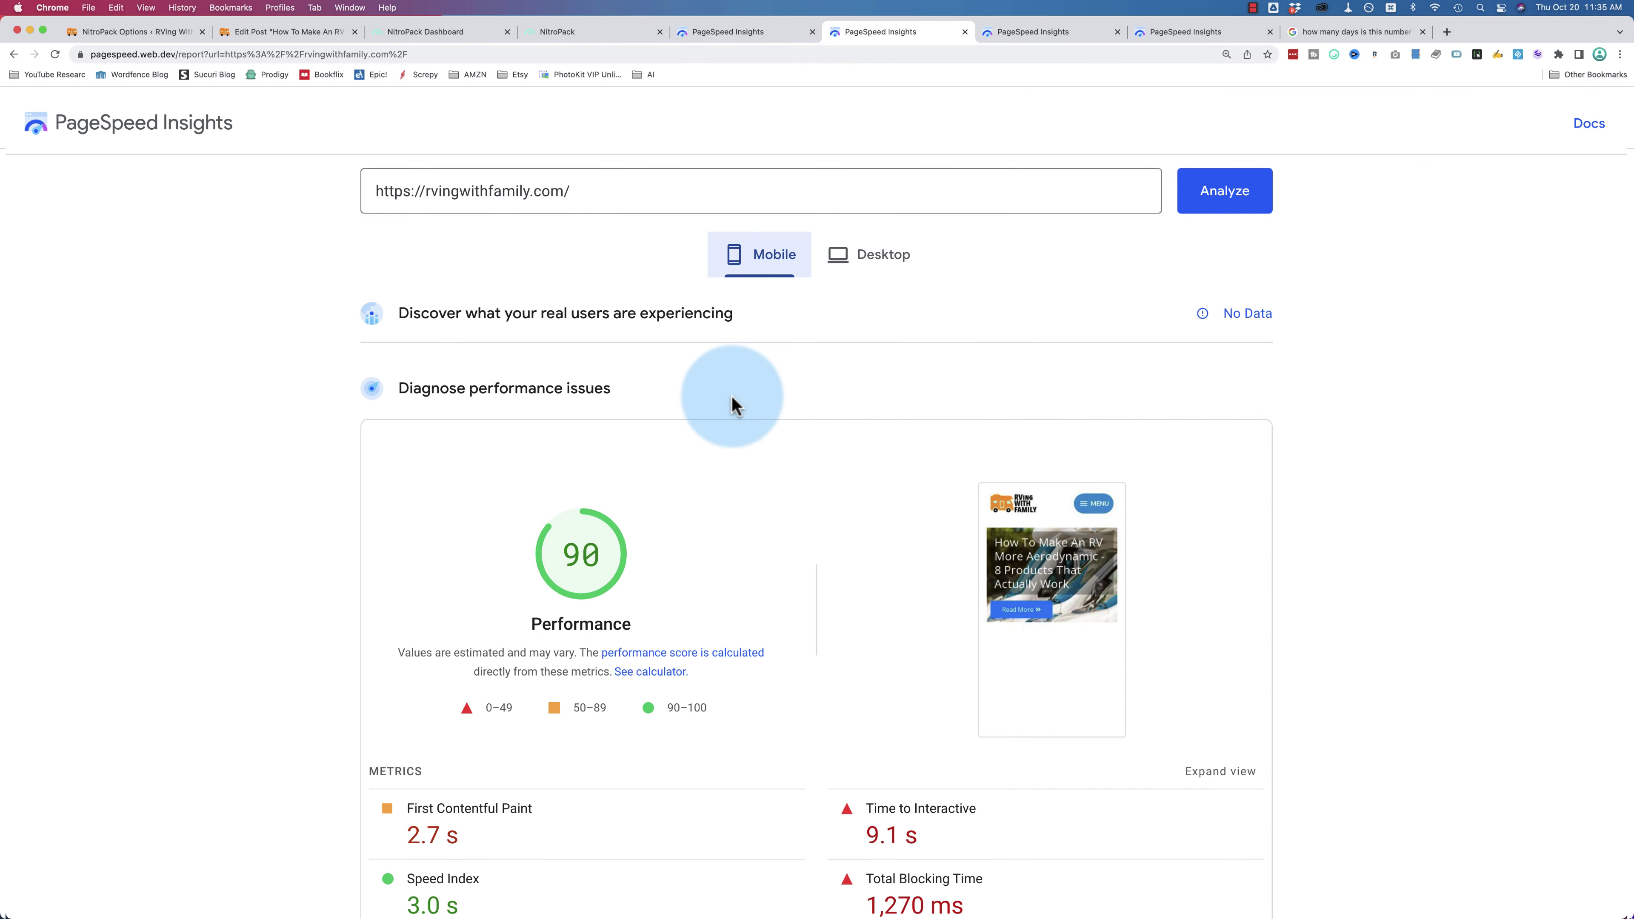
click(865, 259)
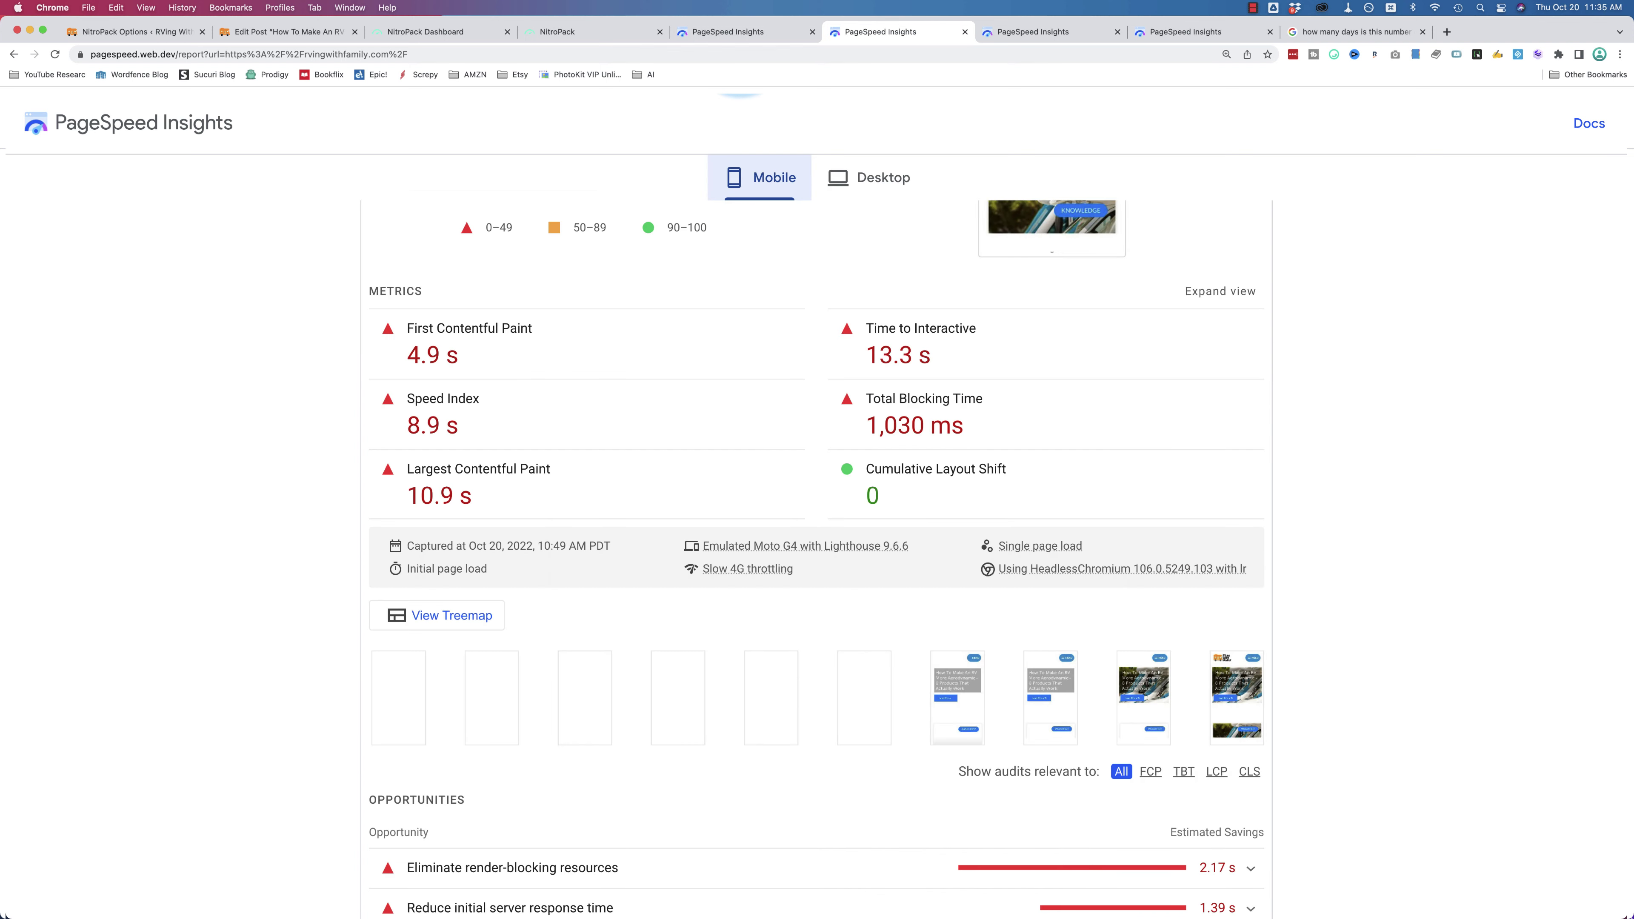
- Compare the earlier desktop score of 78 with the latest report's 98
scroll(777, 402, up, 5)
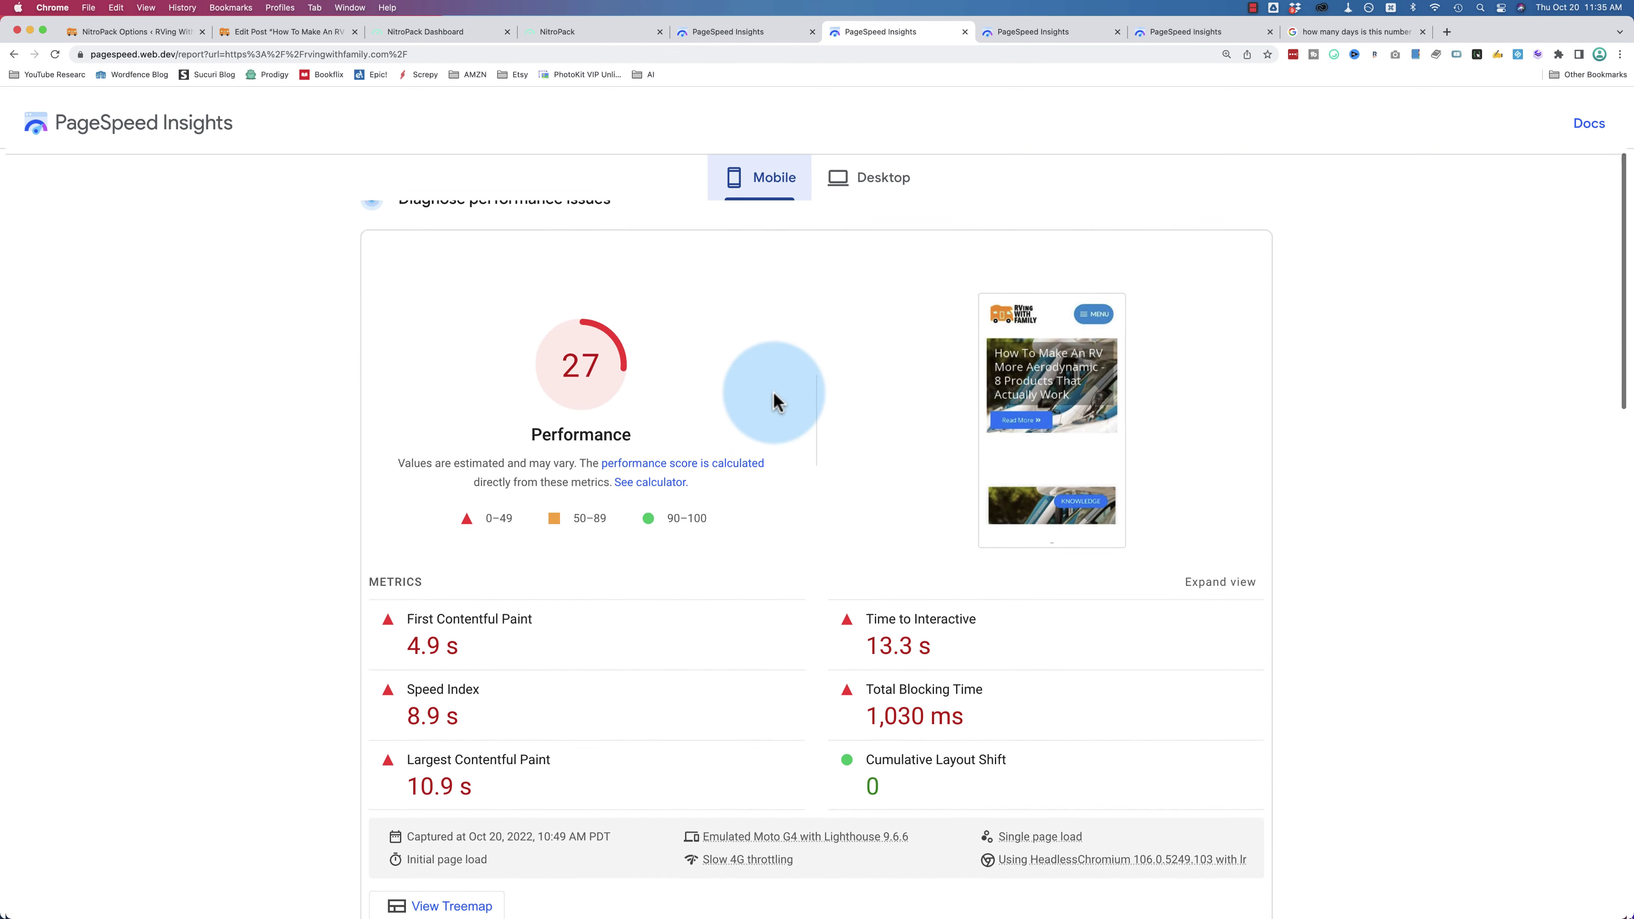
scroll(817, 441, up, 2)
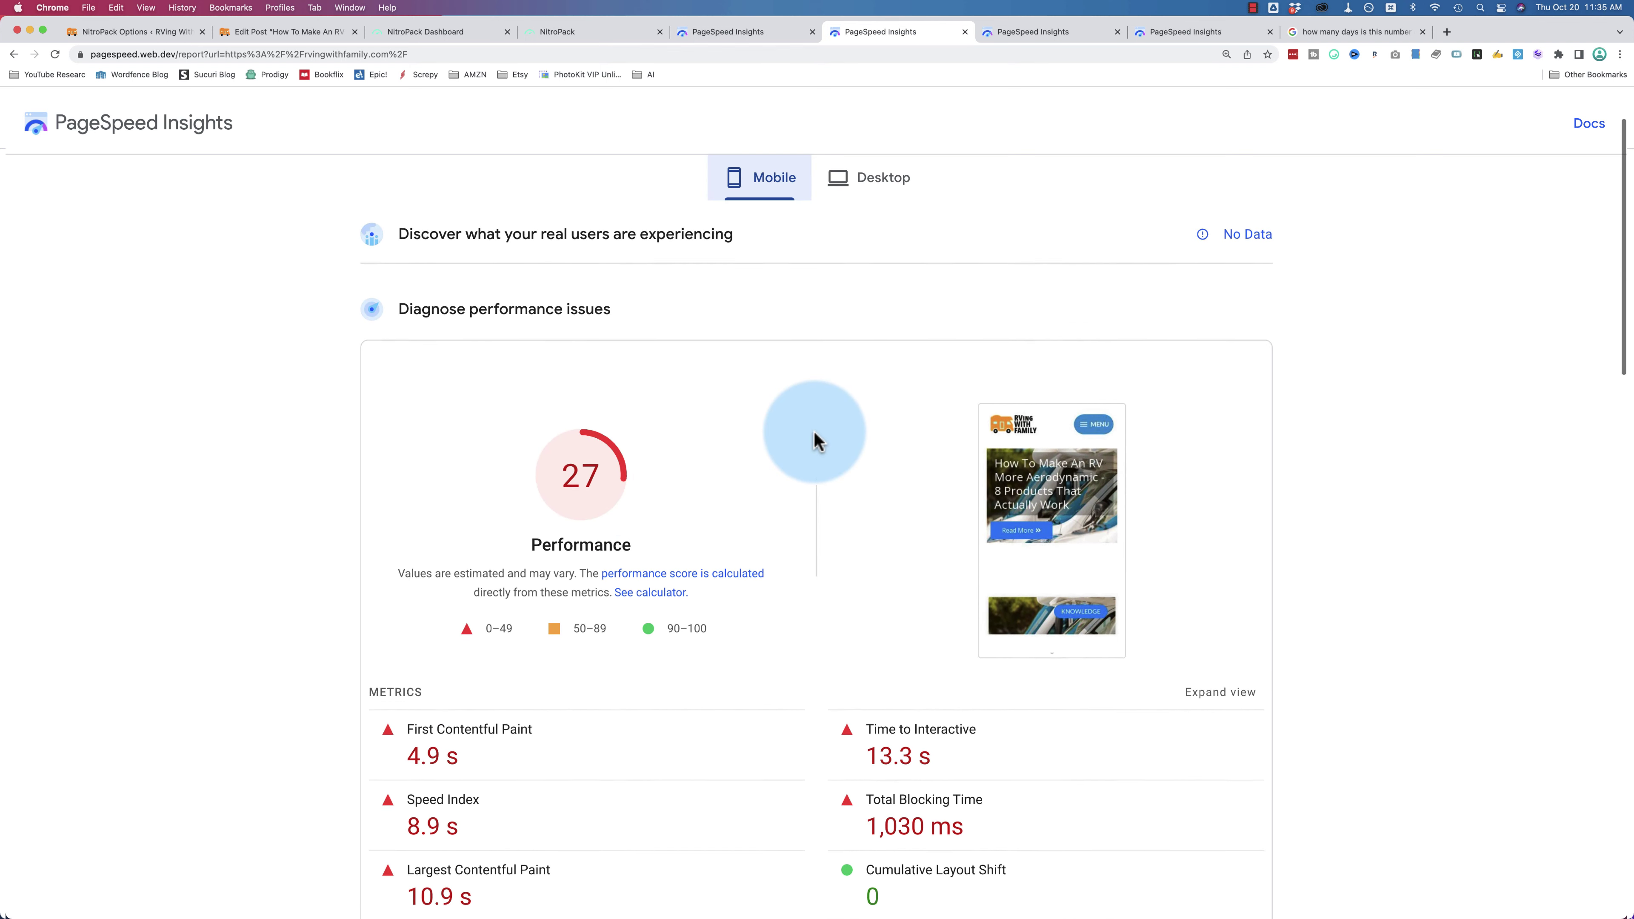
click(883, 216)
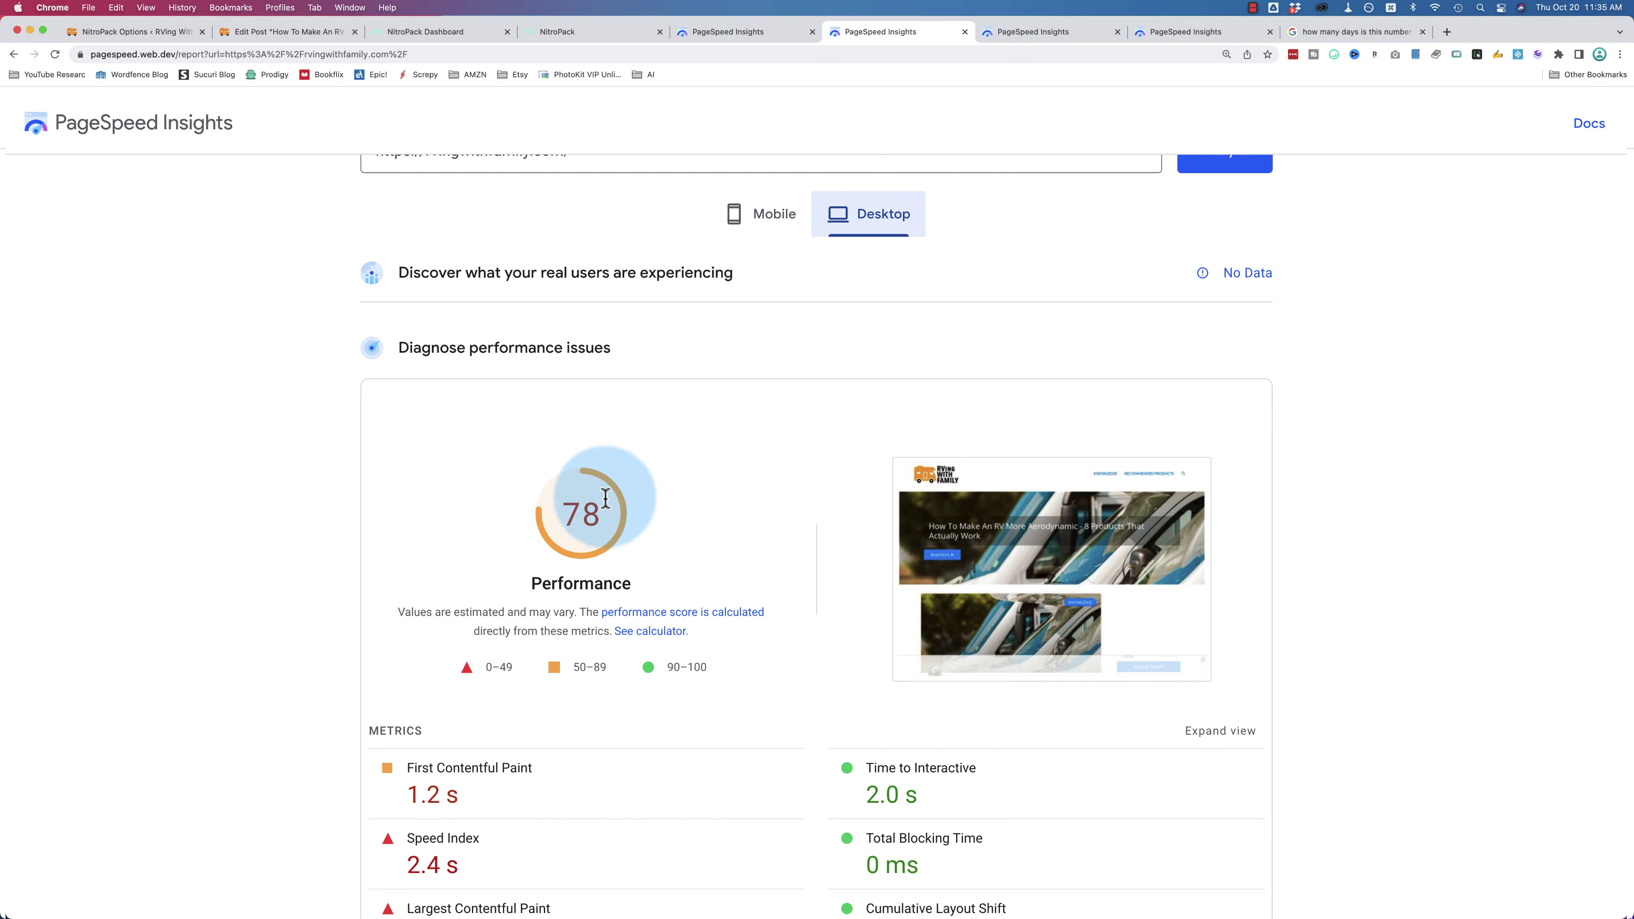
scroll(788, 486, down, 1)
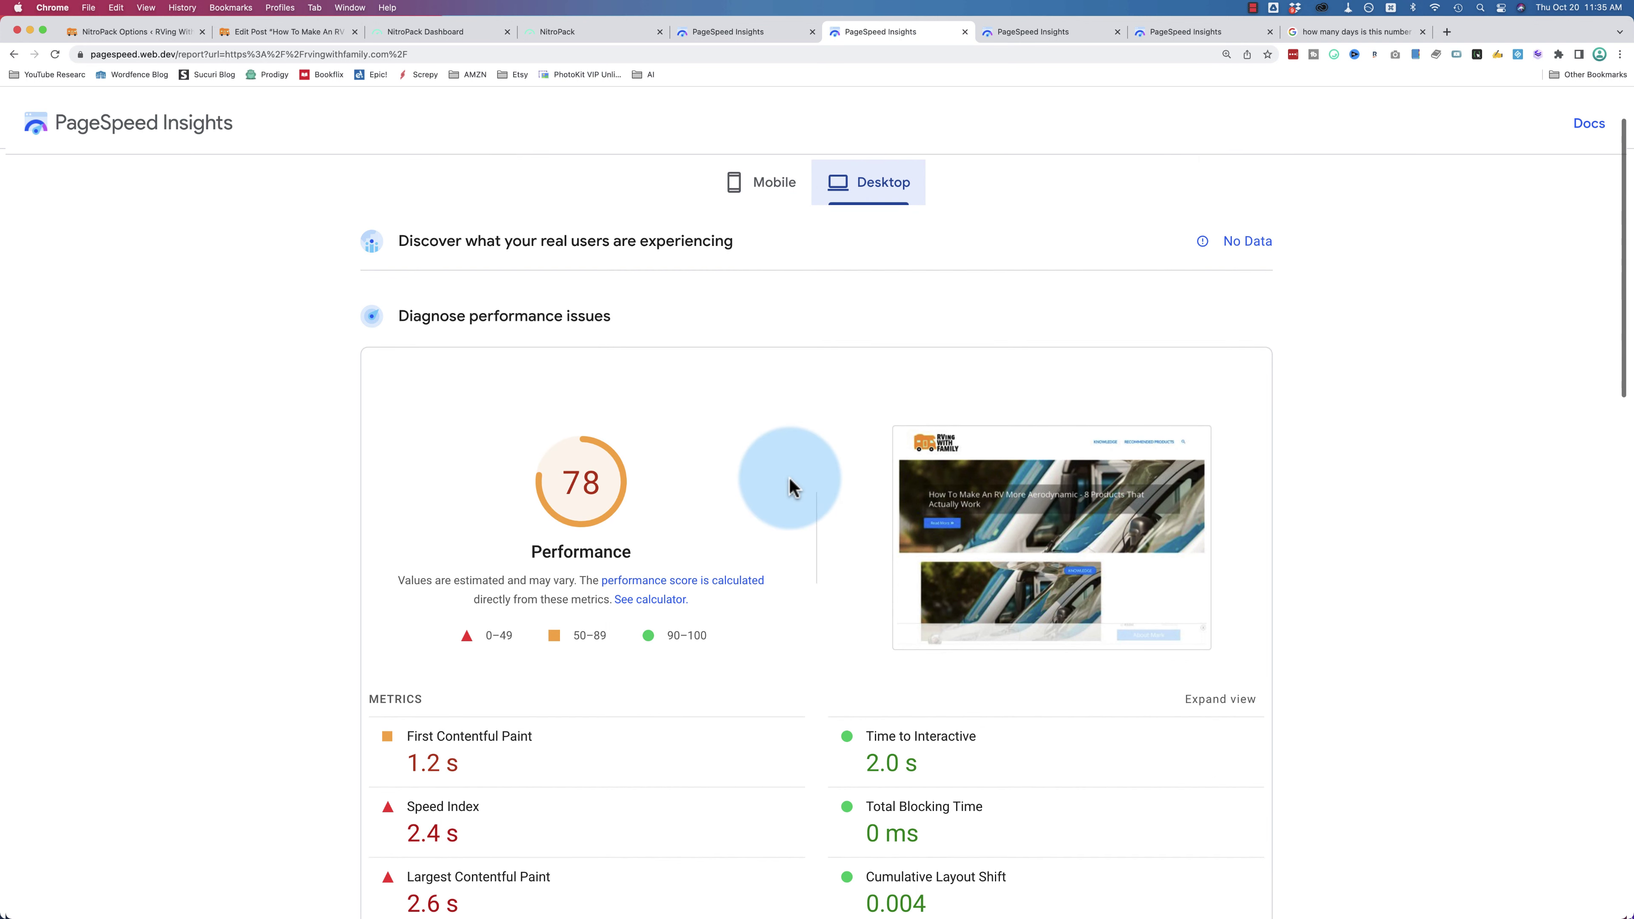
click(884, 187)
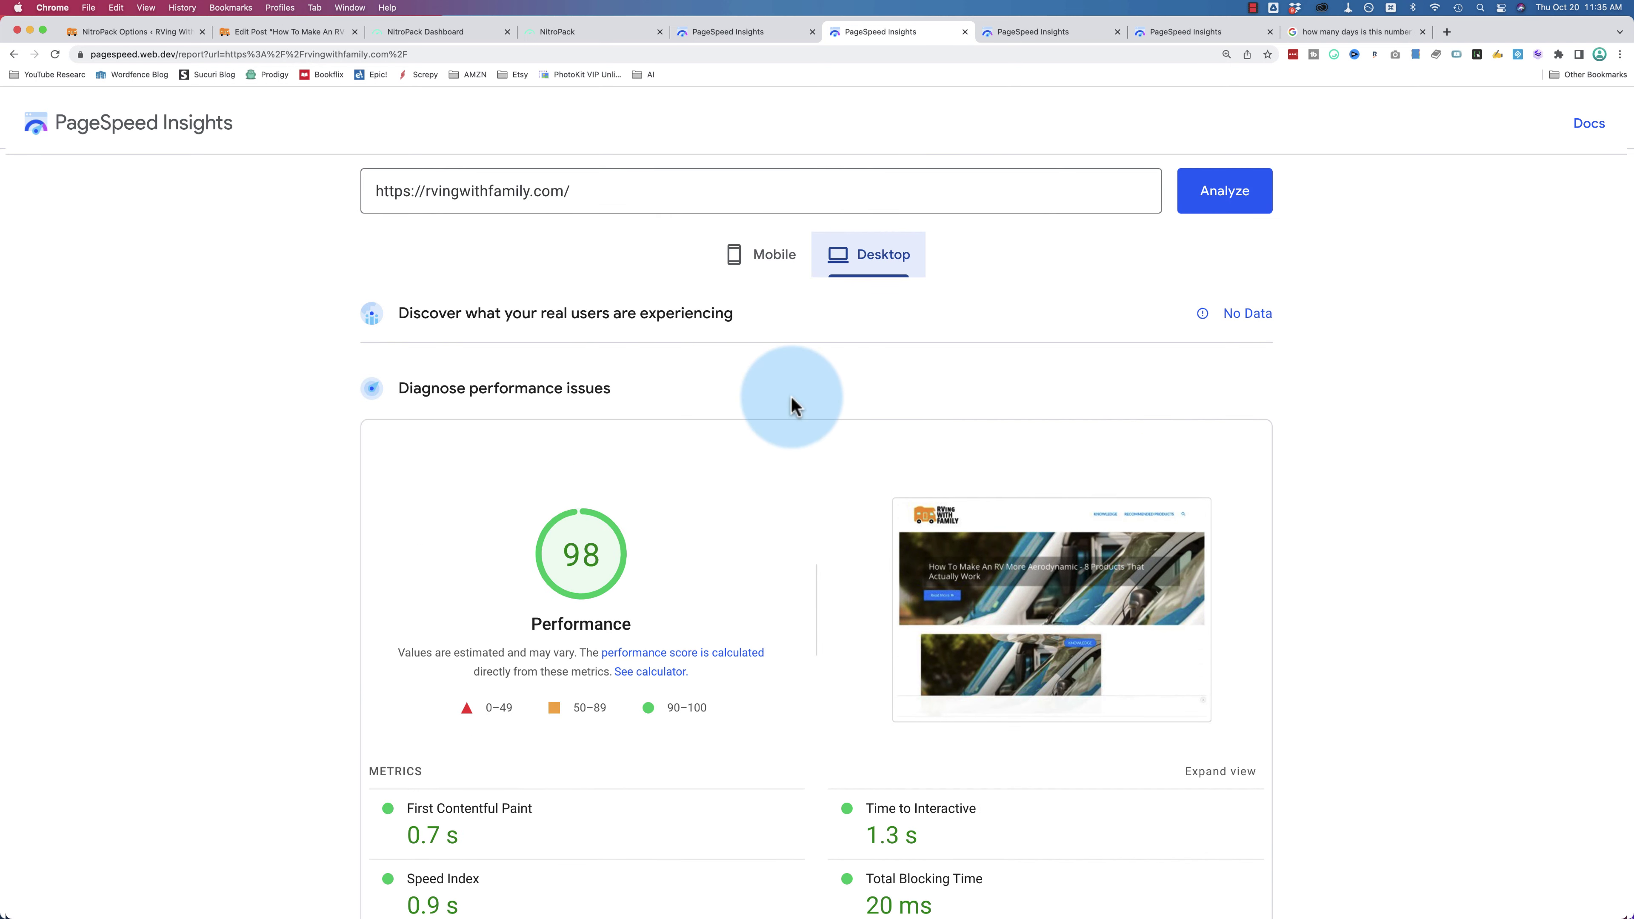
scroll(793, 404, down, 7)
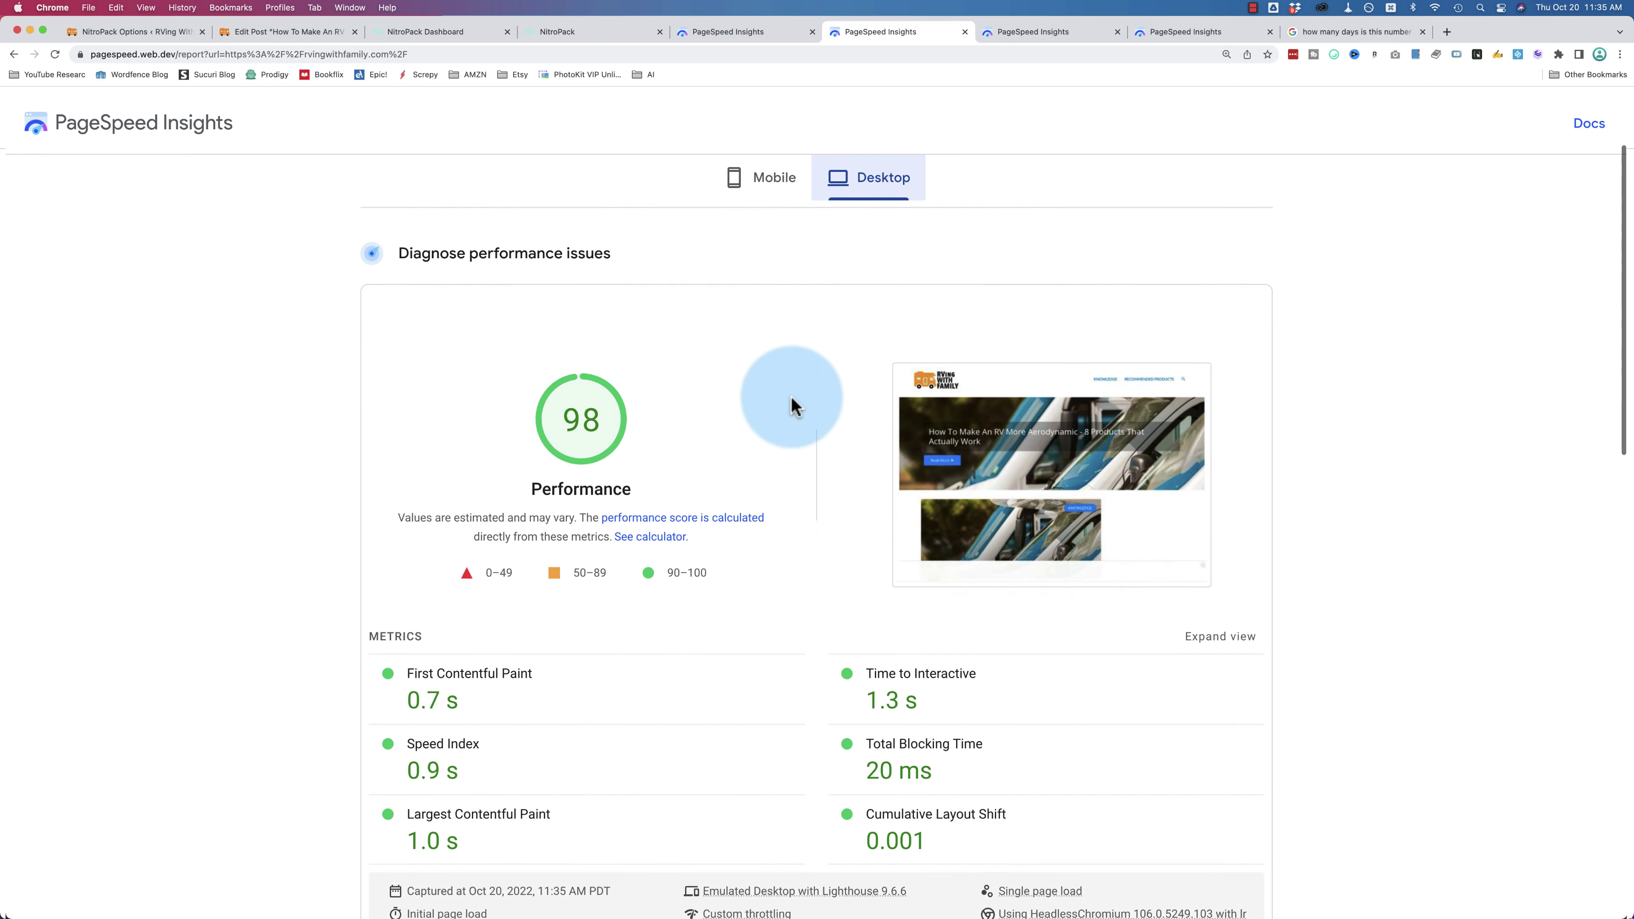
scroll(793, 405, down, 7)
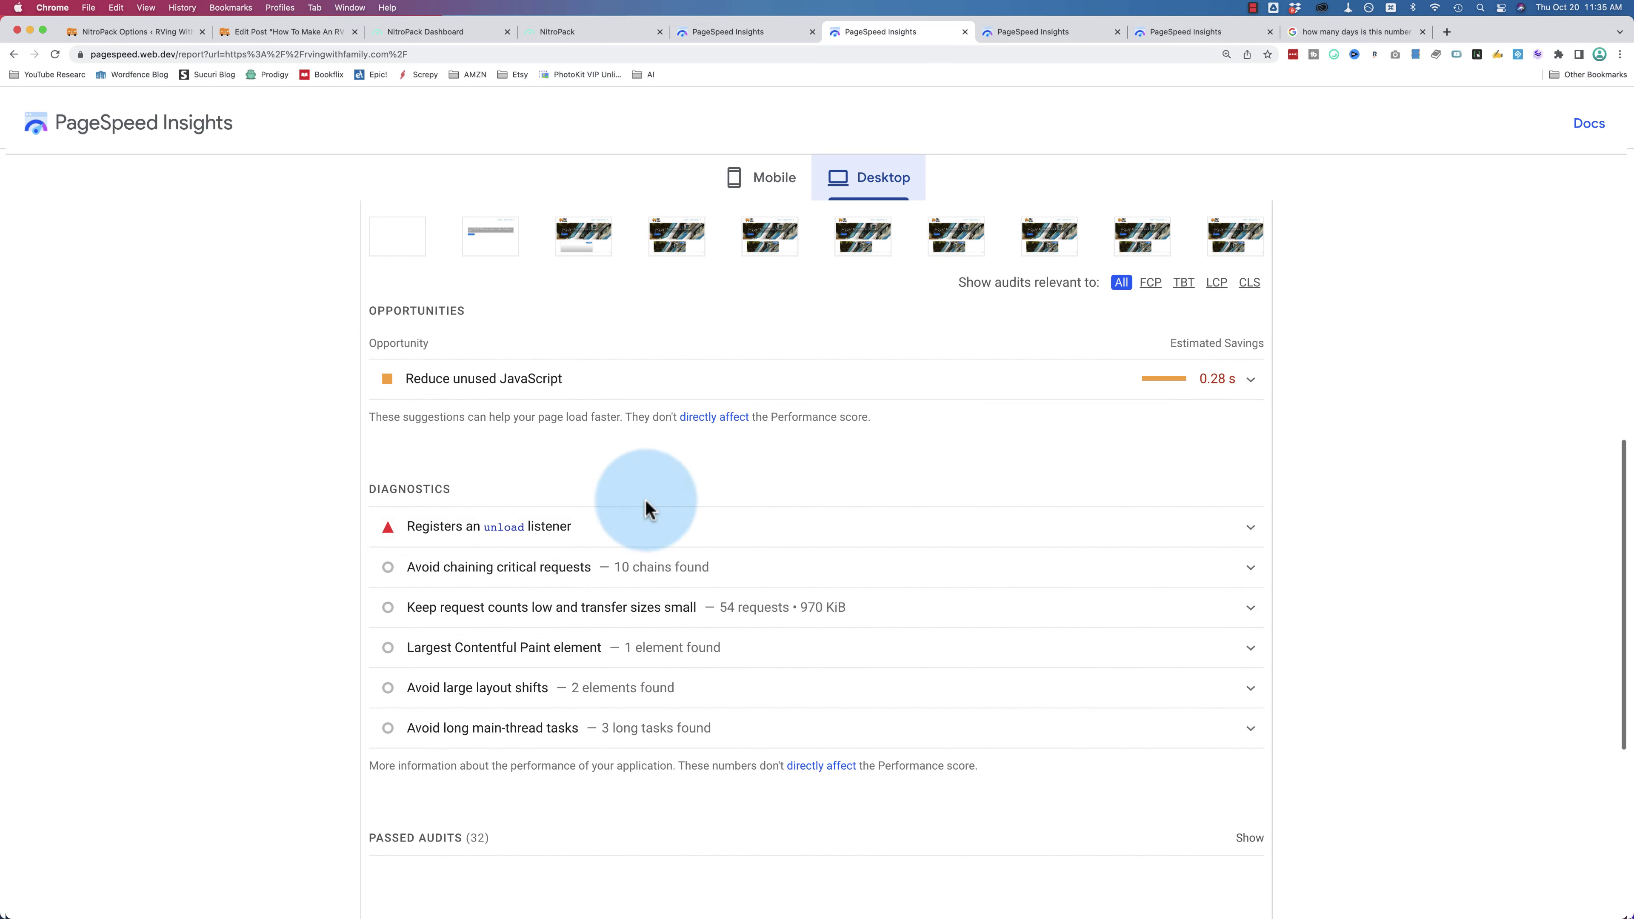
scroll(866, 575, up, 1)
scroll(867, 577, up, 3)
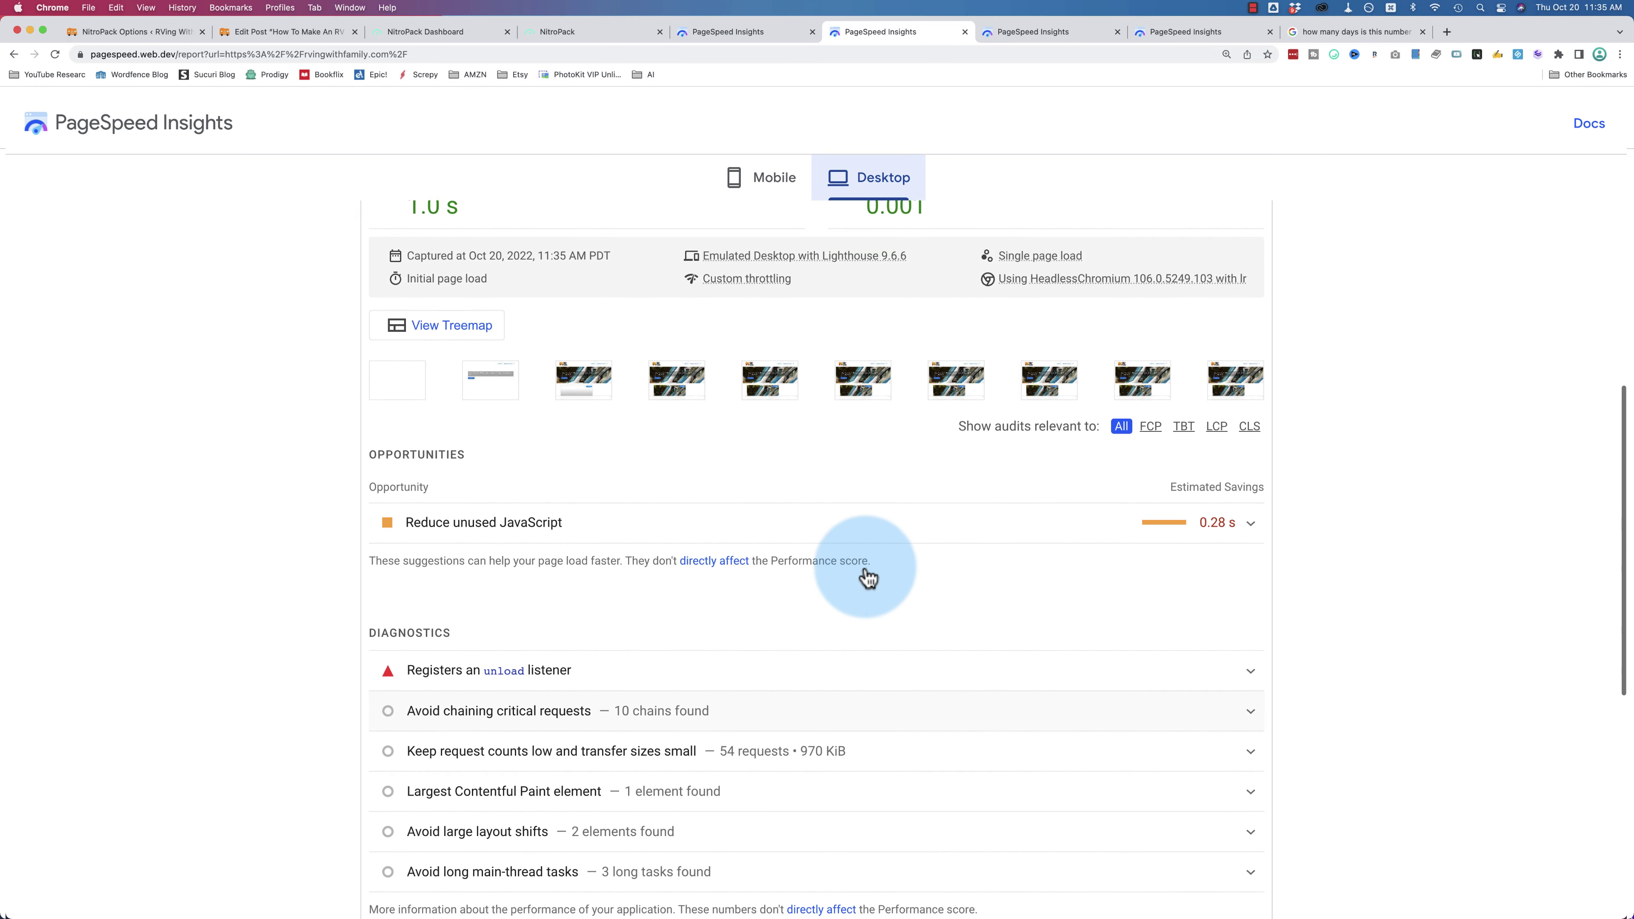
scroll(862, 581, up, 5)
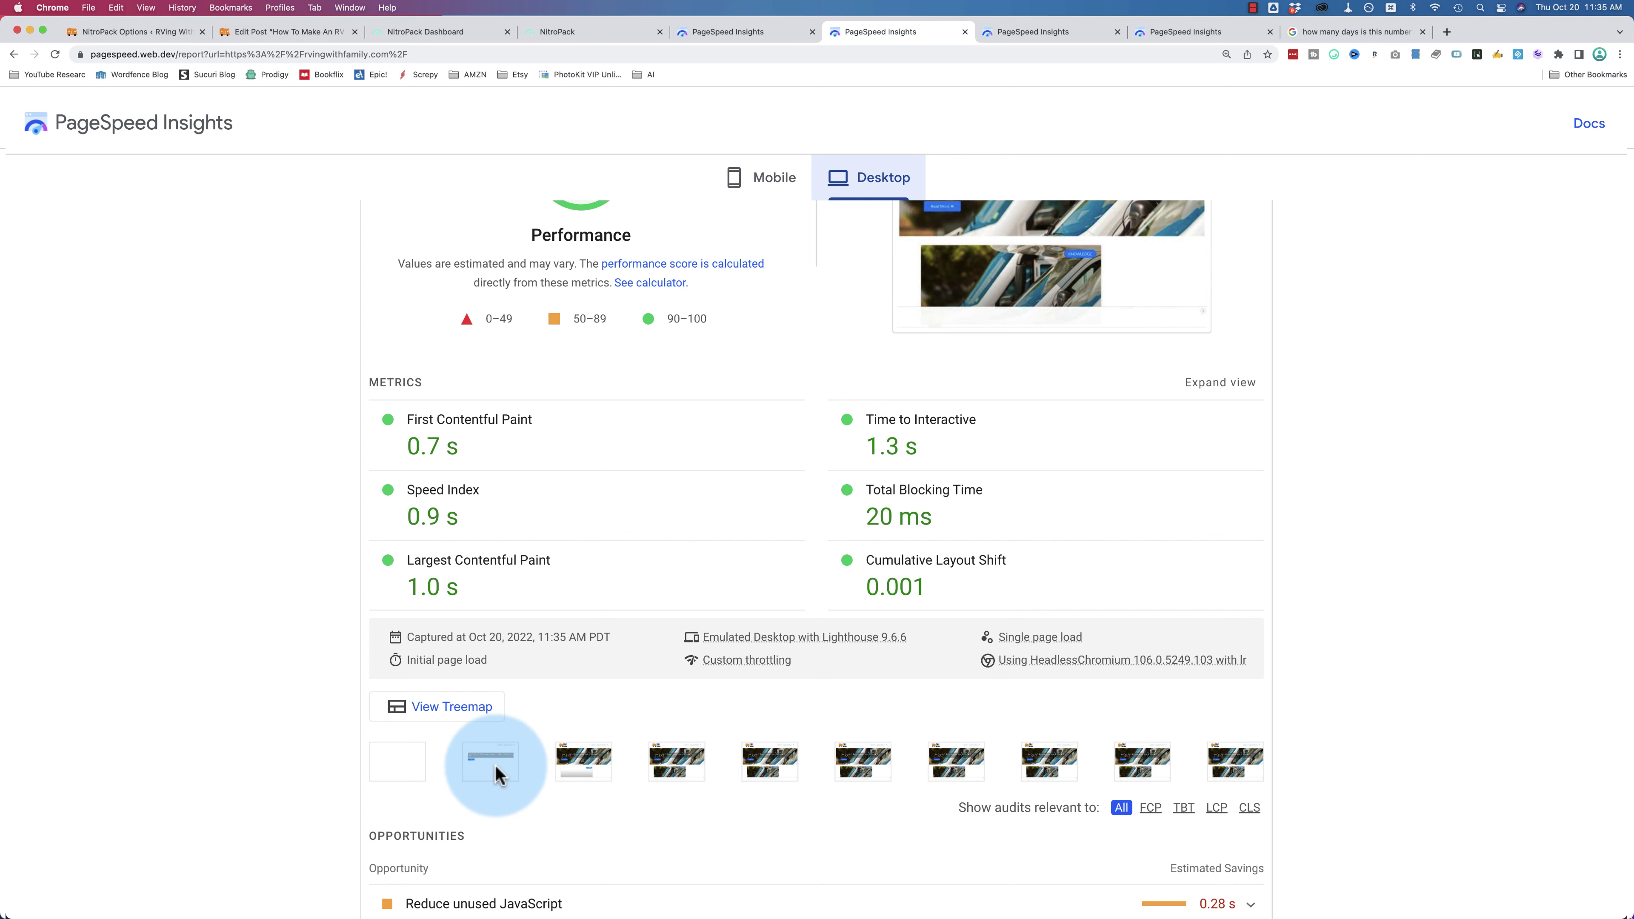
scroll(494, 493, up, 2)
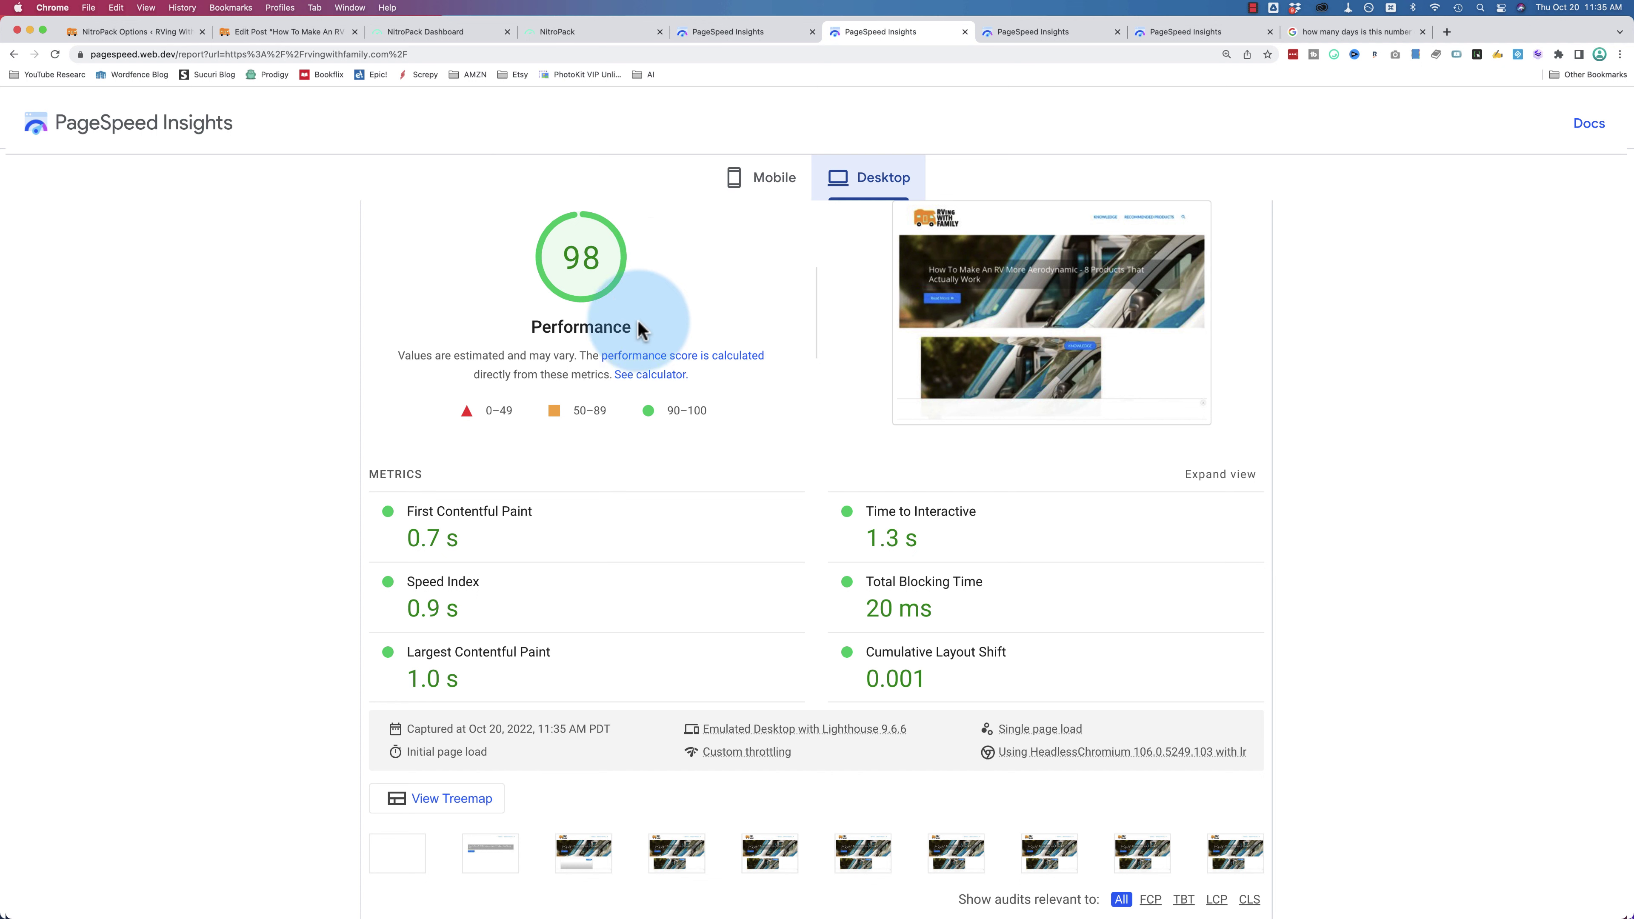
scroll(638, 321, down, 3)
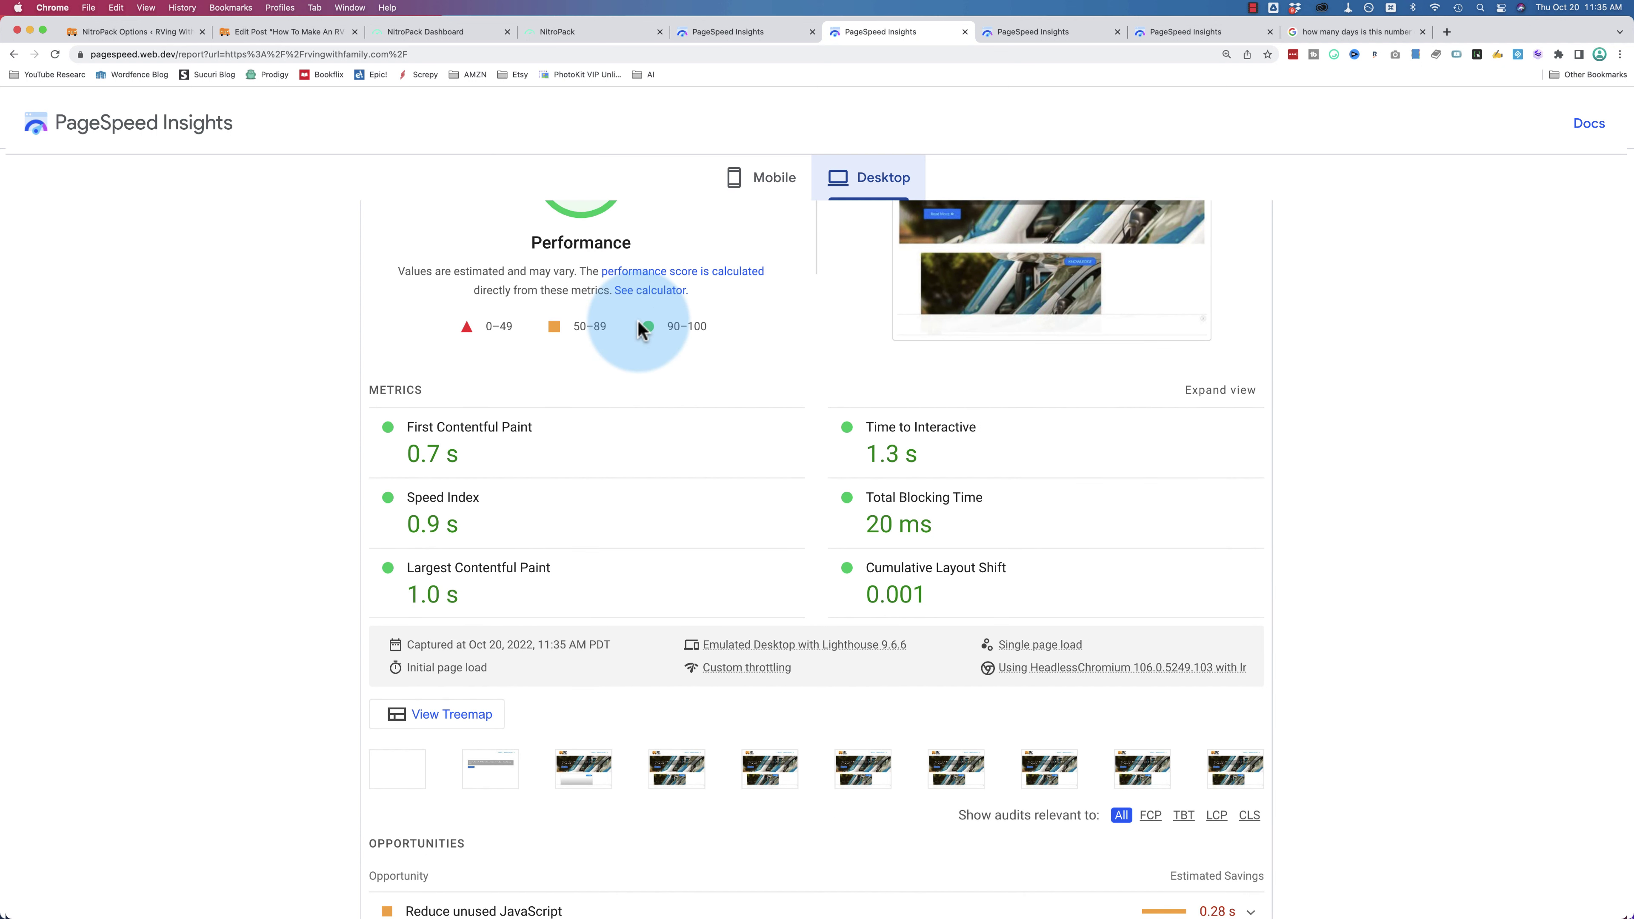
scroll(637, 319, down, 3)
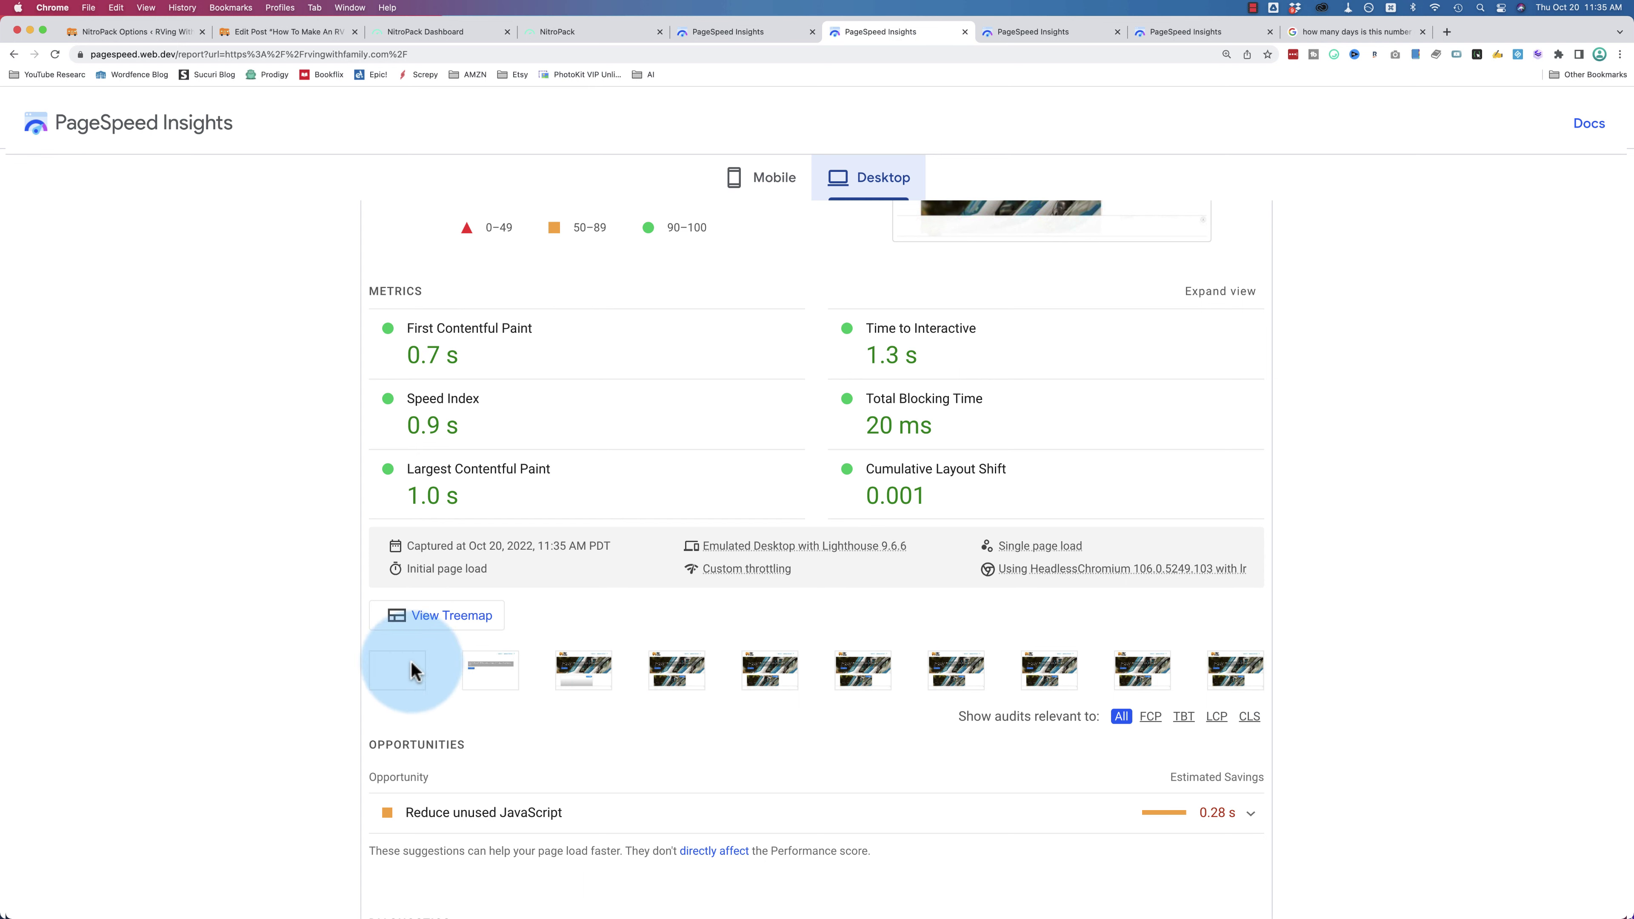
click(443, 617)
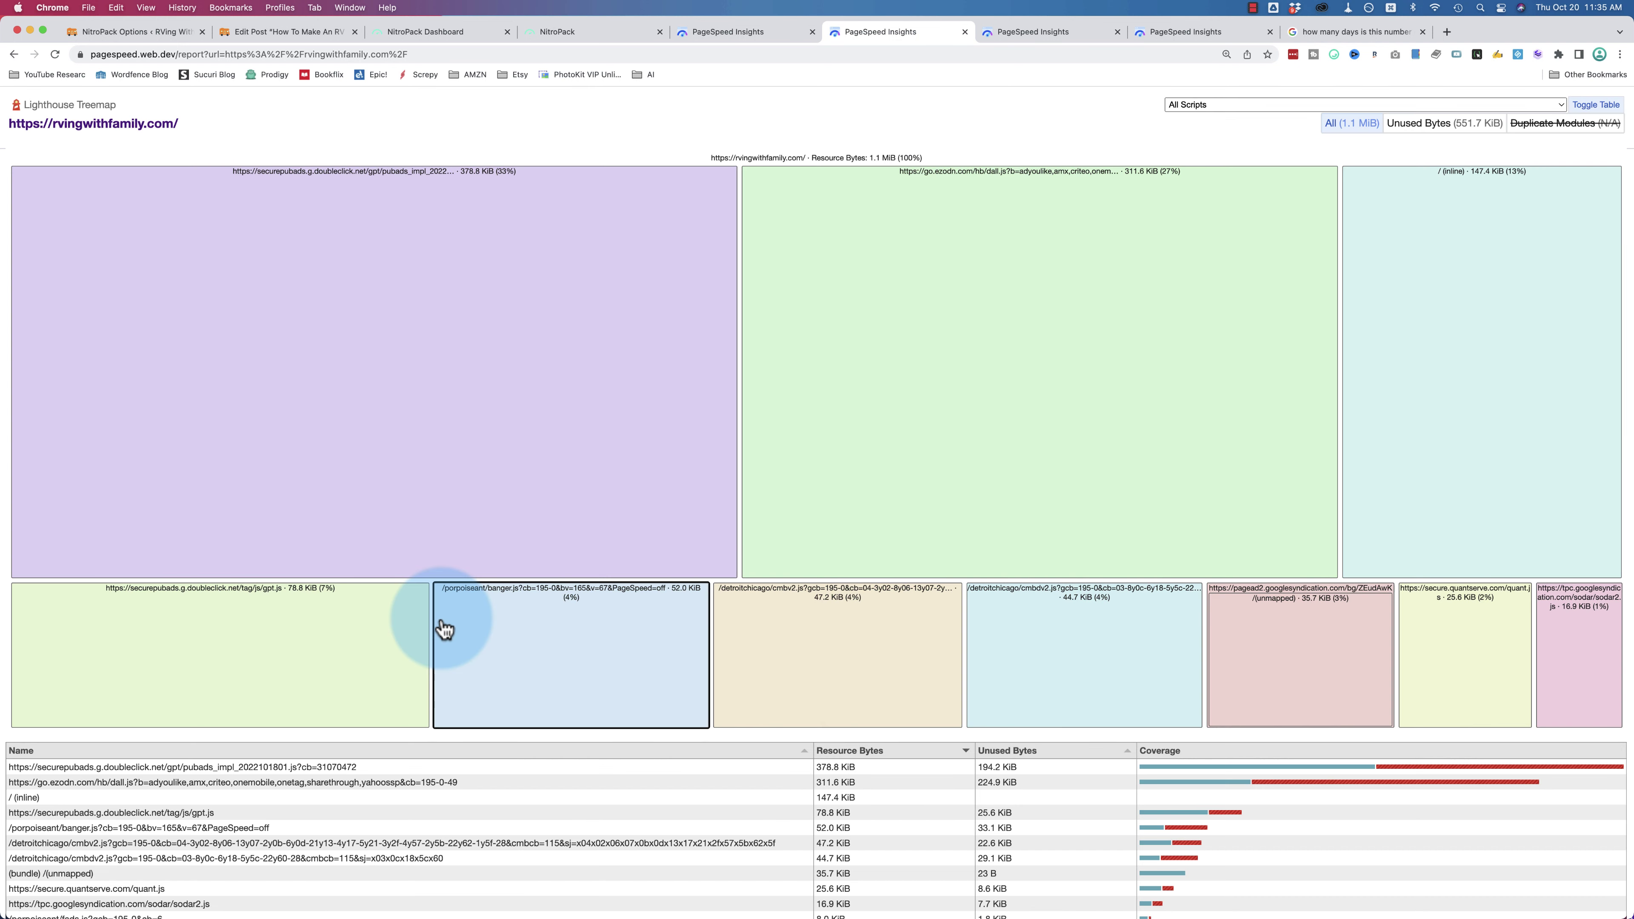
key(super+bracketleft)
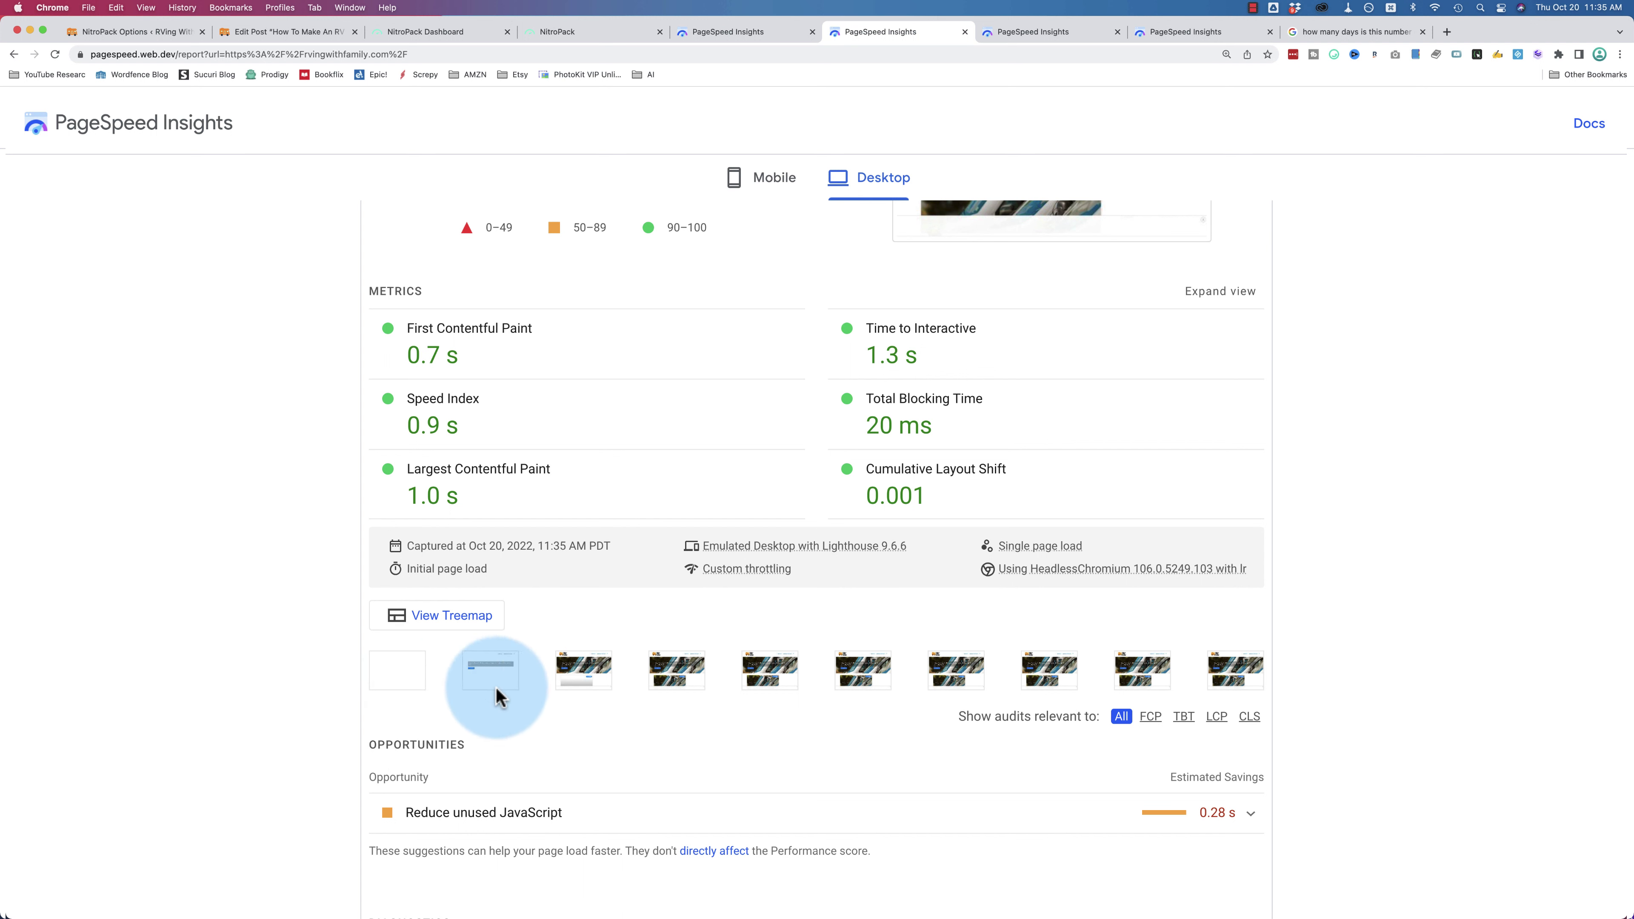
- Review the new scores: mobile 90 (up from 27), desktop 98, ending on mobile
scroll(240, 756, up, 3)
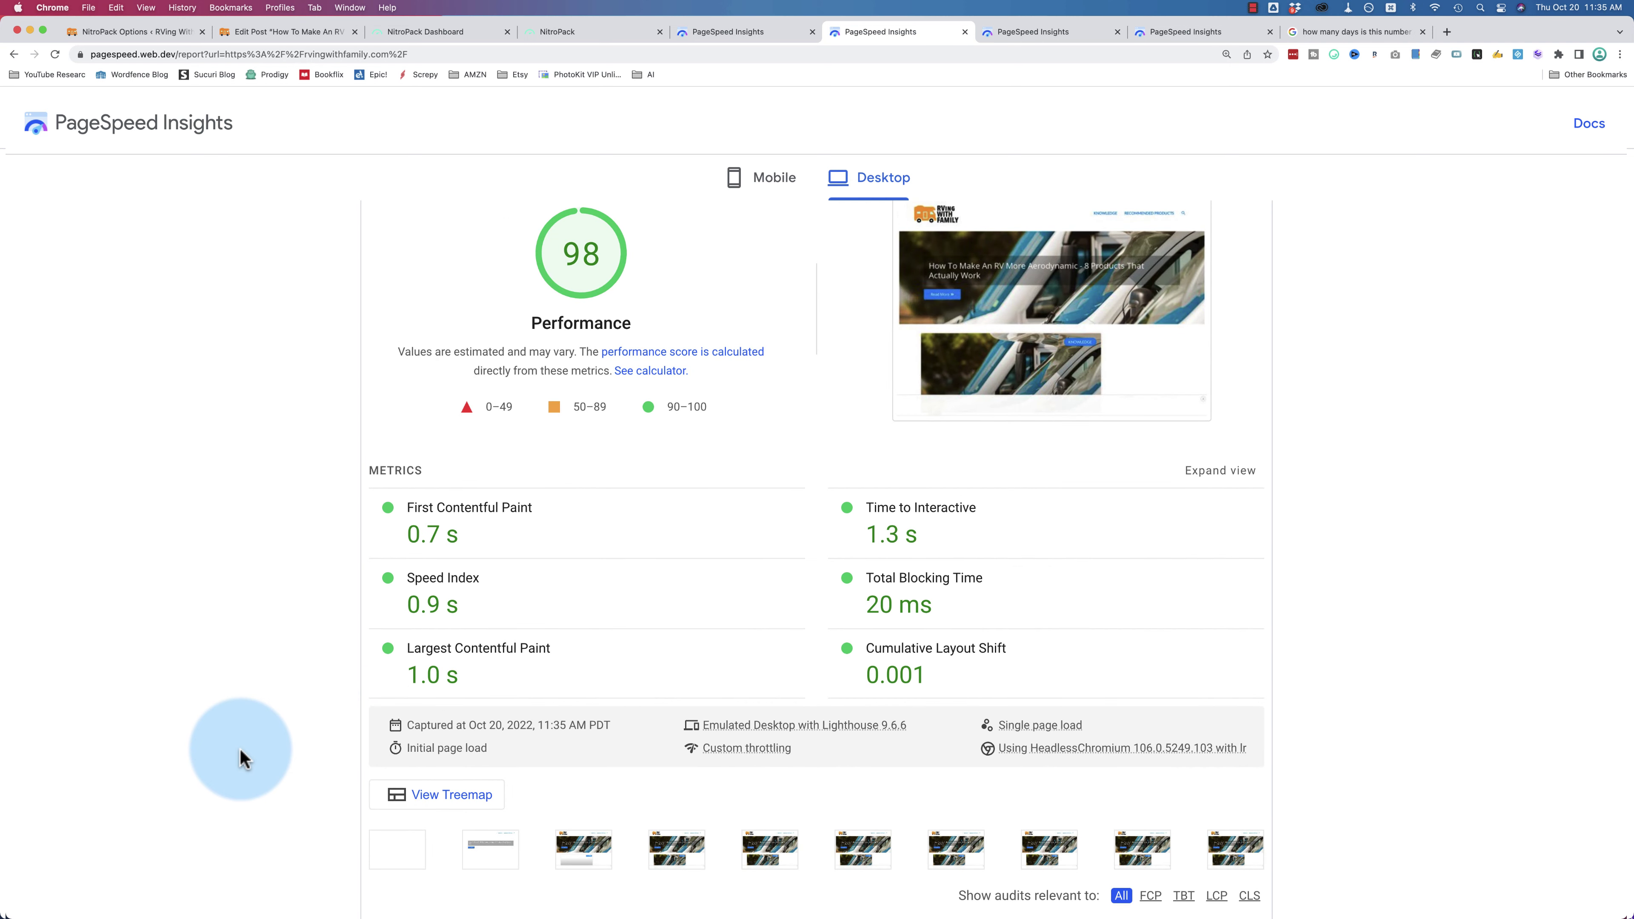
click(778, 184)
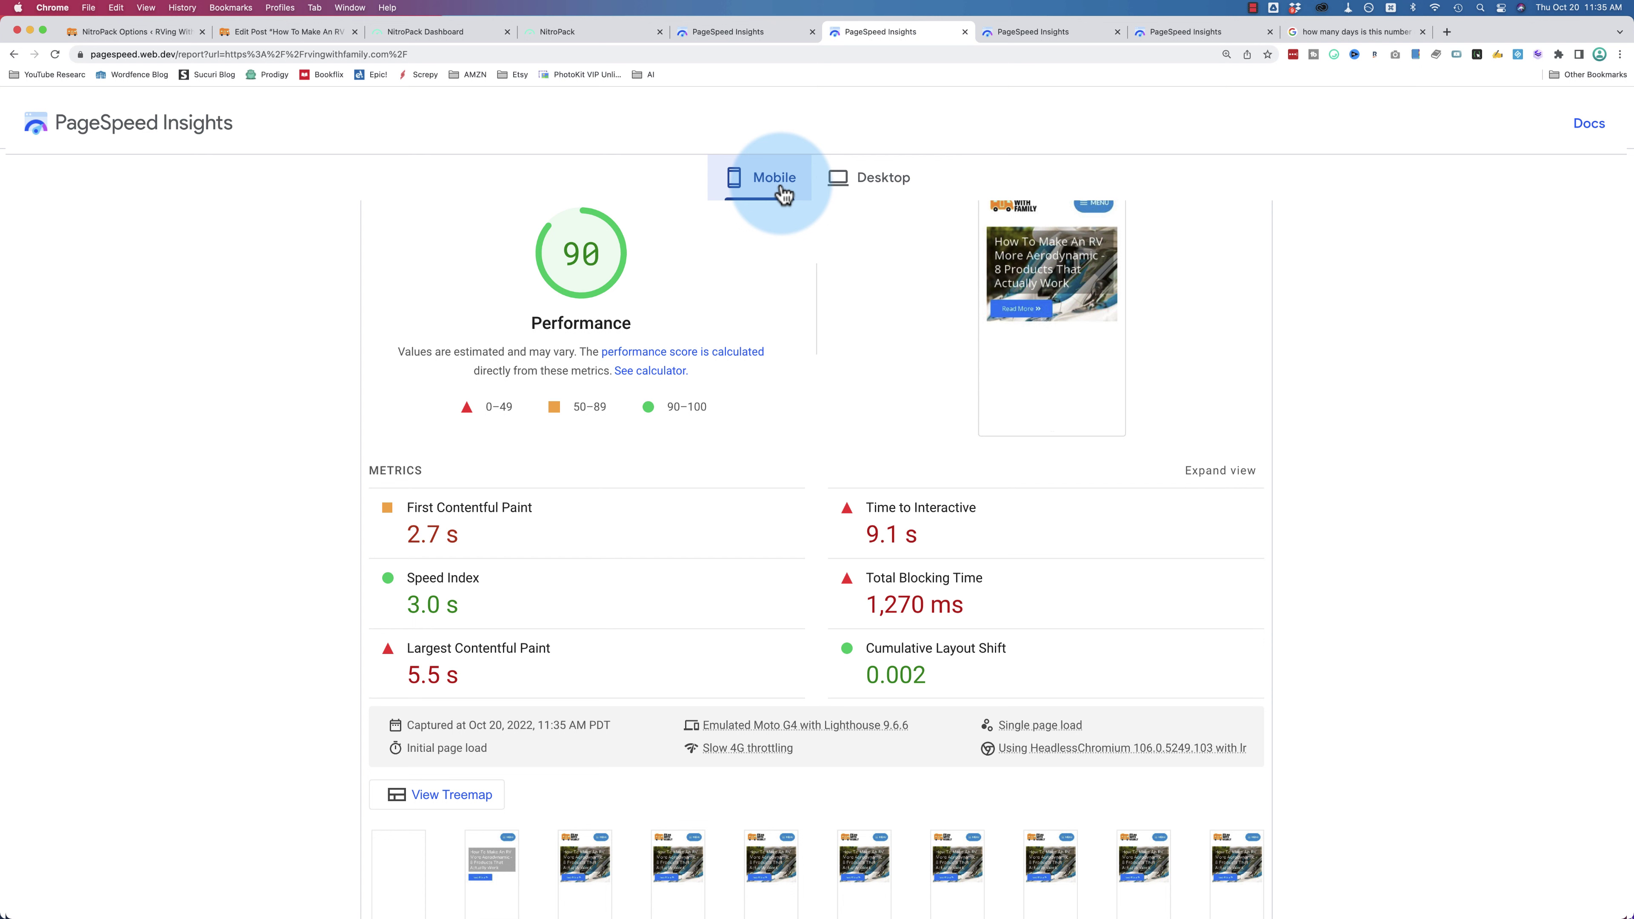
click(865, 183)
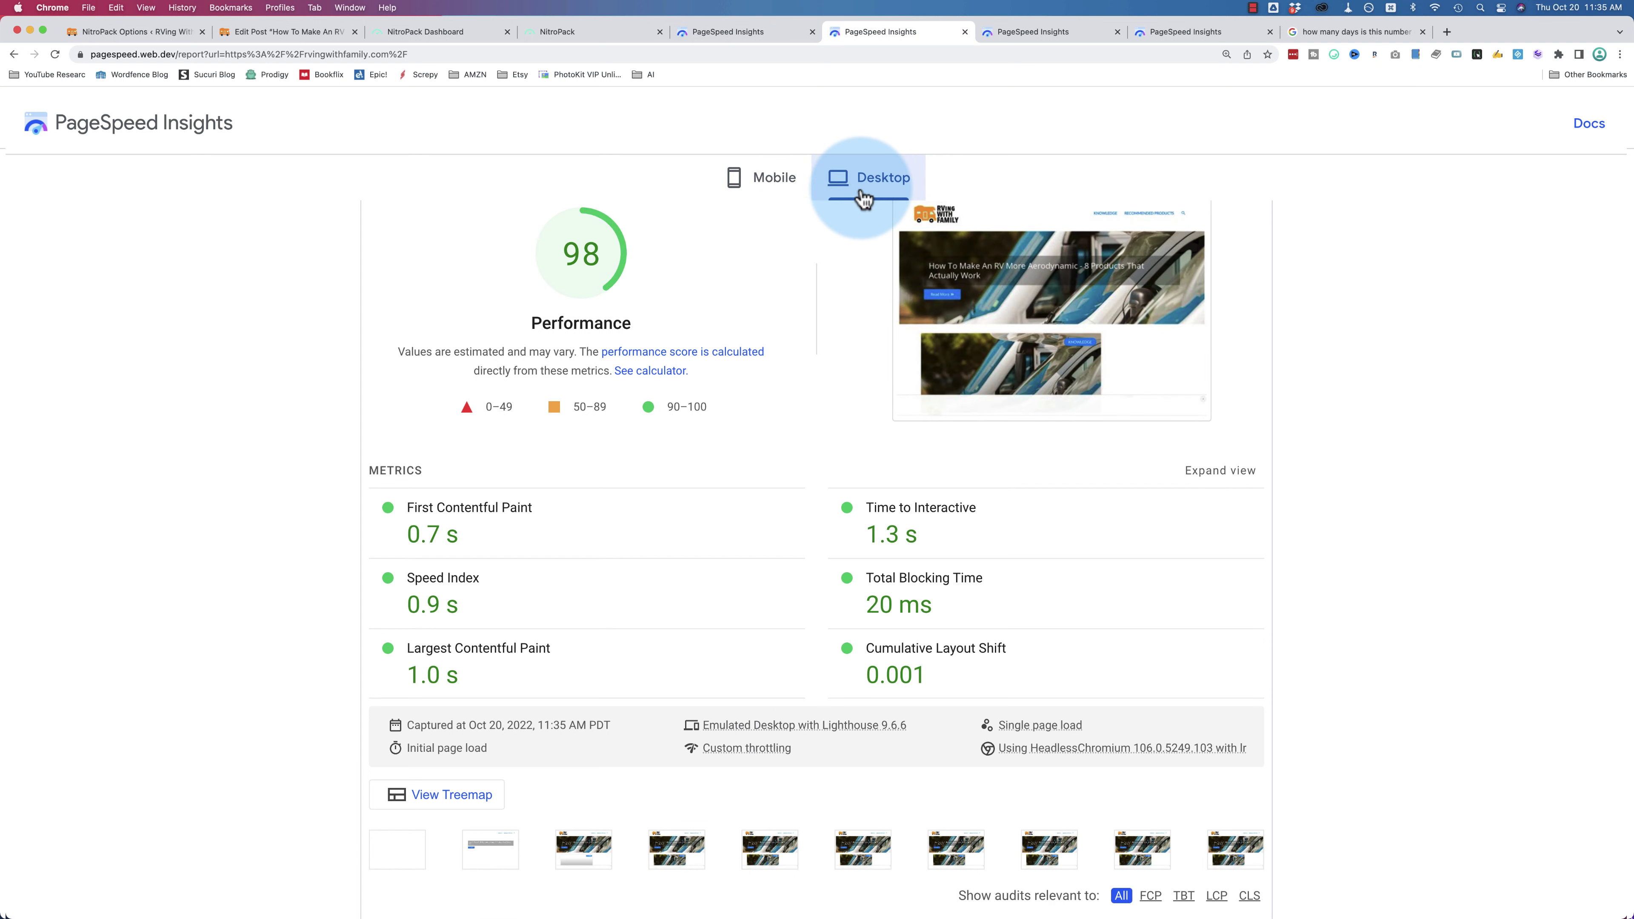
mouse_move(740, 748)
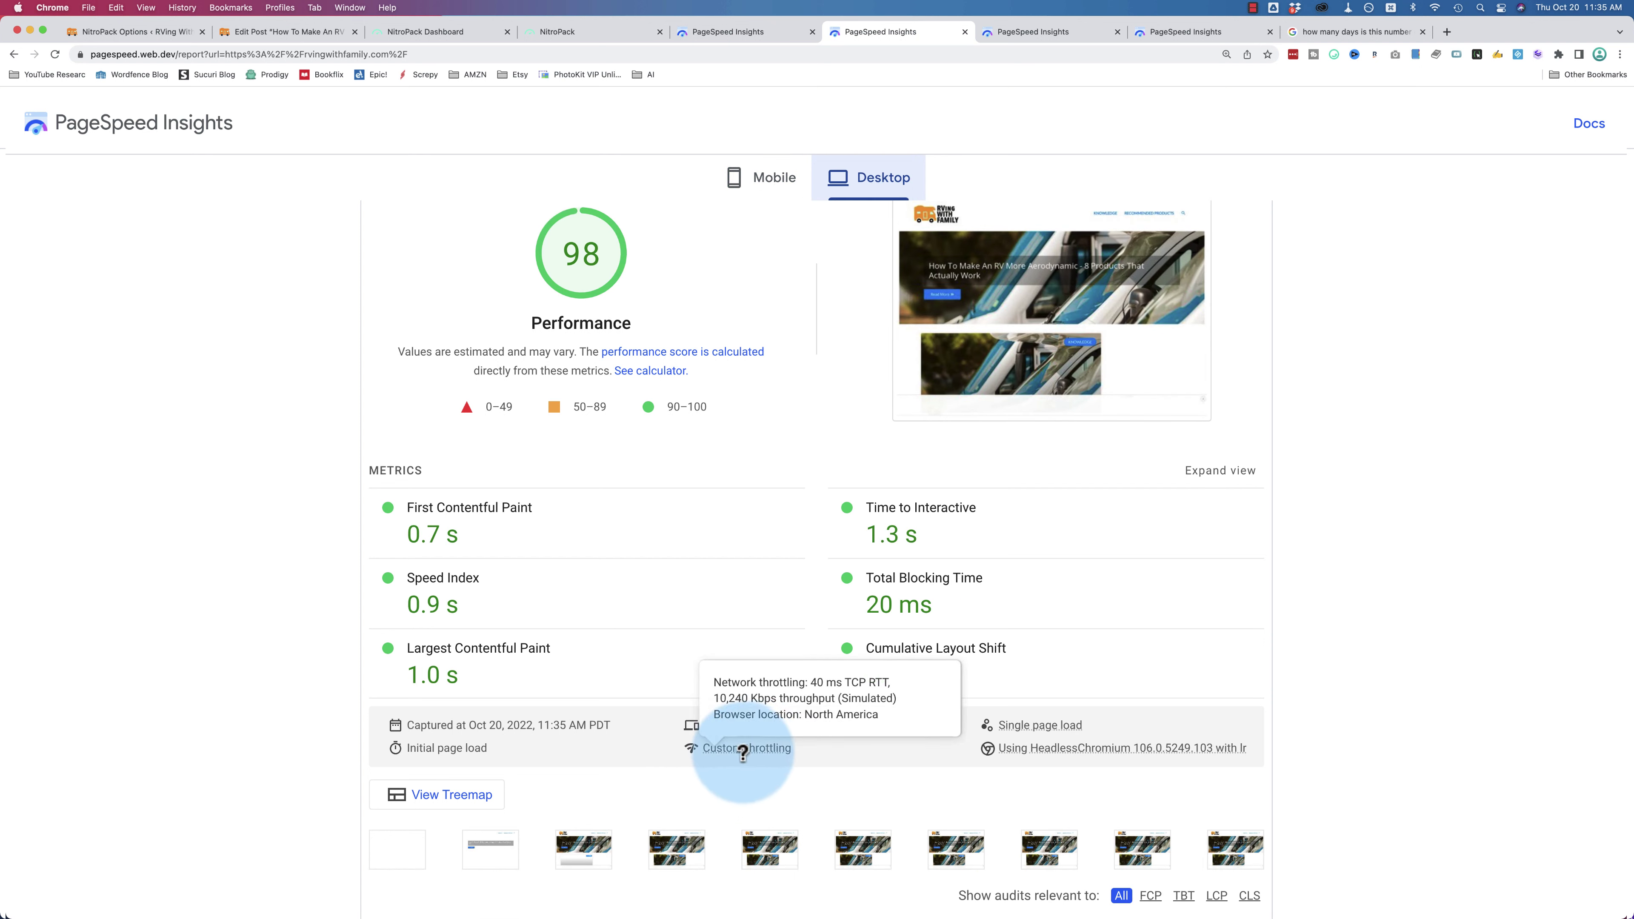
click(777, 187)
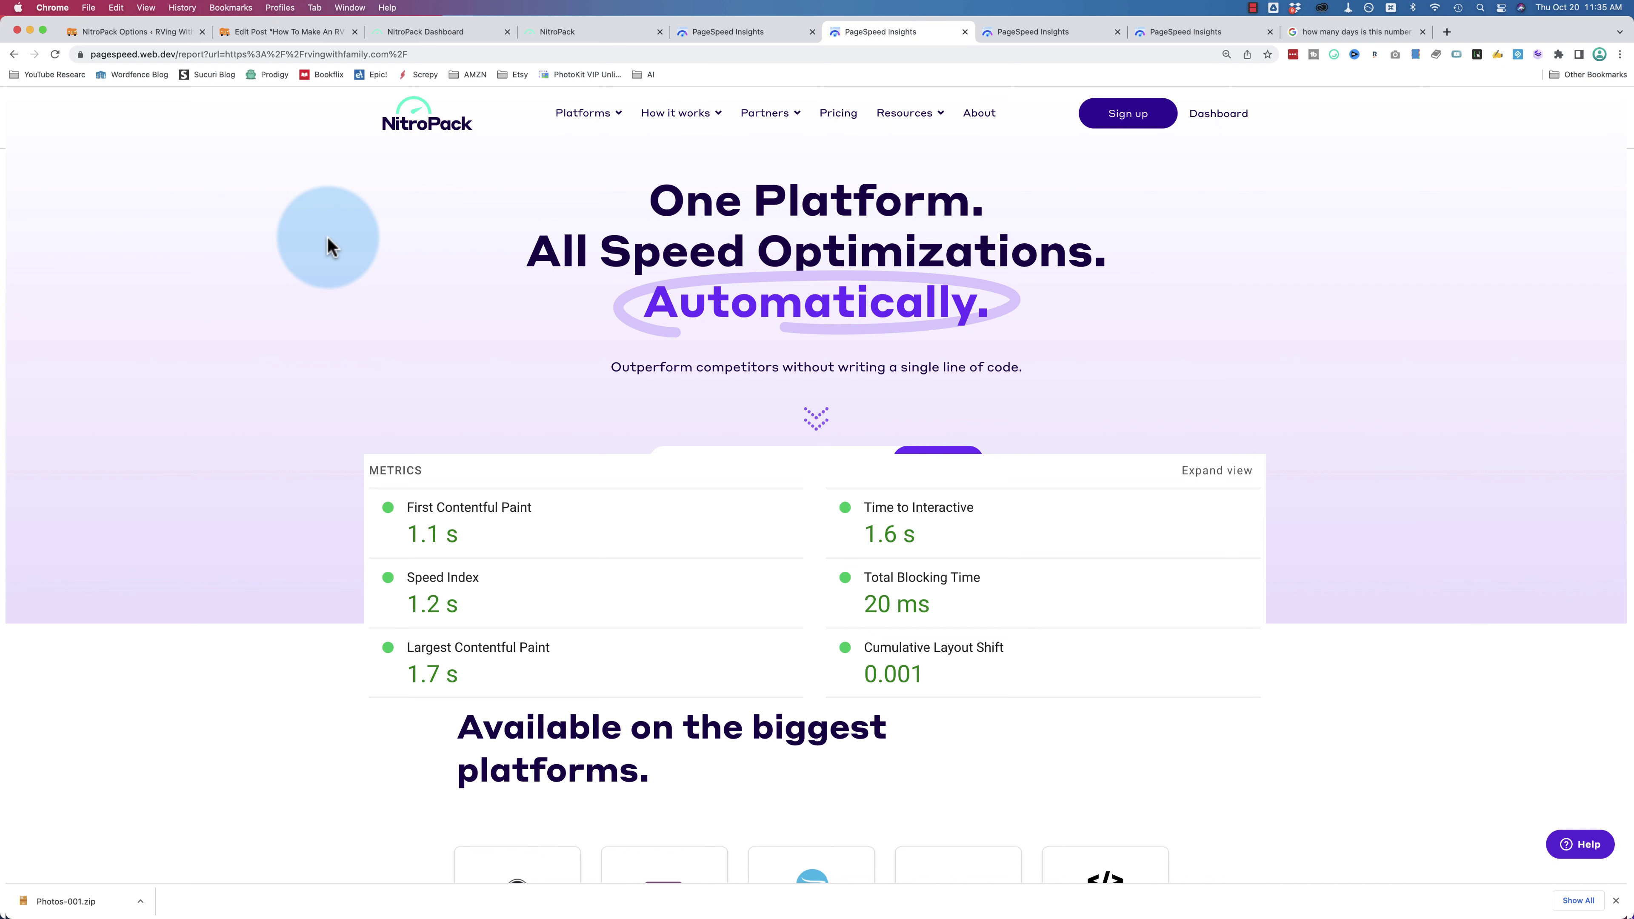
- Browse yearly plans: Business CA$24.93/mo, Growth CA$60.54/mo, Scale CA$208.94/mo
click(839, 125)
scroll(791, 418, down, 5)
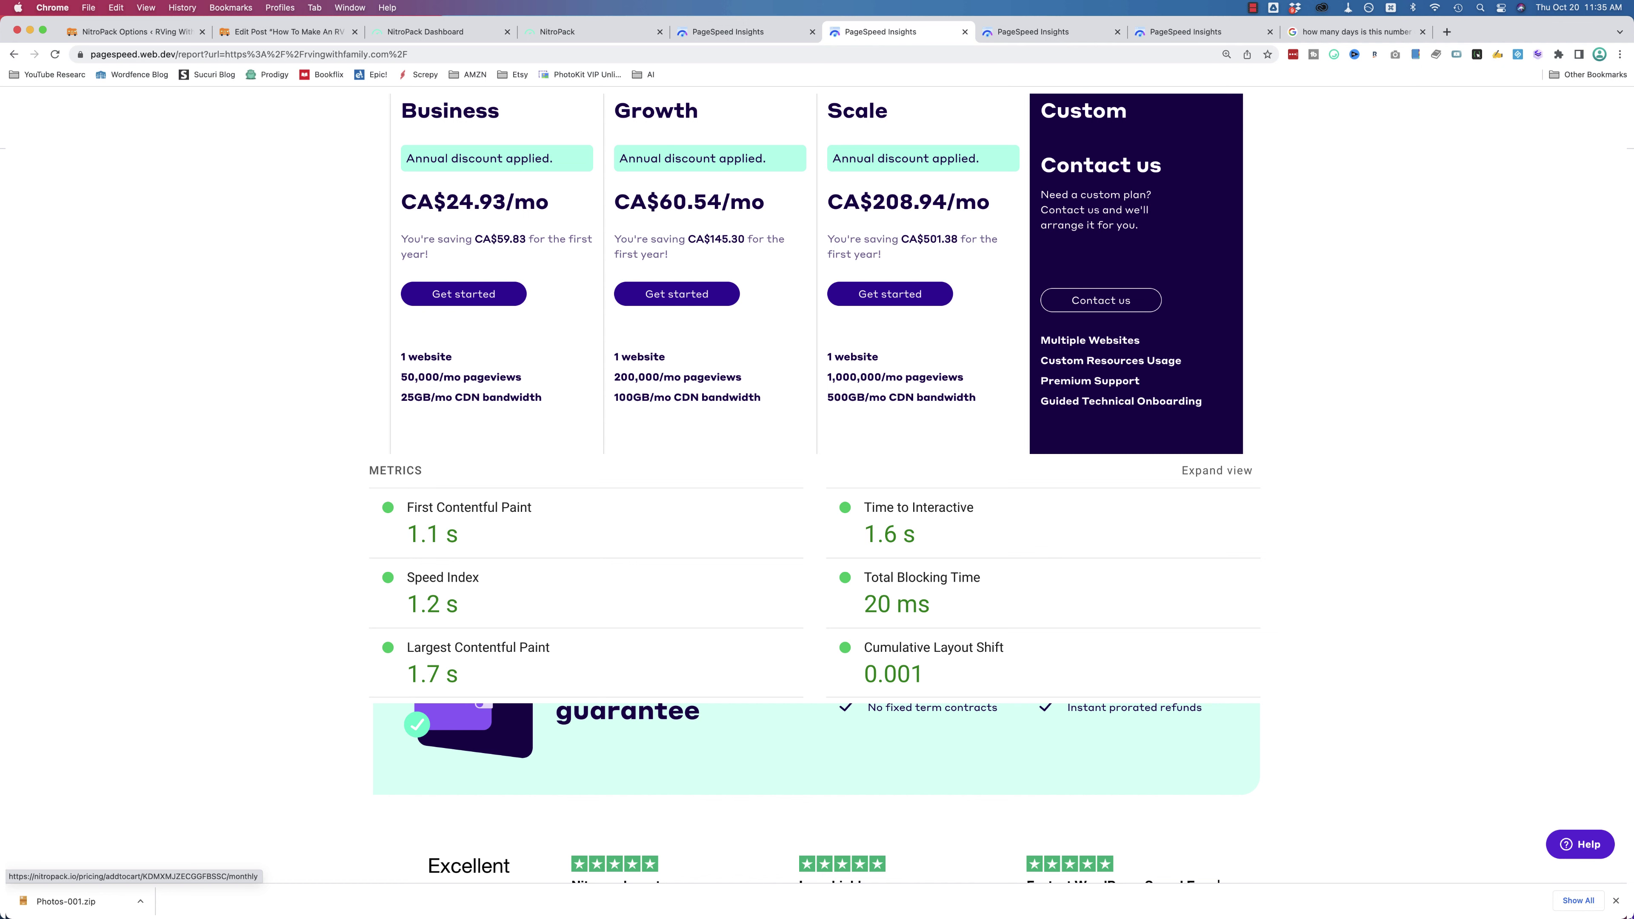
scroll(816, 476, up, 10)
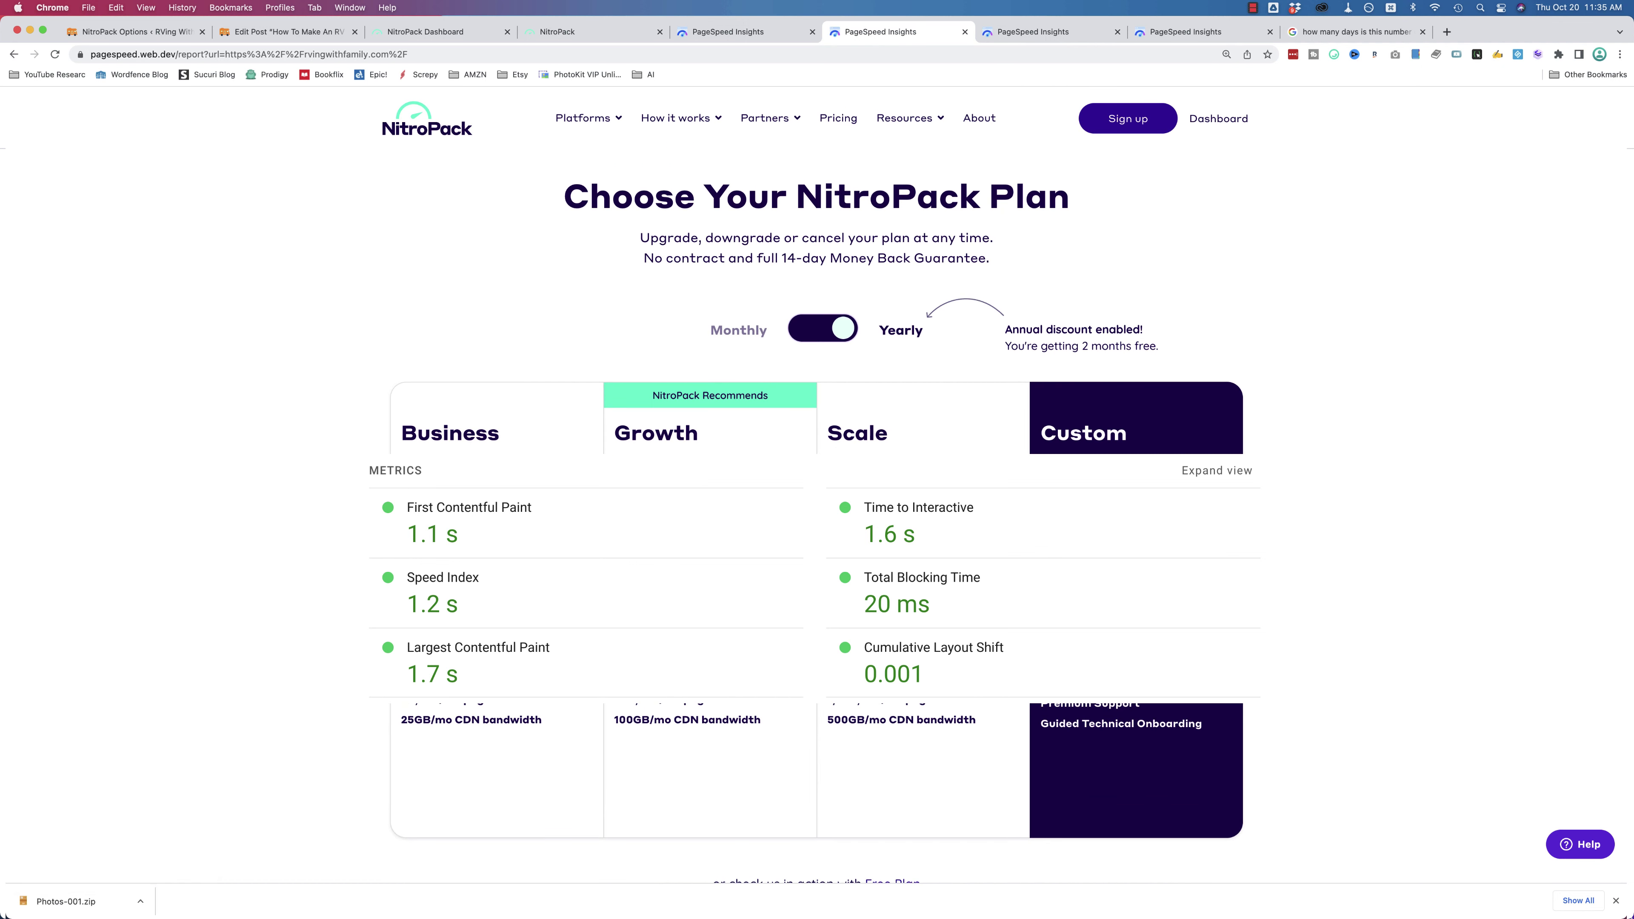